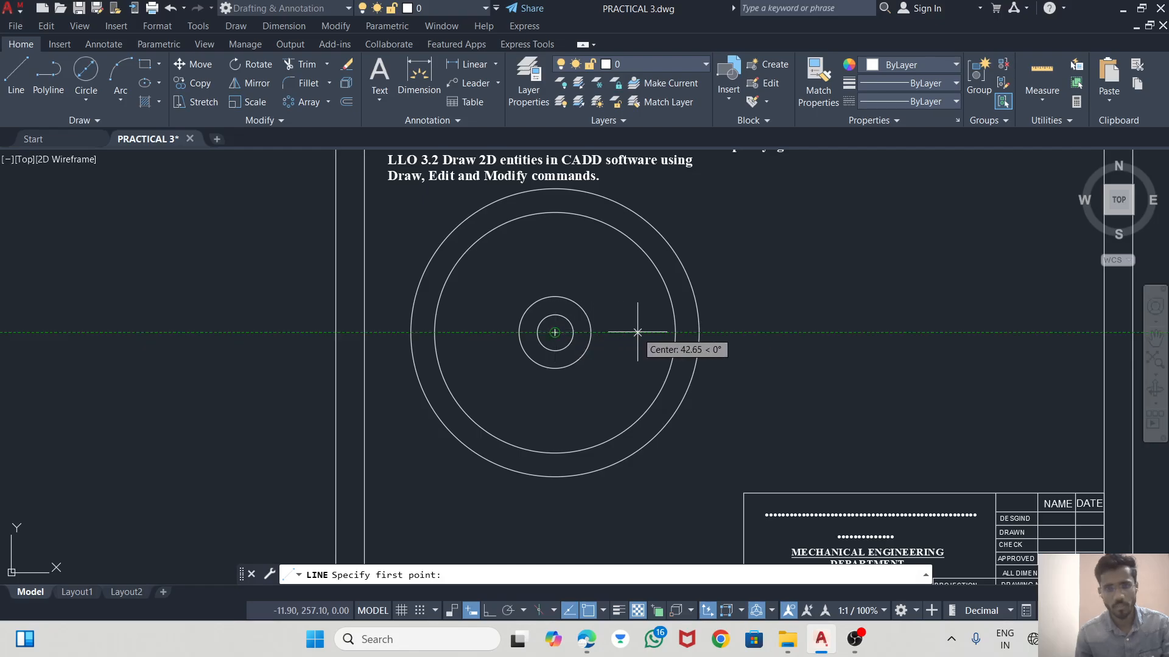
- Draw a horizontal line about 16 mm long outward from the right quadrant of the second-largest circle, crossing the outermost circle
left_click(676, 333)
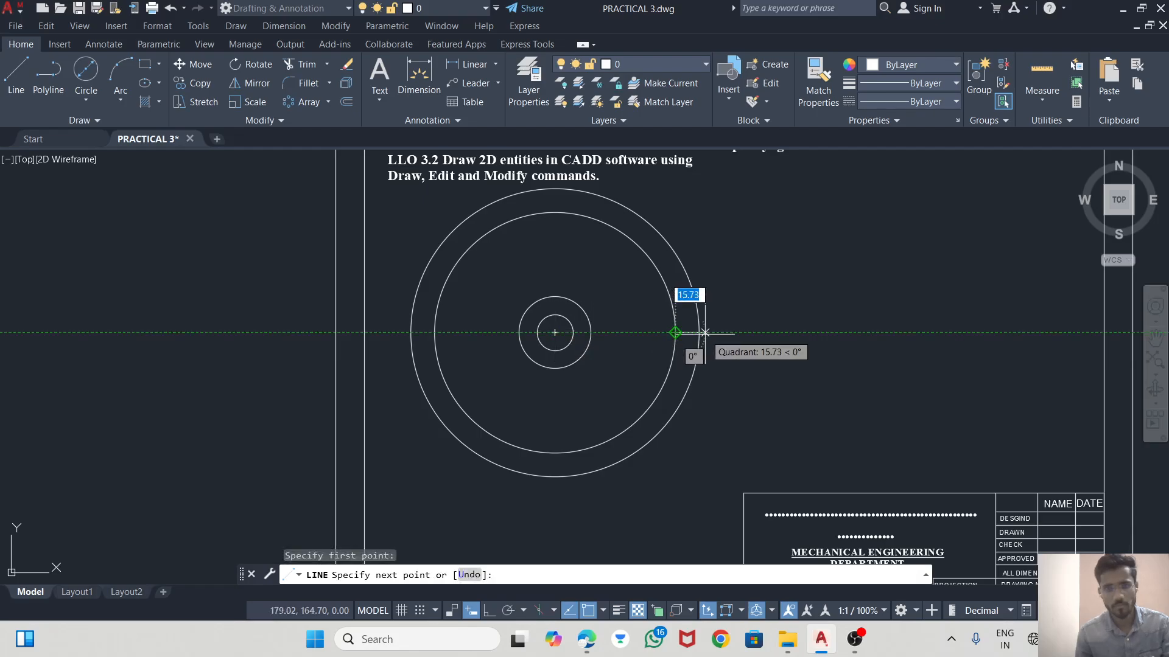
key("Escape")
scroll(700, 332, "up", 4)
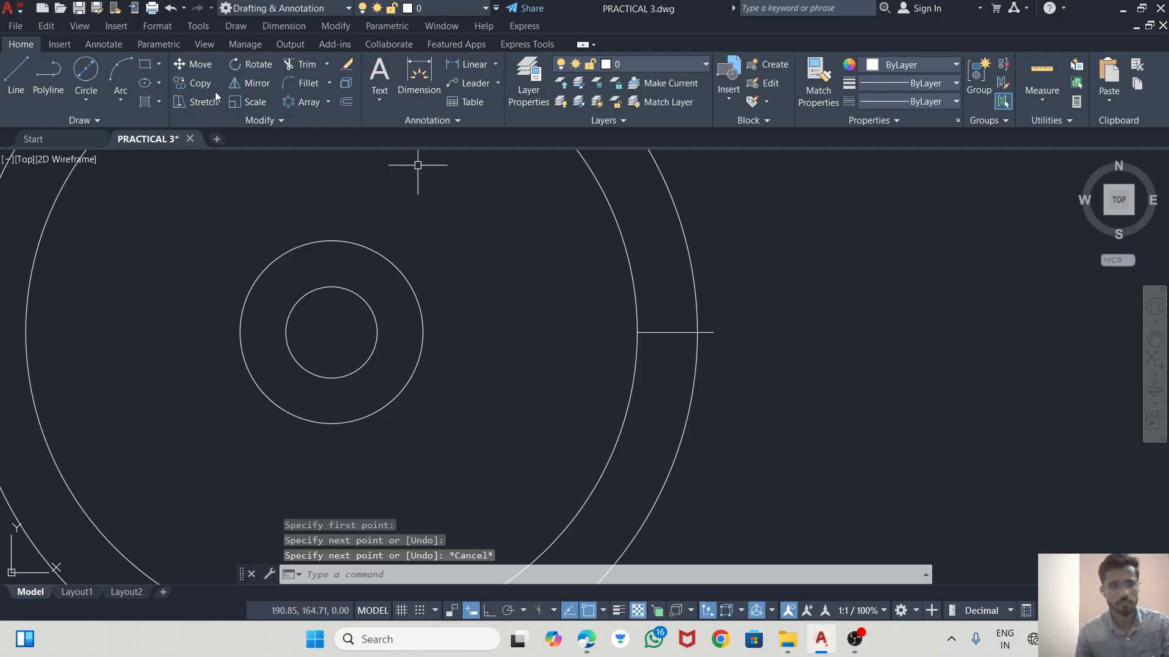
left_click(15, 76)
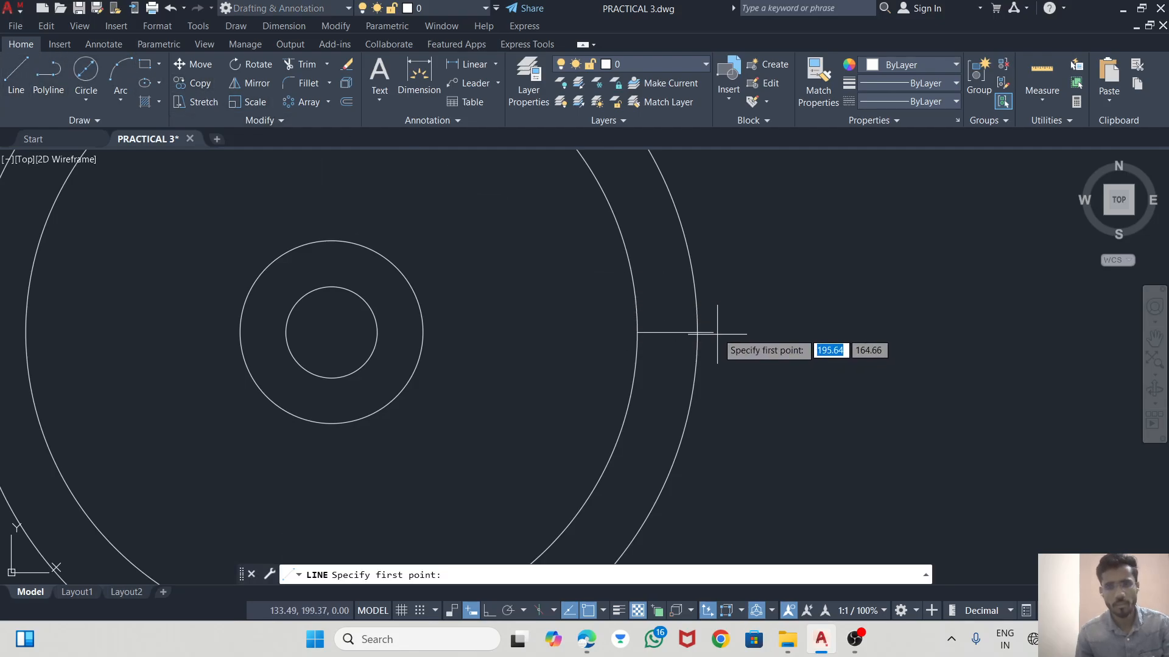
left_click(697, 332)
key("Escape")
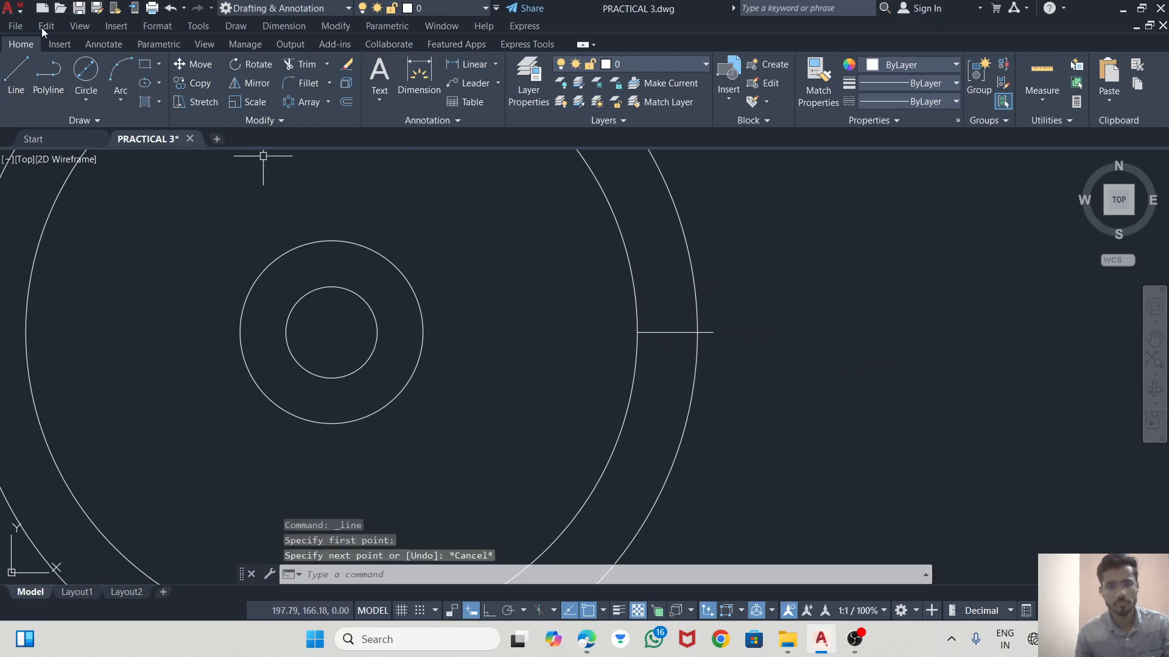
- Trim the horizontal line's overhang beyond the outermost circle
left_click(290, 67)
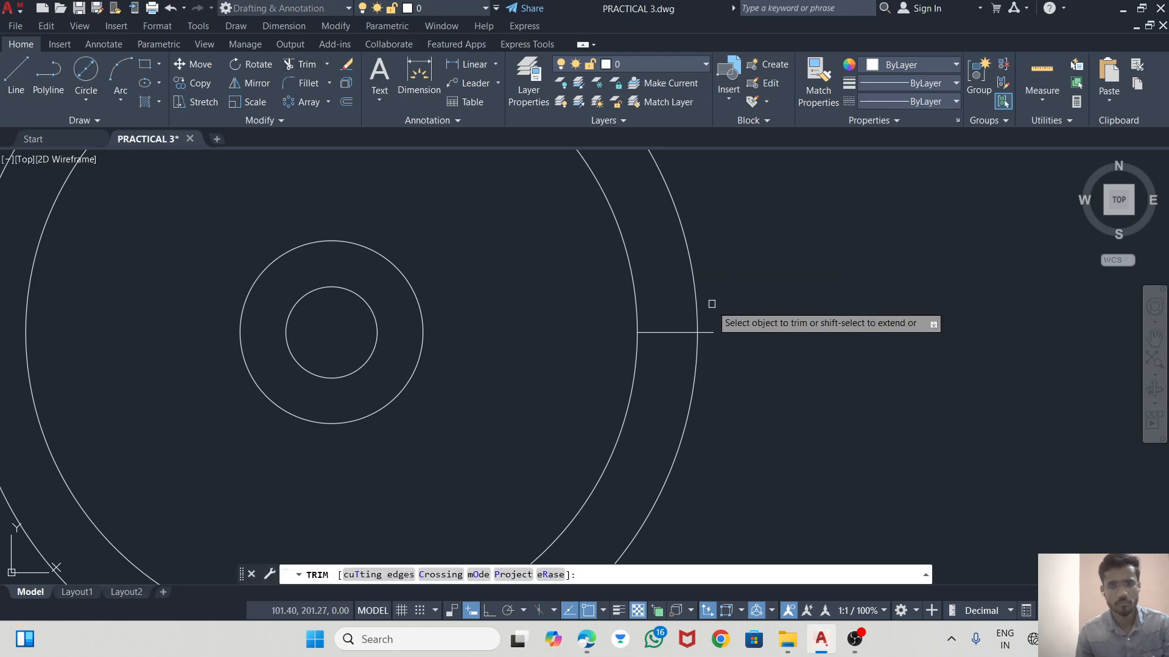
left_click(706, 333)
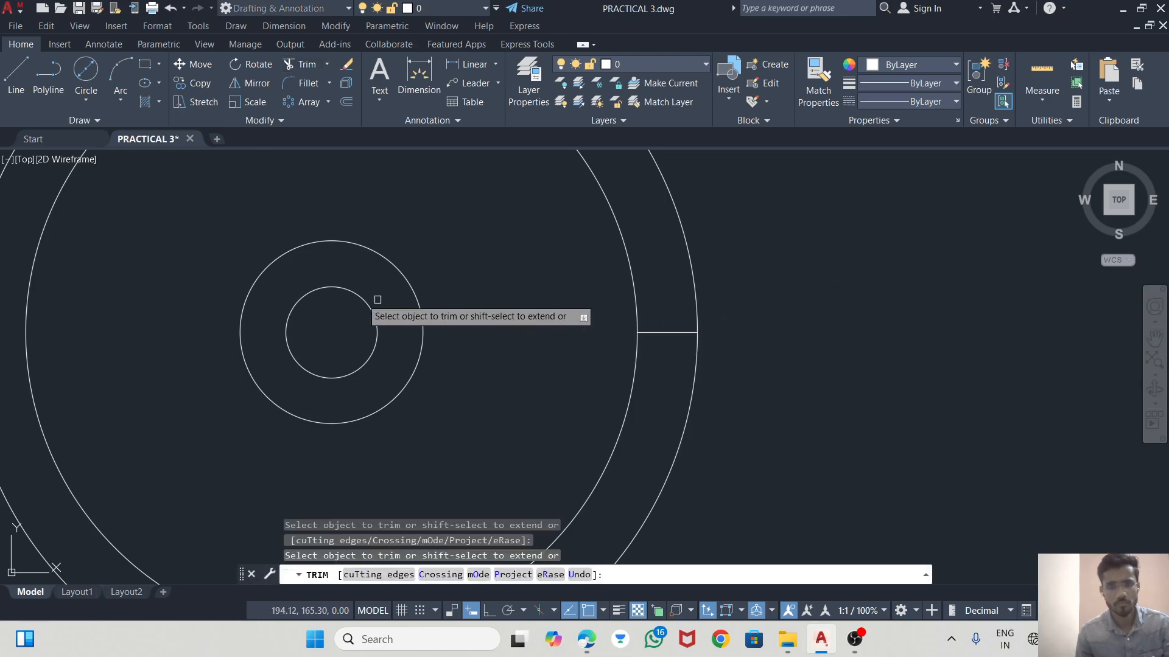
- Draw a line about 82 mm long at 15° from the circles' common centre, extending past the outermost circle
left_click(18, 73)
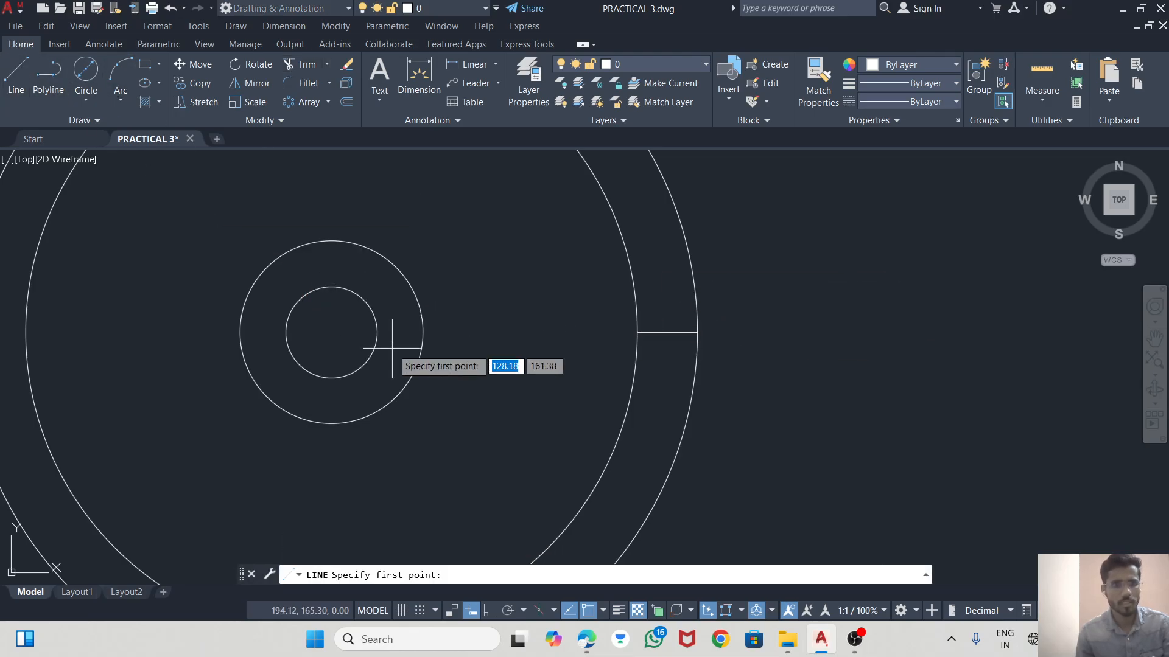
left_click(331, 333)
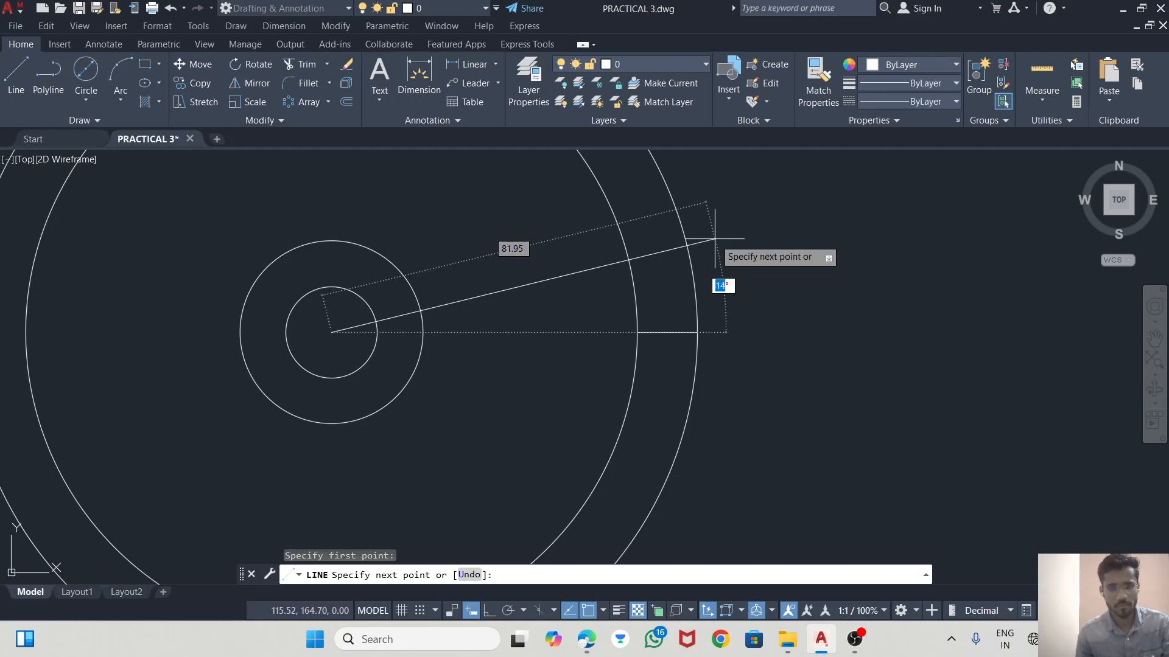
key("Return")
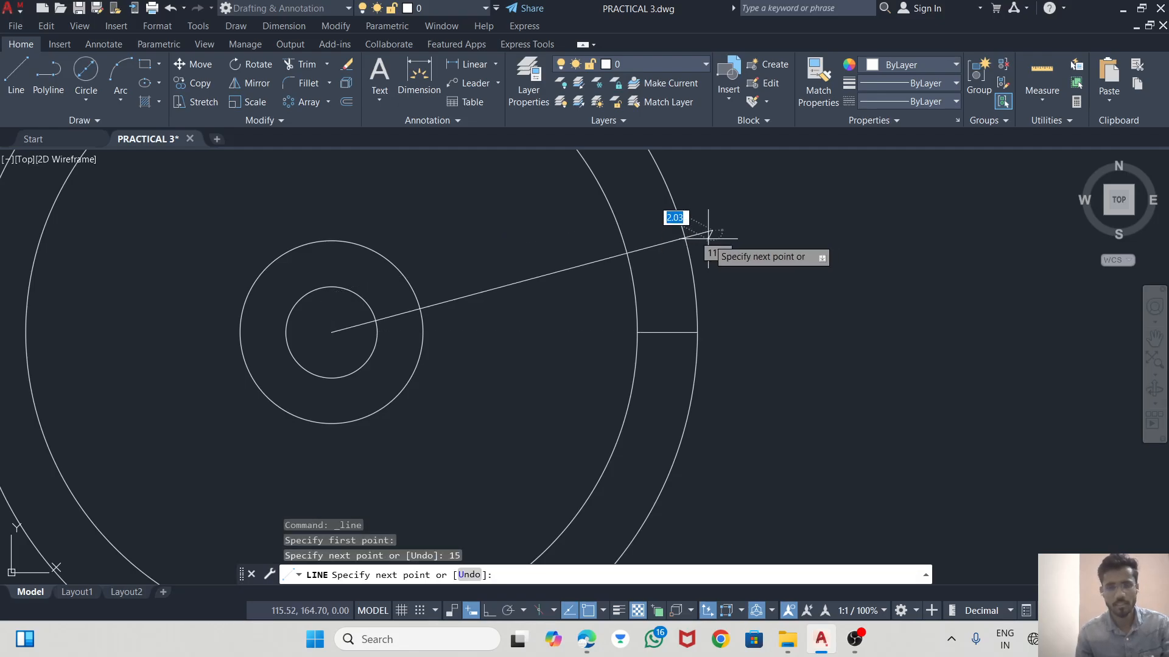
key("Escape")
- Draw a line from the outermost circle's right quadrant perpendicular to the 15° line
left_click(23, 70)
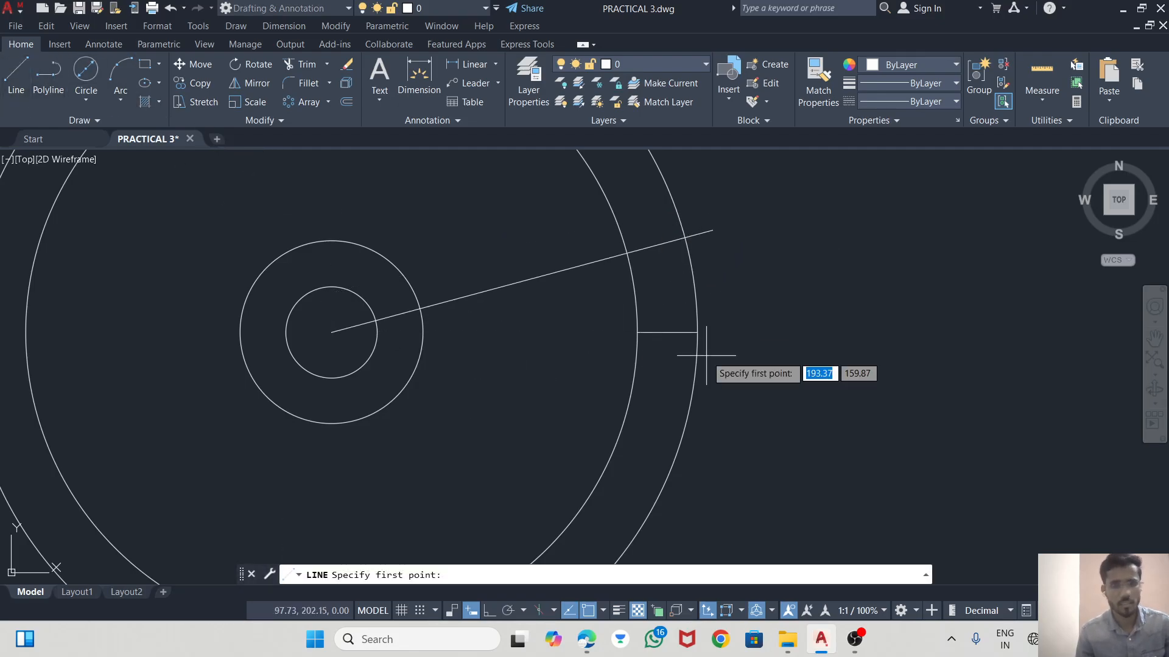
left_click(697, 333)
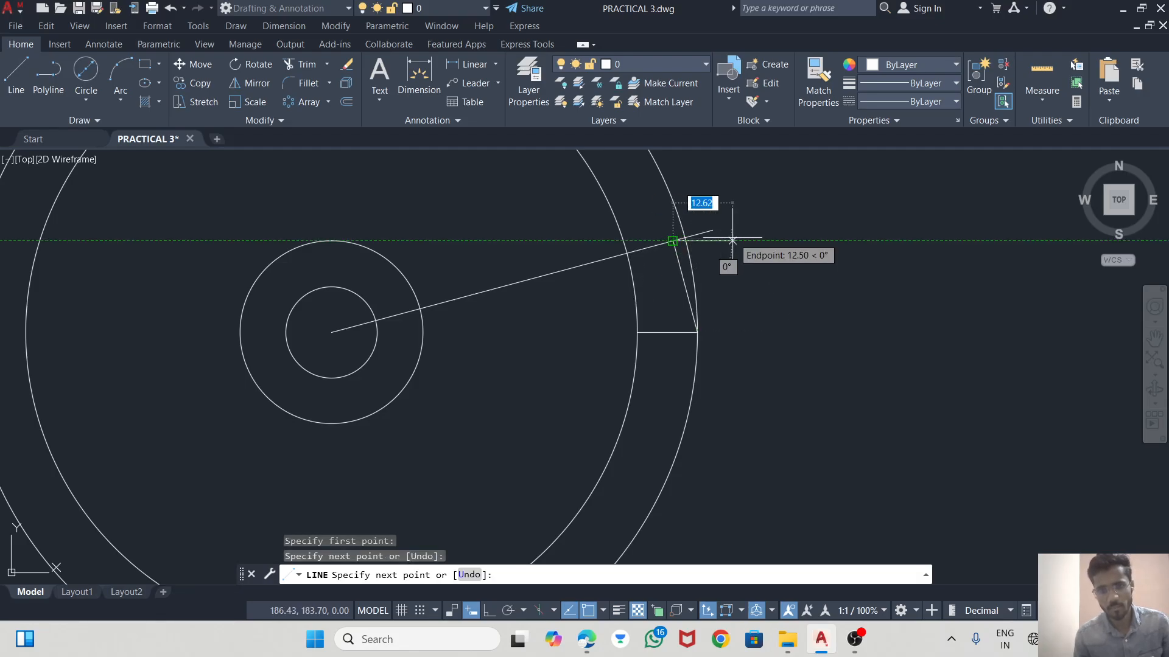
left_click(671, 241)
key("Escape")
- Trim away the horizontal line and the excess of the 15° line, leaving only the tooth outline at the outermost circle
scroll(681, 241, "up", 2)
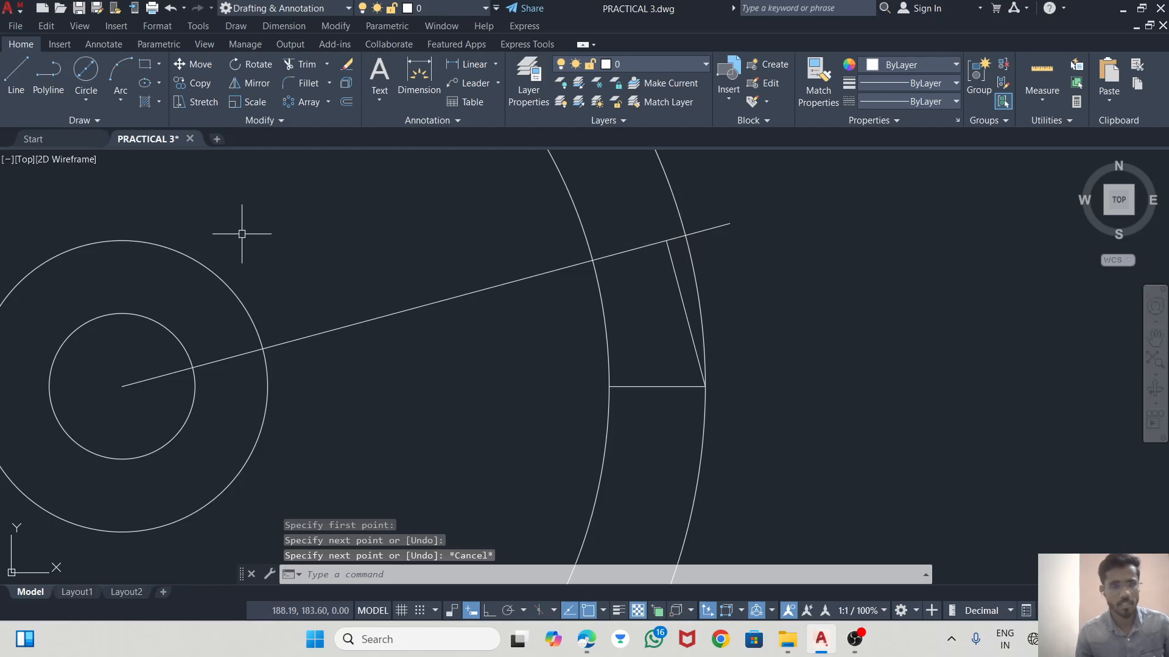
left_click(294, 66)
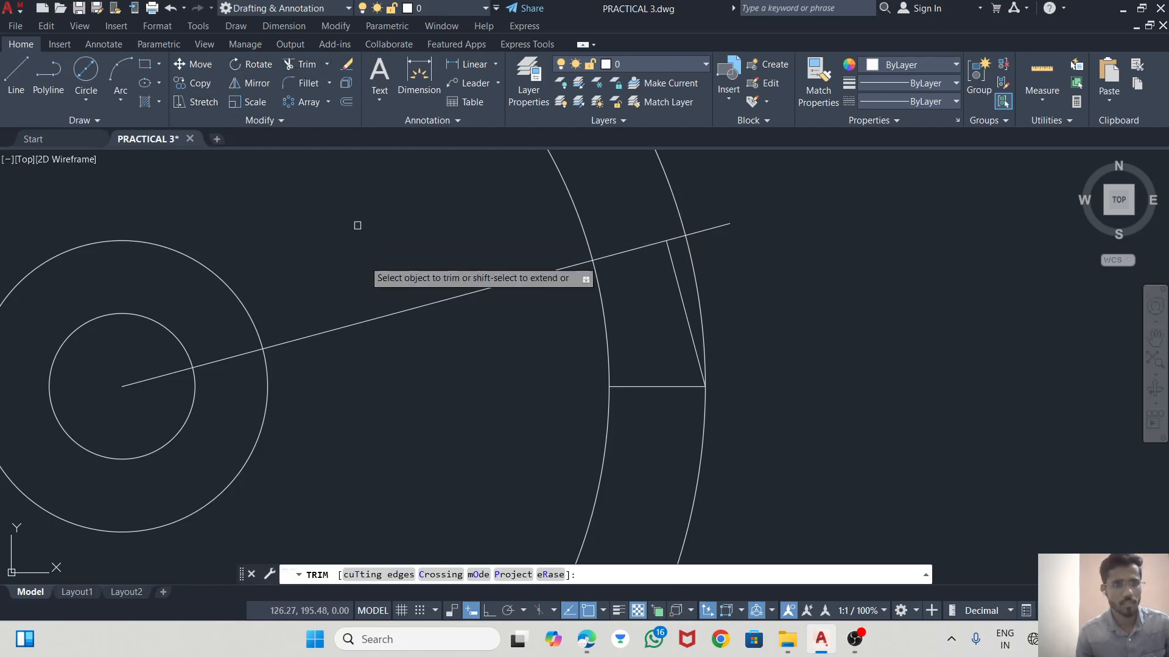
mouse_move(372, 311)
left_mouse_down()
mouse_move(386, 308)
mouse_move(329, 317)
left_mouse_up()
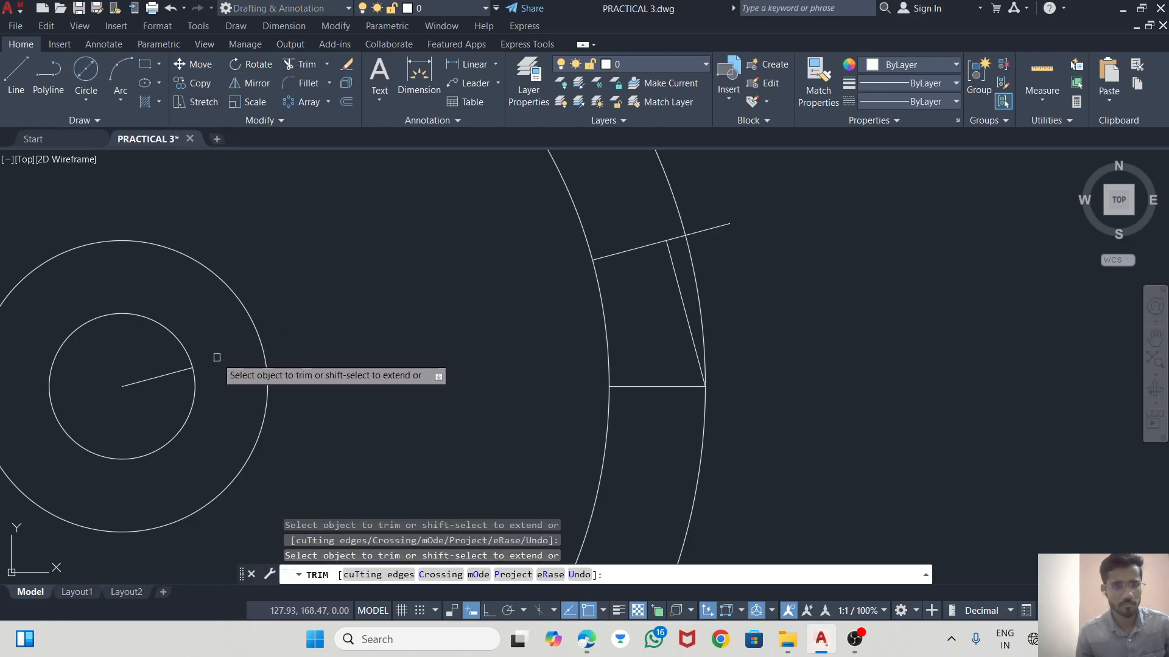
left_click(706, 230)
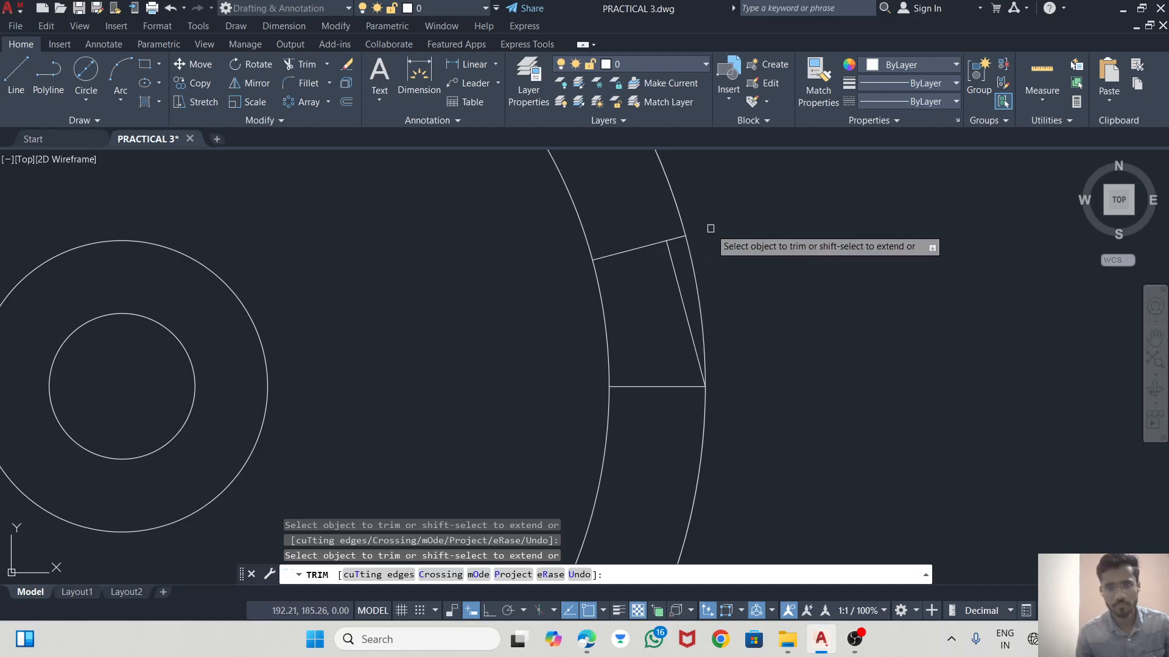
left_click(644, 247)
left_click(660, 388)
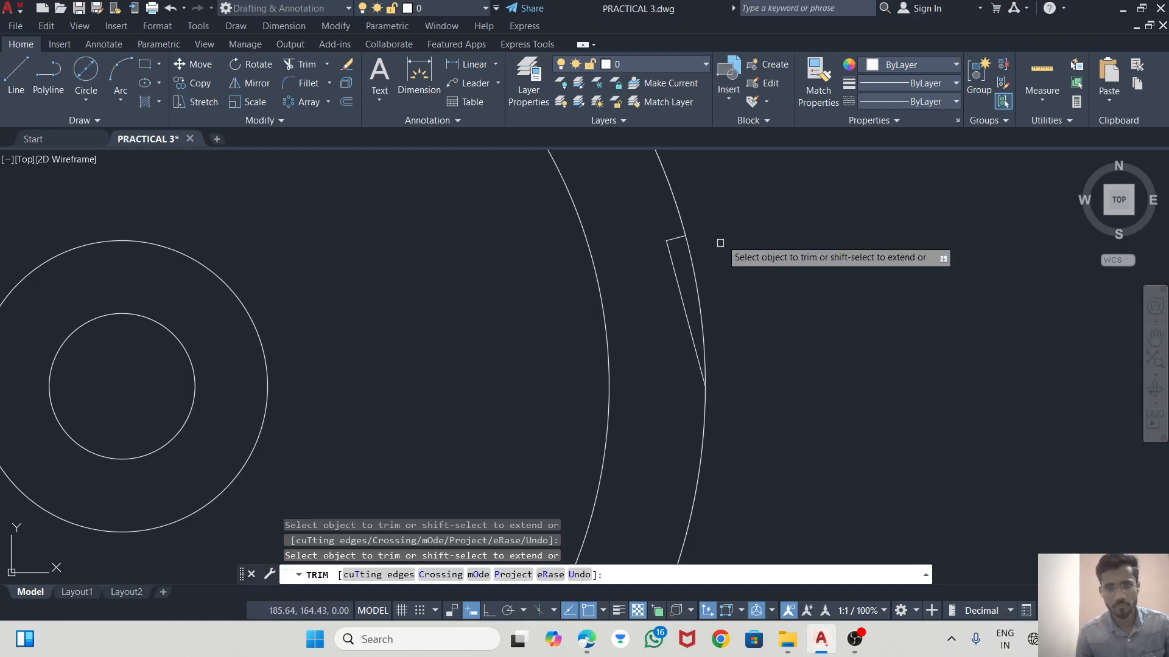
key("Escape")
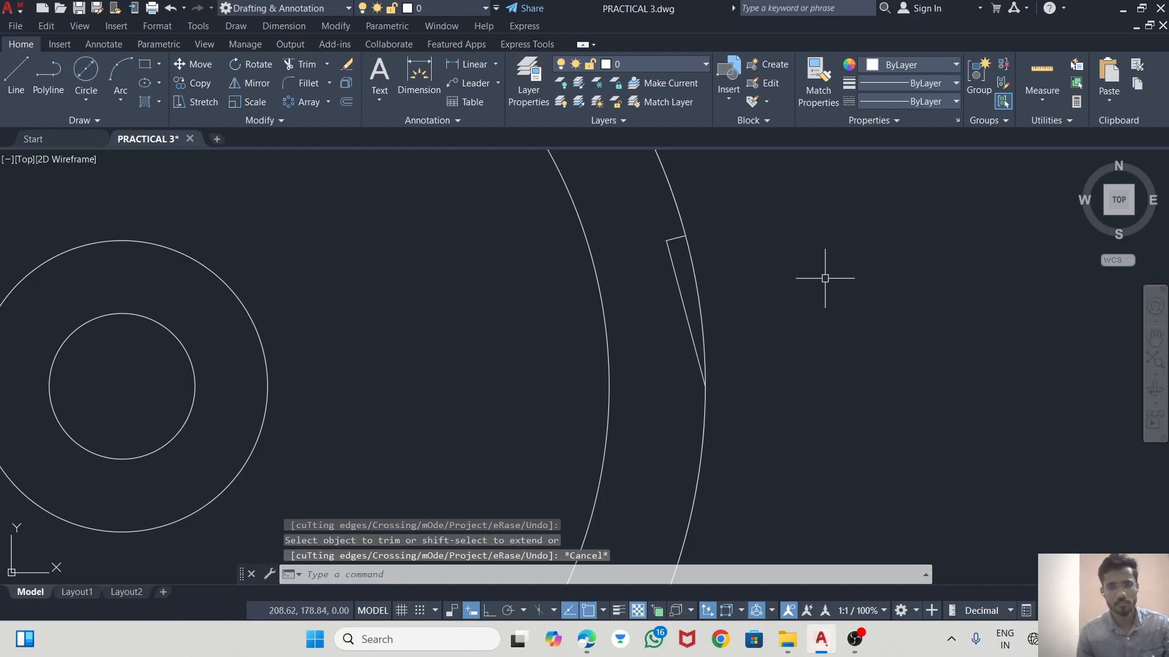
- Create a polar array of the two tooth lines about the circles' common centre with 24 items
left_click(674, 273)
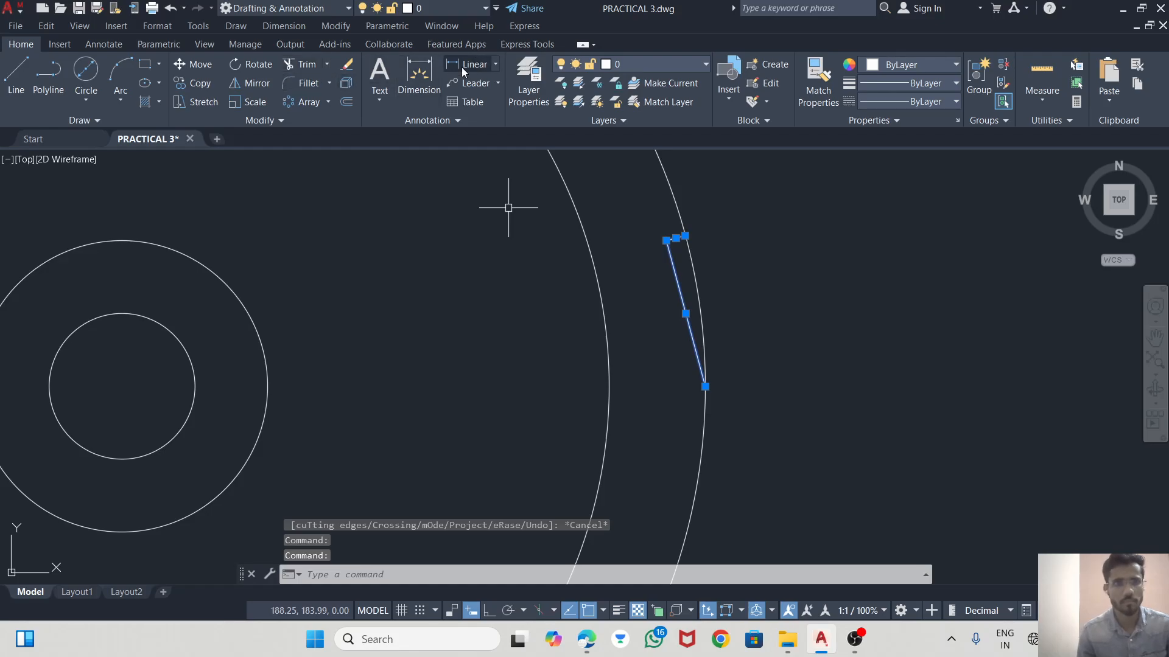
left_click(327, 101)
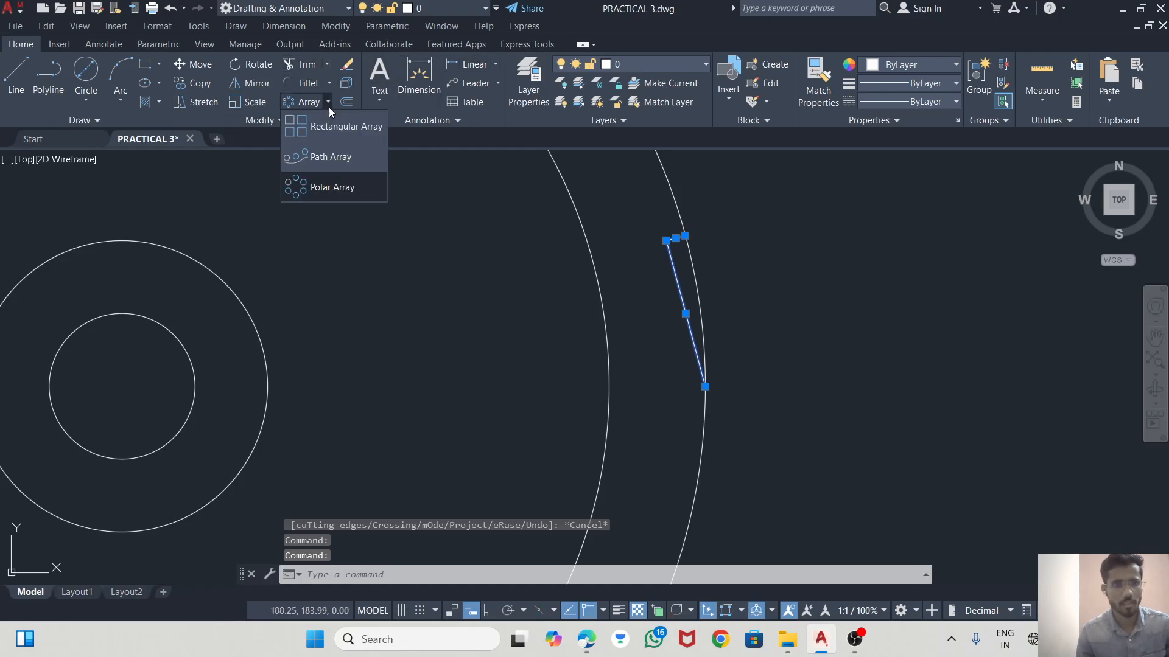
left_click(334, 187)
scroll(850, 294, "down", 2)
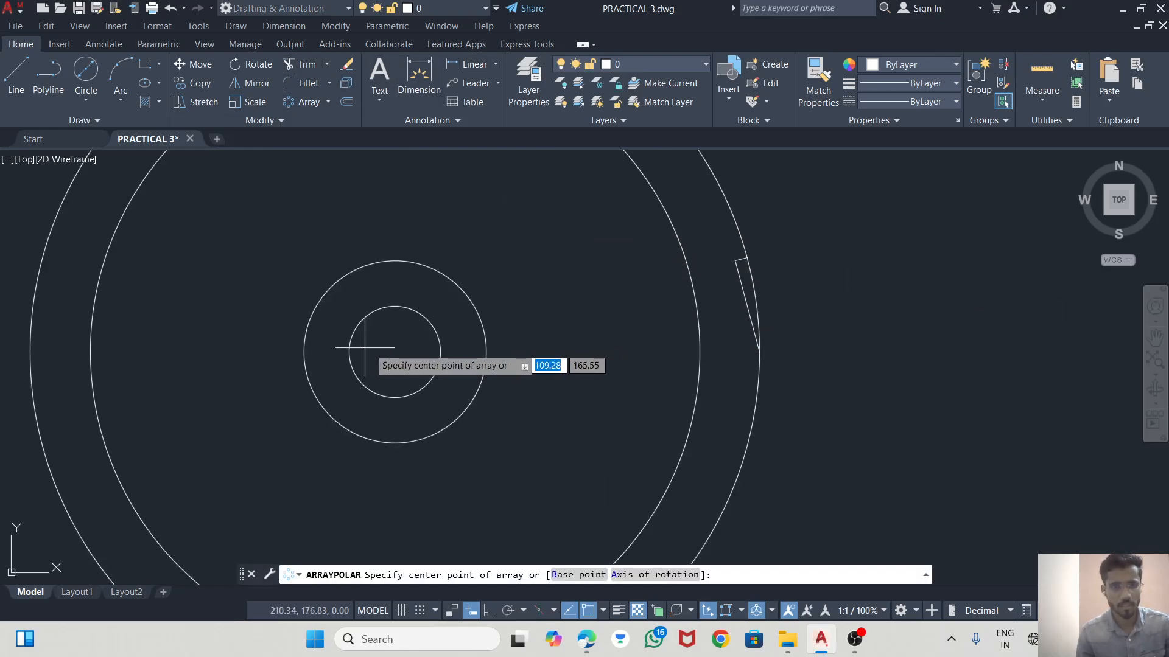
left_click(395, 351)
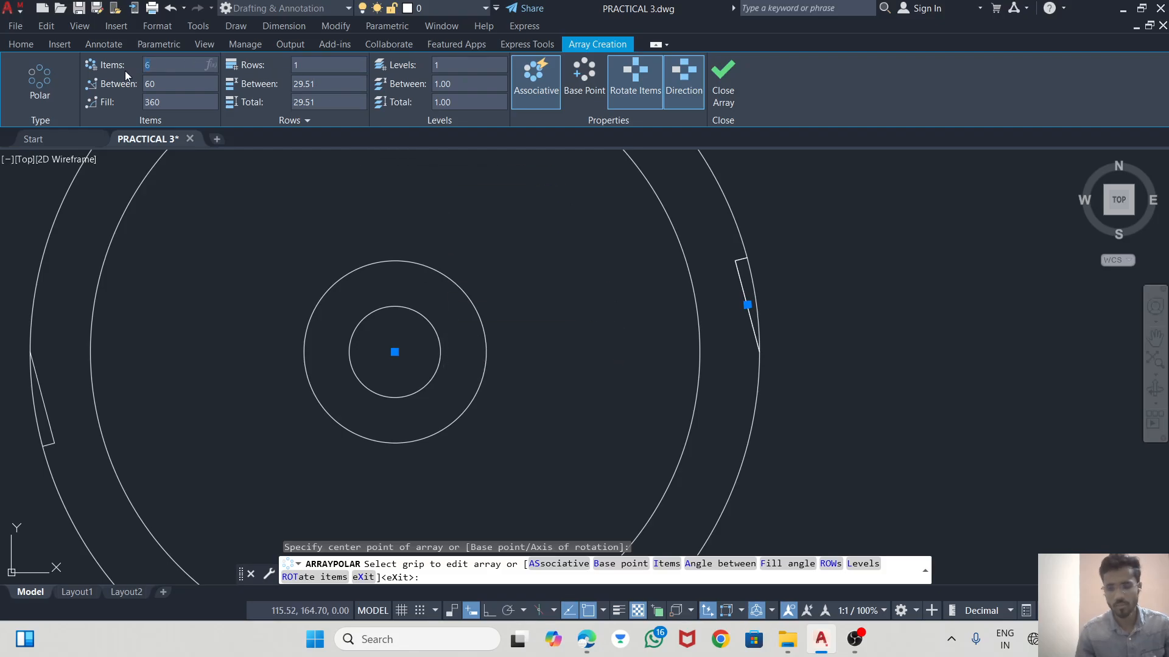
type("24")
key("Return")
scroll(623, 255, "down", 2)
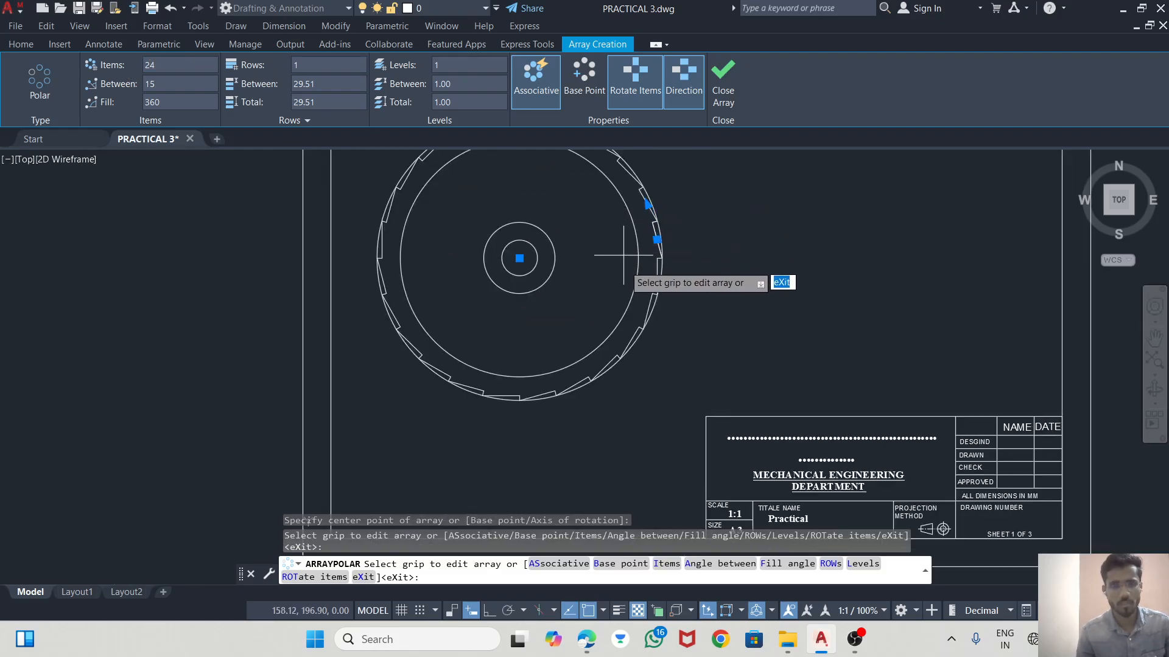
left_click(723, 82)
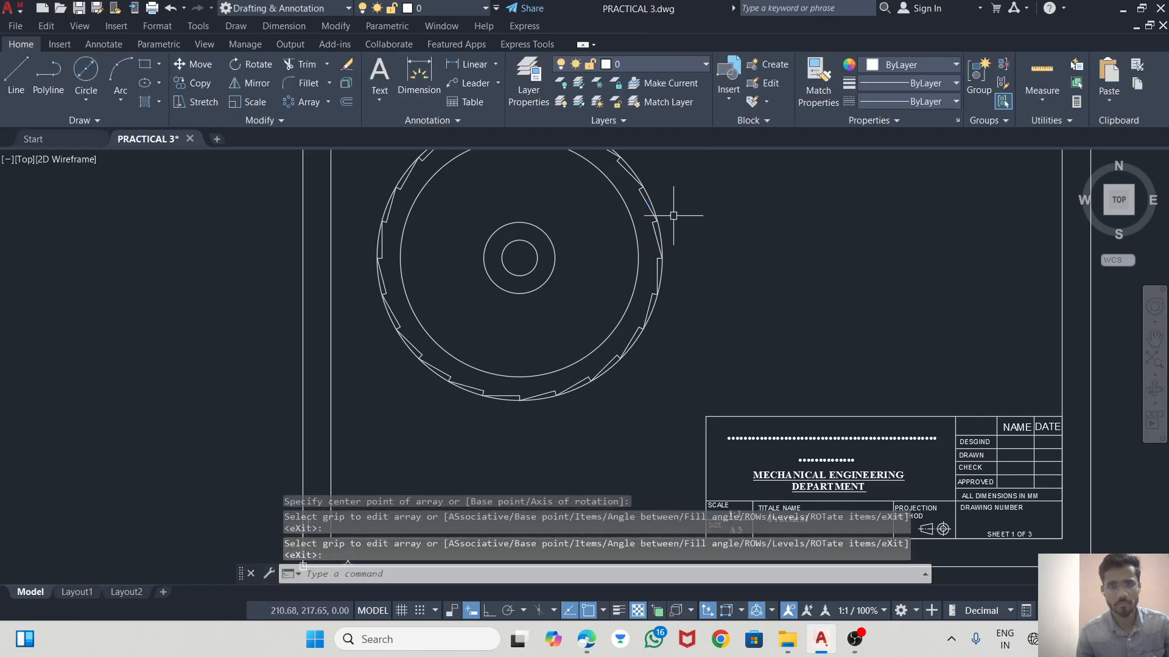
- Check the hole circle's diameter in the reference PDF and draw an 82 mm diameter circle at the ratchet wheel's centre
scroll(639, 210, "up", 3)
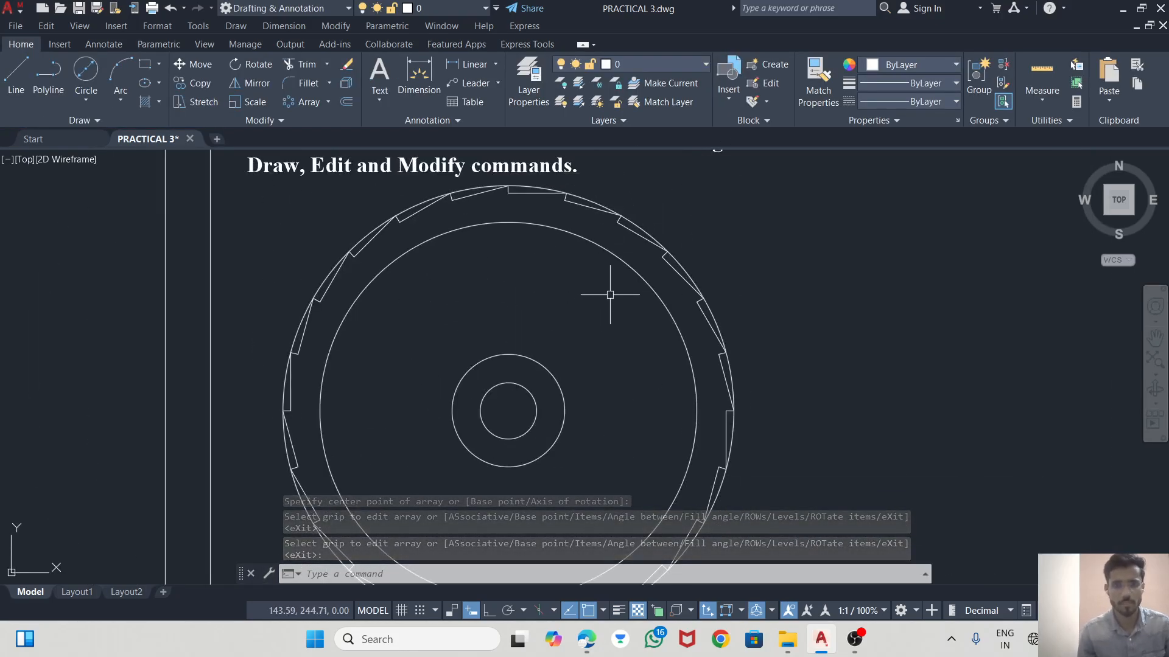
middle_click_drag(610, 292, 602, 241)
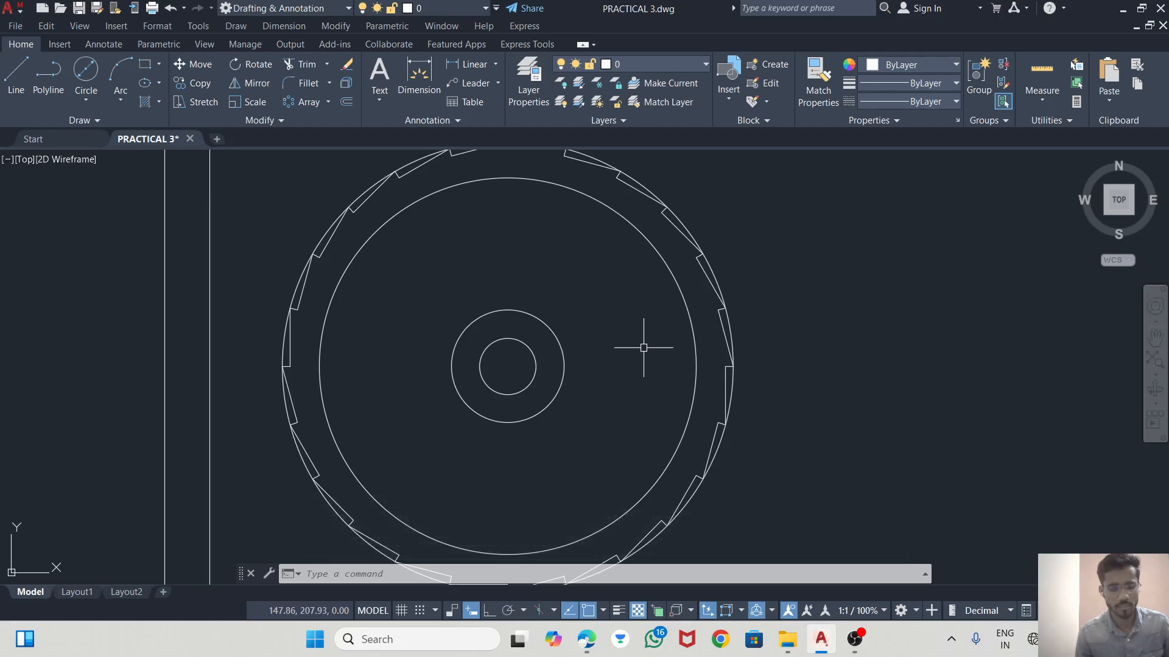
key("alt+Tab")
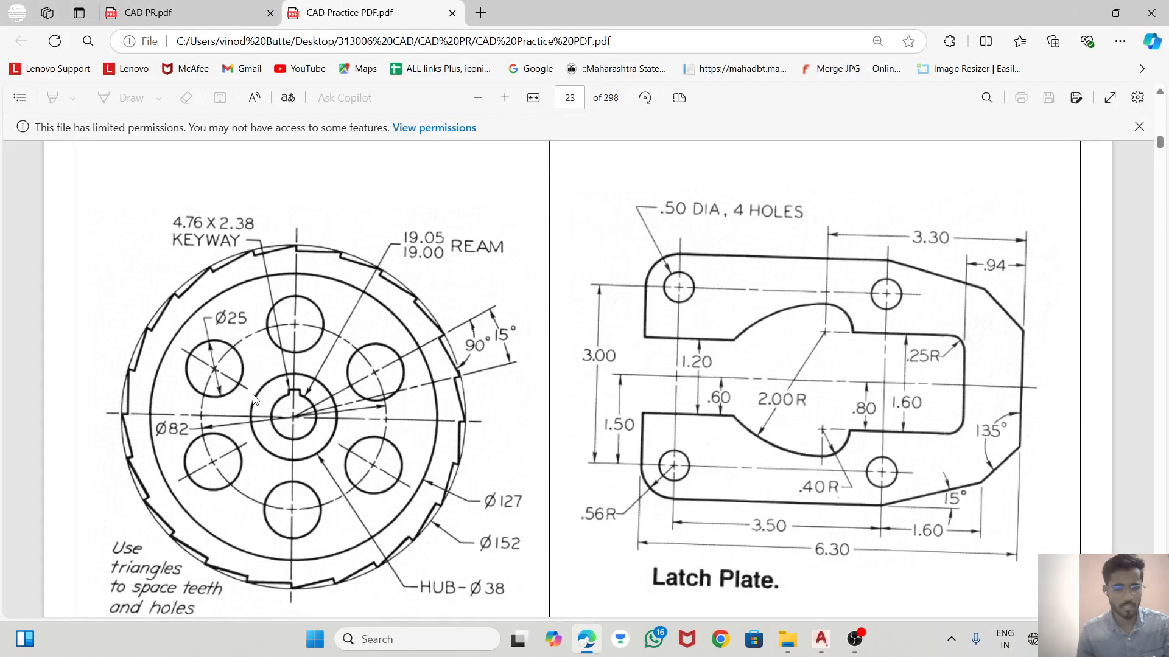
key("alt+Tab")
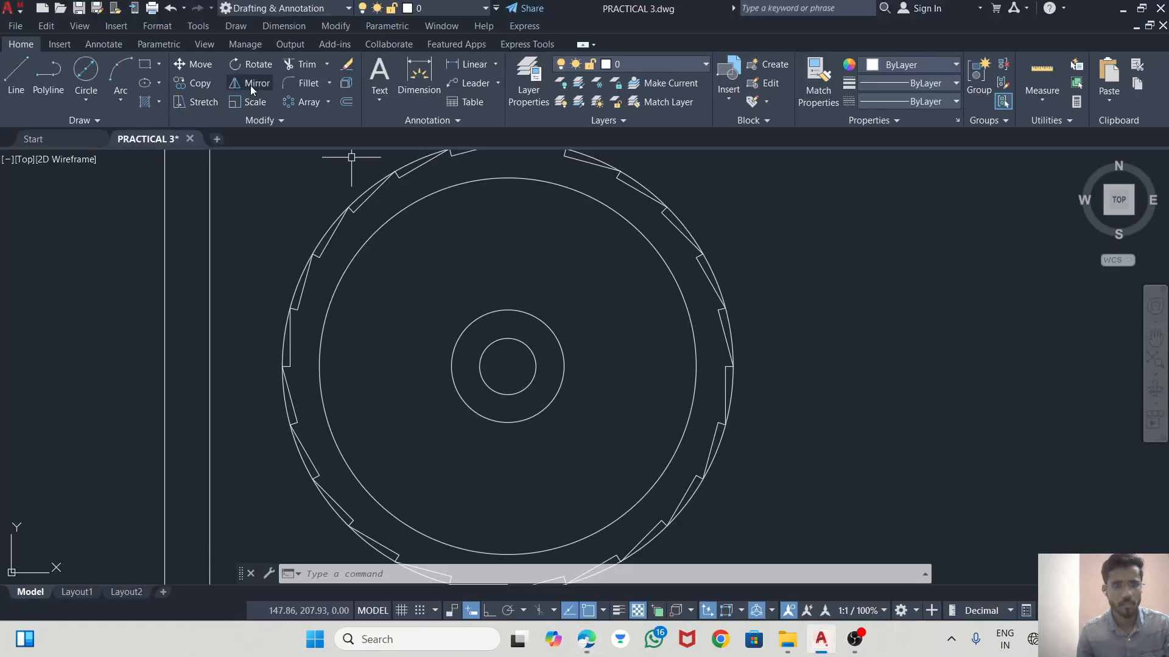
left_click(93, 93)
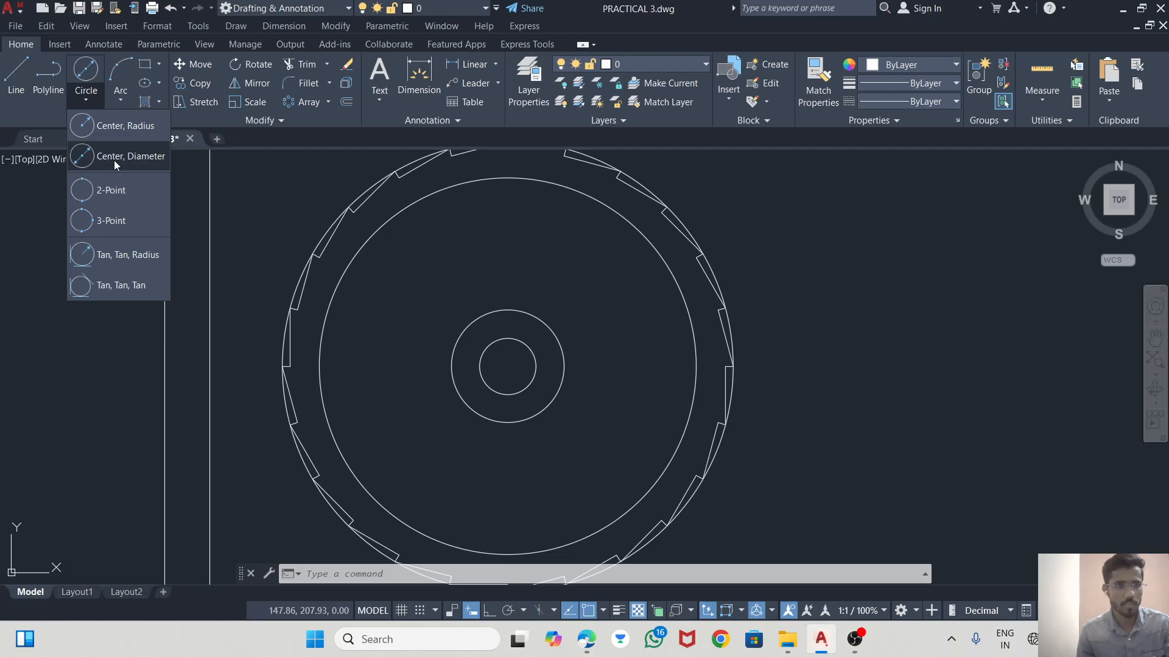
left_click(114, 160)
key("alt+Tab")
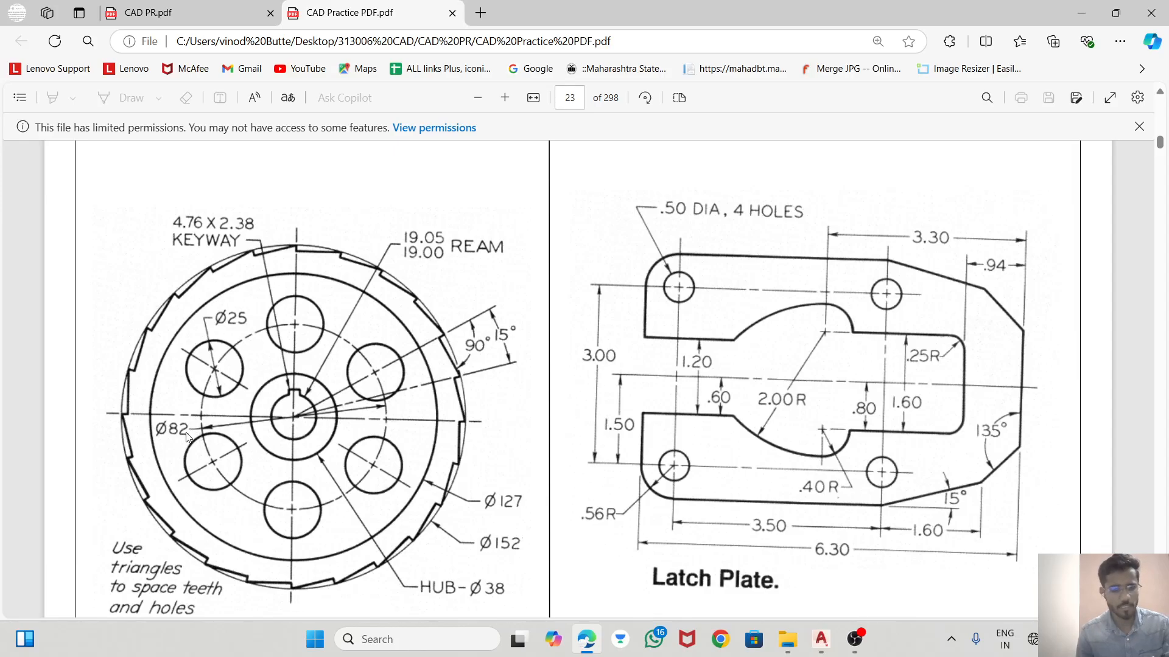
key("alt+Tab")
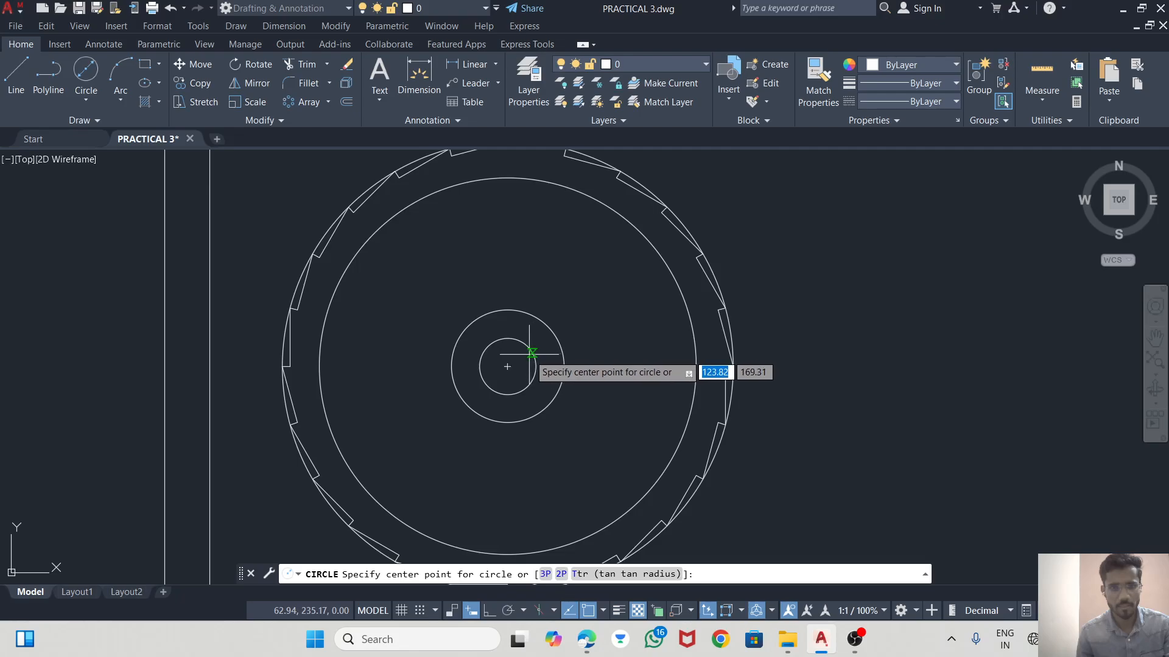
left_click(507, 367)
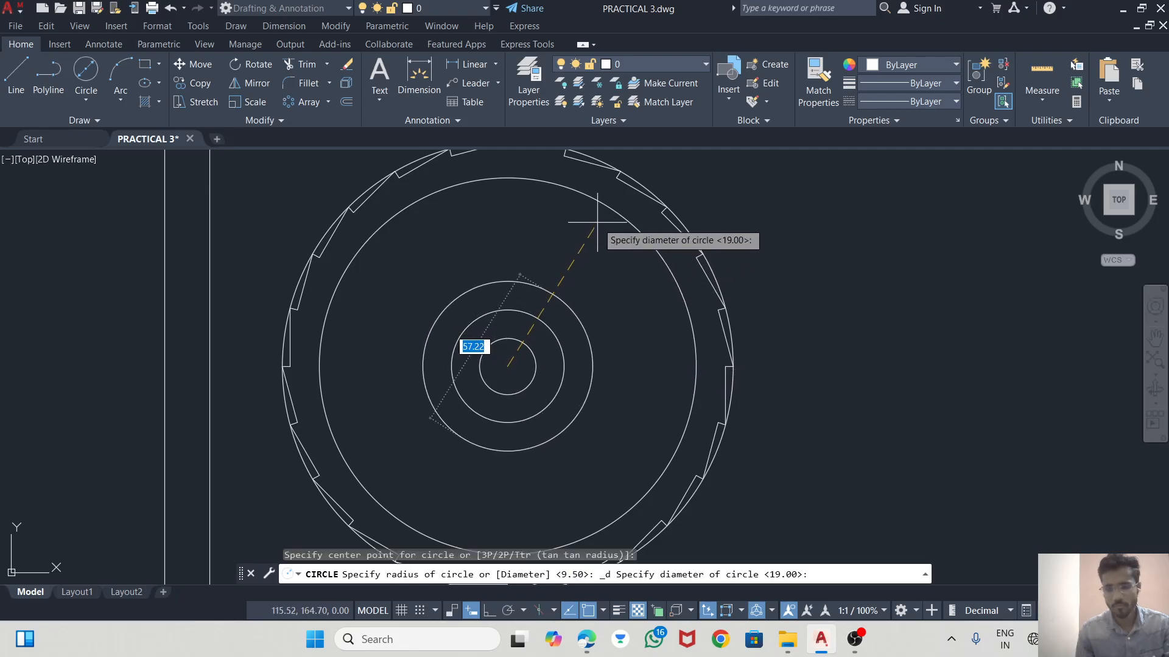
key("Return")
key("Escape")
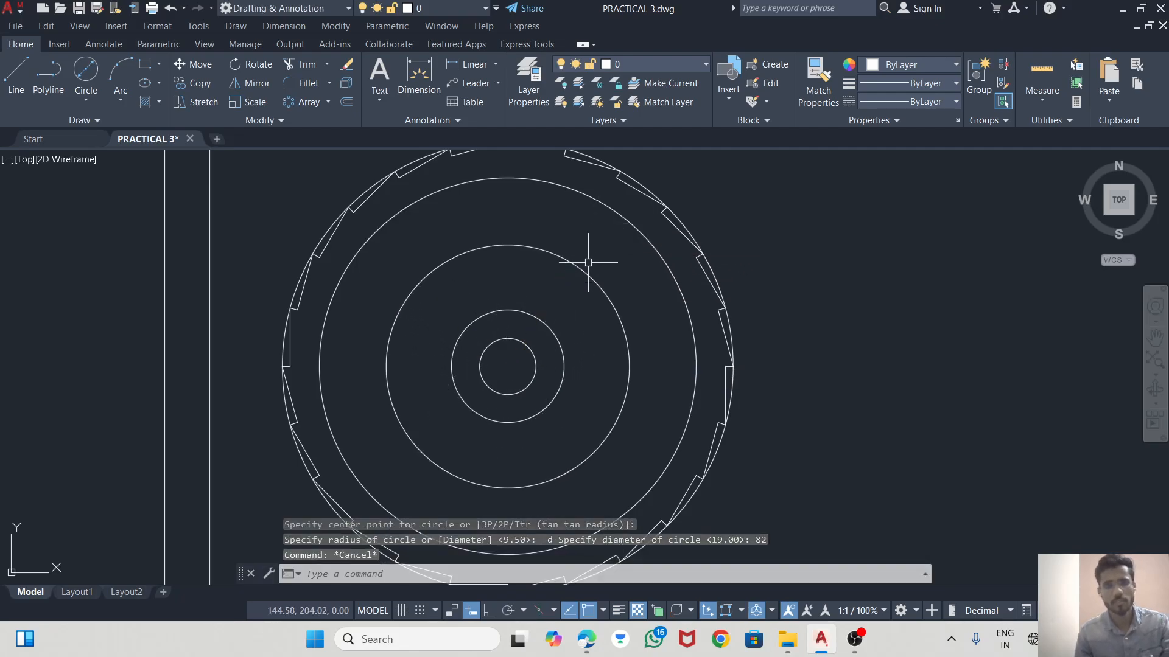
- Set the 82 mm hole circle's linetype to CENTER and its colour to cyan
left_click(586, 270)
left_click(933, 104)
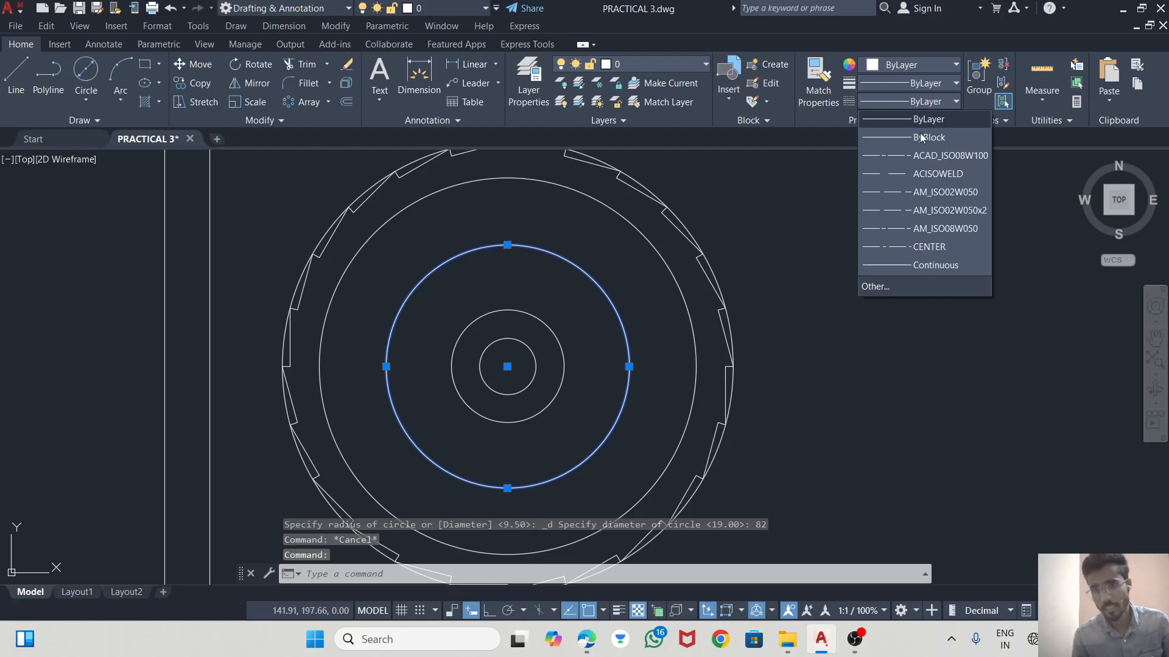
left_click(929, 247)
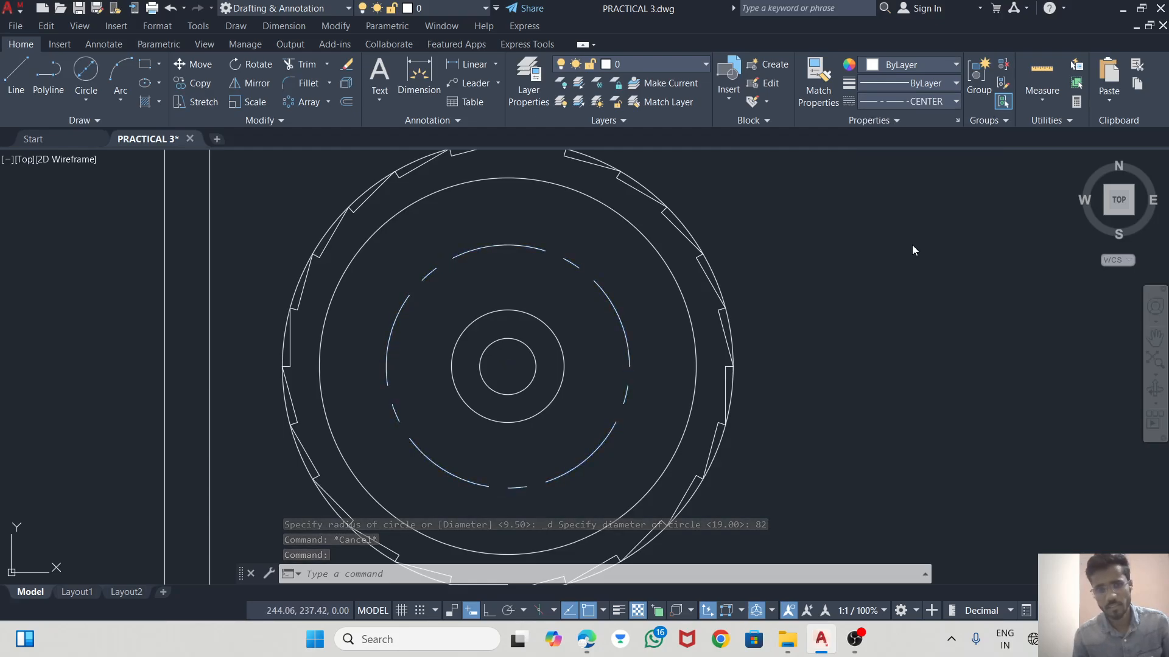
left_click(921, 64)
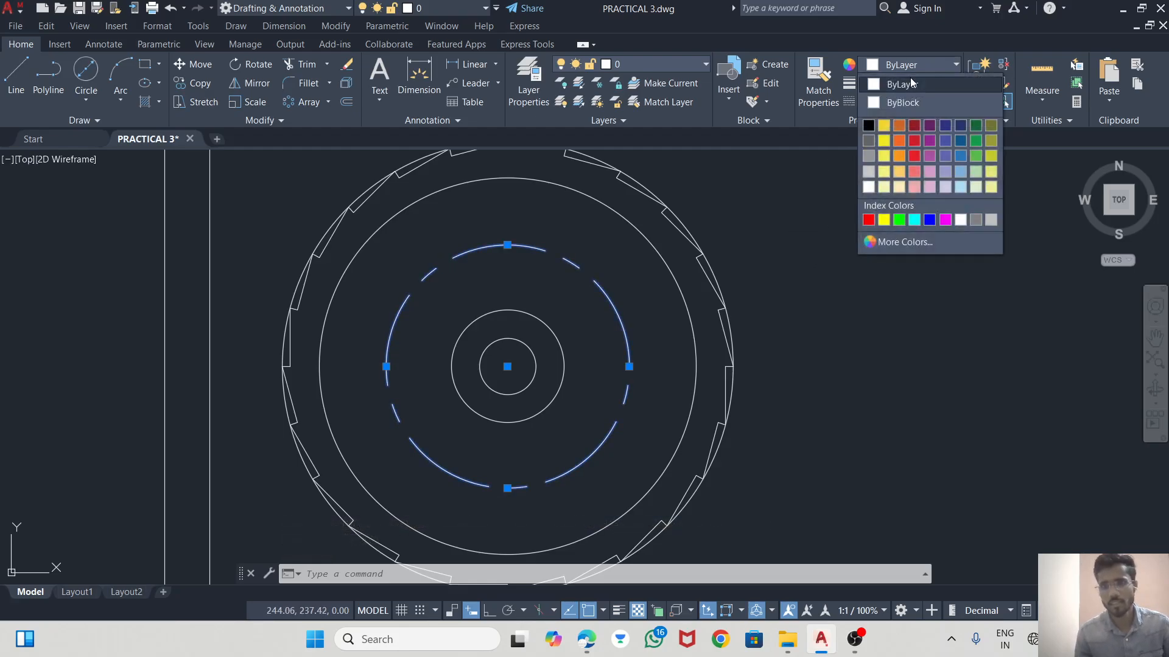
left_click(915, 221)
key("Escape")
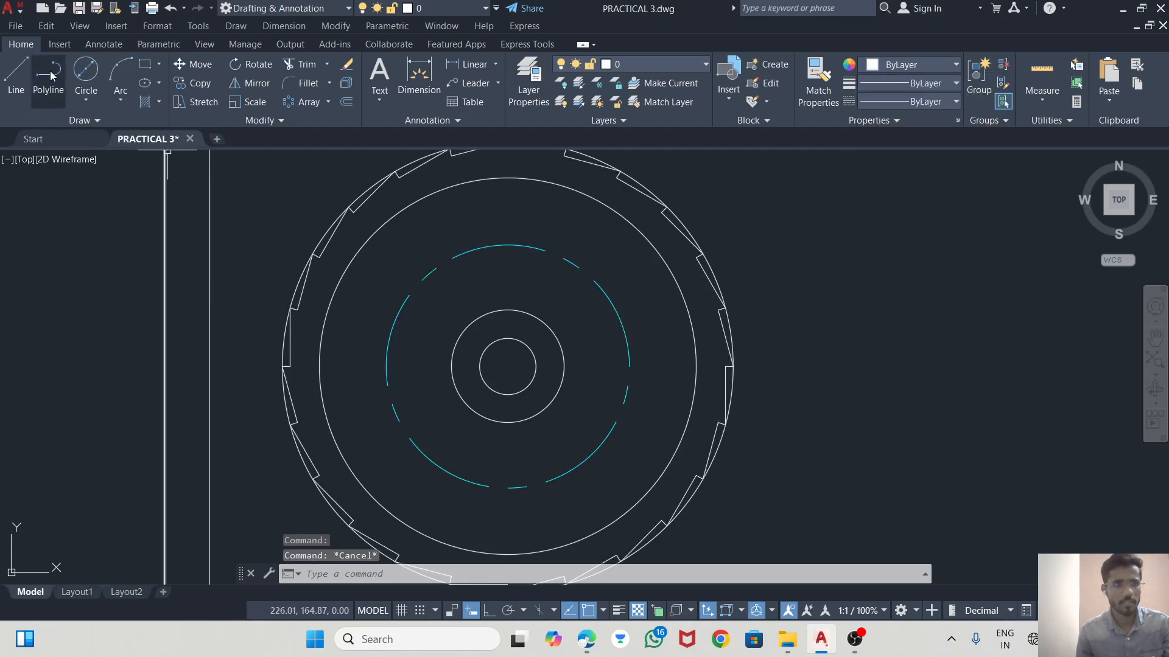
- Check the hole size in the reference PDF and draw a 25 mm diameter circle at the pitch circle's top quadrant
key("alt+Tab")
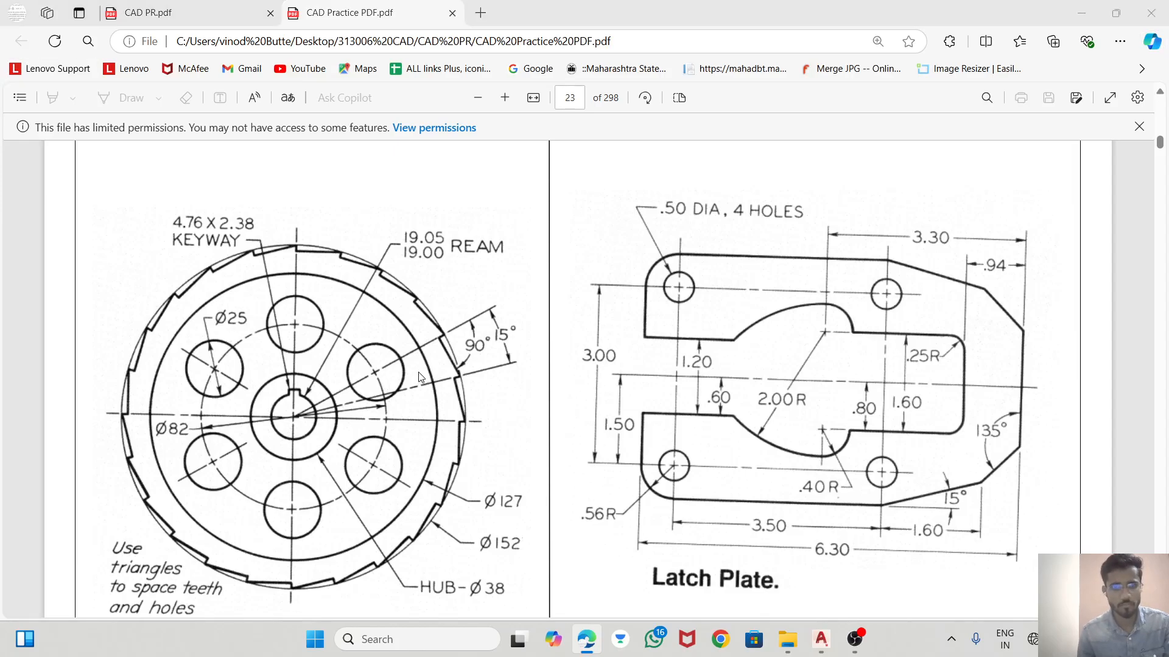
key("alt+Tab")
left_click(86, 69)
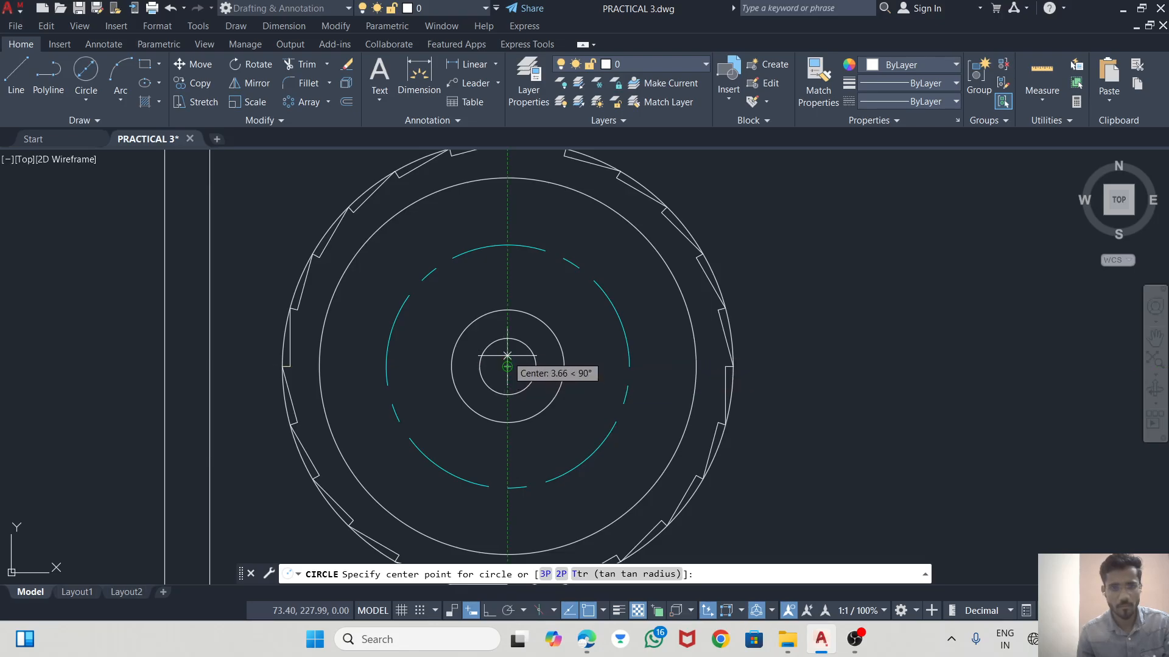
left_click(508, 246)
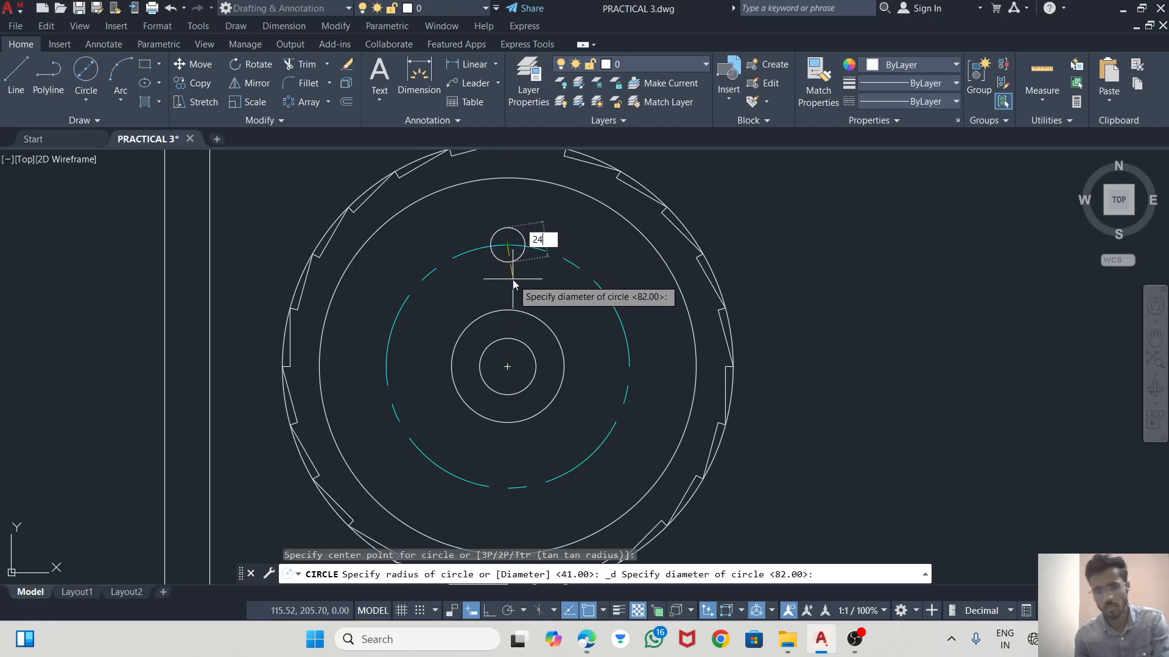
type("25")
key("Return")
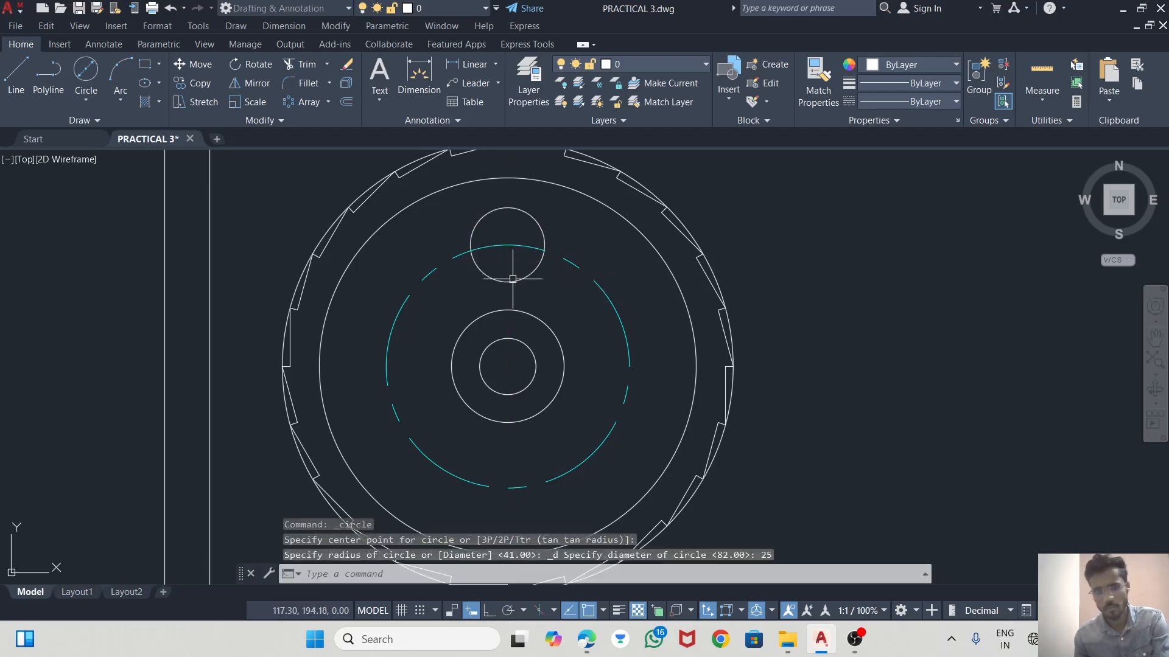
key("Escape")
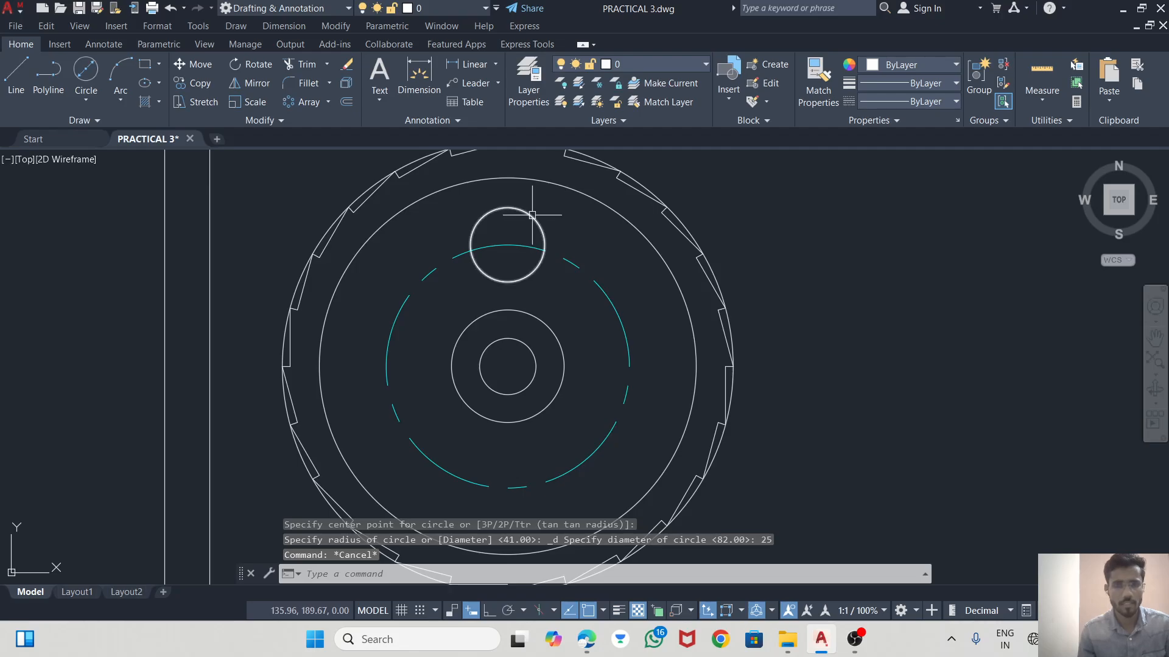
- Create a polar array of the 25 mm hole about the wheel's centre with 6 items filling 360°
left_click(532, 215)
left_click(328, 103)
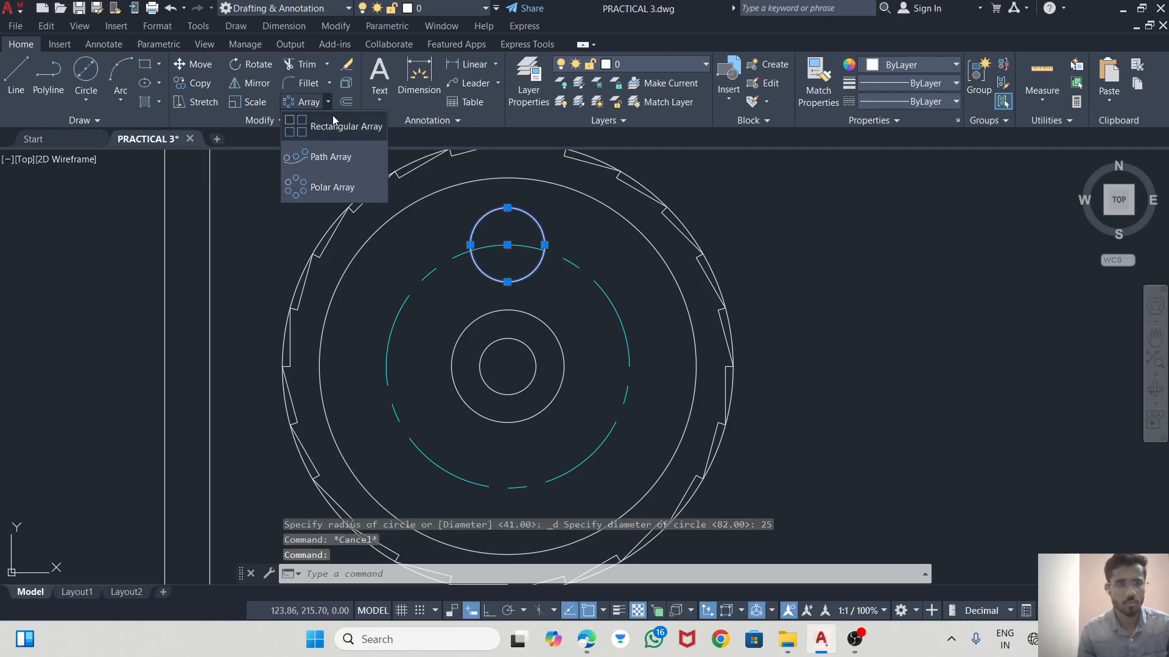
left_click(330, 187)
left_click(507, 366)
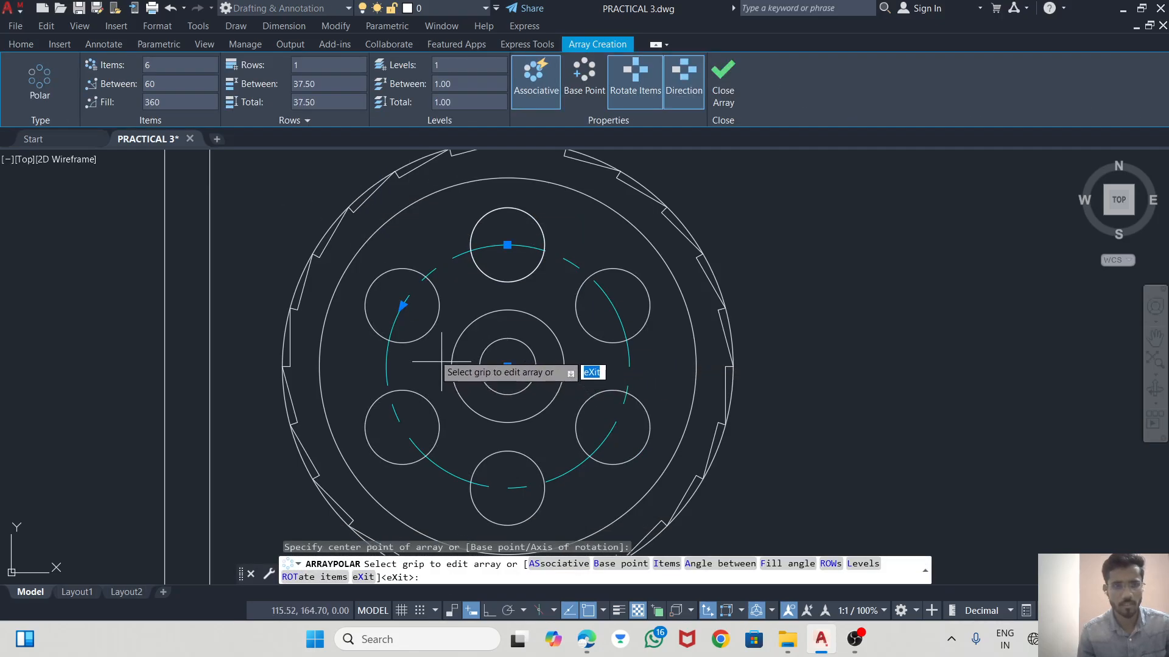
left_click(726, 92)
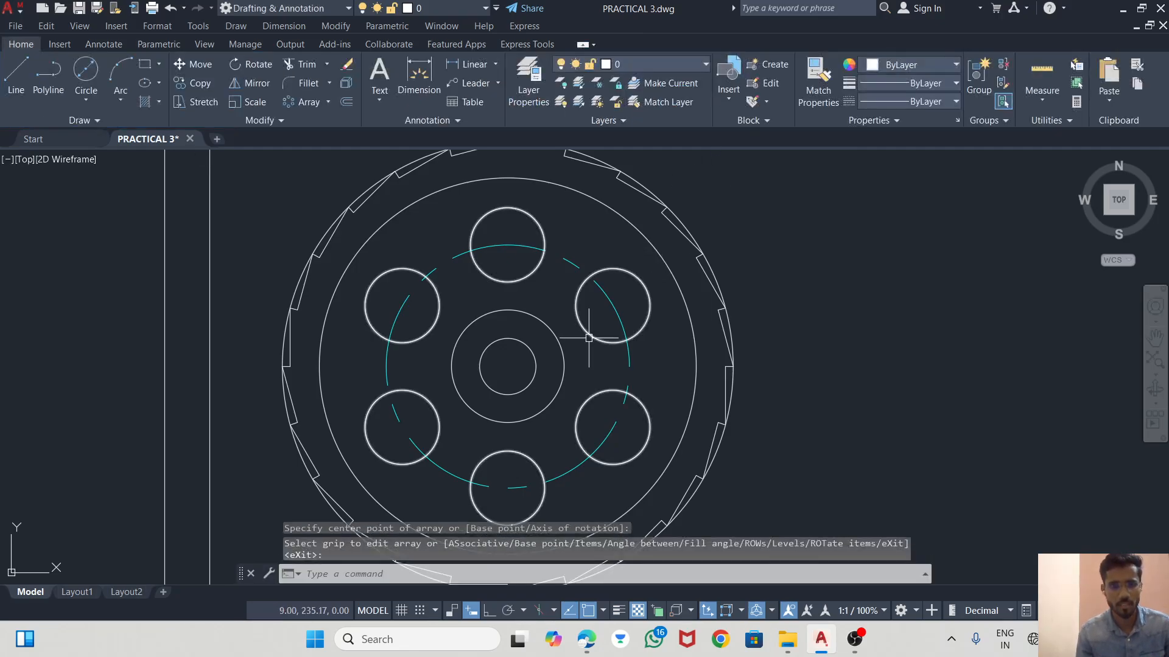
- Glance at the reference PDF and draw a roughly horizontal line about 85 mm long from the wheel's centre past the outermost circle's right side
scroll(681, 299, "down", 2)
scroll(634, 347, "up", 3)
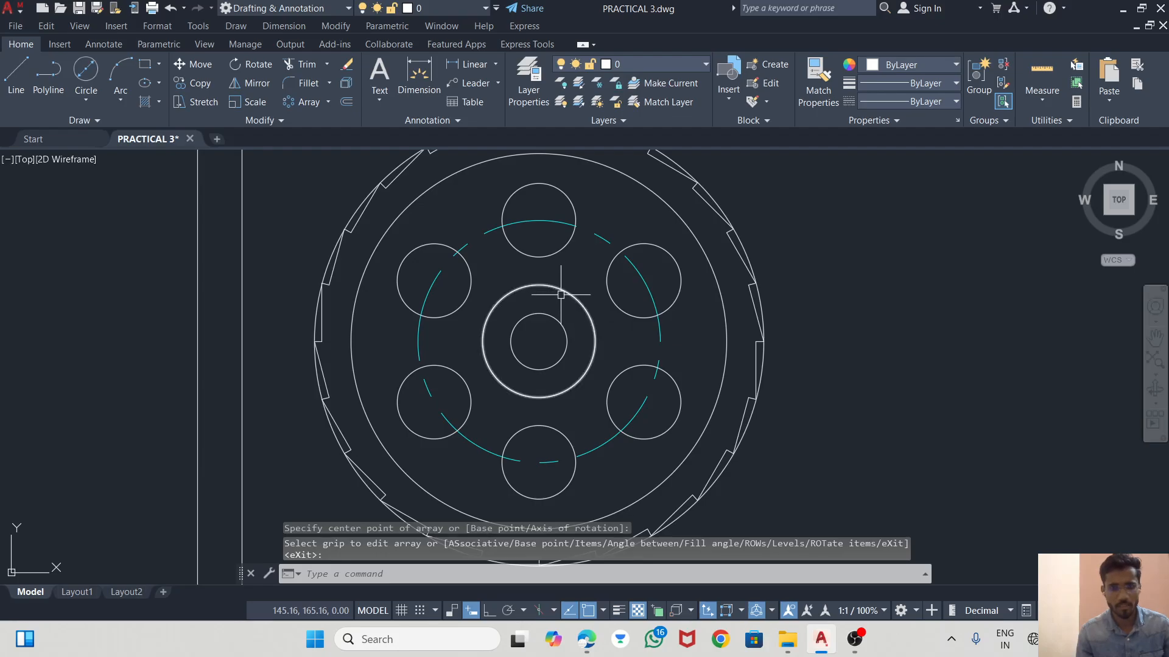
key("alt+Tab")
key("alt+Tab")
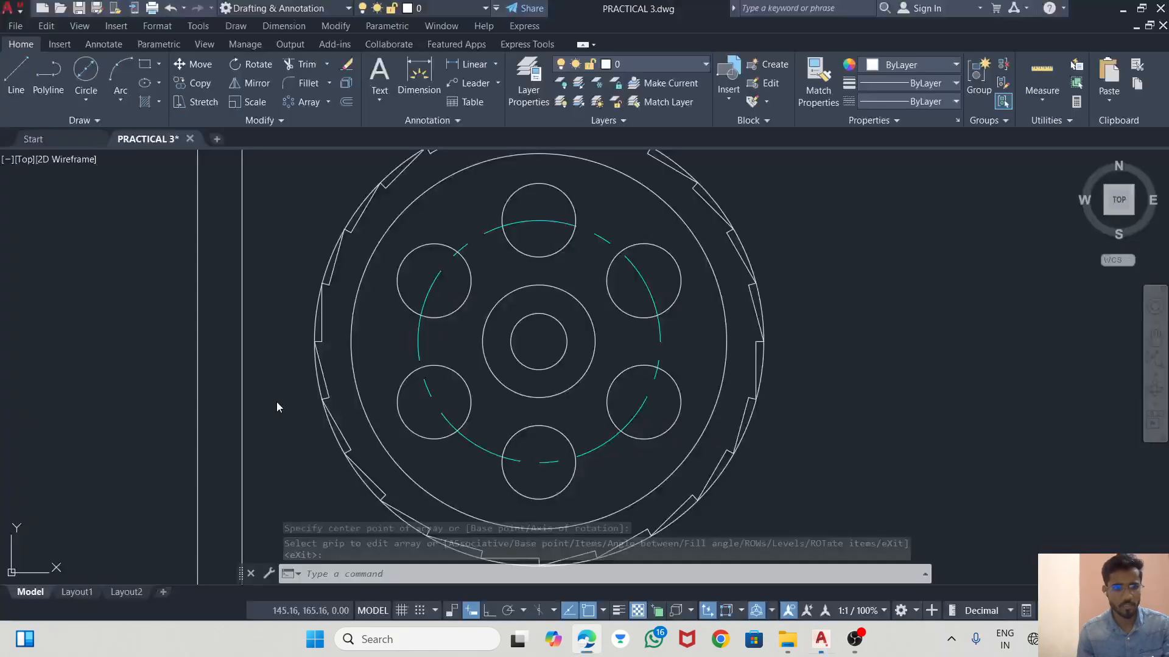
scroll(544, 335, "down", 3)
scroll(544, 336, "up", 2)
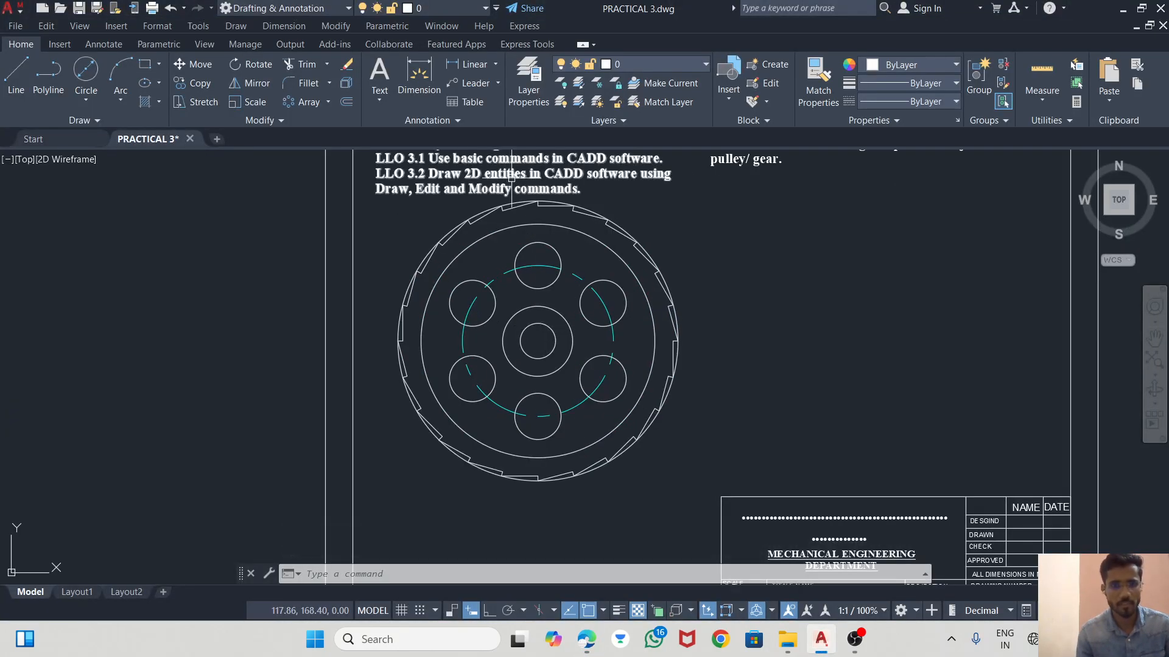
left_click(16, 76)
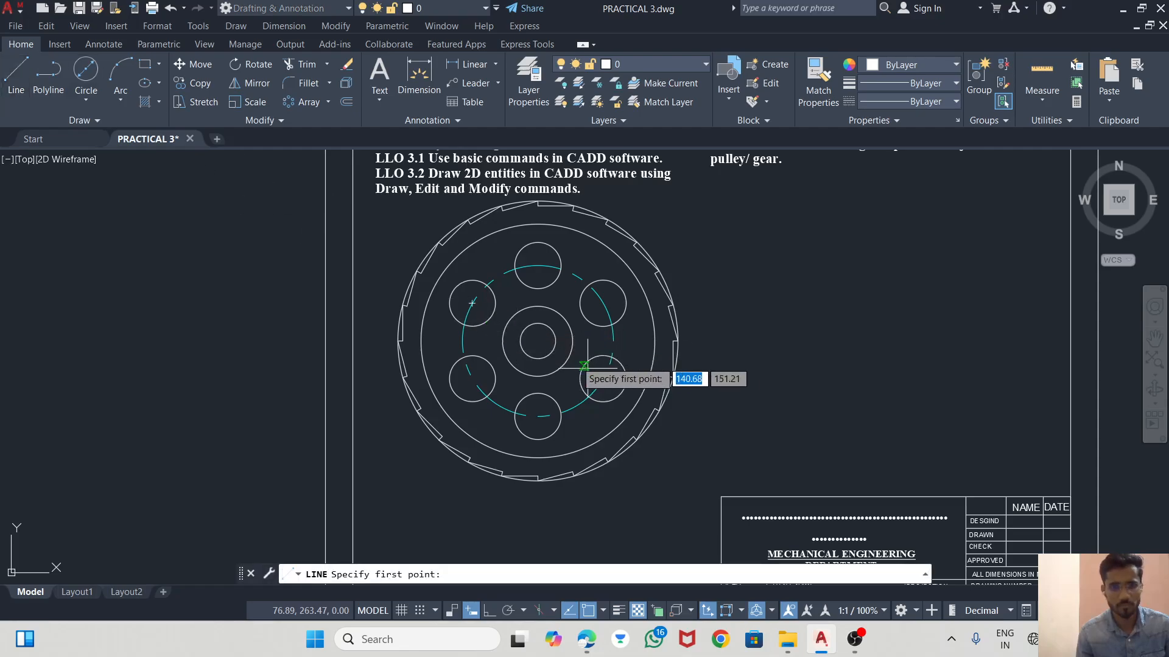
left_click(538, 341)
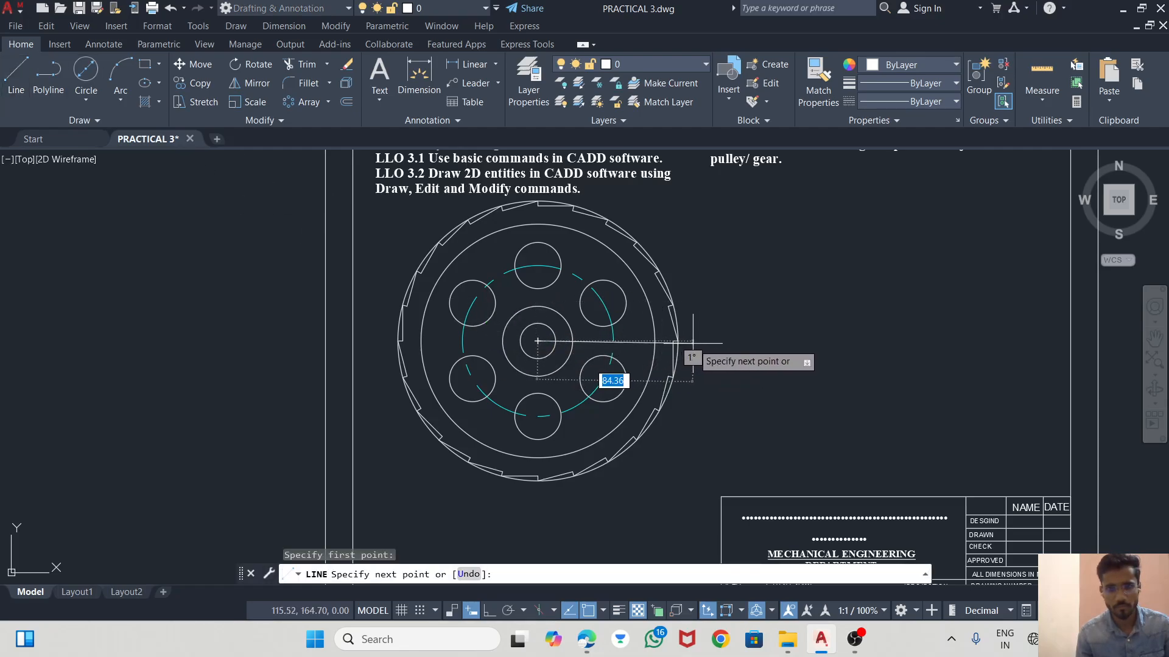
left_click(693, 341)
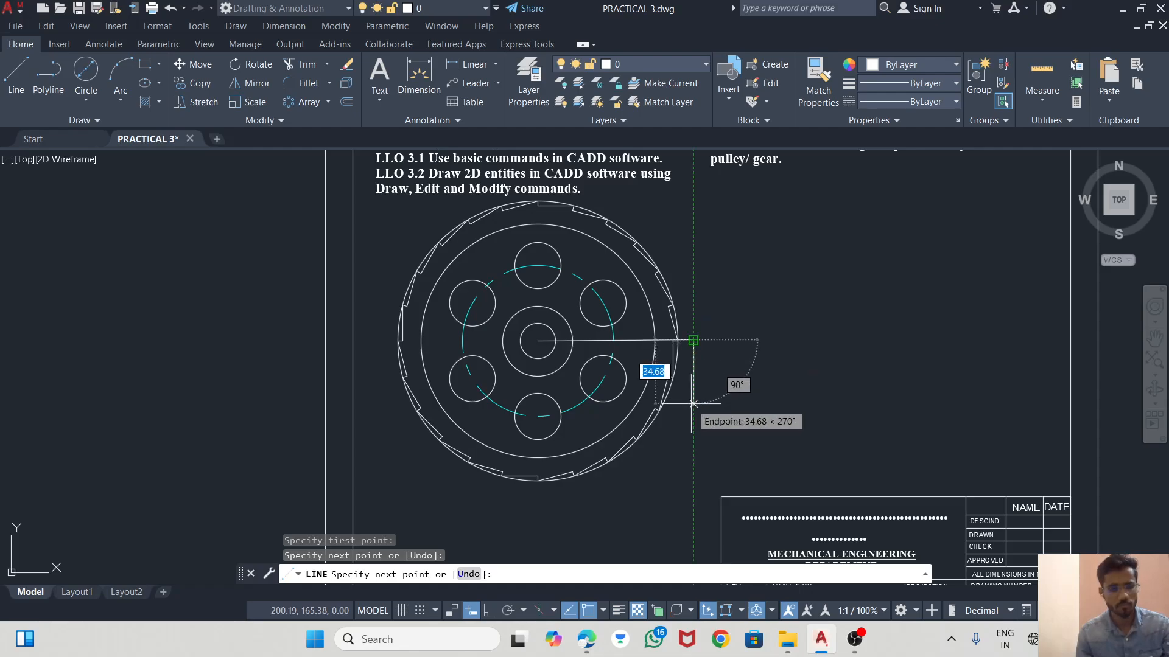
key("Escape")
- Turn Ortho mode on and stretch the horizontal line's centre end to just beyond the outermost circle's left side
left_click(592, 342)
left_click(538, 341)
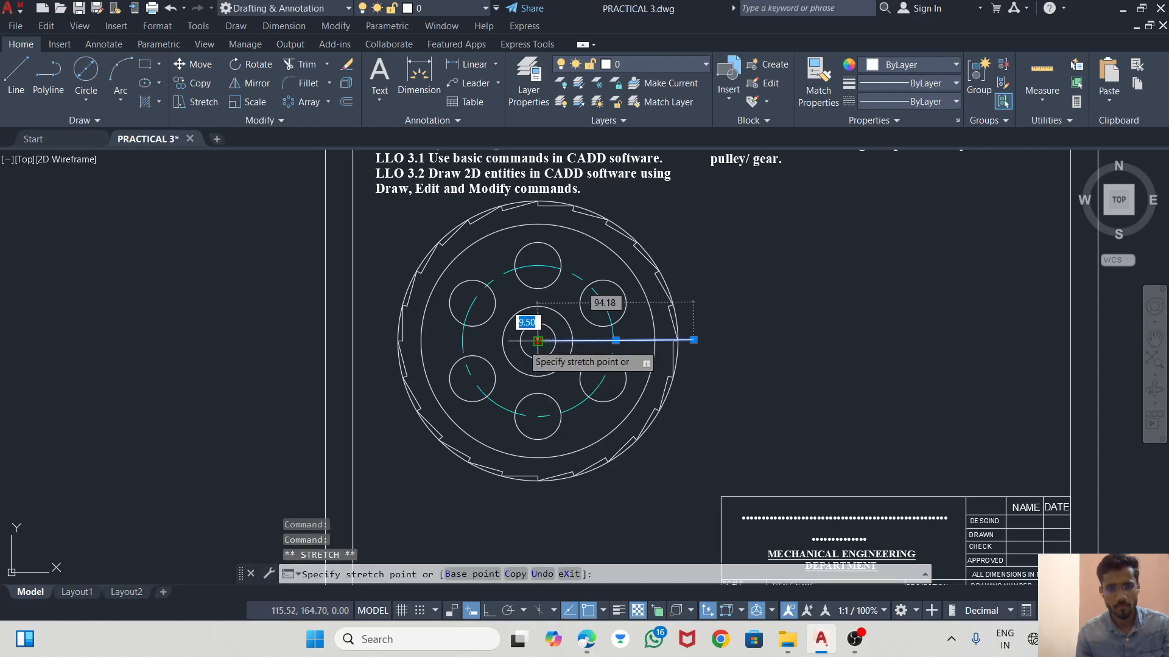
left_click(490, 610)
left_click(386, 333)
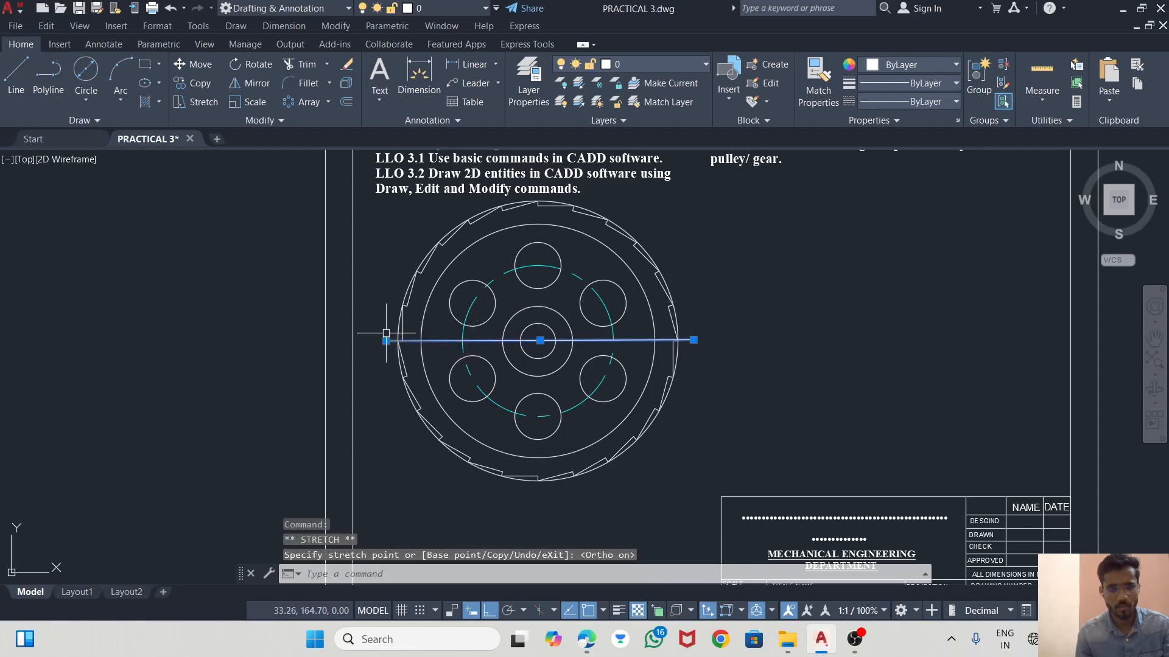
key("Escape")
key("Escape")
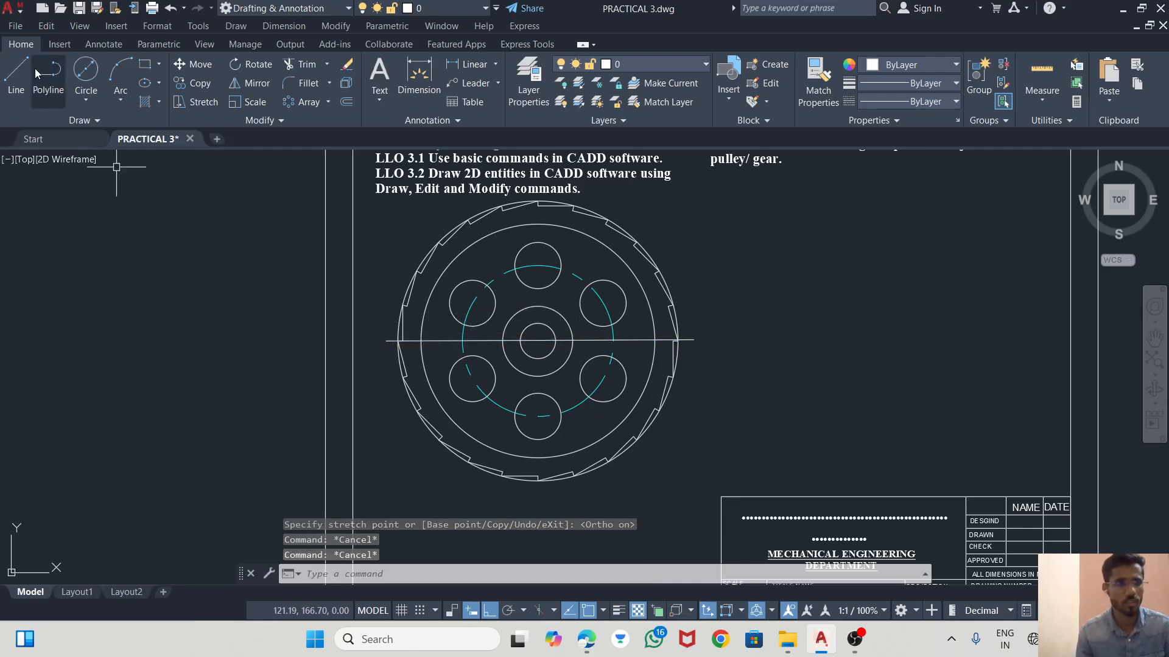
- Draw a vertical line from the wheel's centre past the outermost circle's bottom and stretch its upper end just beyond the circle's top
left_click(16, 76)
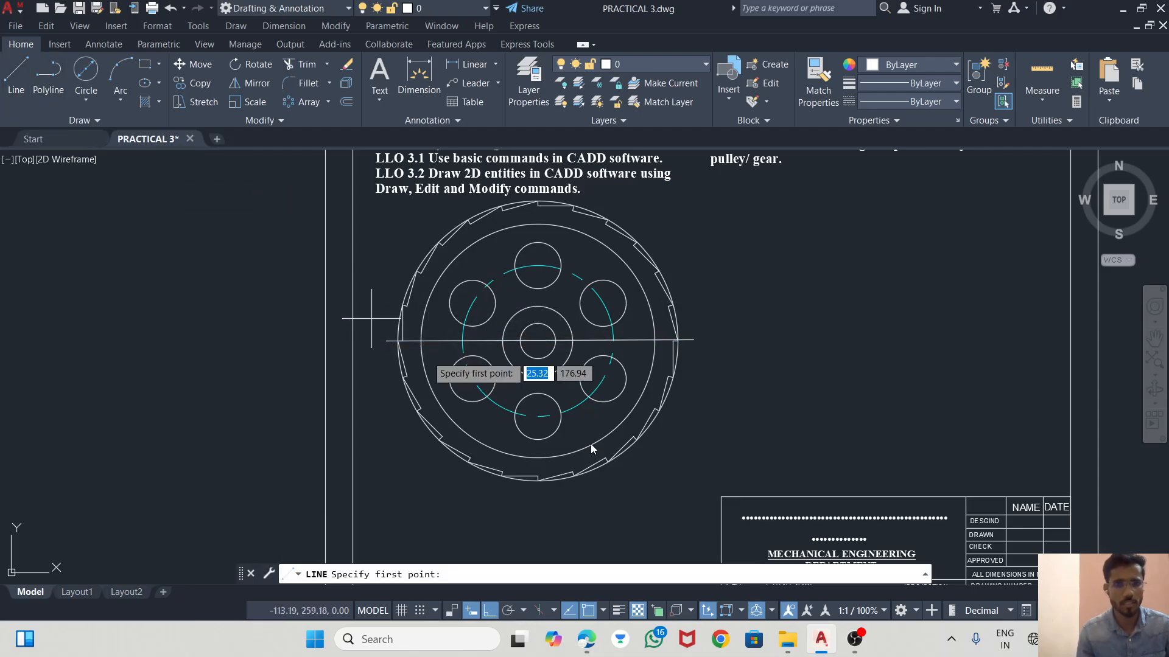
left_click(537, 341)
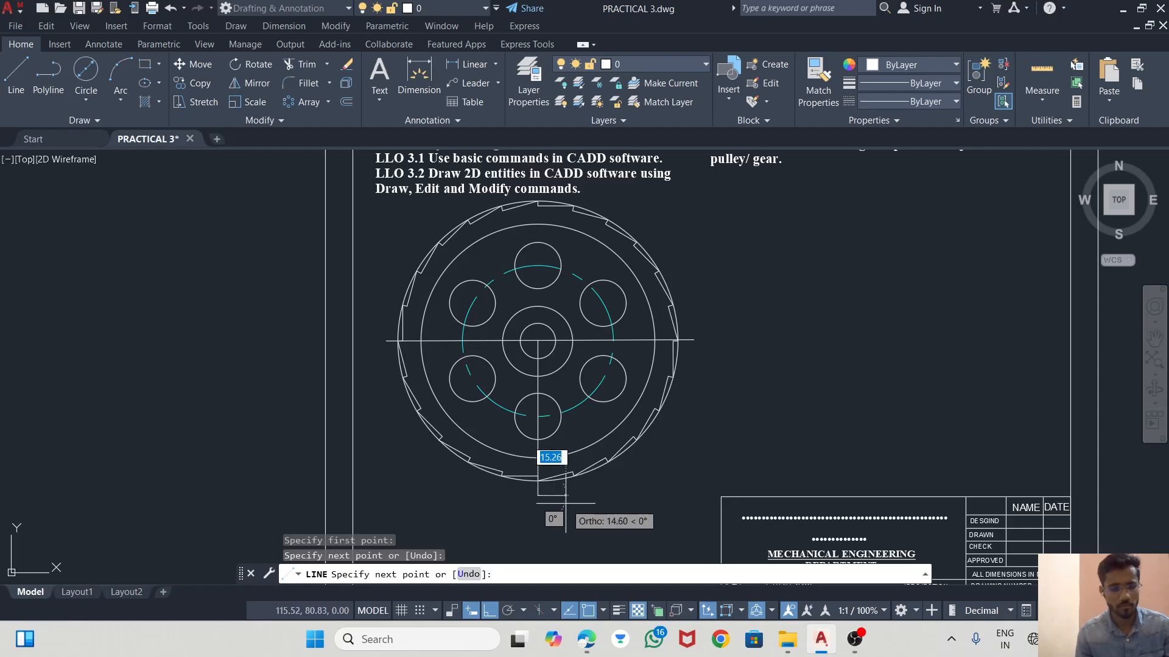
key("Escape")
left_click(540, 388)
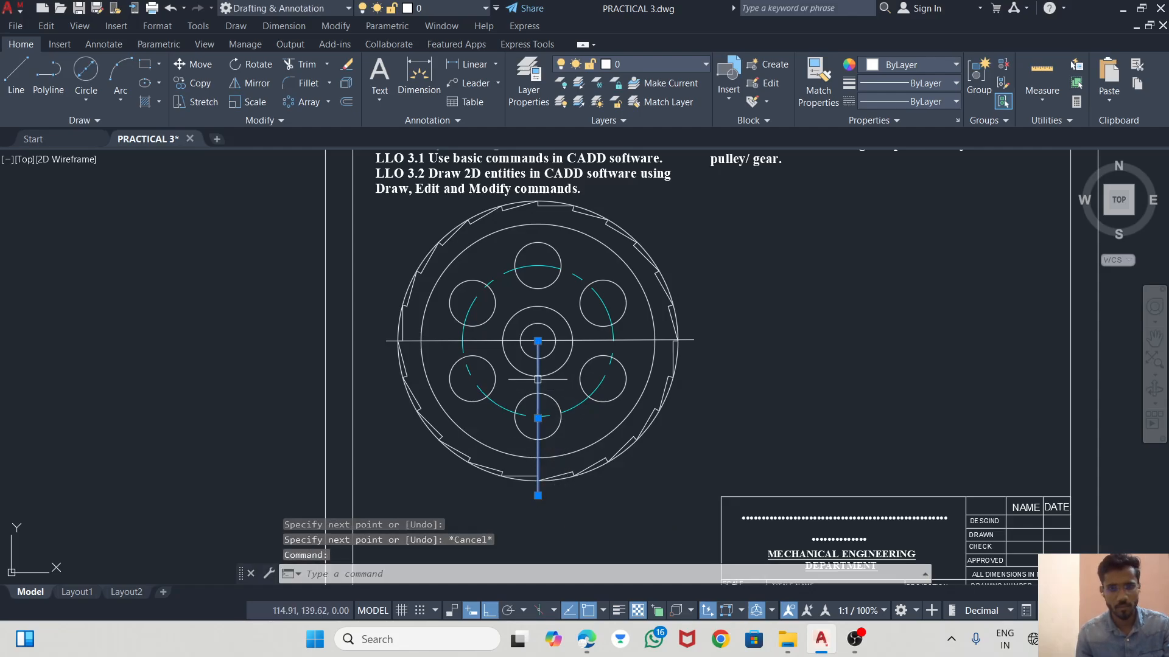
left_click(538, 340)
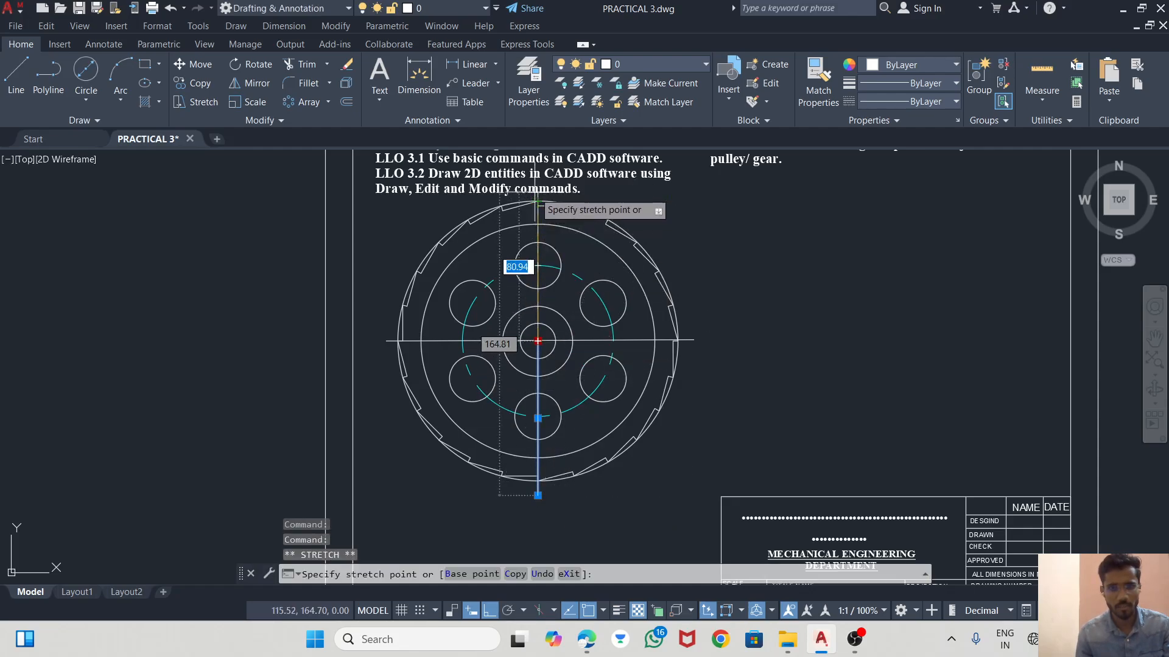
scroll(535, 209, "up", 4)
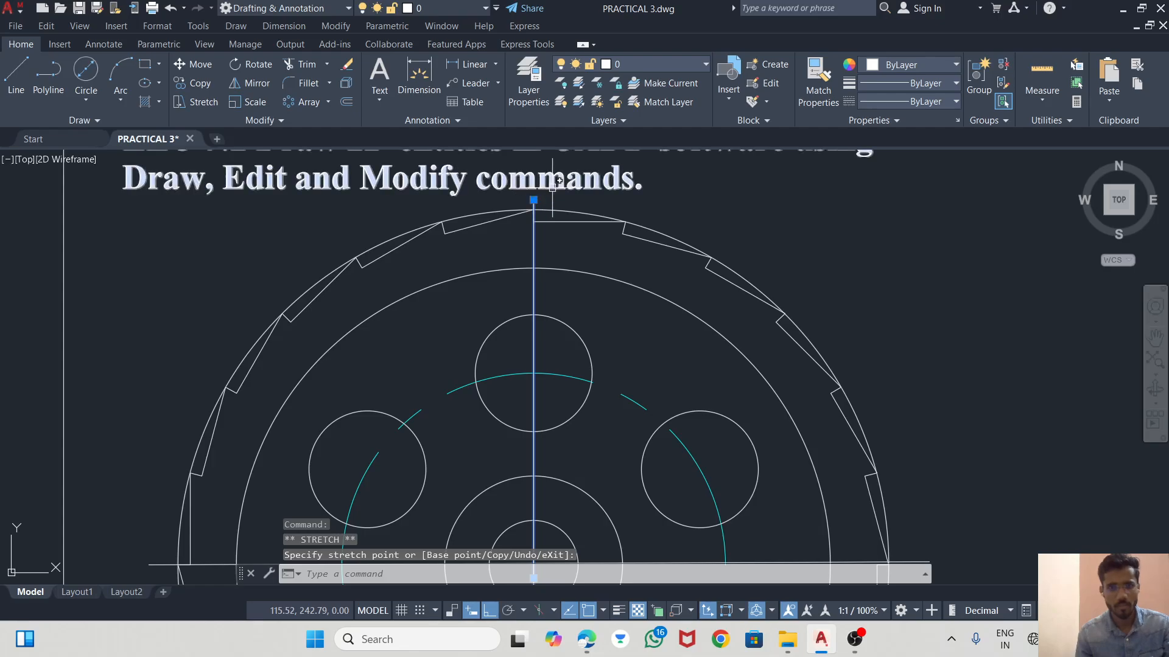
key("Escape")
scroll(551, 200, "down", 4)
- Set the linetype of the horizontal and vertical centre lines to CENTER and their colour to cyan
left_click(664, 345)
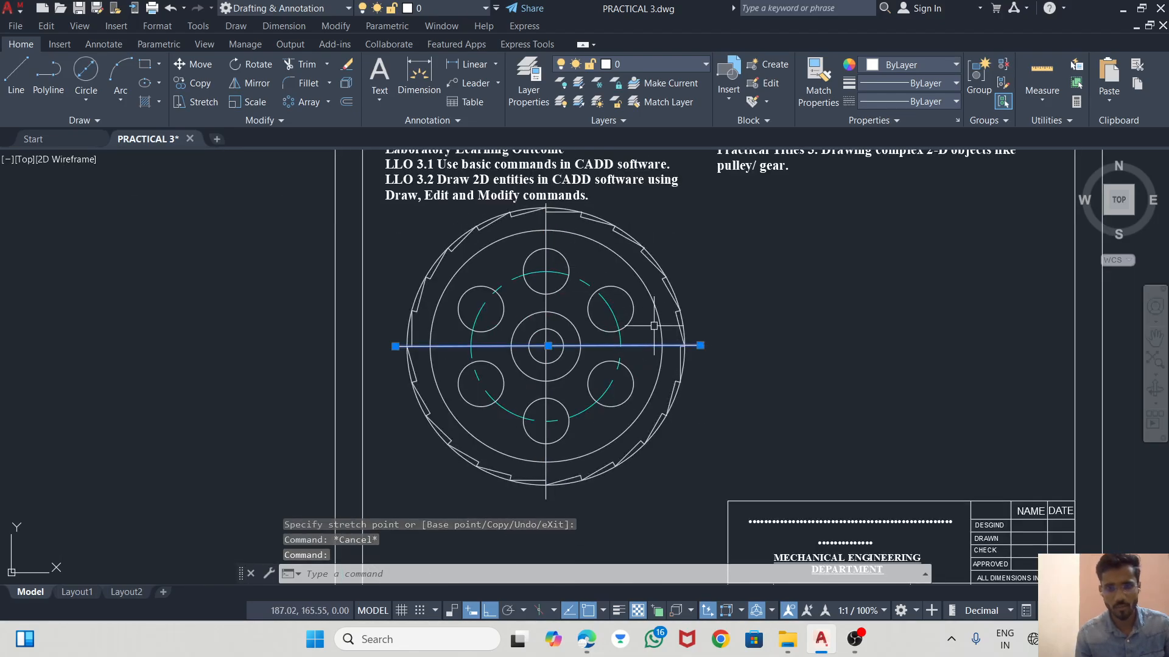
left_click(547, 244)
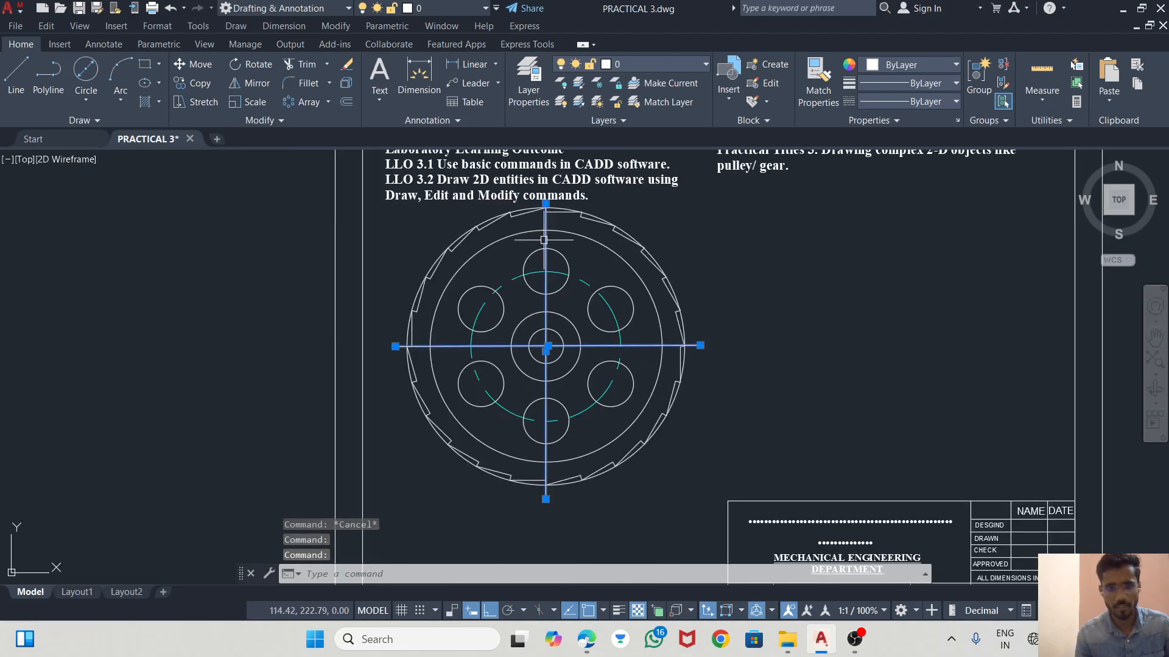
left_click(934, 102)
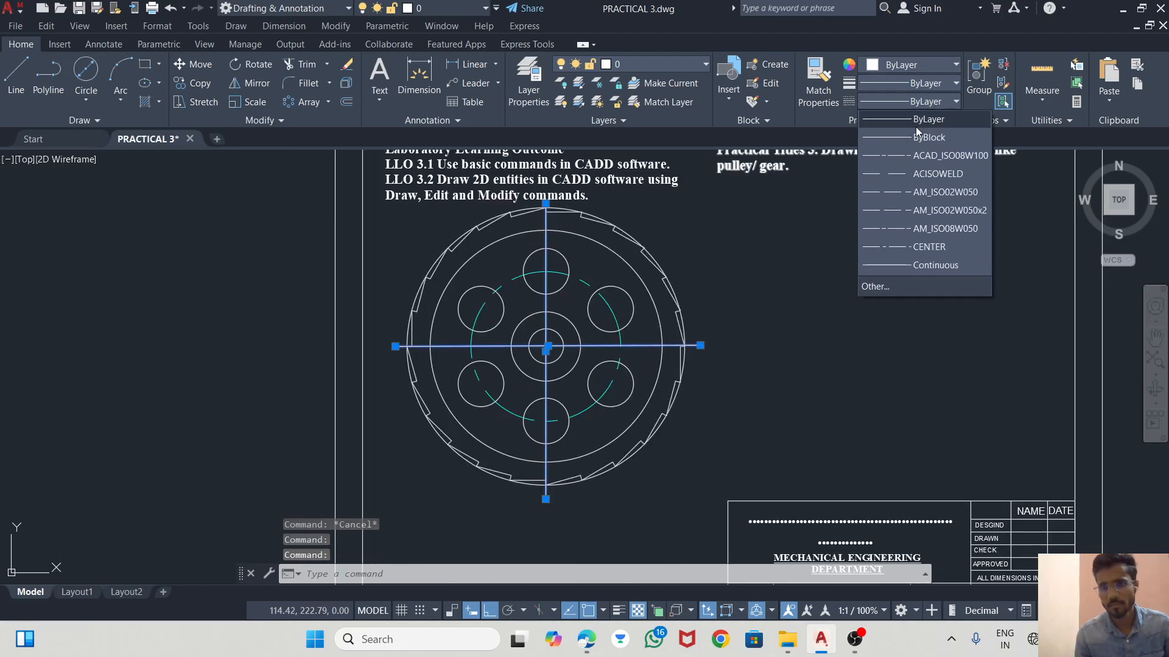
left_click(907, 247)
left_click(913, 66)
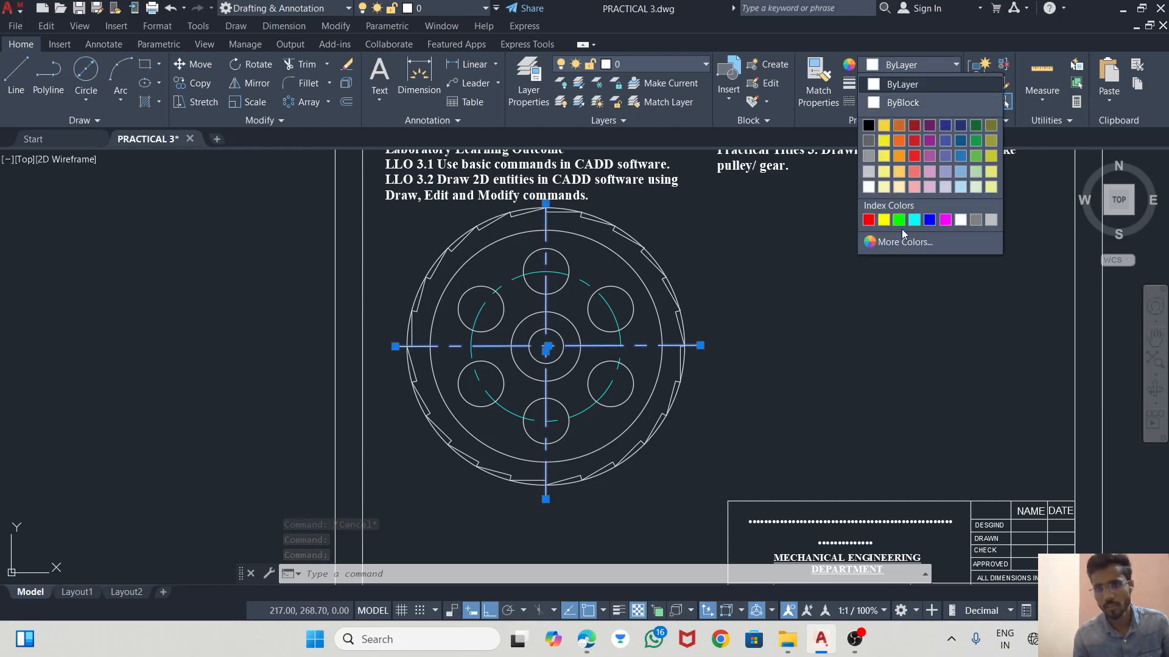
left_click(914, 220)
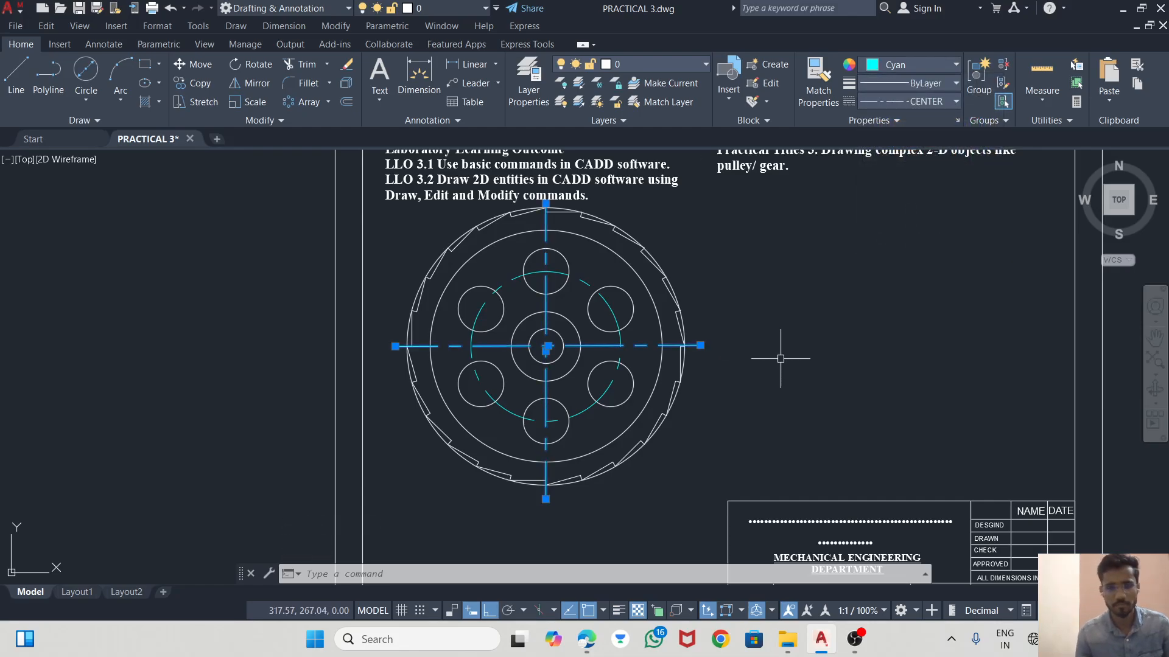
scroll(781, 358, "up", 2)
key("Escape")
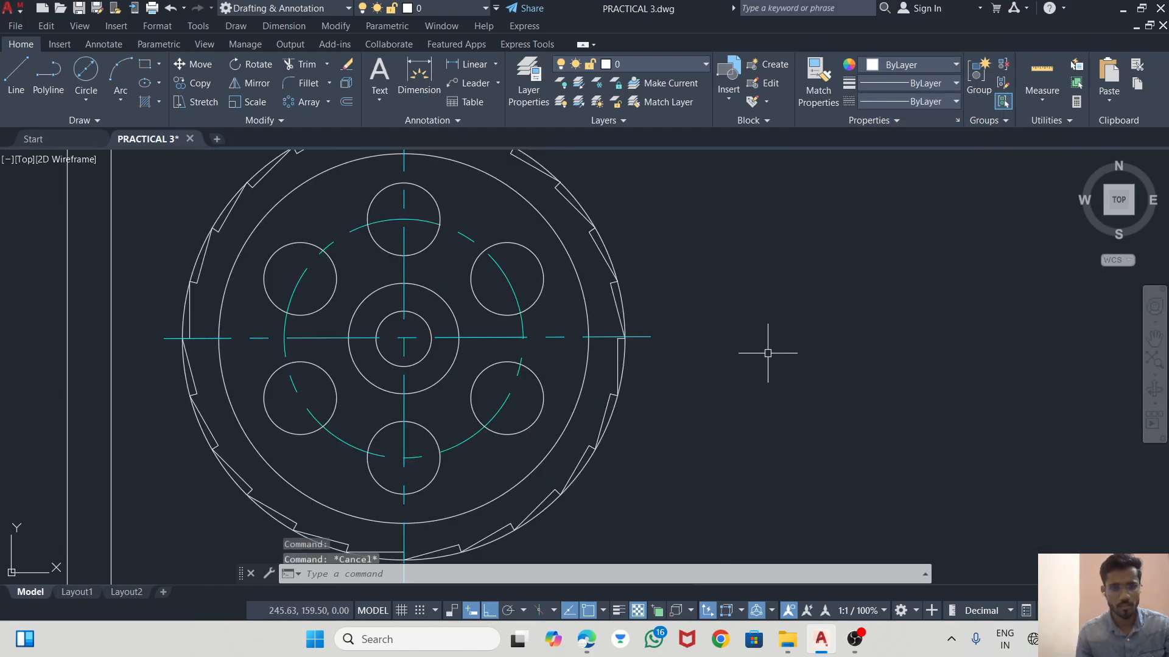
- Stretch the left end of the horizontal centre line slightly further outward from the wheel
left_click(159, 338)
left_click(165, 338)
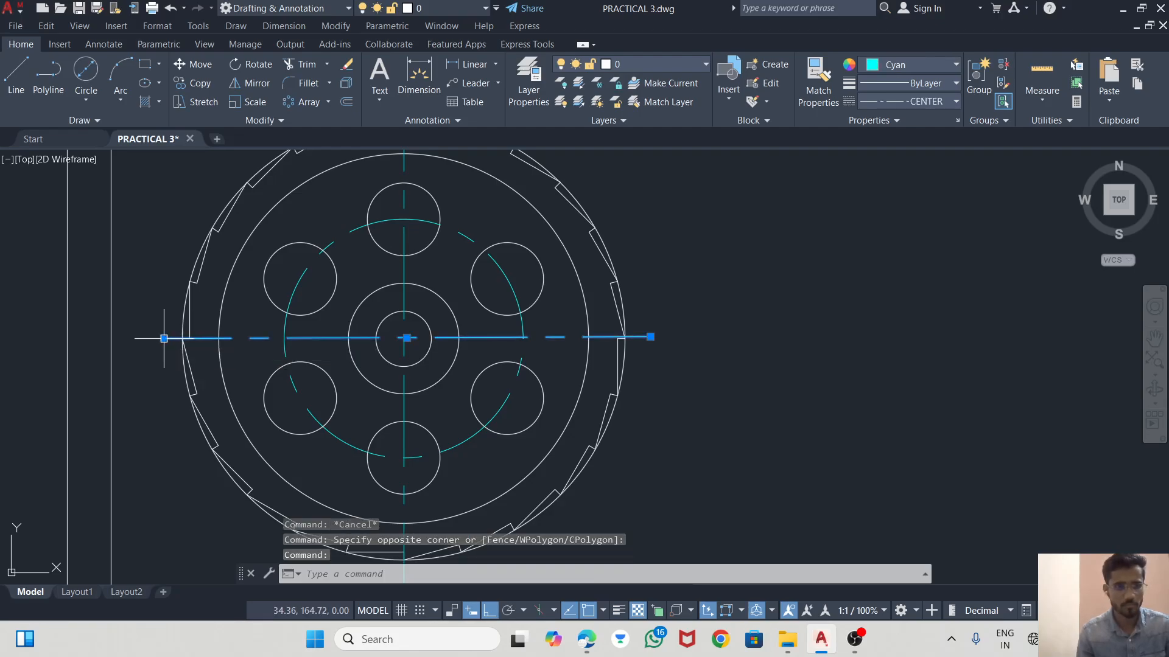
left_click(164, 338)
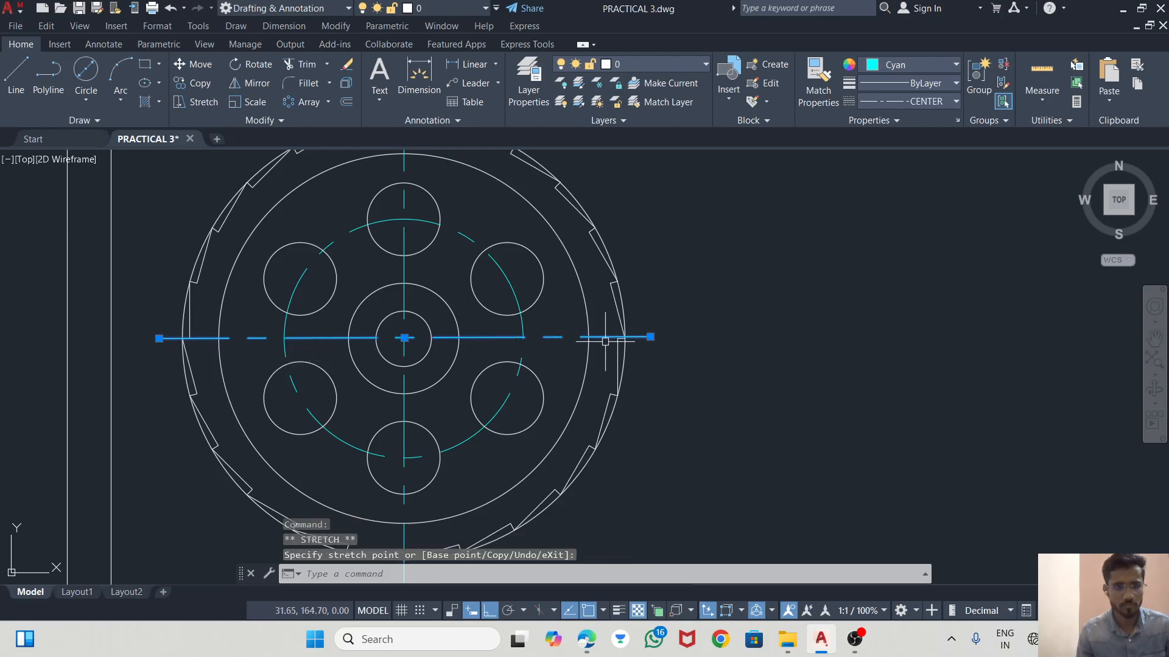
left_click(749, 365)
key("Escape")
scroll(762, 360, "down", 2)
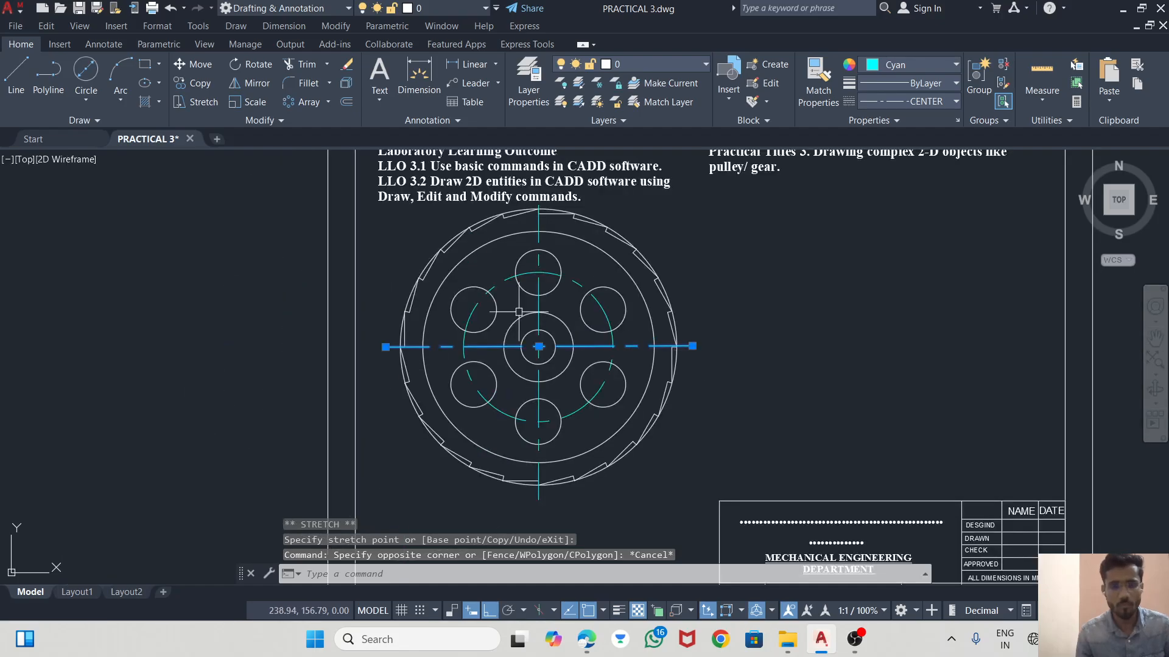
- Check the keyway size in the reference PDF and draw a line 2.38 straight up from the top of the hub circle
scroll(499, 295, "up", 2)
scroll(541, 350, "up", 5)
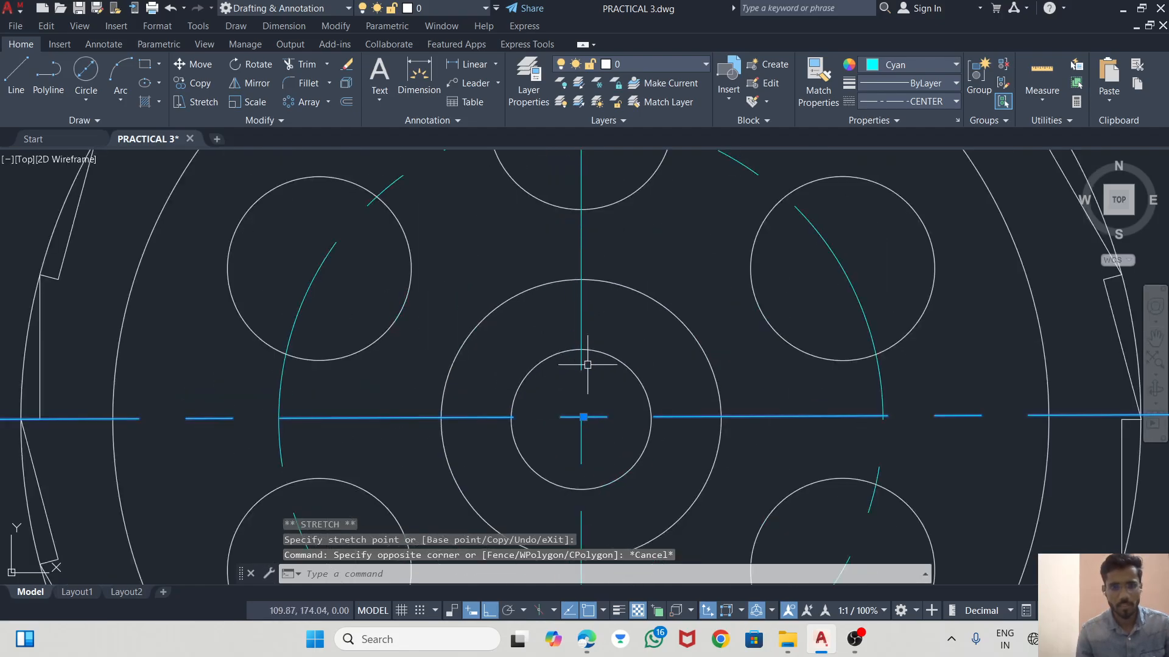
left_click(17, 73)
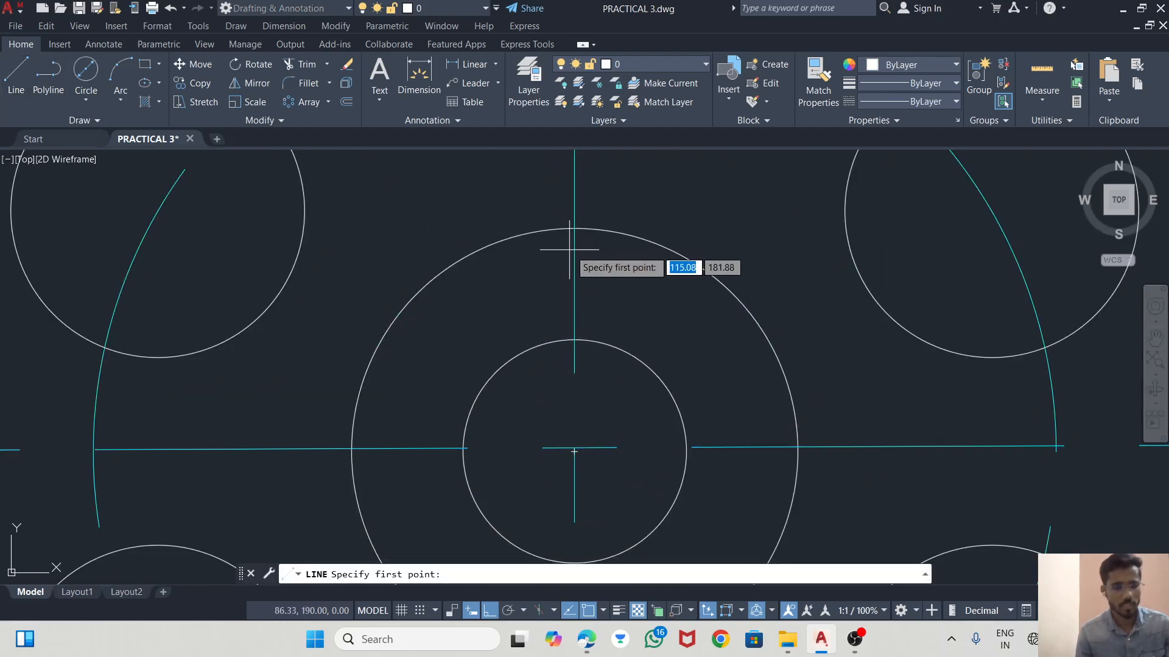
key("alt+Tab")
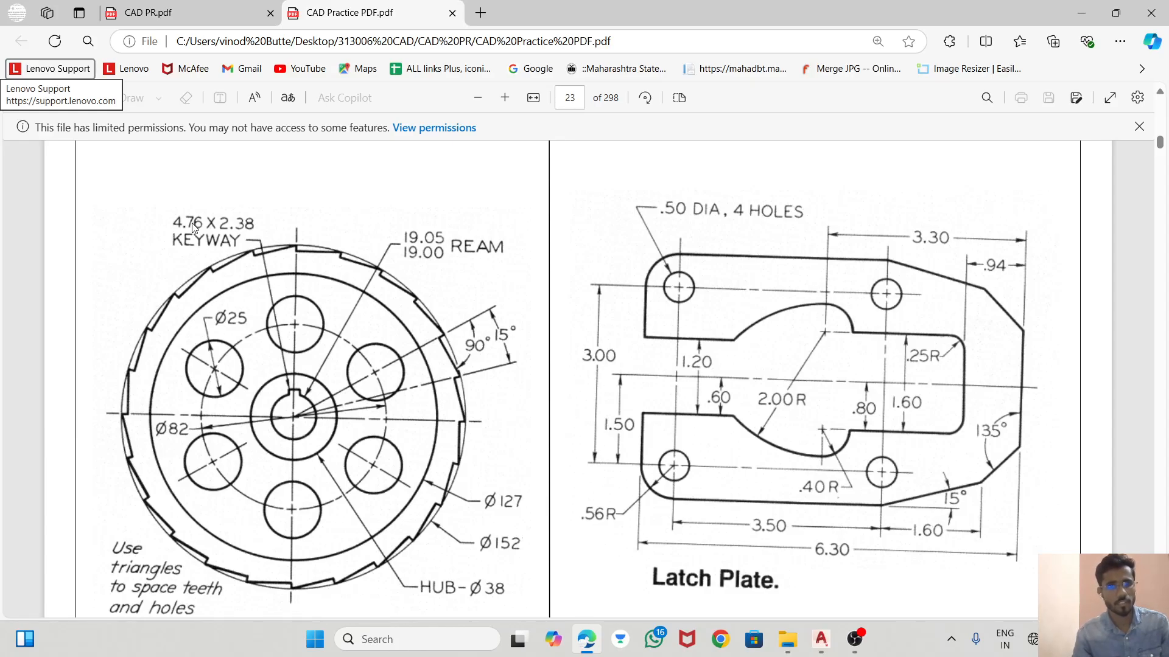
key("alt+Tab")
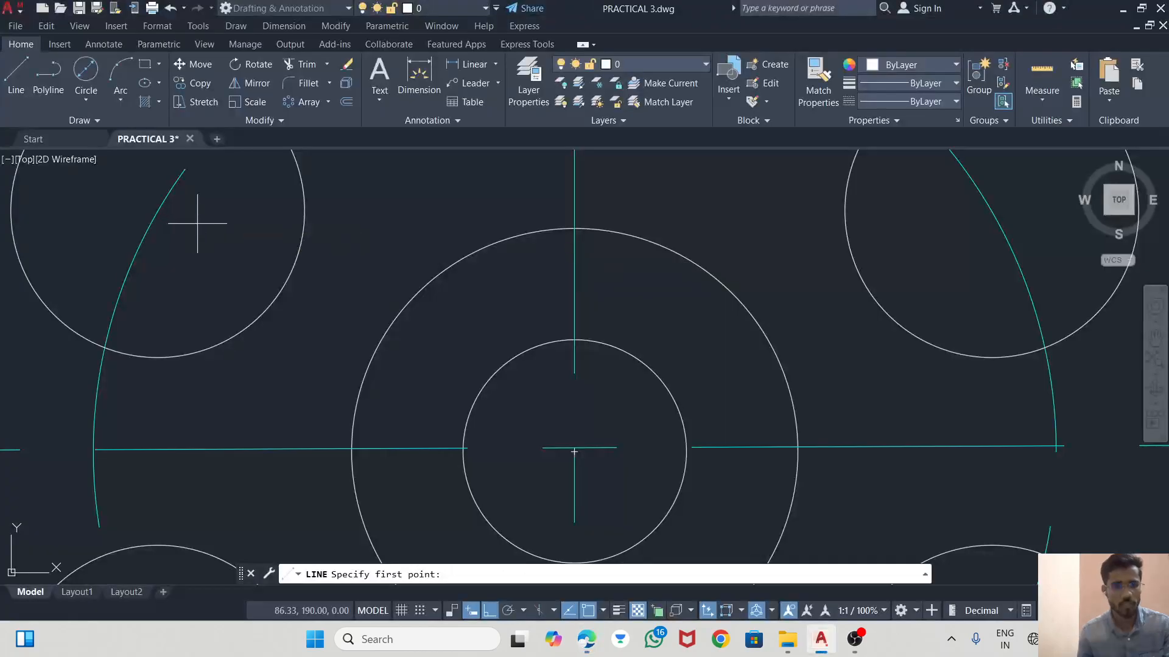
left_click(574, 229)
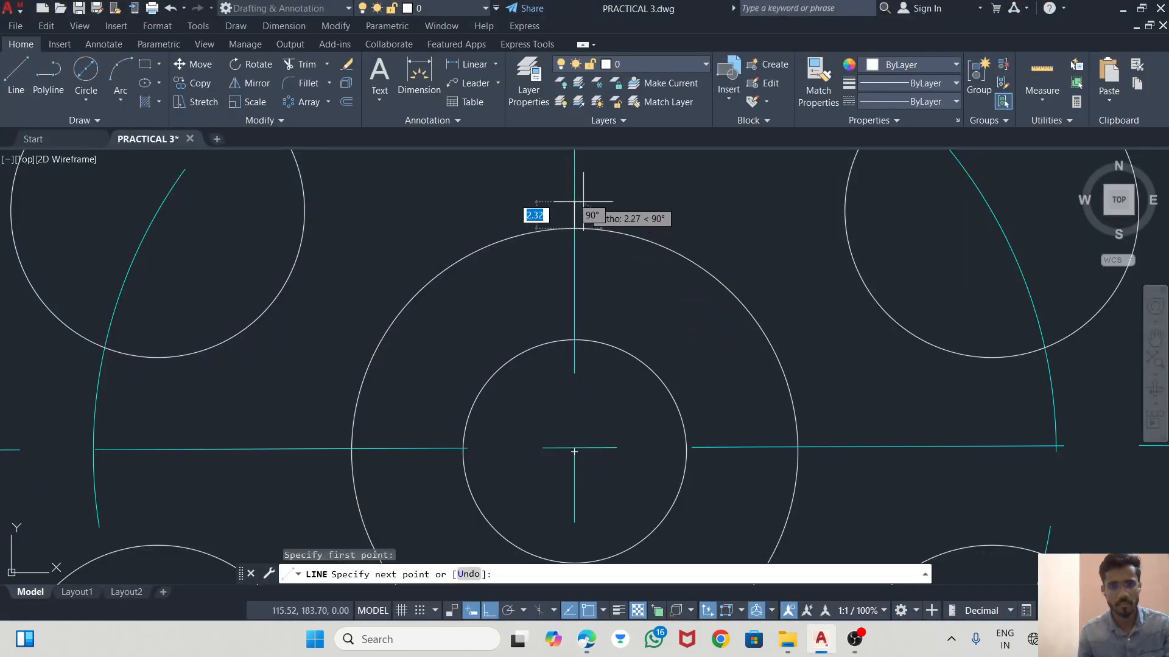
key("alt+Tab")
key("alt+Tab")
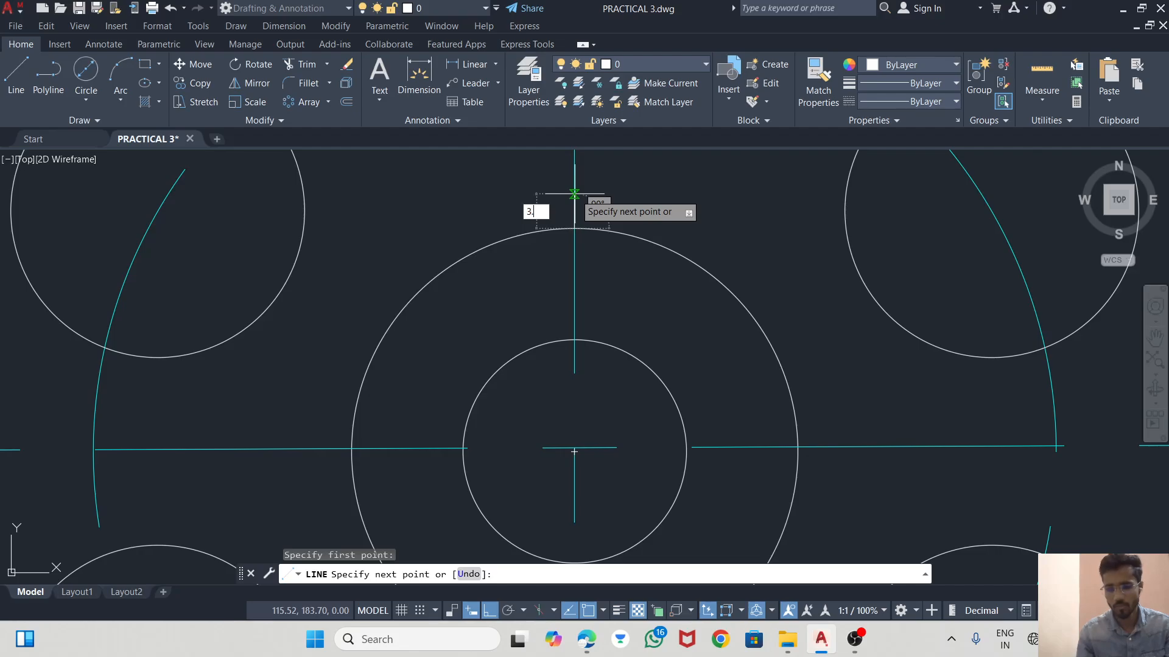
type("2.38")
key("Return")
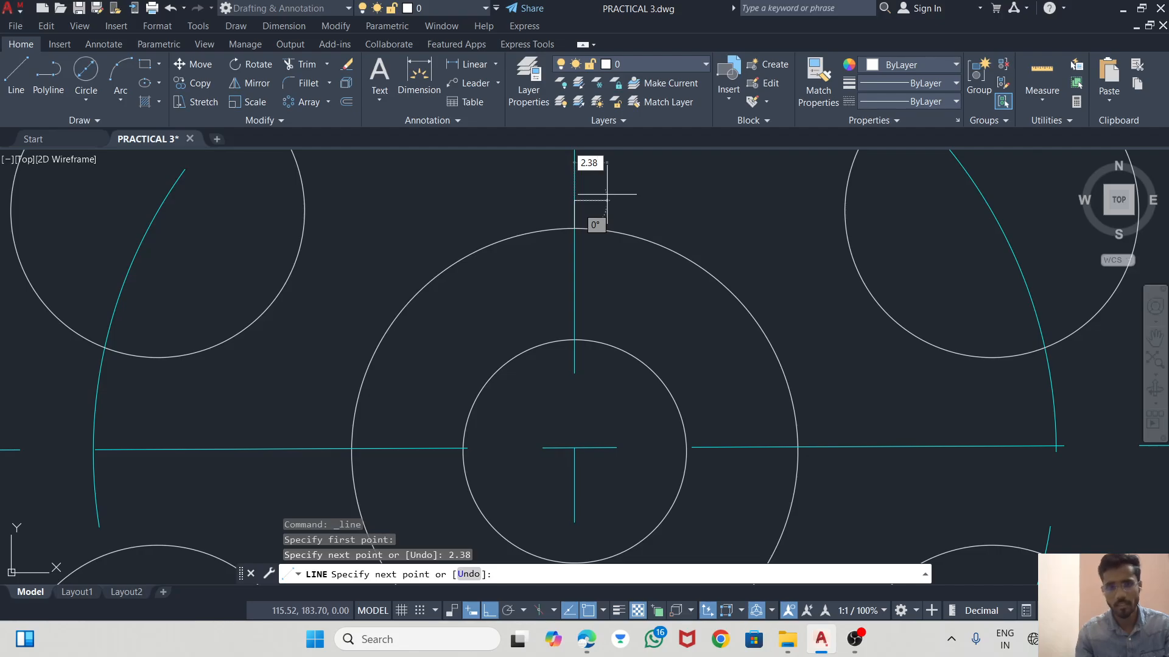
- Continue the keyway outline 2.38 to the right and straight down to a point inside the hub circle
key("Return")
left_click(608, 282)
key("Escape")
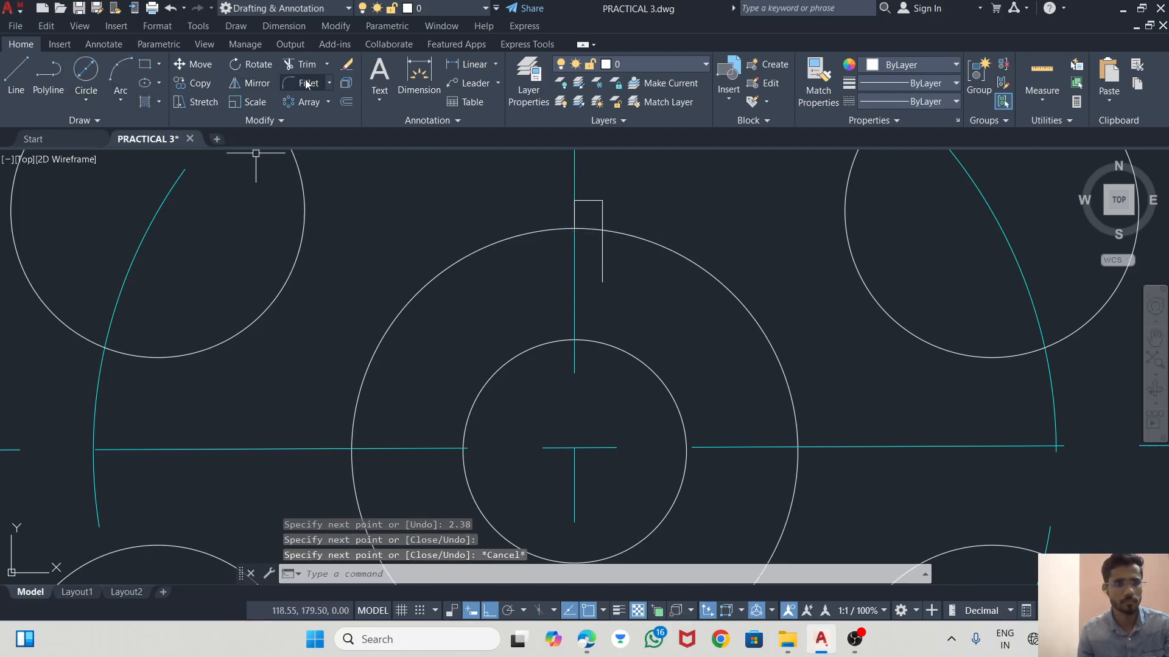
- Draw the keyway's left half from the top of its middle line, 2.38 to the left and straight down past the hub circle
left_click(16, 76)
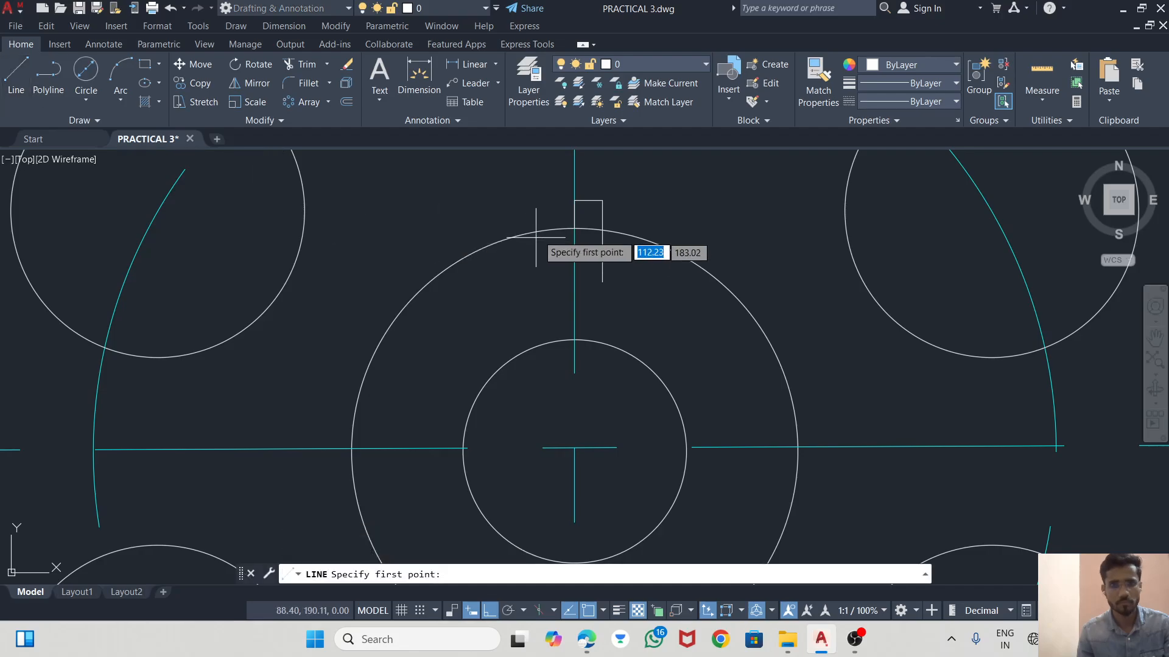
left_click(575, 201)
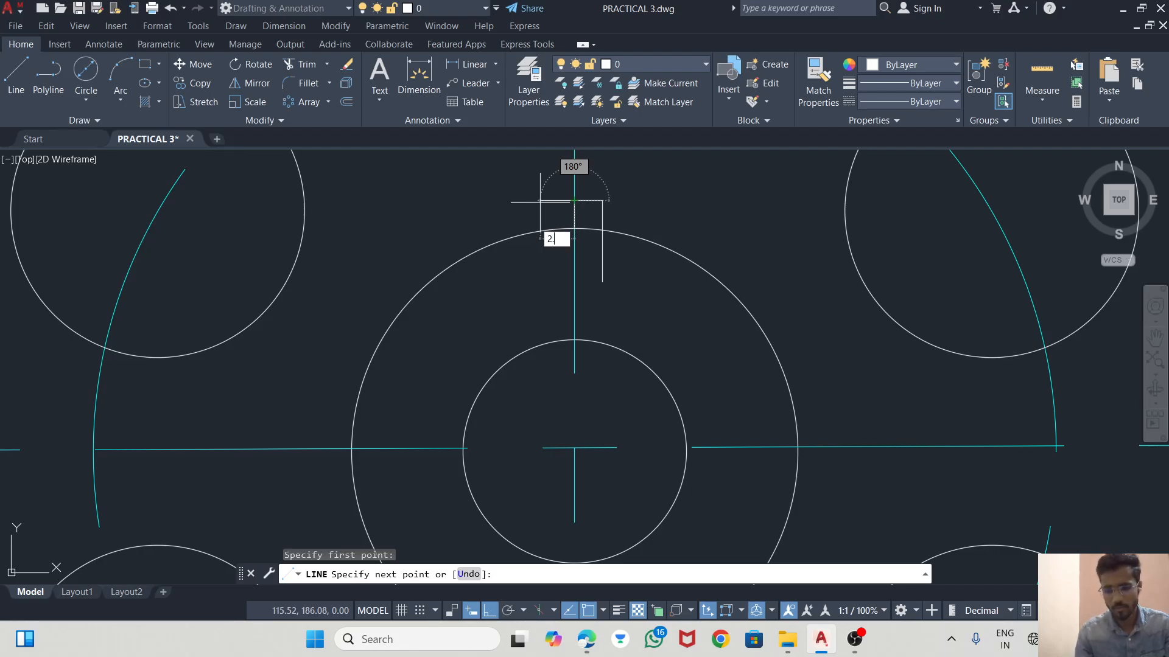
type("2.38")
key("Return")
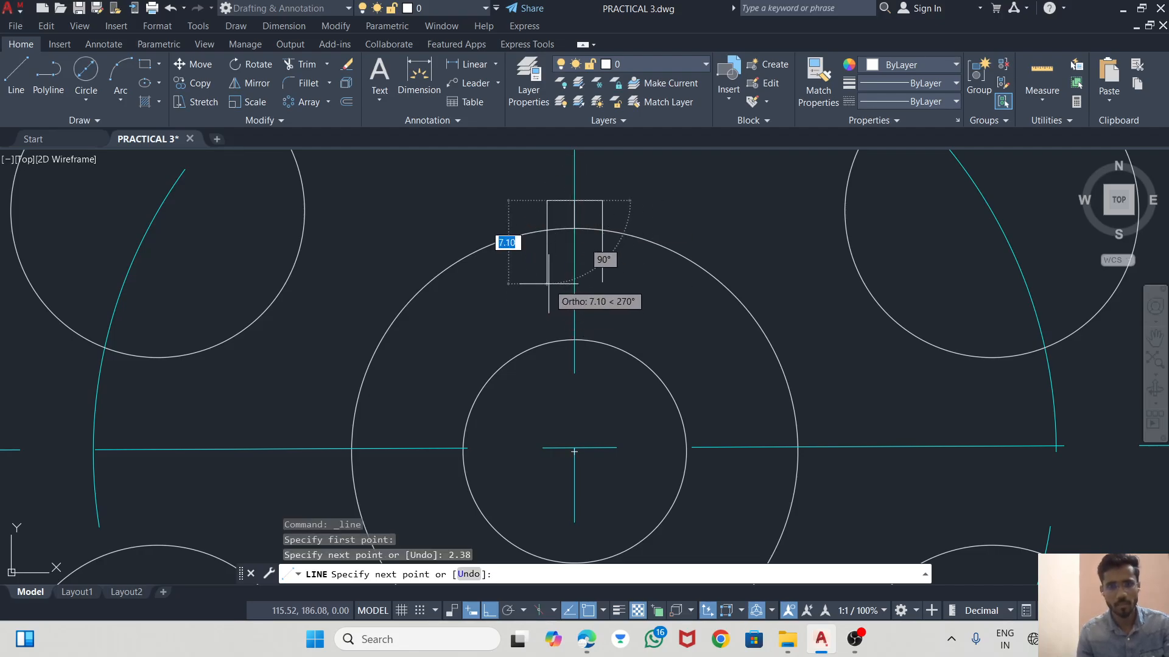
key("Escape")
scroll(560, 249, "down", 3)
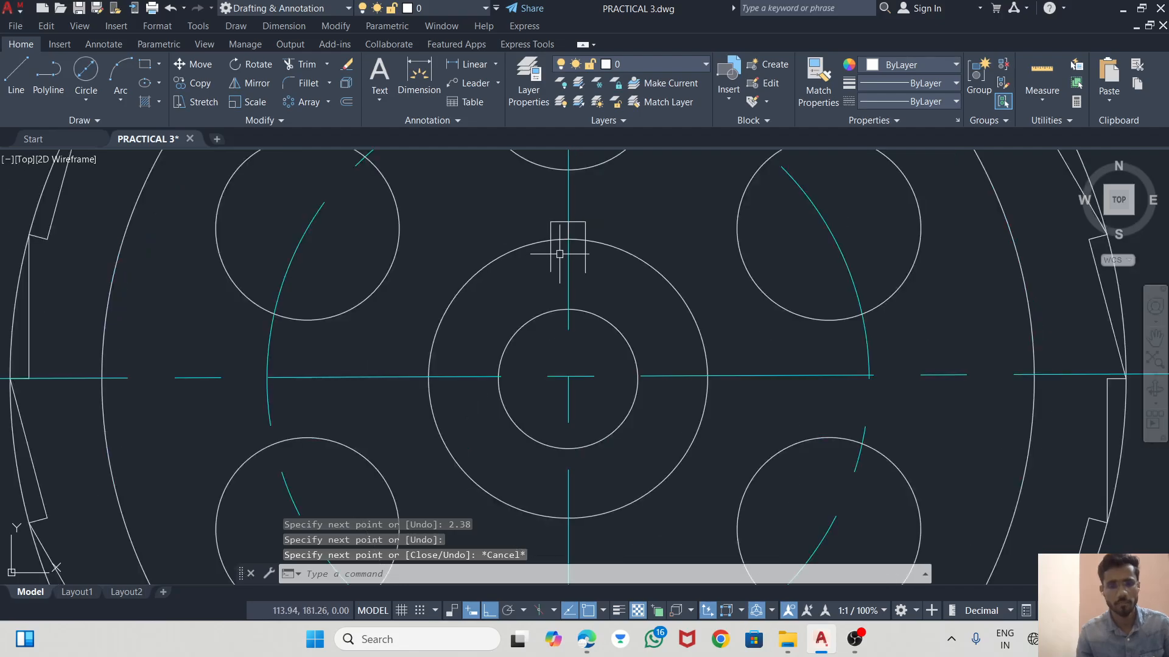
scroll(566, 261, "up", 5)
scroll(557, 354, "down", 4)
key("alt+Tab")
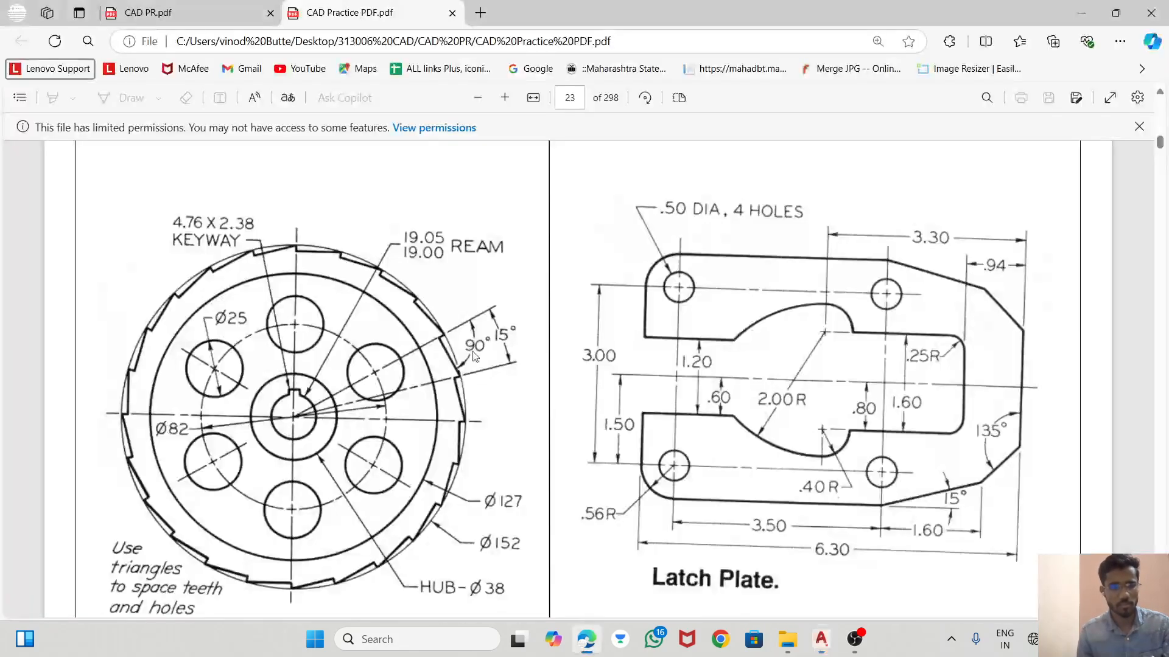
key("alt+Tab")
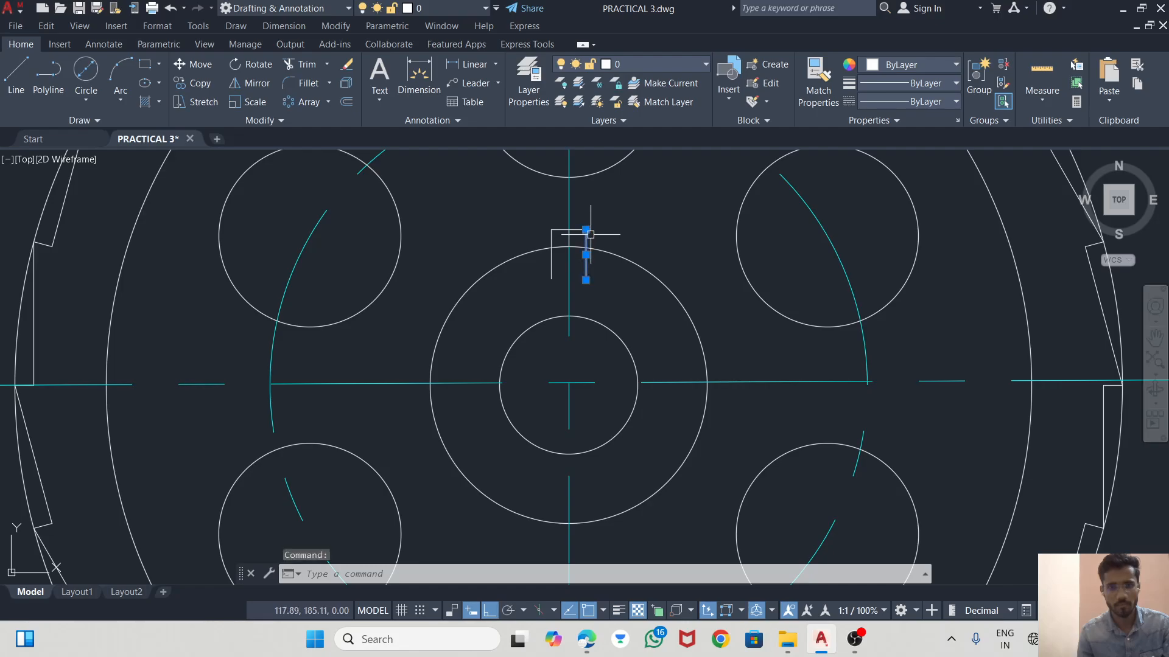
left_click(551, 238)
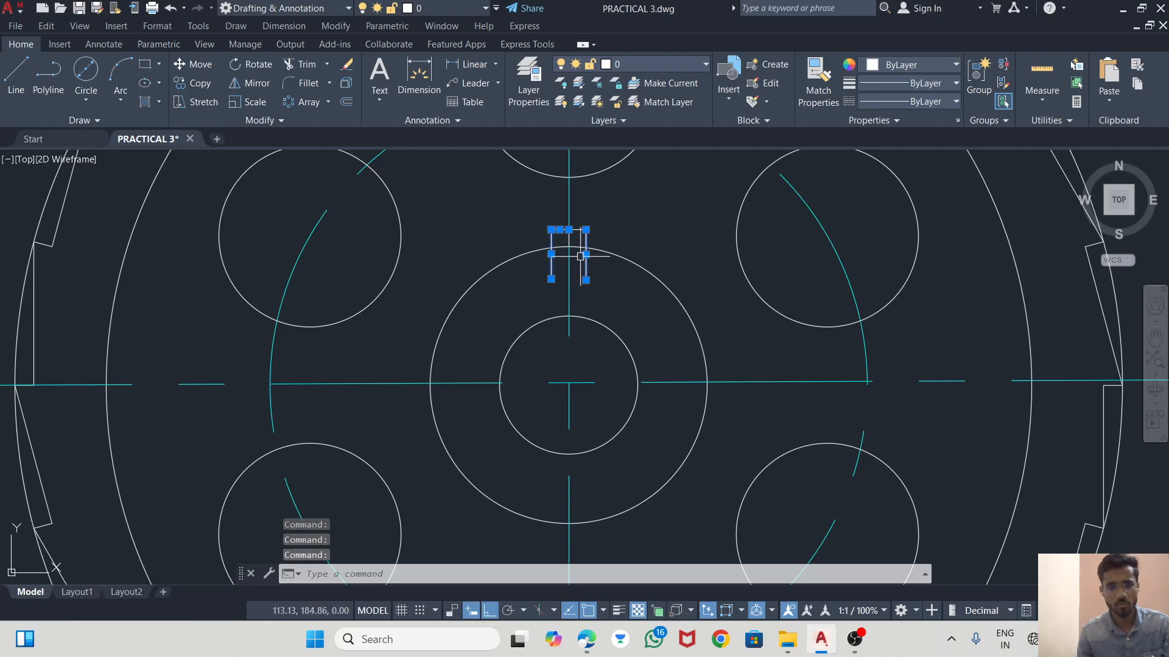
scroll(580, 256, "up", 5)
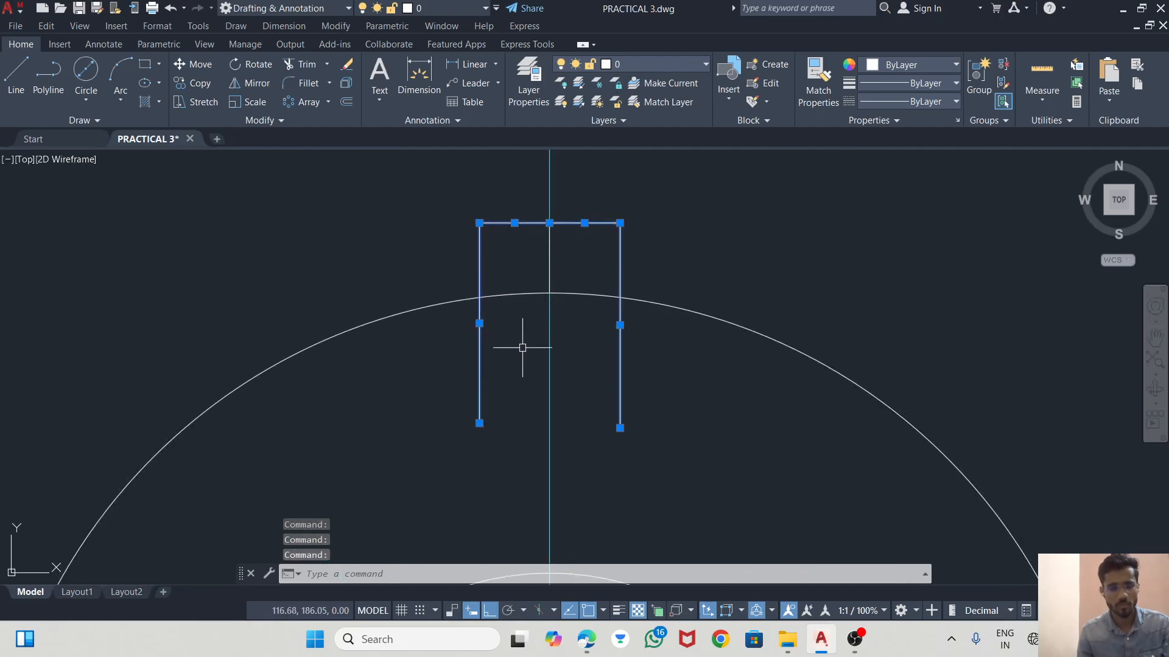
key("Down")
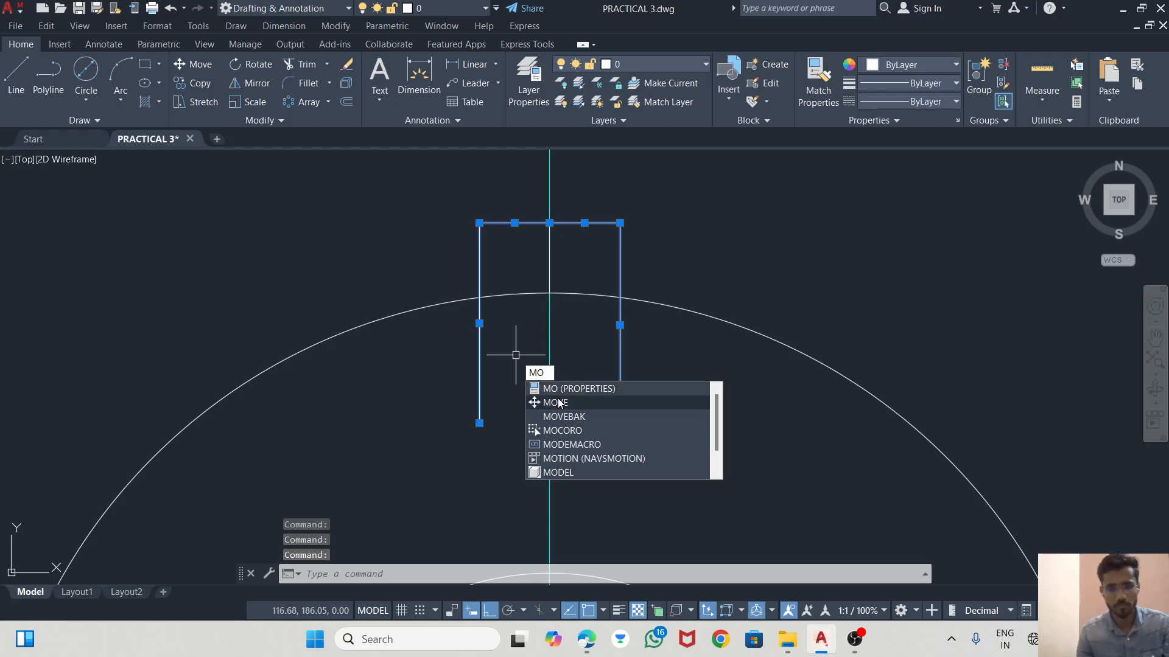
key("Return")
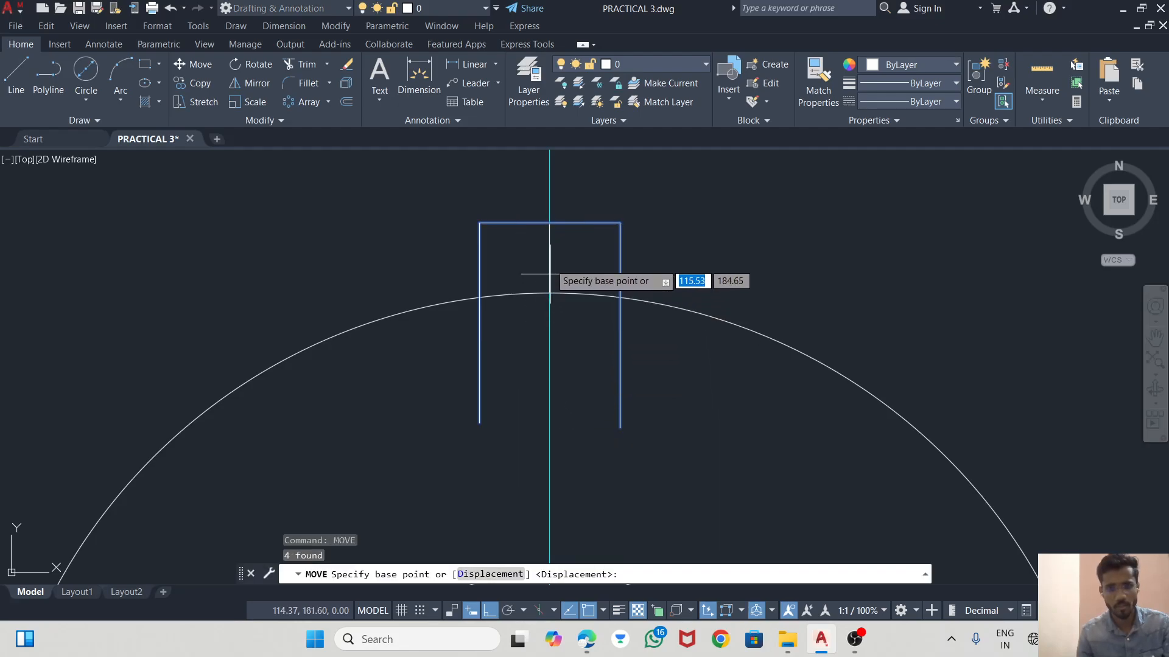
left_click(549, 235)
scroll(558, 297, "down", 2)
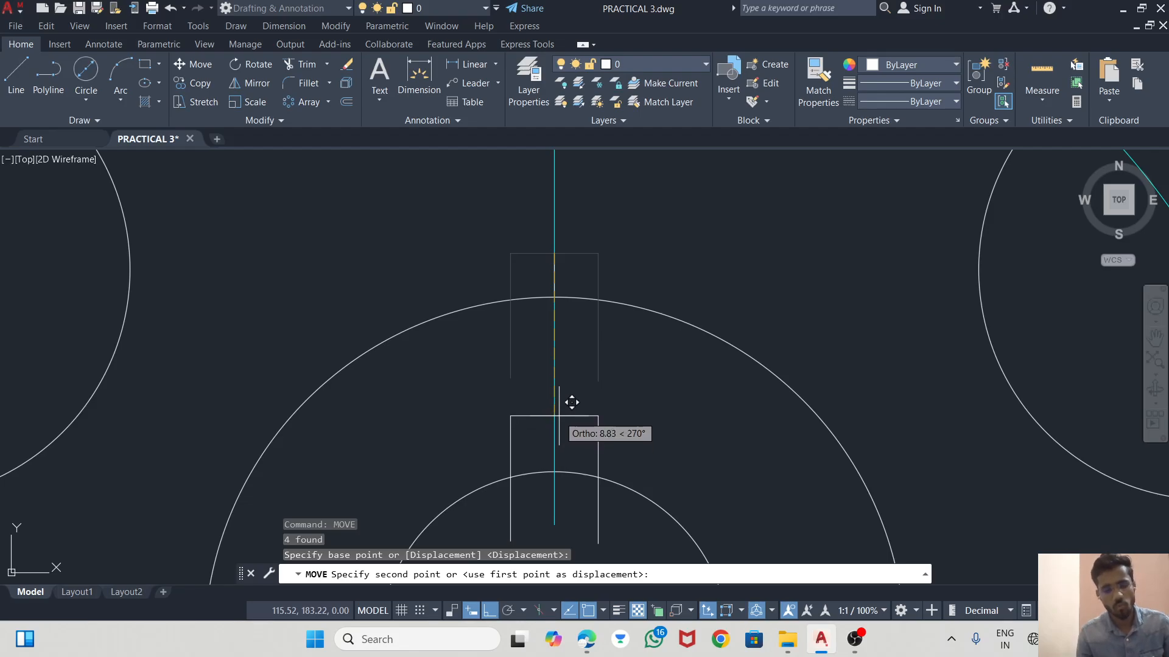
key("Escape")
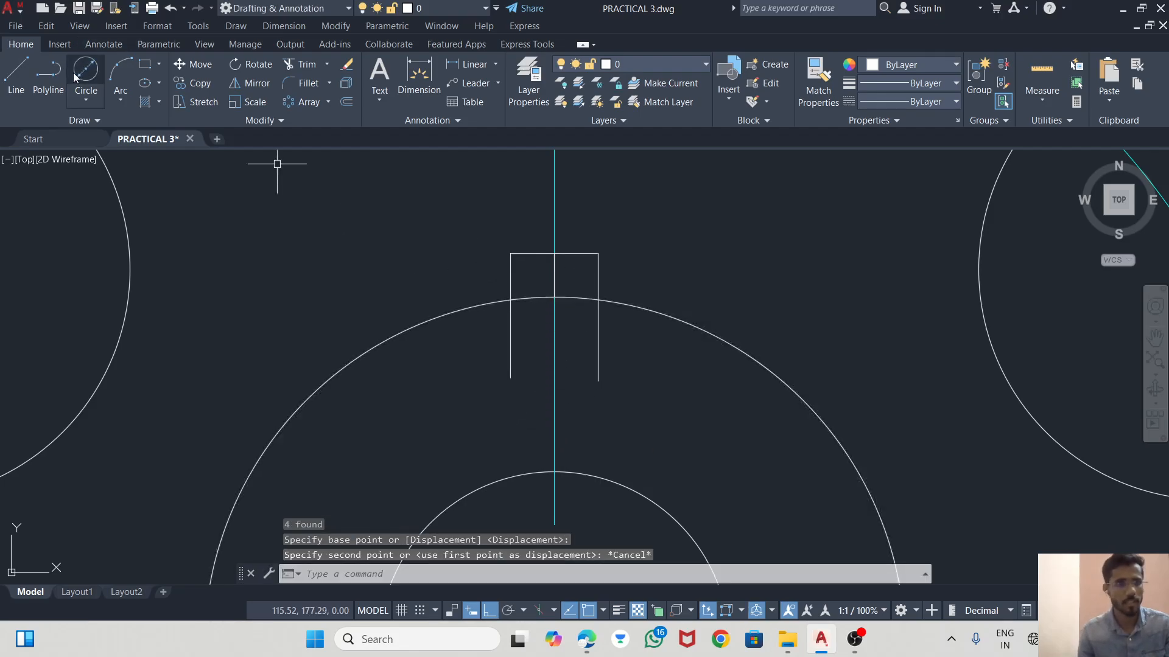
- Trim the keyway's side lines inside the hub circle and erase the short vertical line in its middle
left_click(296, 65)
left_click_drag(608, 338, 578, 328)
left_click_drag(500, 325, 524, 332)
key("Escape")
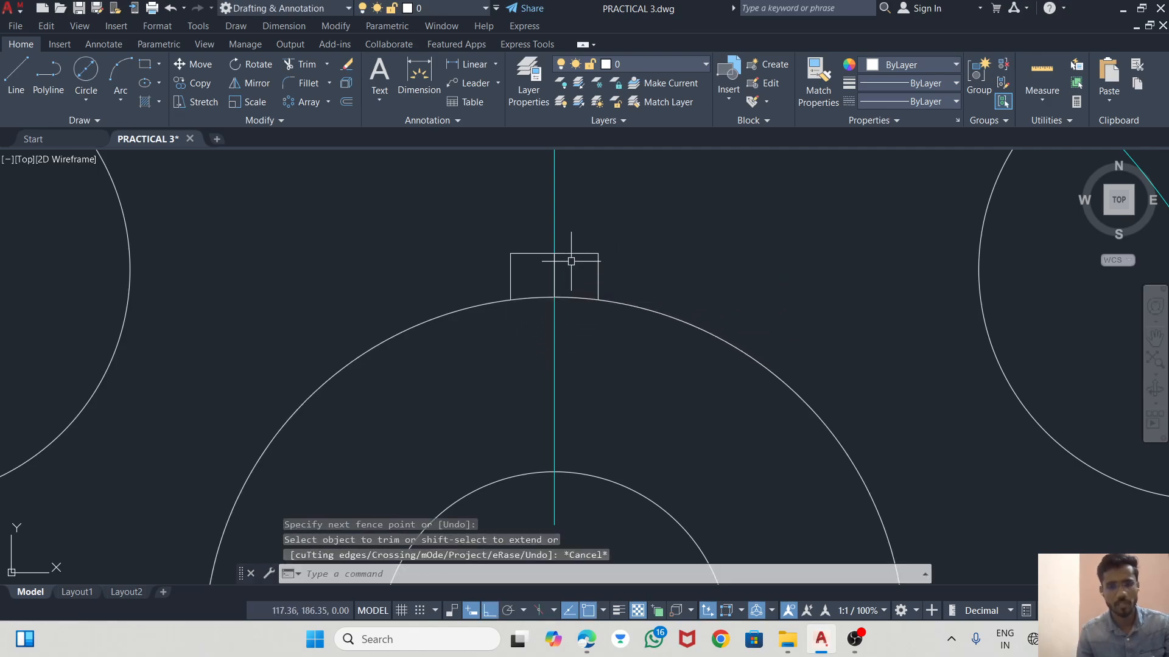
left_click(554, 273)
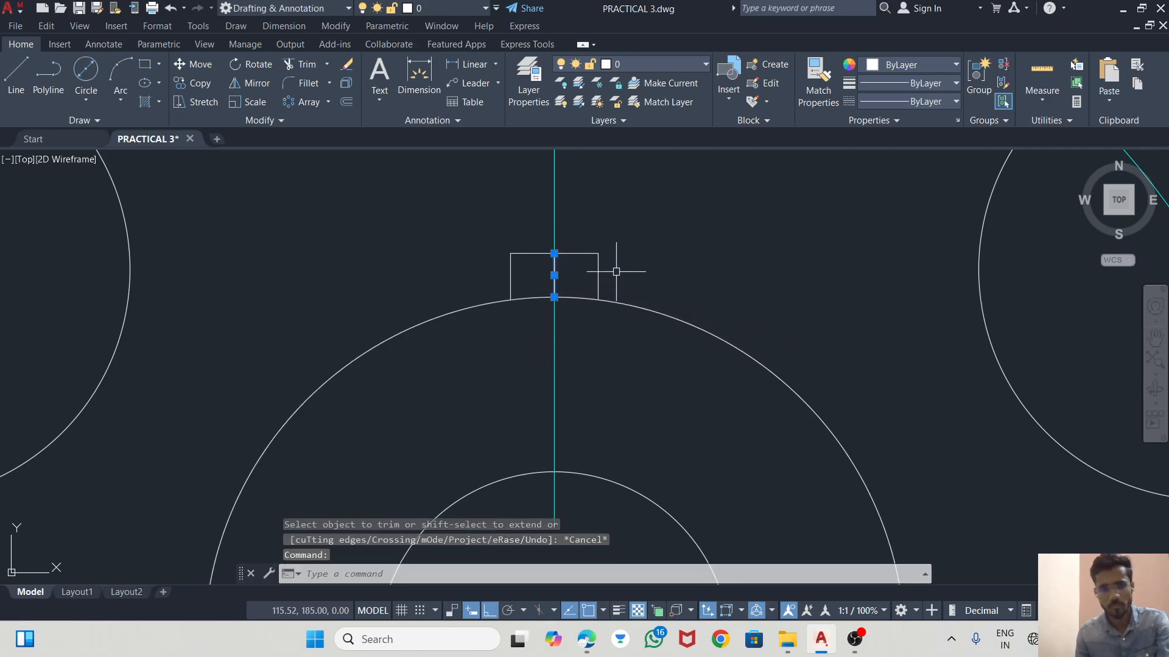
key("Delete")
- Move the keyway outline straight down from the hub circle so its right side's lower end sits on the bore circle
left_click(598, 268)
left_click(576, 254)
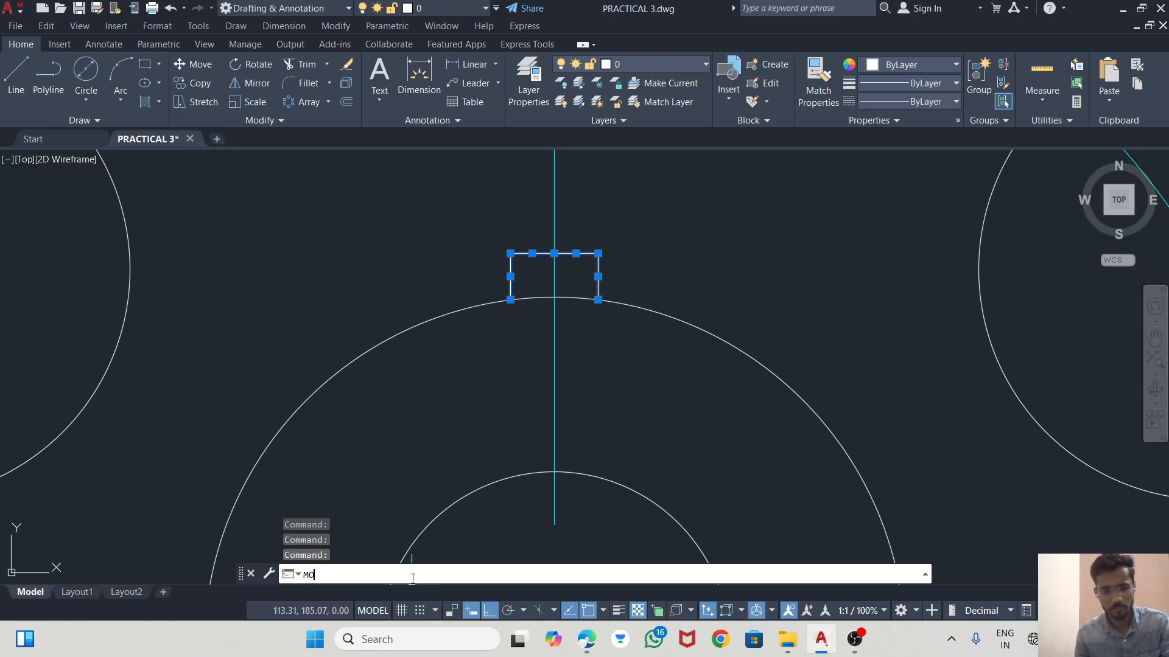
left_click(320, 445)
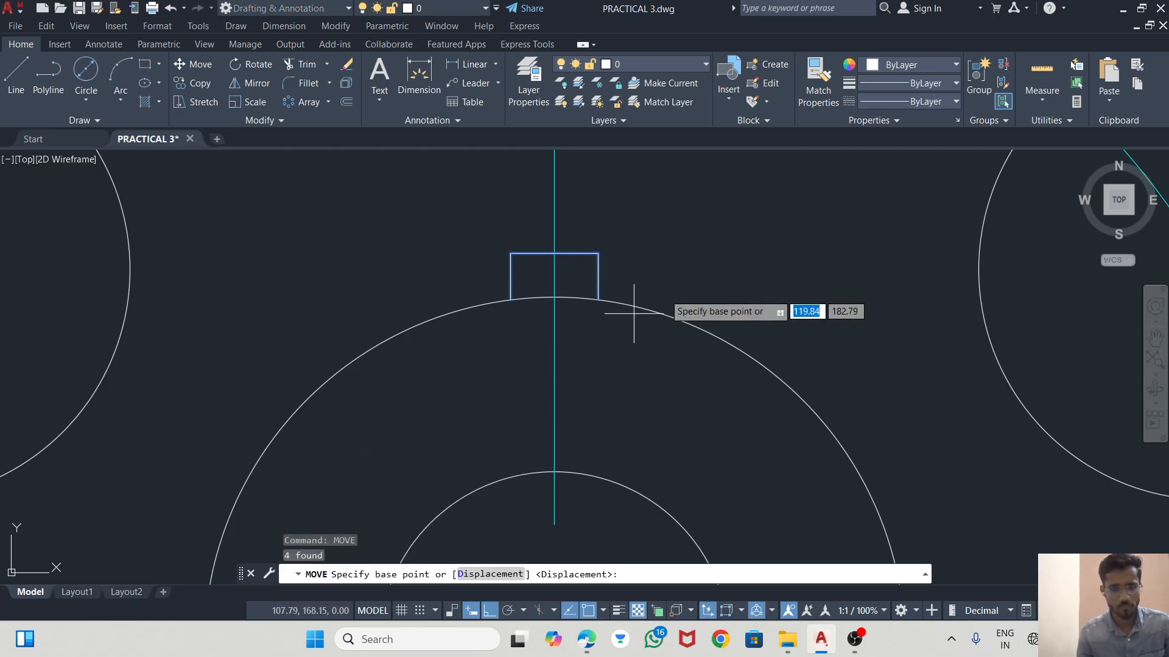
left_click(599, 298)
scroll(600, 289, "down", 2)
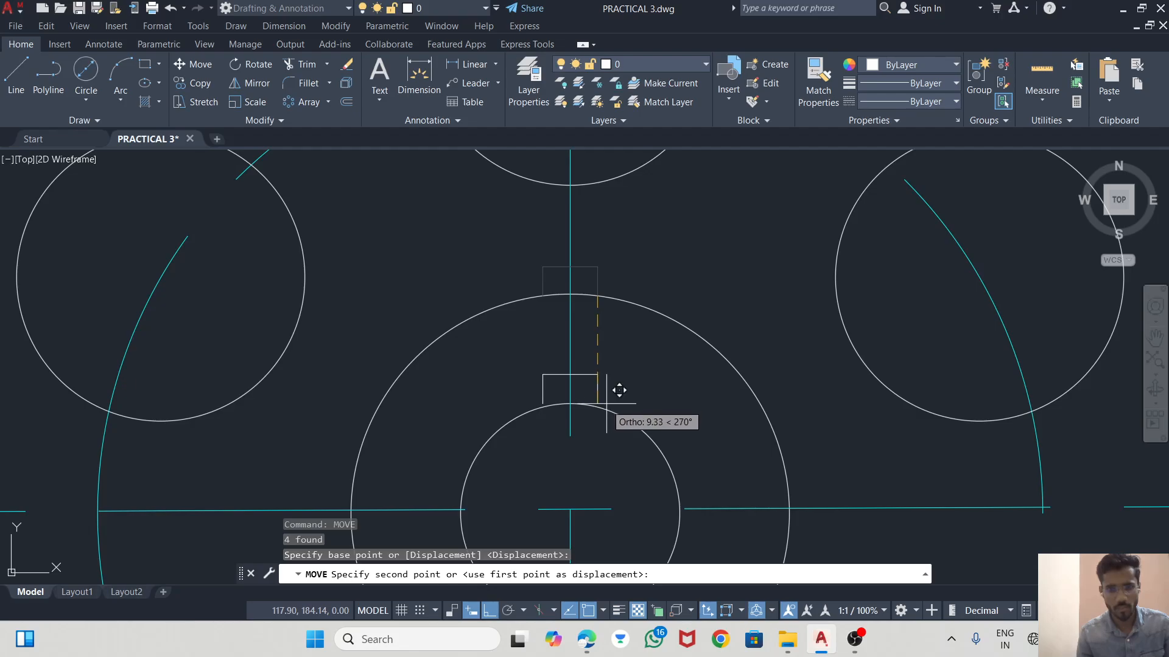
scroll(612, 396, "up", 2)
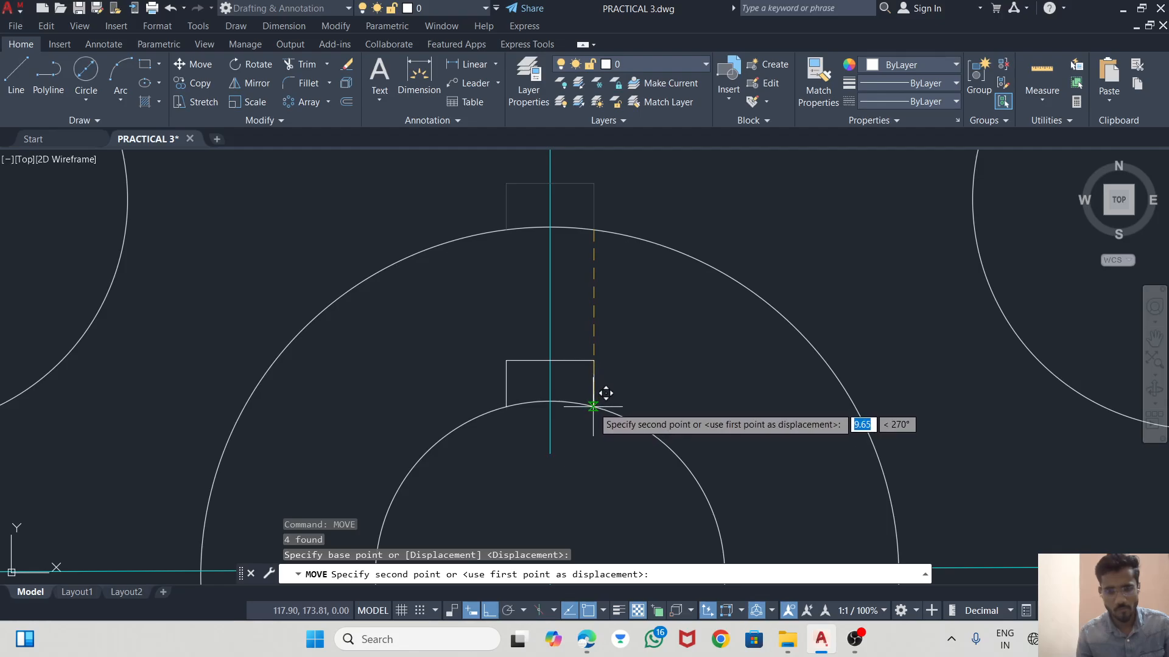
scroll(607, 397, "up", 3)
scroll(606, 393, "up", 2)
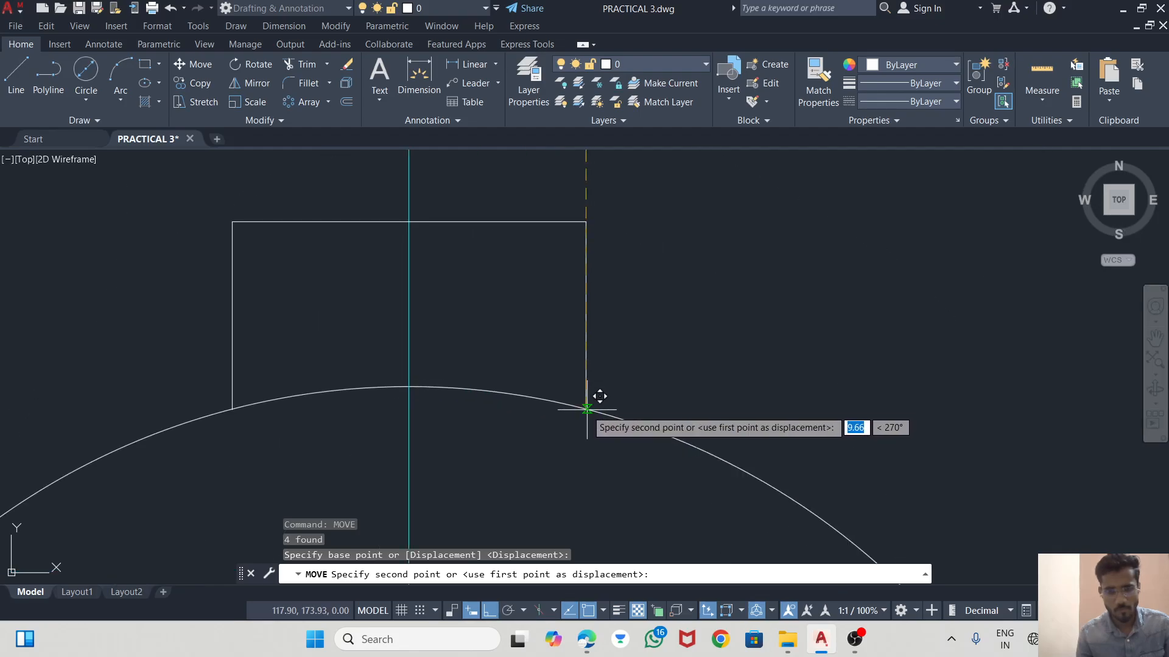
scroll(600, 396, "up", 3)
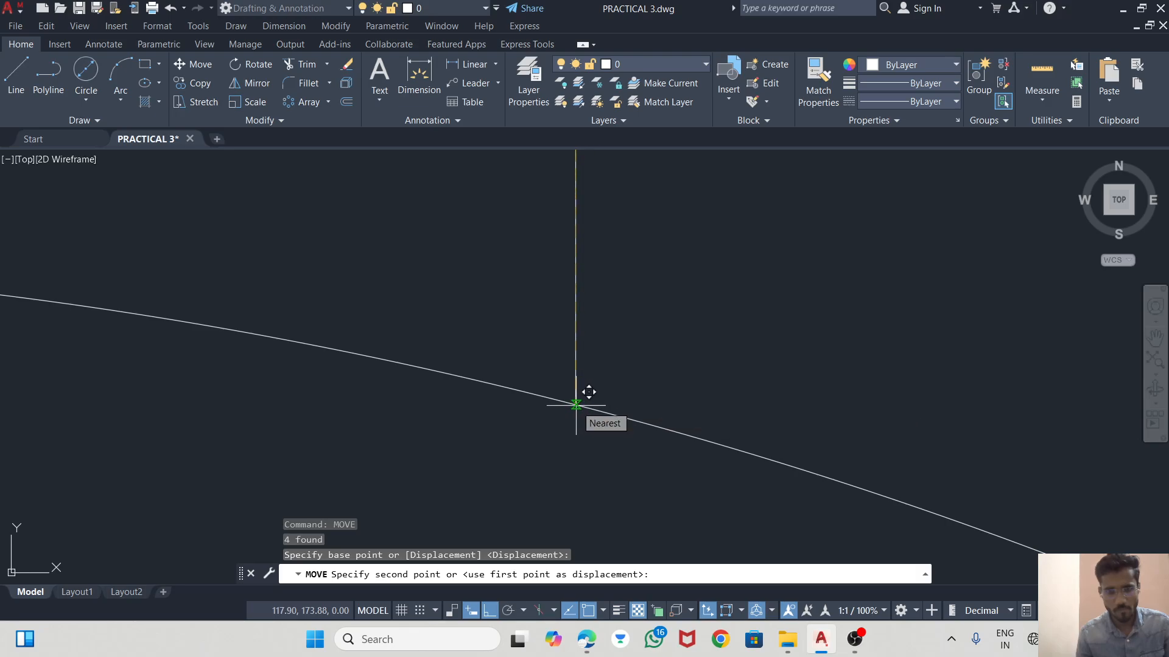
left_click(576, 405)
scroll(618, 322, "down", 5)
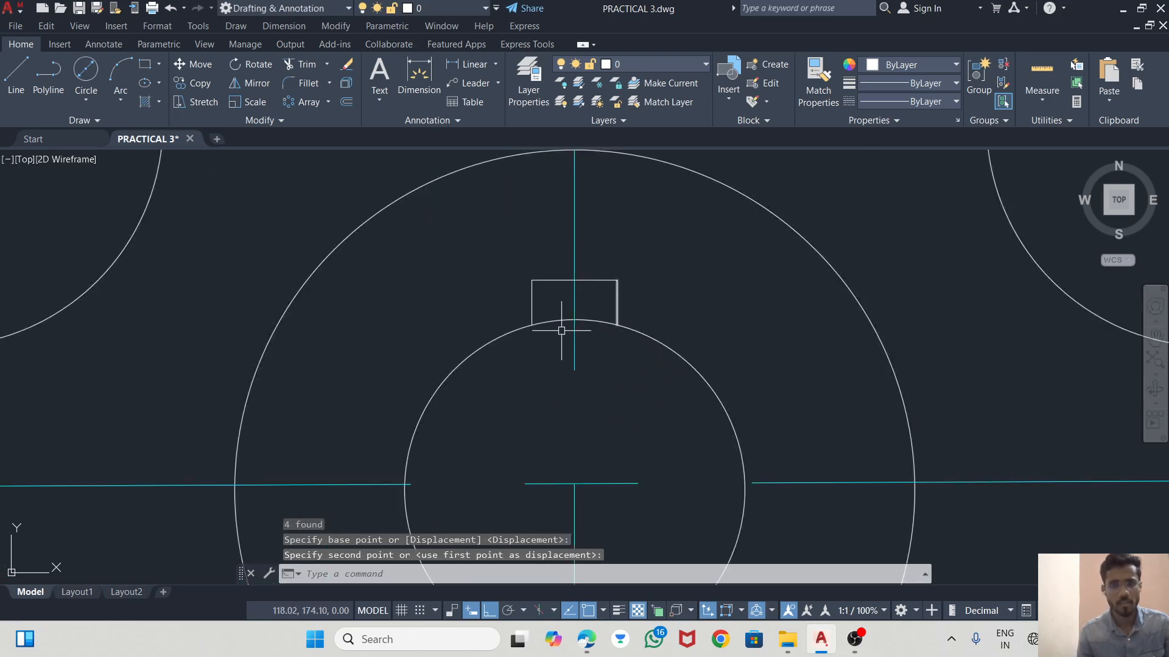
- Stretch the lower end of the keyway's left side to meet the bore circle exactly and inspect the right side's end
scroll(561, 330, "up", 6)
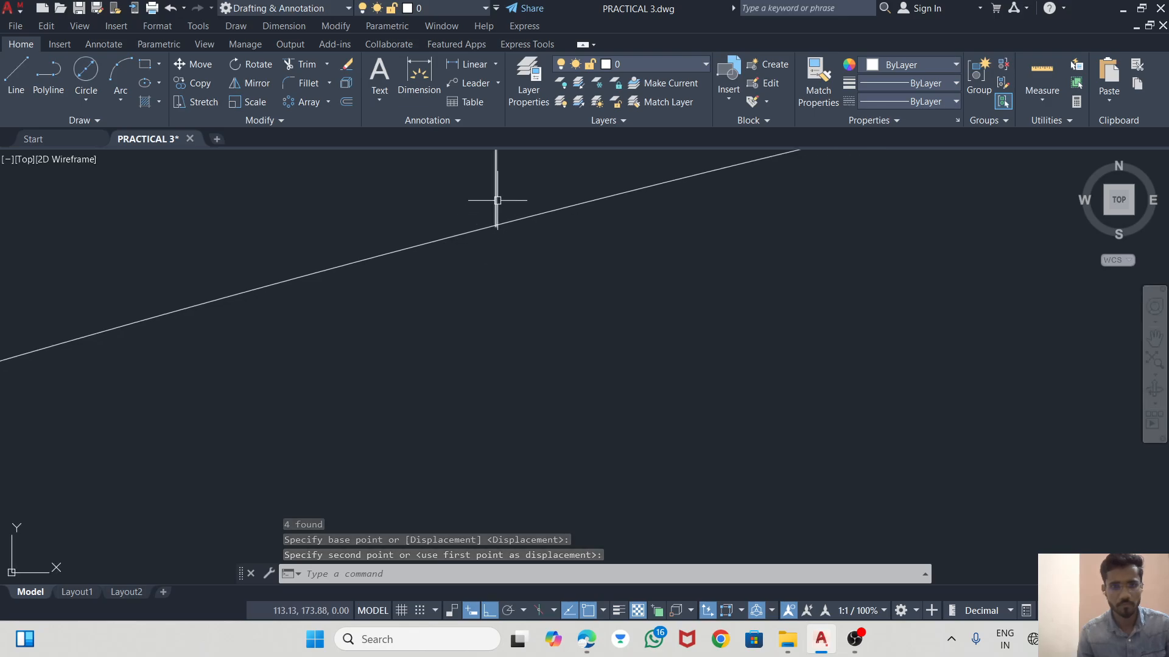
scroll(499, 225, "up", 4)
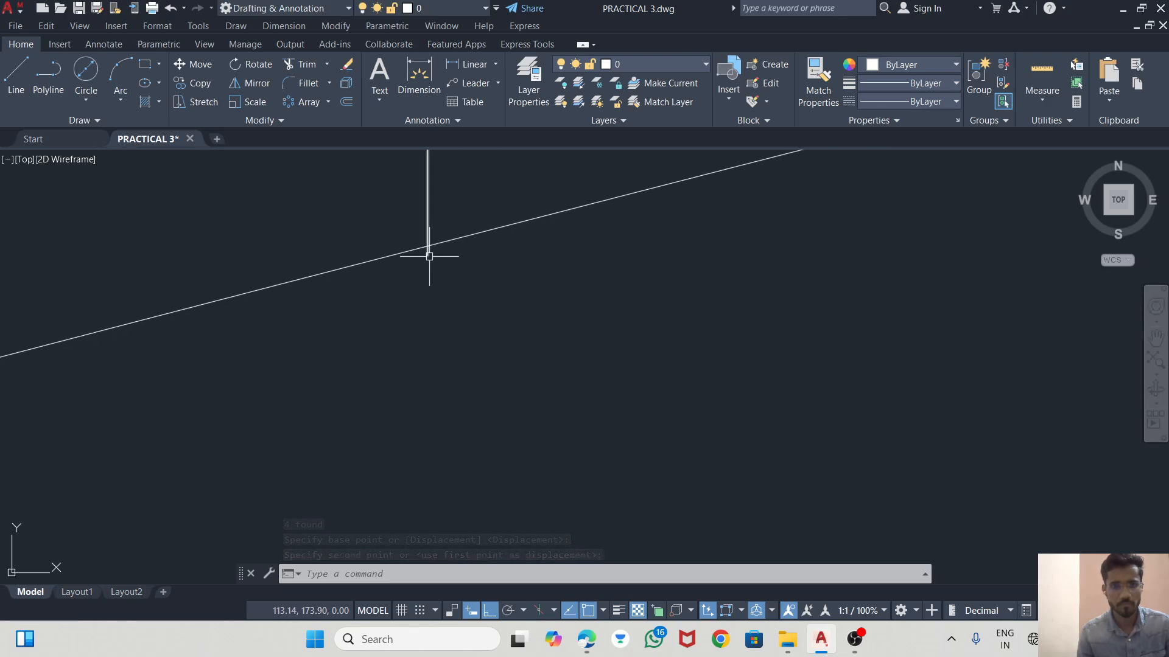
left_click(446, 242)
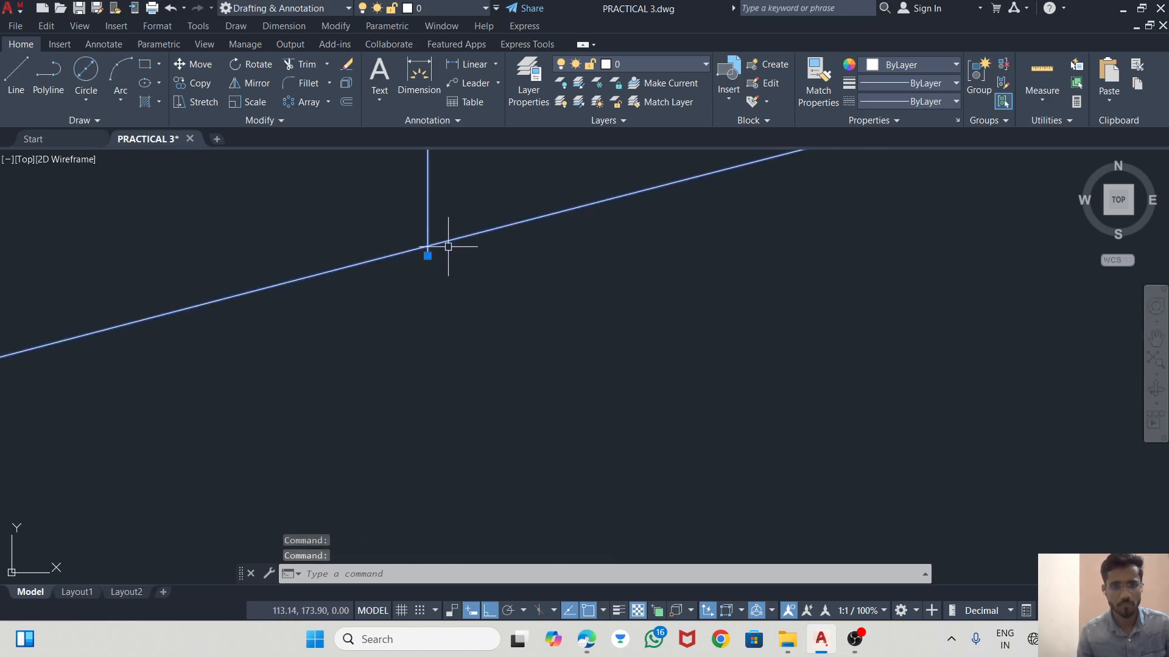
left_click(427, 256)
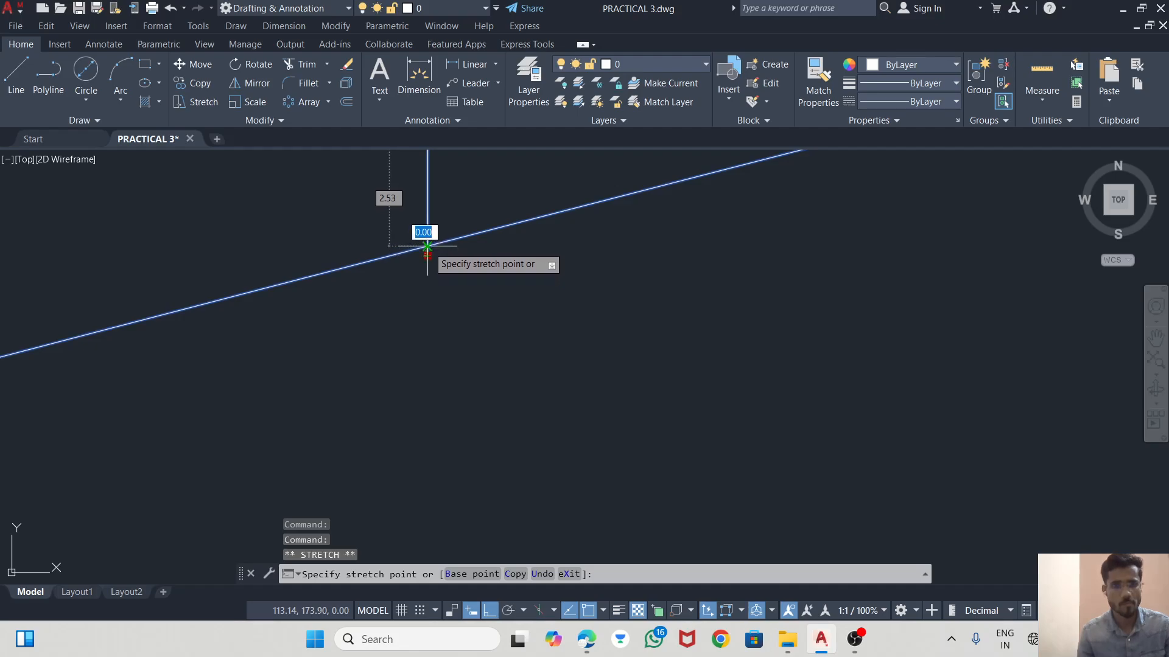
left_click(428, 246)
scroll(448, 246, "down", 4)
scroll(461, 286, "down", 9)
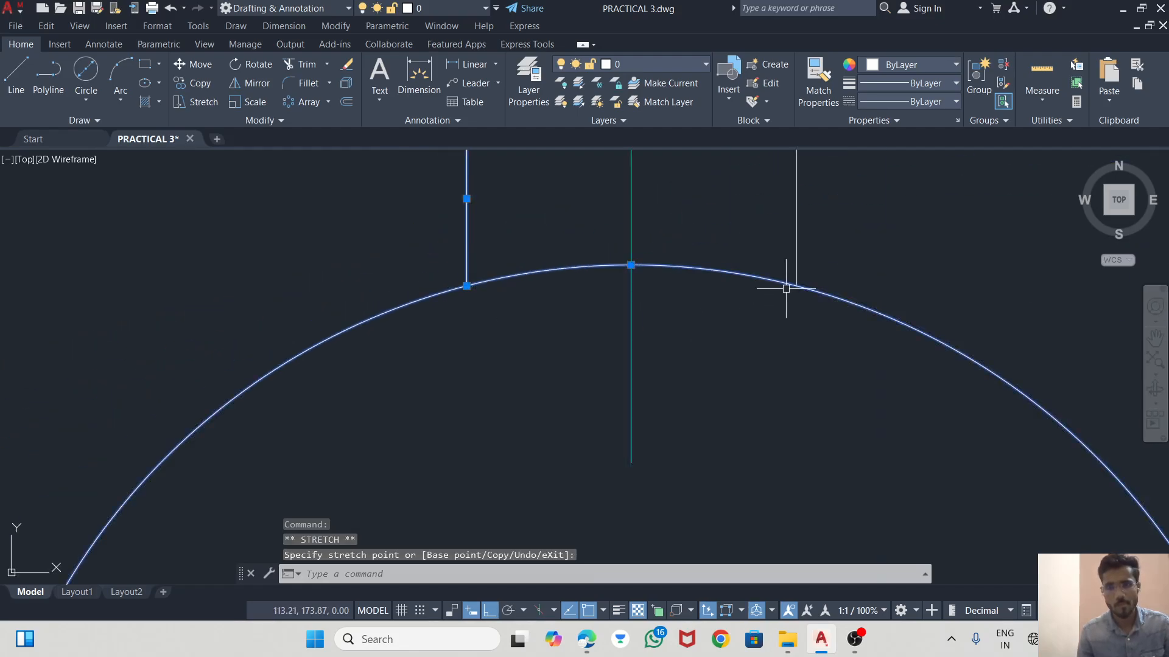
scroll(793, 285, "up", 8)
scroll(777, 335, "down", 8)
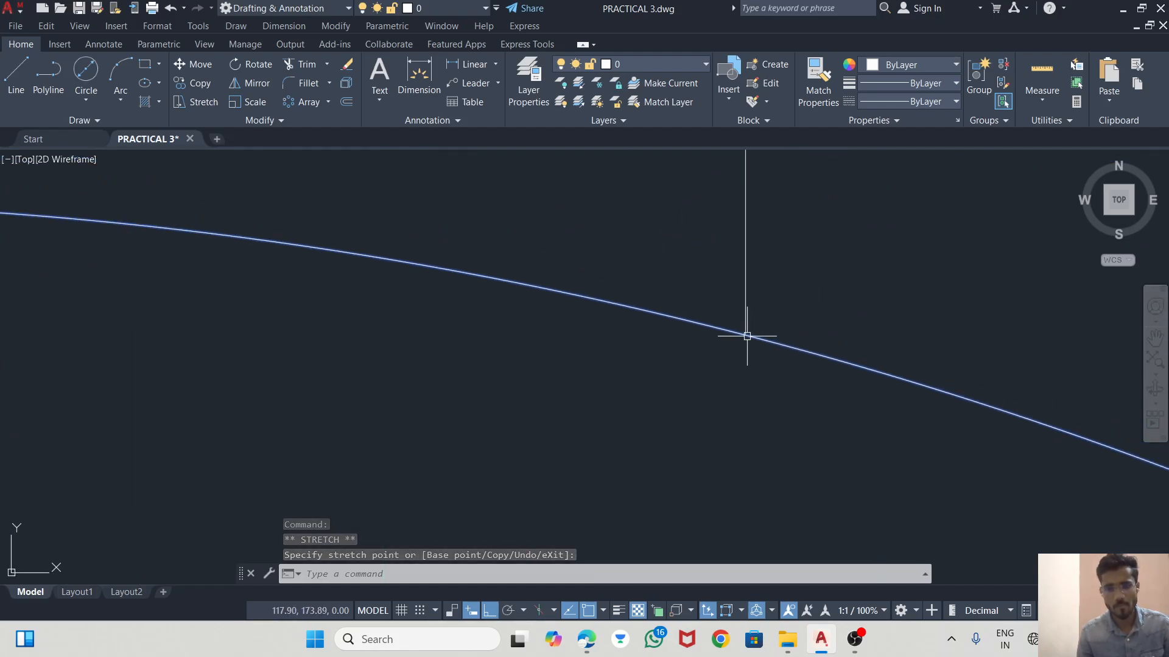
- Examine whether the hub circle and the bore circle share the same centre point at the wheel's middle
key("Escape")
scroll(791, 268, "down", 5)
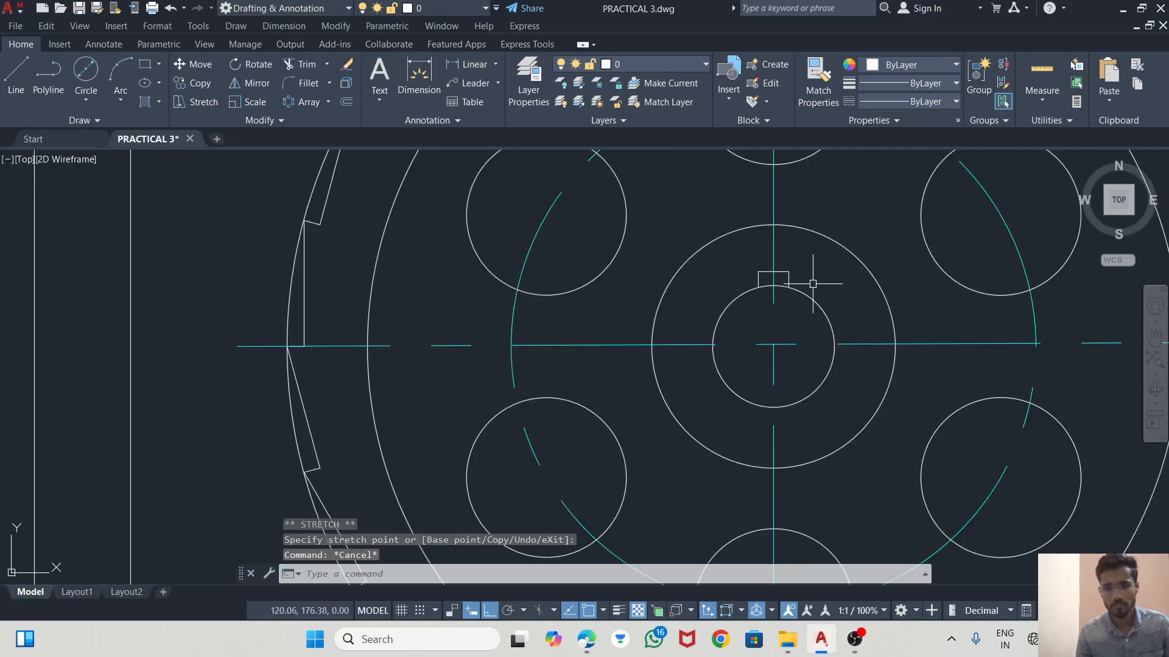
left_click(848, 256)
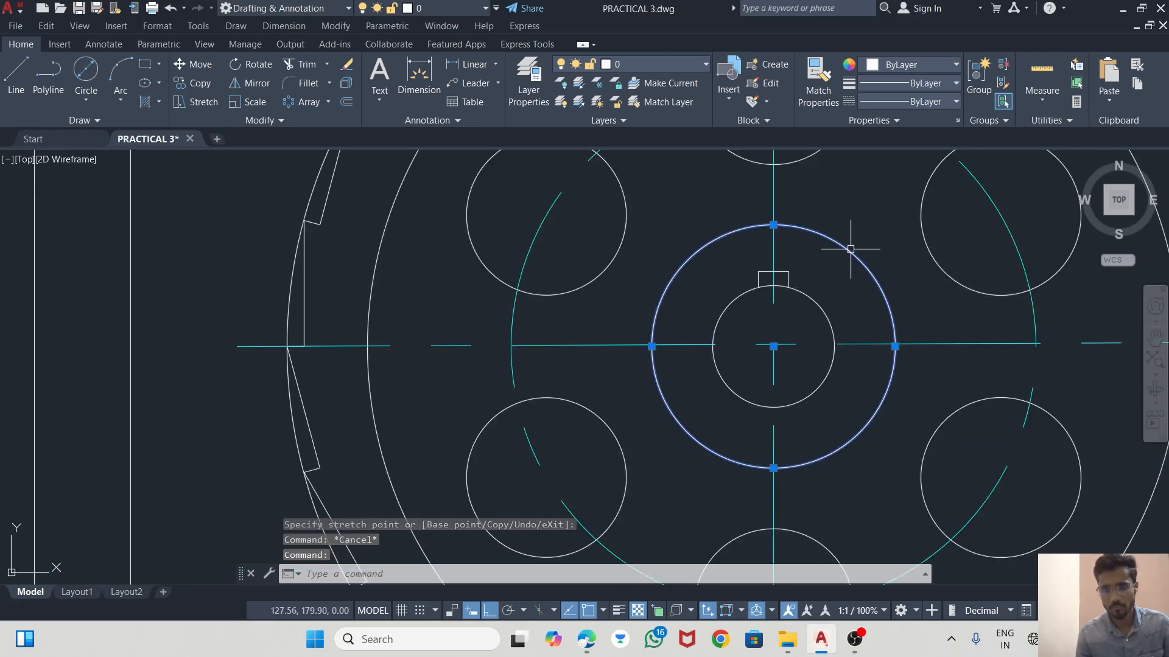
left_click(818, 302)
scroll(773, 347, "up", 4)
scroll(773, 348, "up", 2)
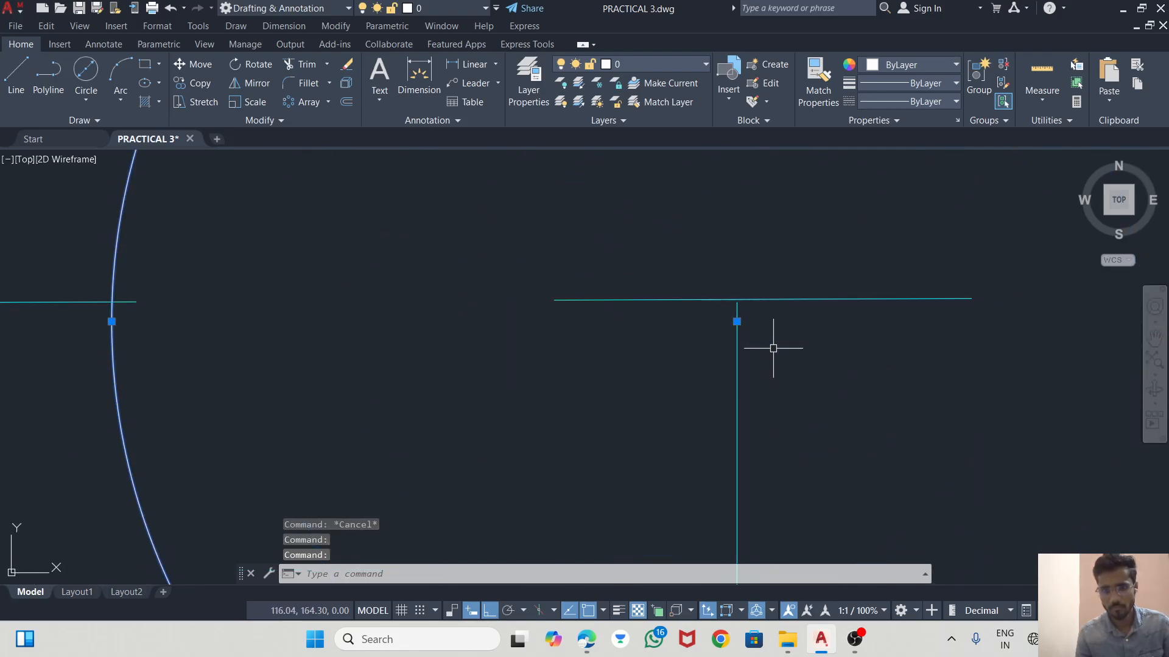
left_click(736, 321)
scroll(737, 311, "down", 5)
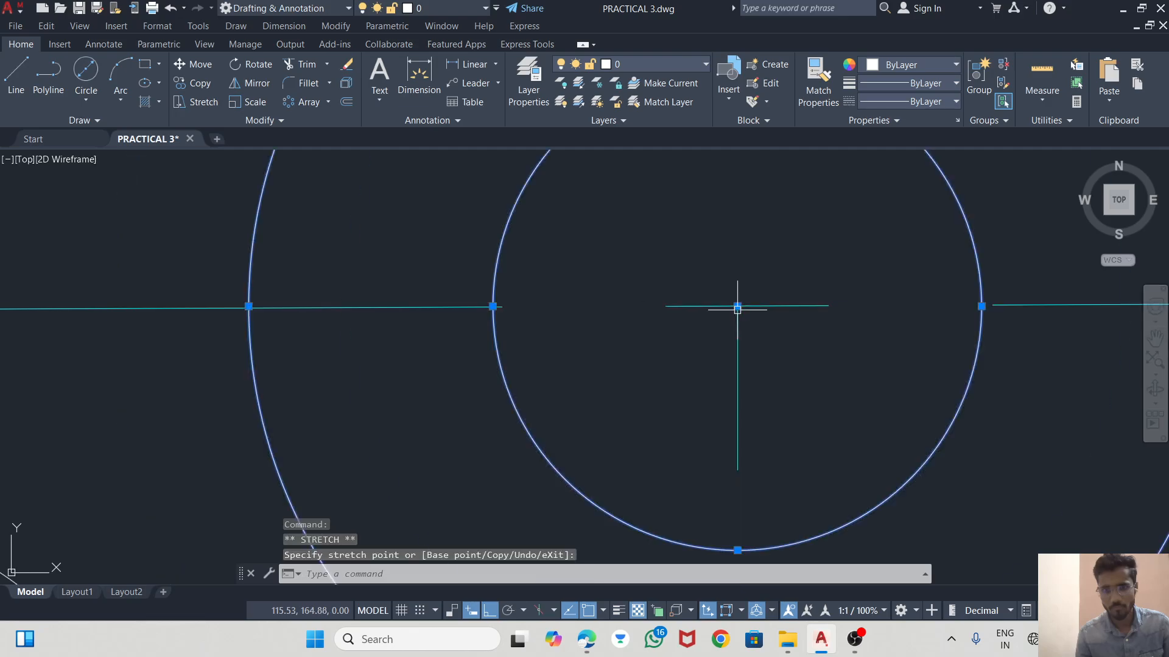
key("Escape")
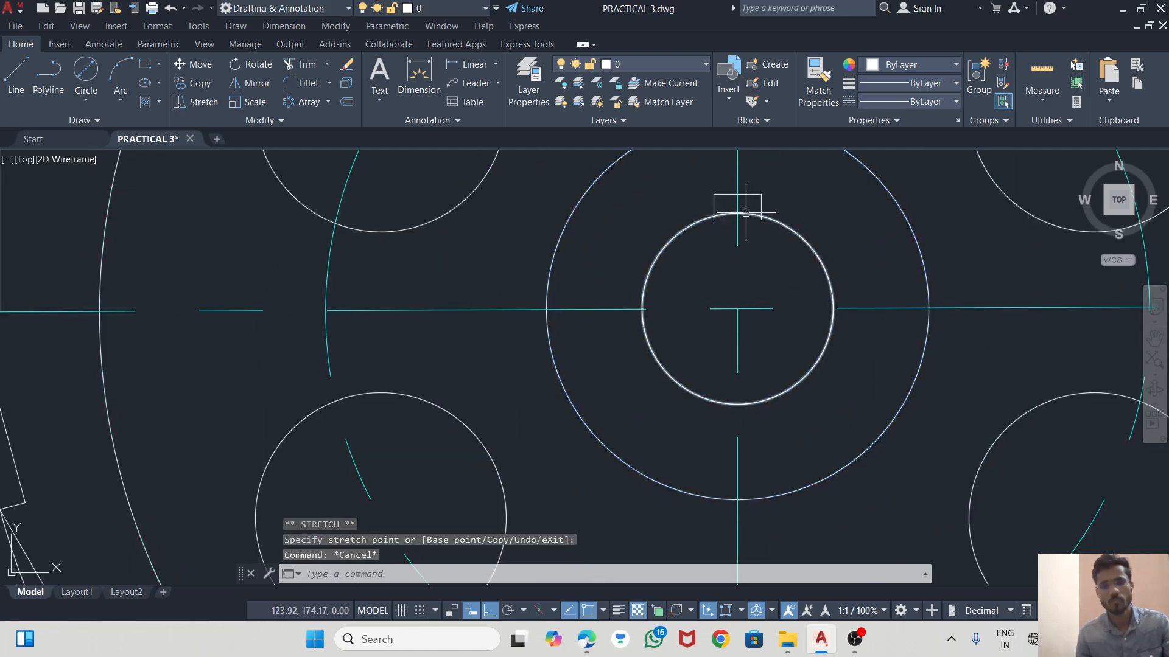
- Trim the keyway sides' ends inside the bore circle and the bore arc between them, leaving an open keyway
type("tr")
key("space")
scroll(778, 205, "up", 6)
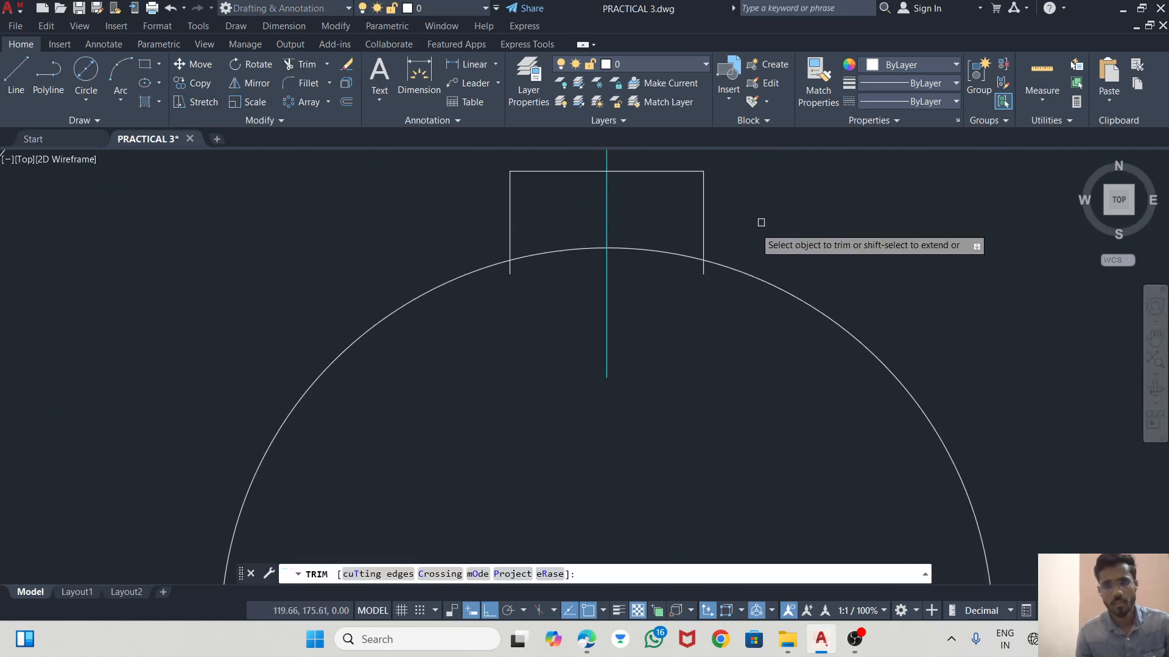
left_click(704, 271)
left_click(676, 250)
left_click(570, 251)
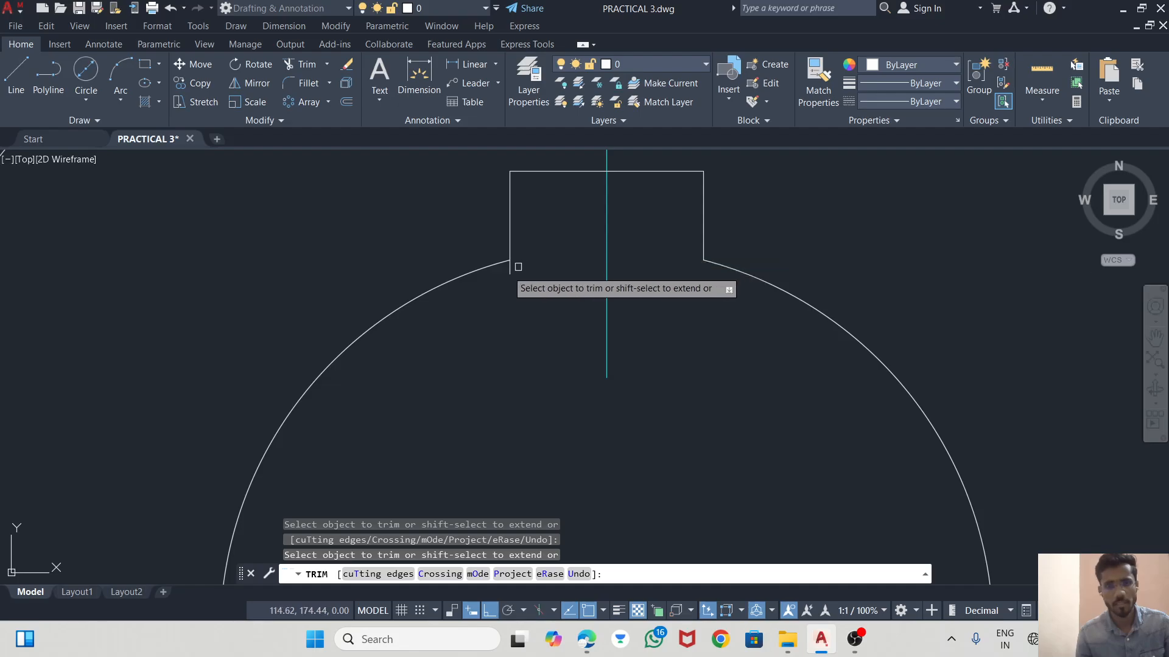
left_click(509, 270)
scroll(585, 284, "down", 8)
scroll(698, 271, "down", 4)
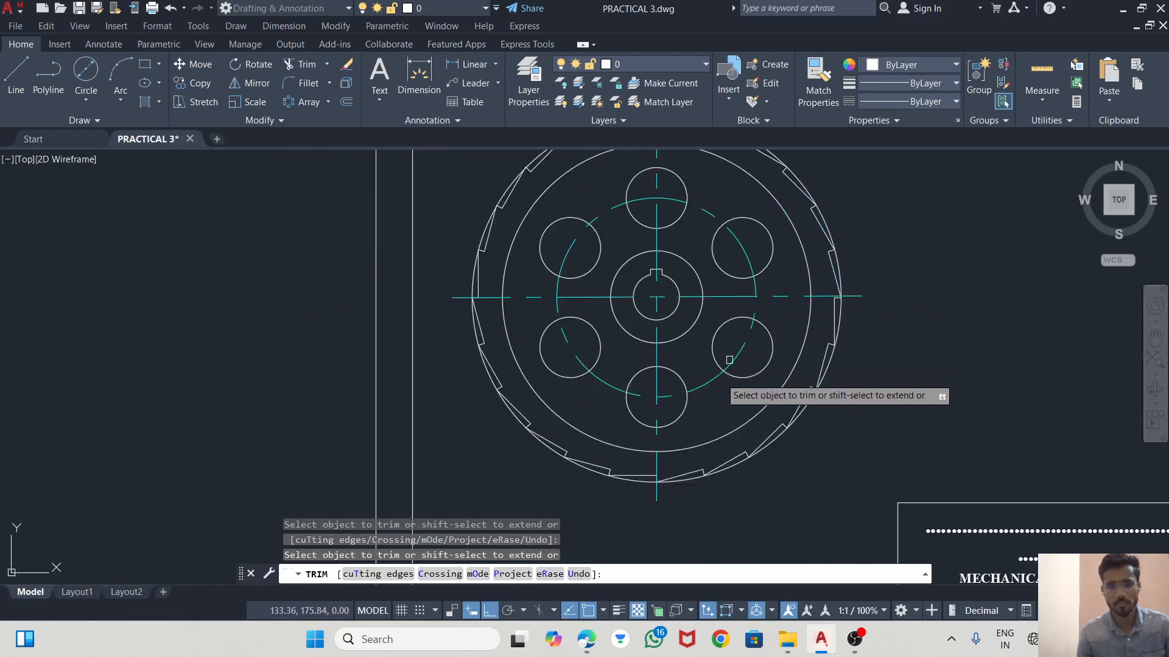
scroll(643, 307, "up", 2)
scroll(629, 357, "down", 2)
scroll(669, 343, "up", 2)
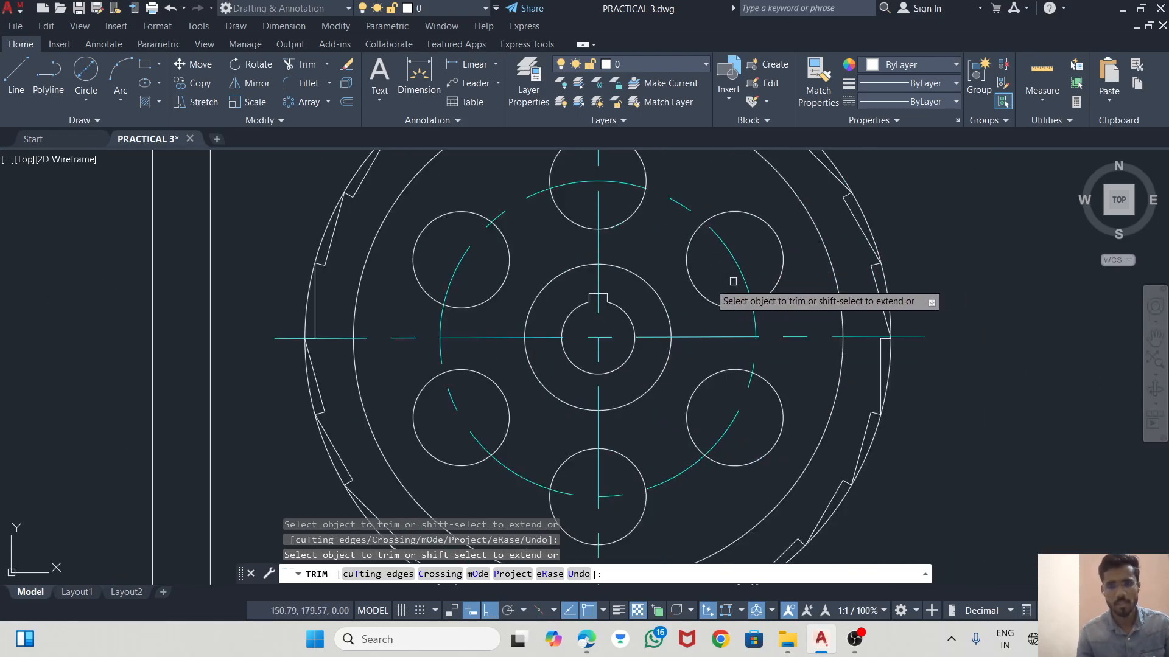
- Dimension the keyway's width between its two upper corners, placing the dimension line just above the keyway
left_click(418, 76)
scroll(632, 296, "up", 2)
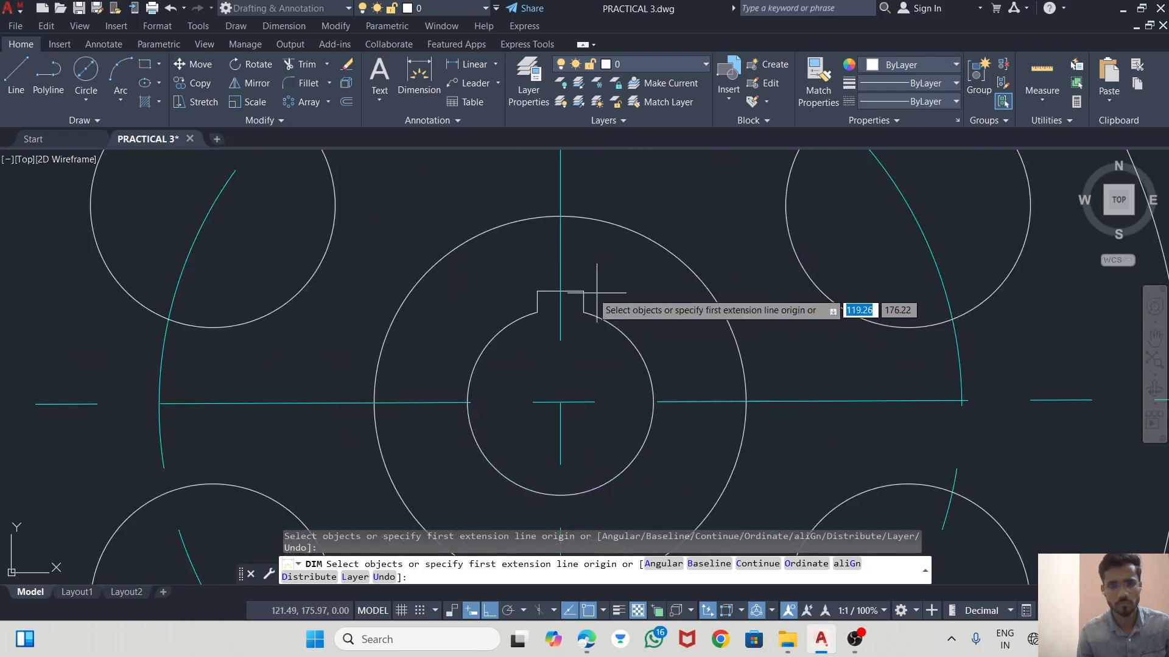
left_click(583, 291)
left_click(537, 292)
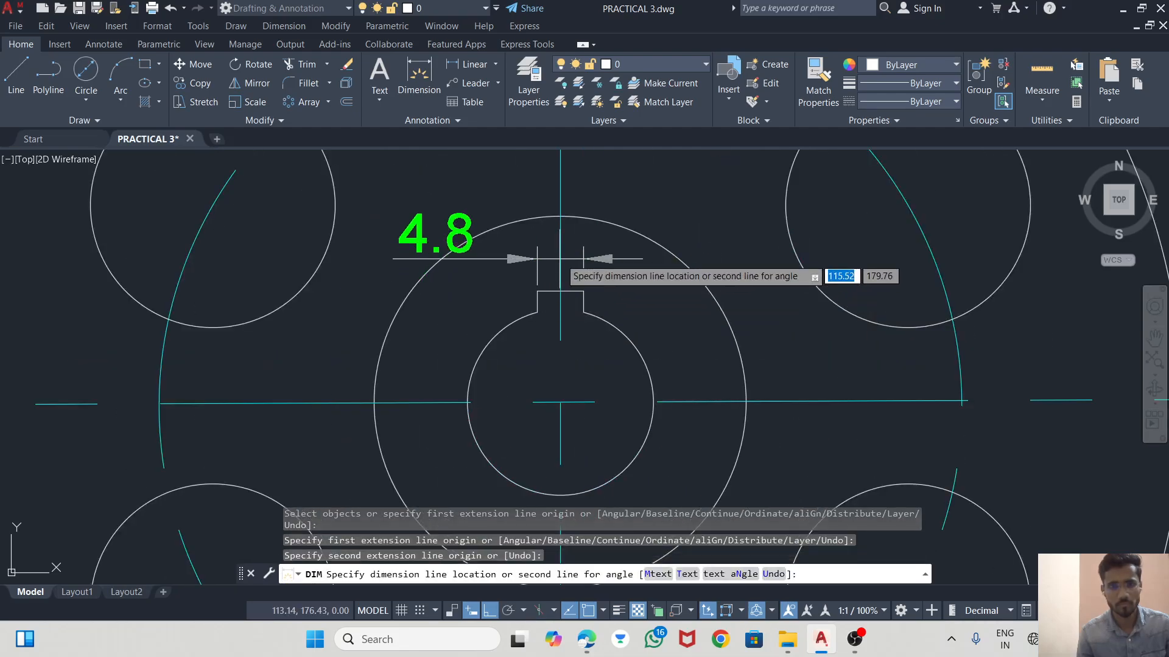
left_click(561, 262)
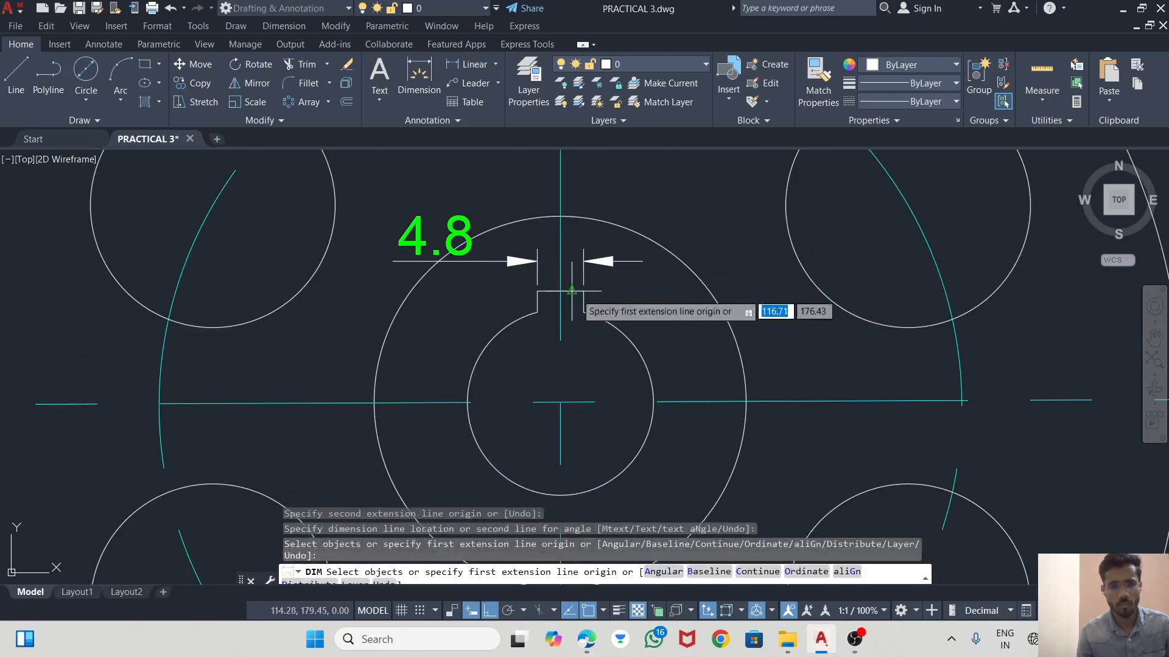
- Dimension the depth of the keyway's right side, from its upper corner to the bore circle, just right of the keyway
left_click(583, 293)
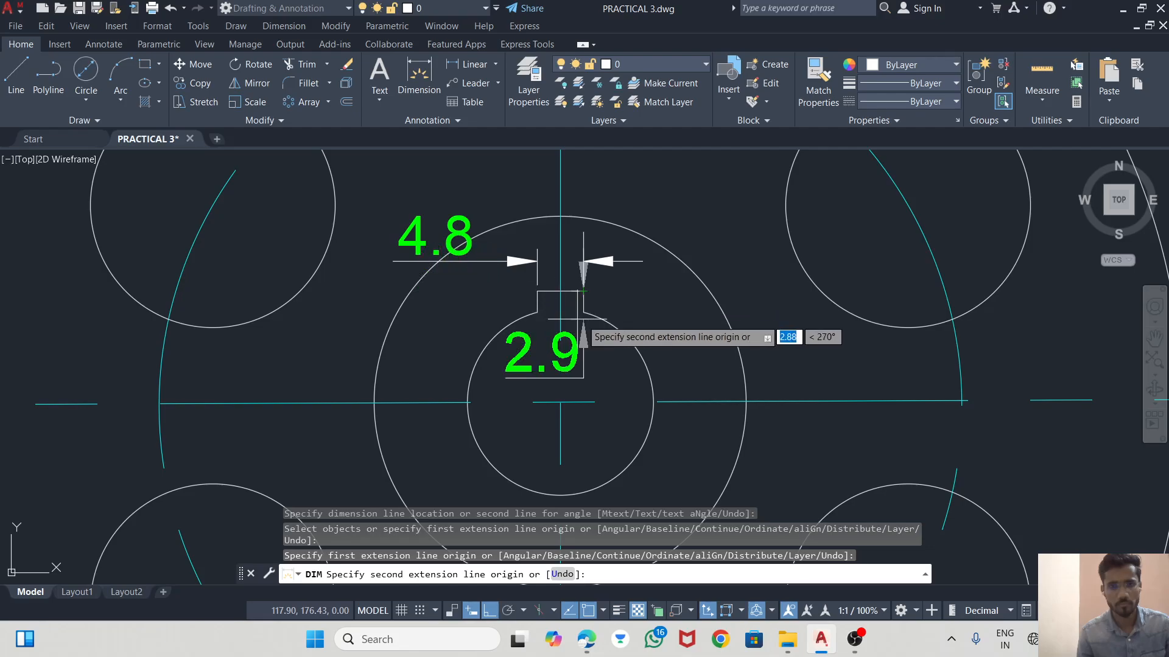
left_click(583, 312)
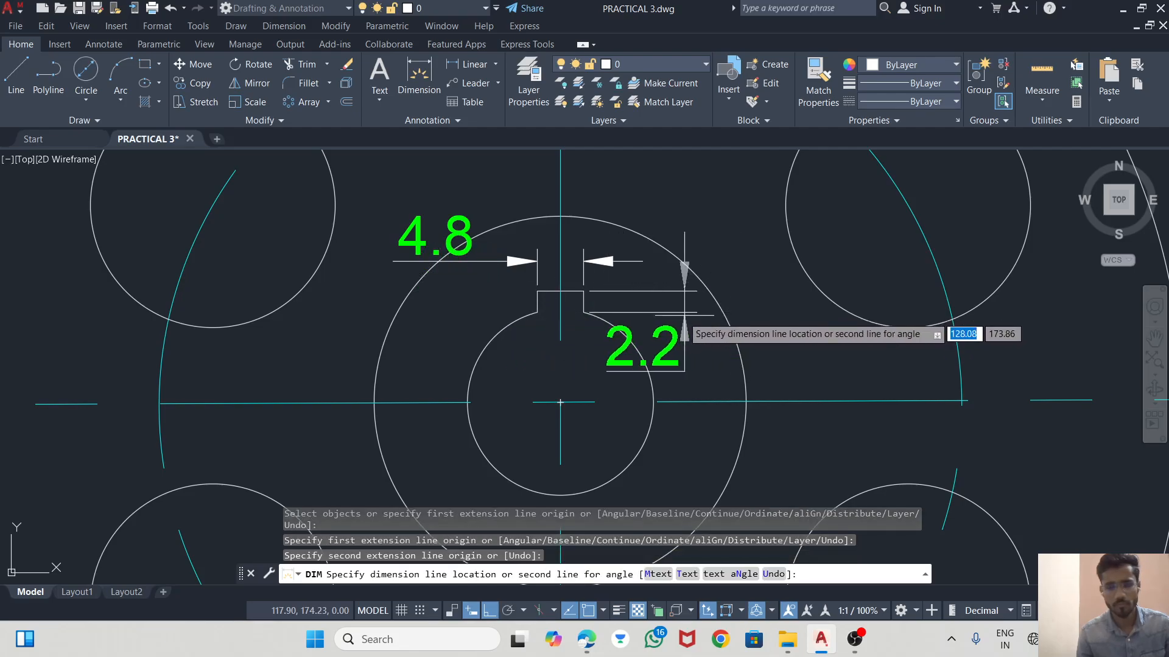
left_click(637, 381)
scroll(637, 381, "down", 4)
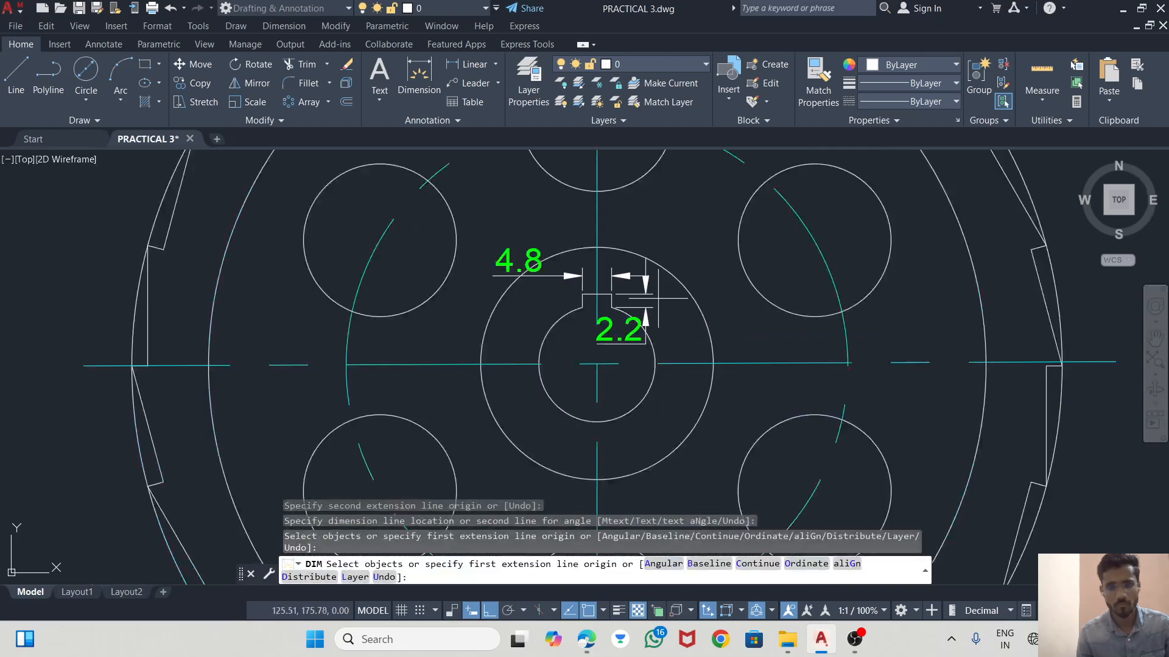
- Add diameter dimensions to the wheel's outer circle at its upper right and the rim's inner circle at its upper left
scroll(879, 290, "down", 2)
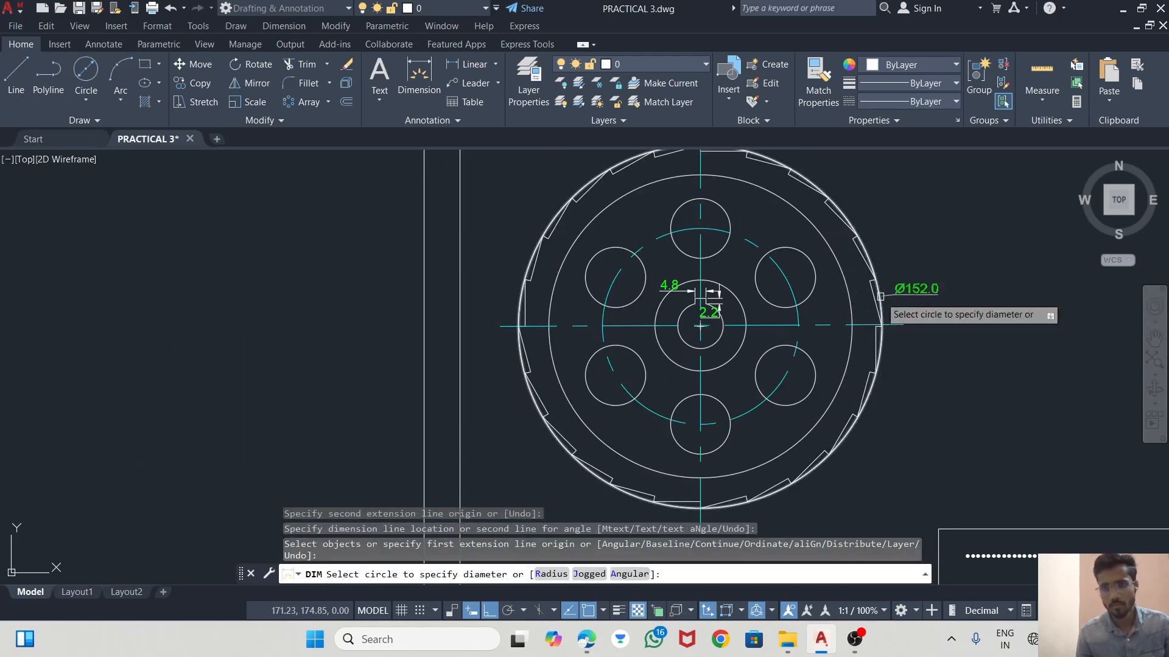
left_click(879, 290)
left_click(884, 239)
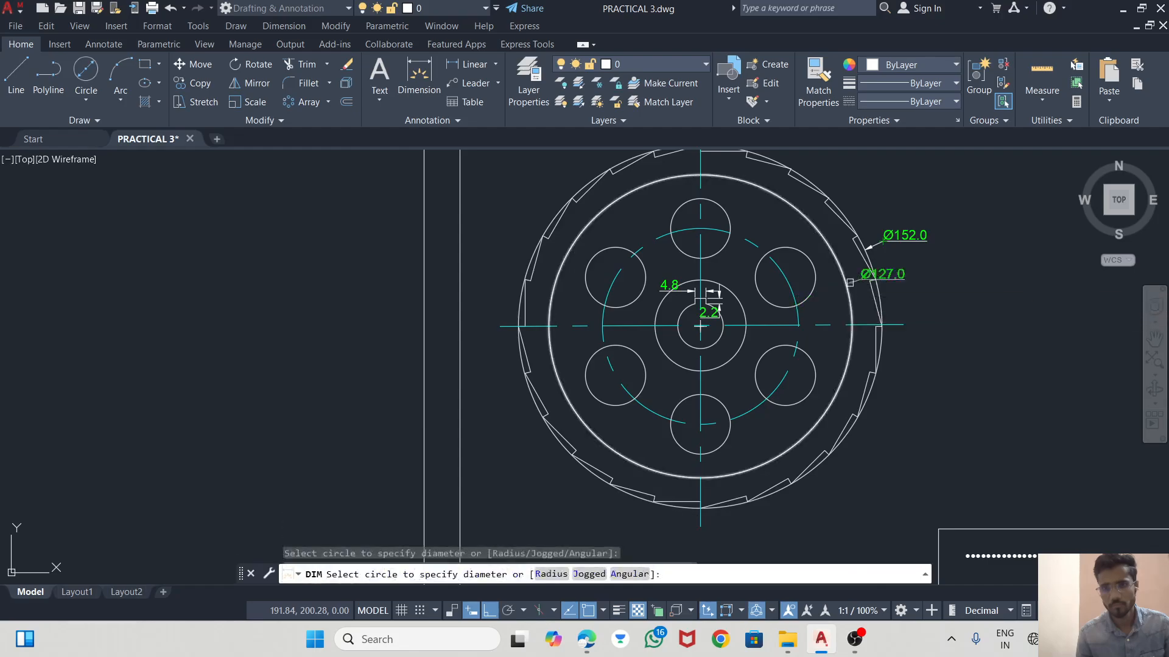
left_click(850, 291)
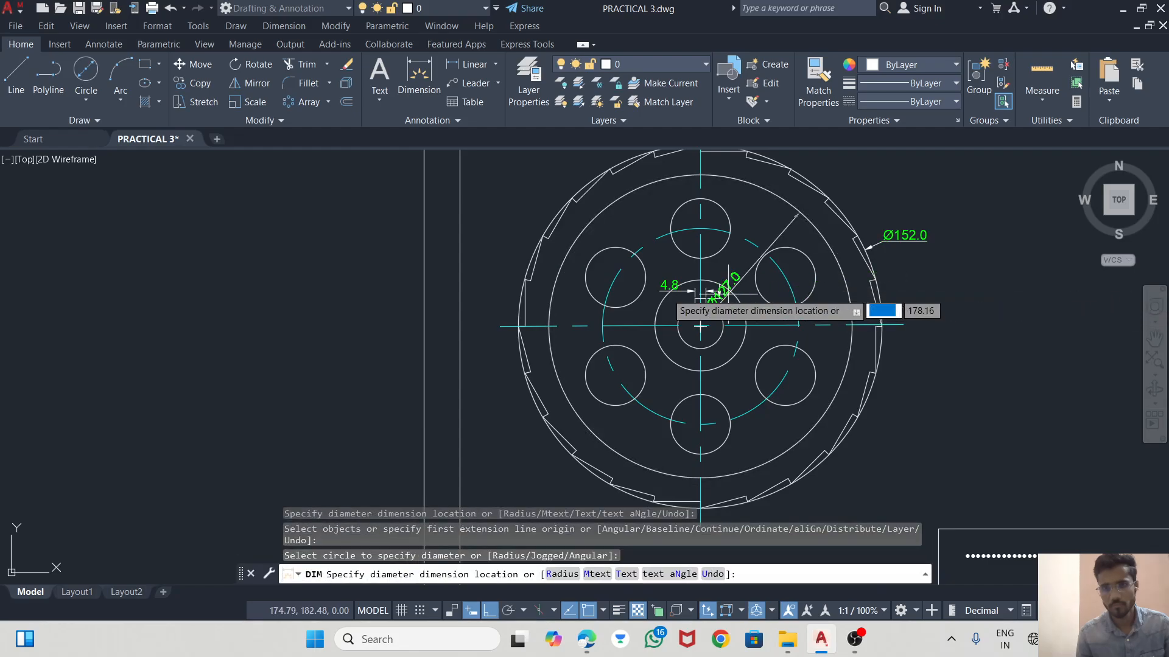
left_click(513, 205)
- Dimension the upper-left hole's diameter, placing the text outside the wheel below the rim circle's dimension text
left_click(614, 278)
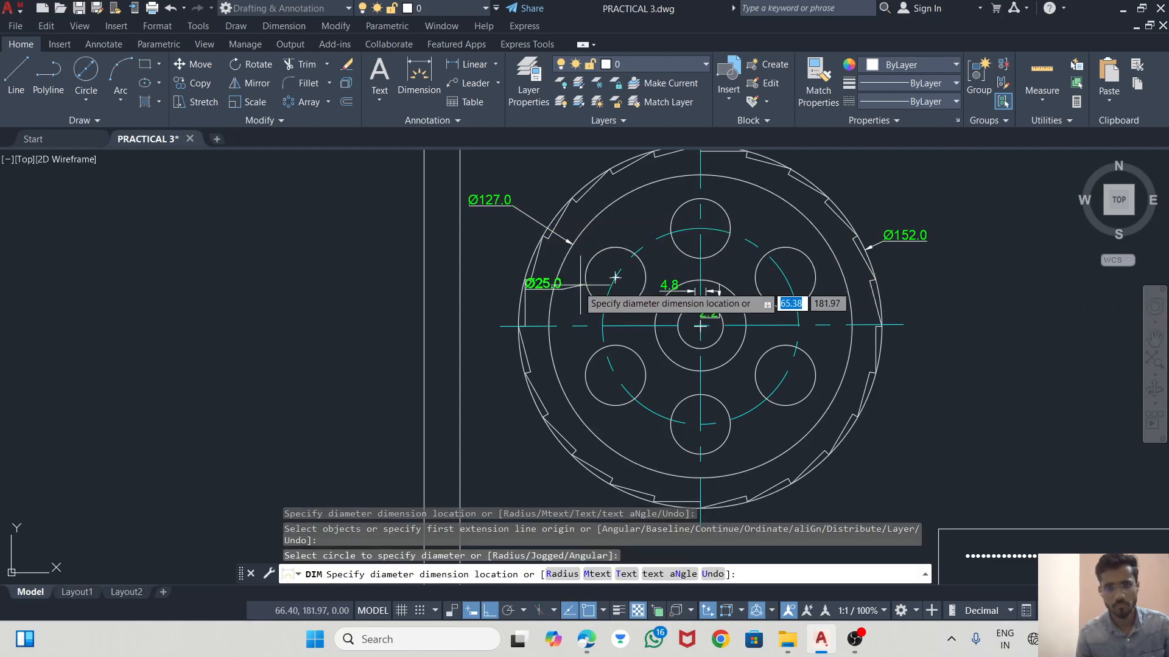
scroll(563, 263, "down", 4)
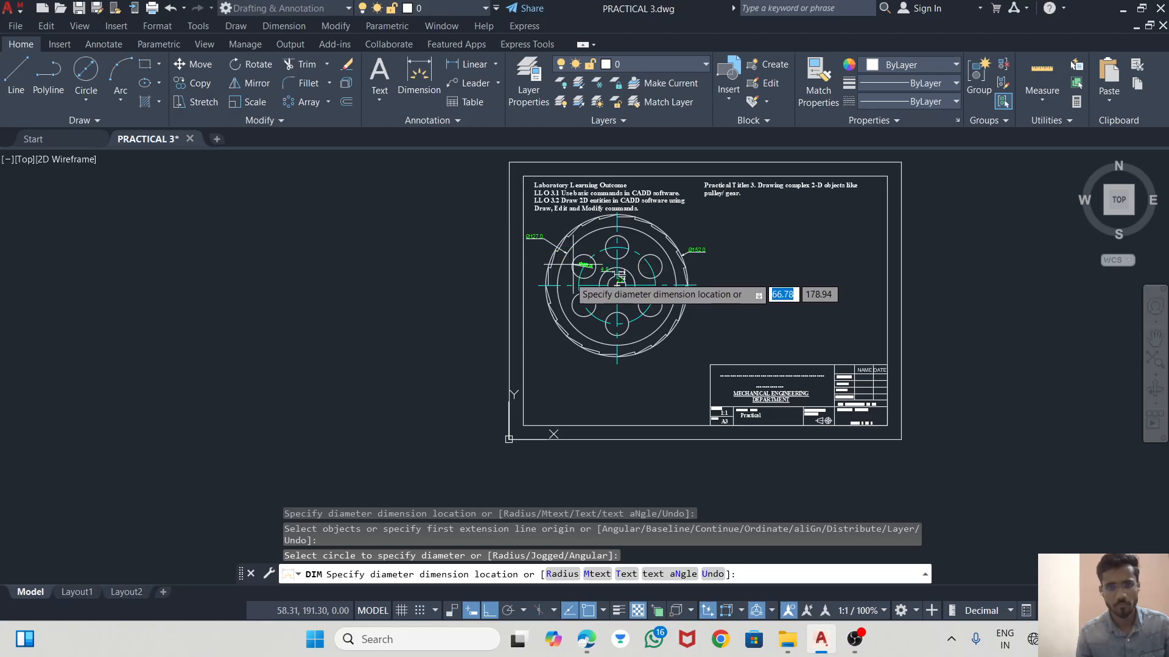
scroll(547, 249, "up", 4)
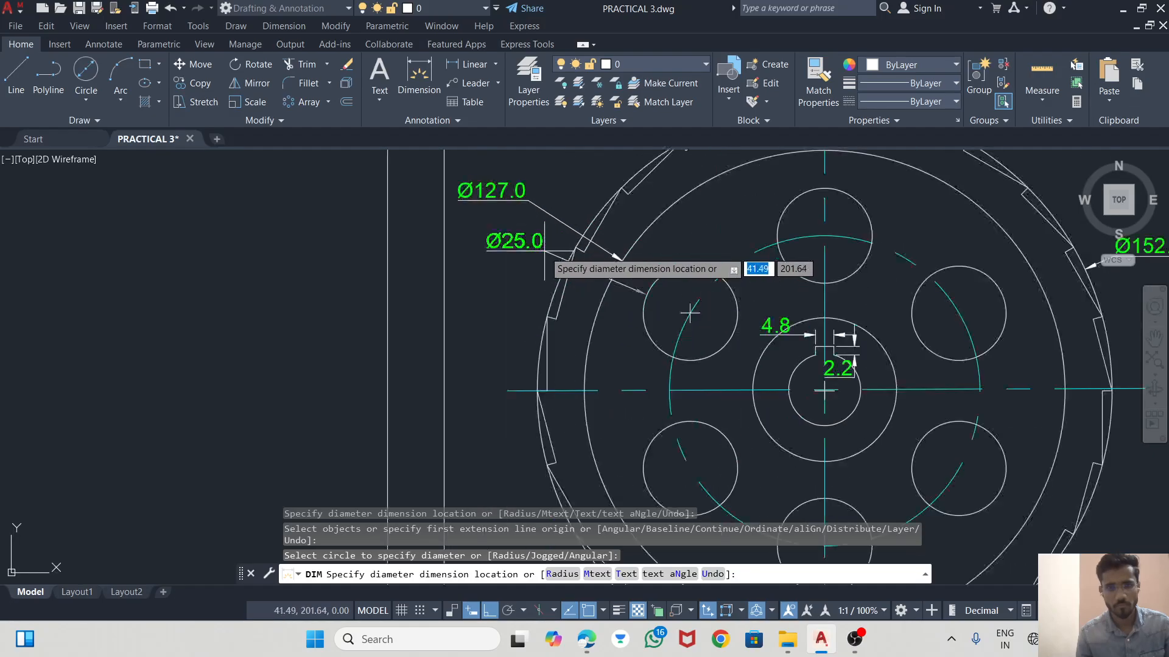
left_click(518, 247)
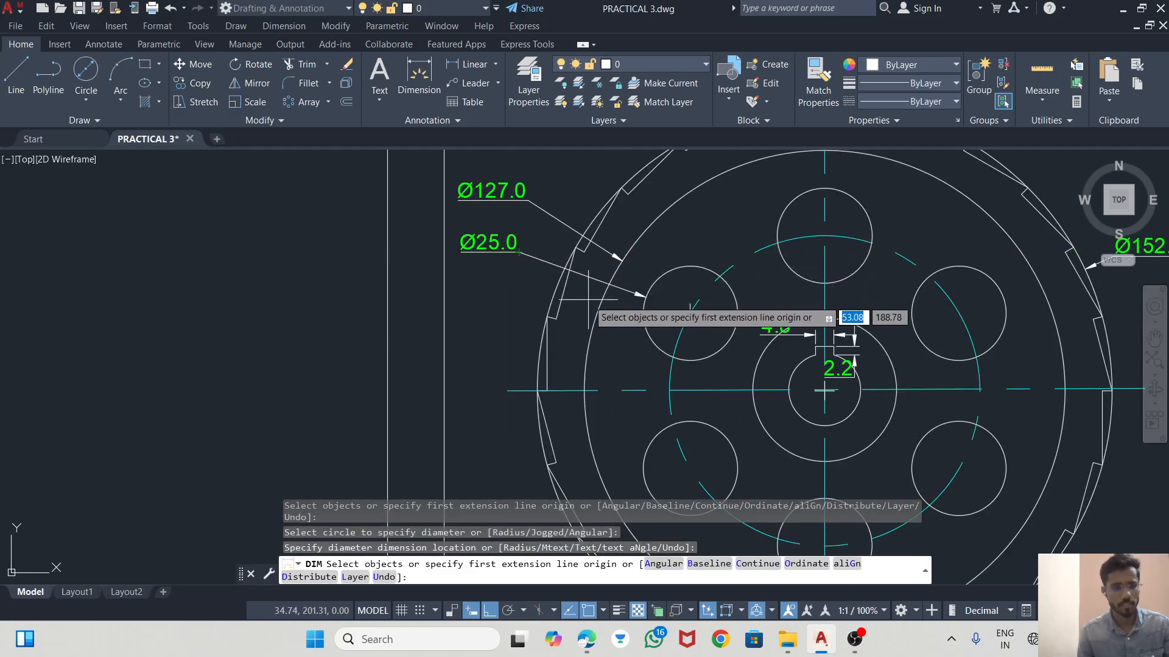
key("Escape")
- Append X6 to the text of the upper-left hole's diameter dimension
double_click(488, 243)
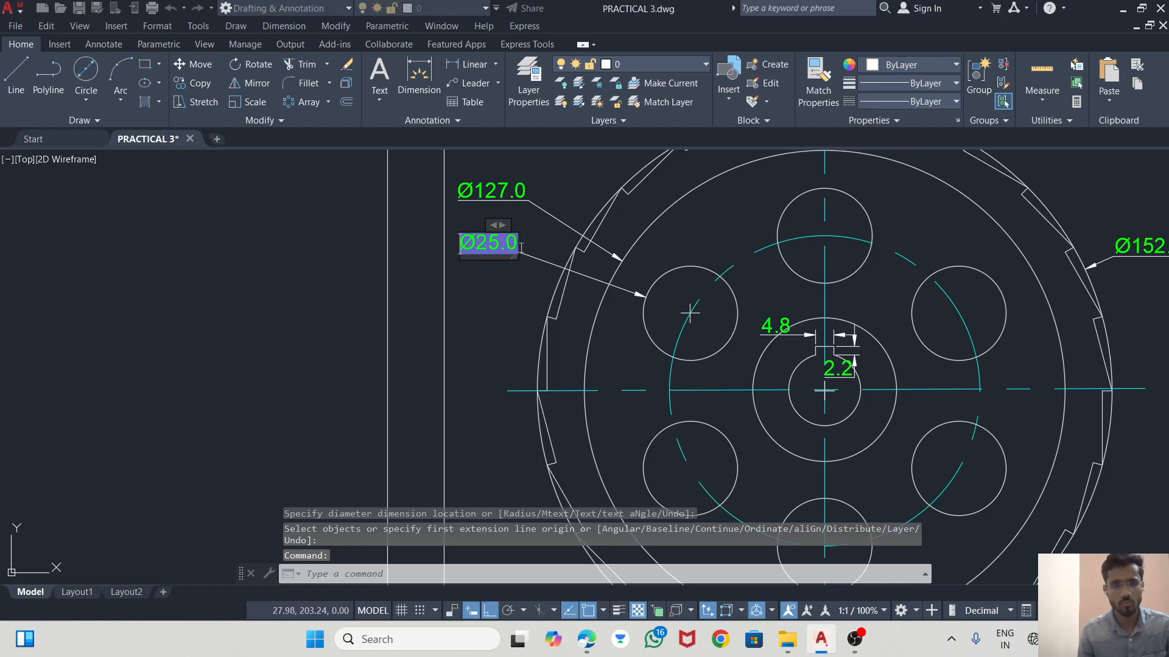
left_click(522, 247)
left_click(516, 245)
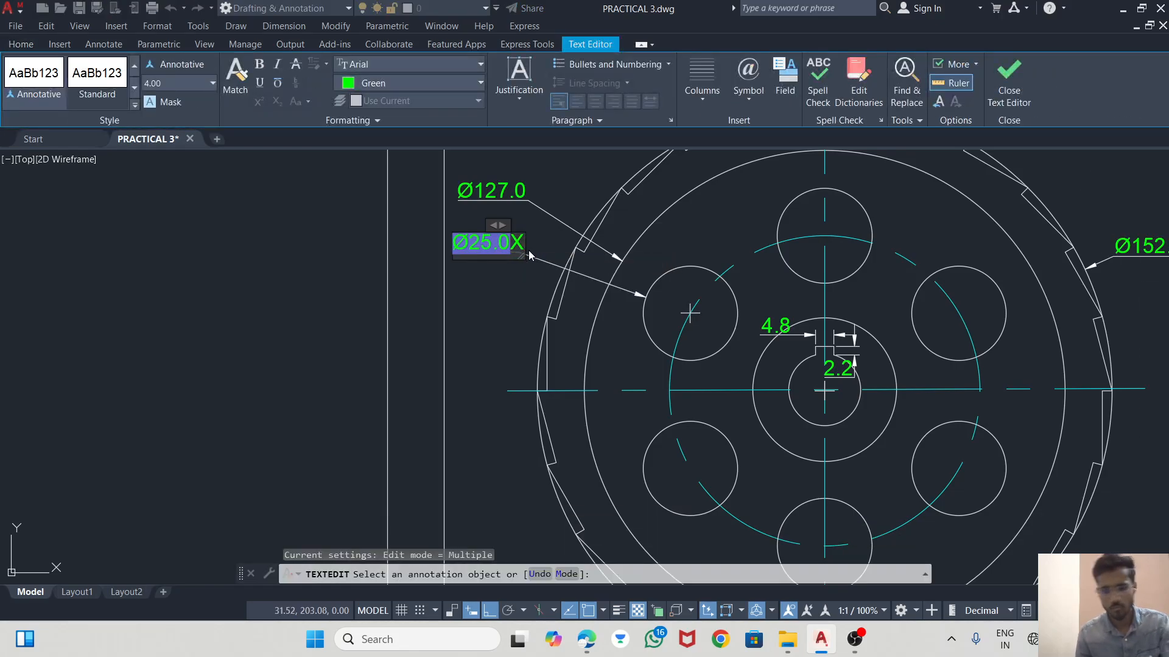
left_click(511, 294)
scroll(519, 290, "down", 2)
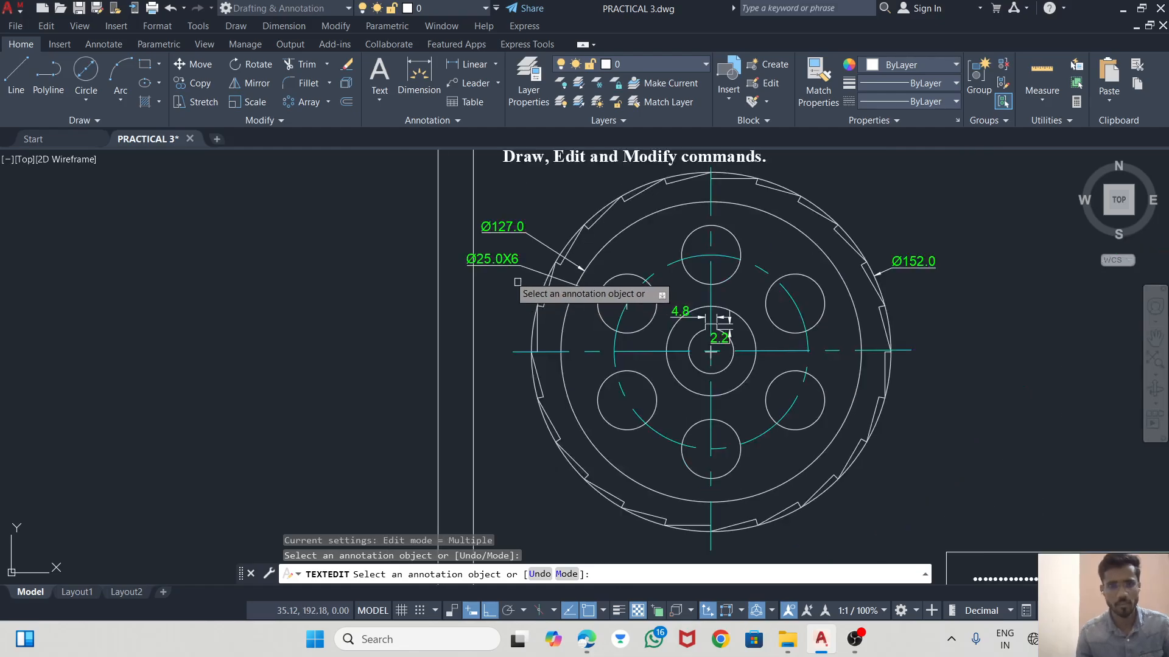
left_click(490, 261)
scroll(487, 267, "up", 5)
left_click(533, 304)
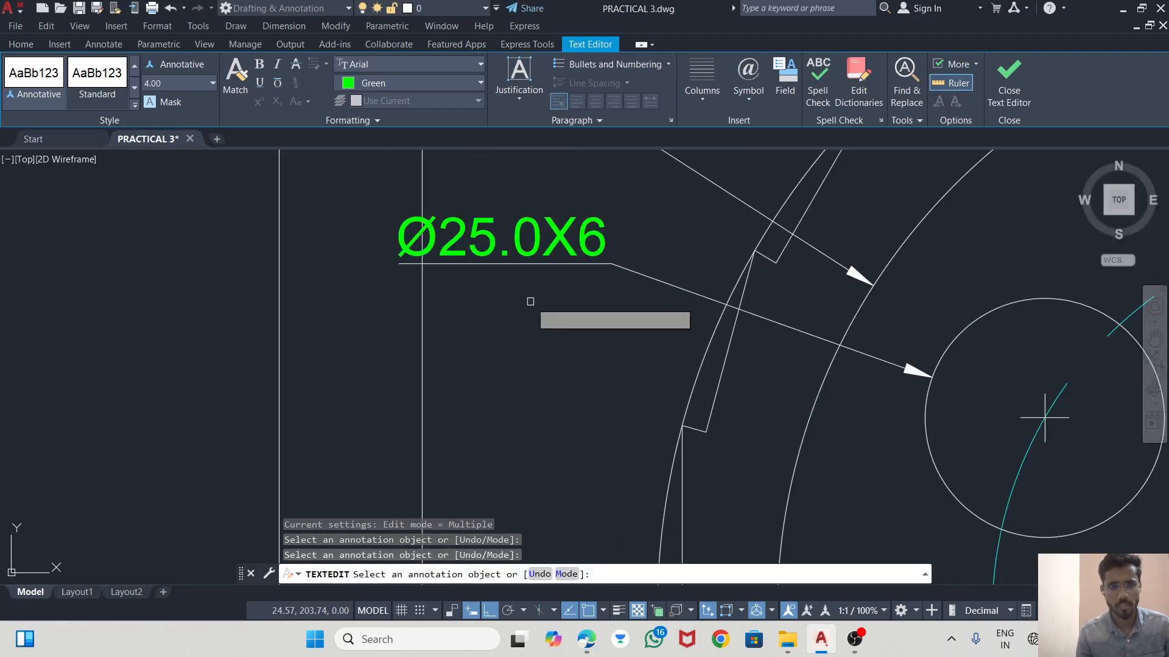
key("Escape")
- Shift the Ø25.0X6 dimension text horizontally to the right so it sits inside the sheet's inner border
left_click(459, 263)
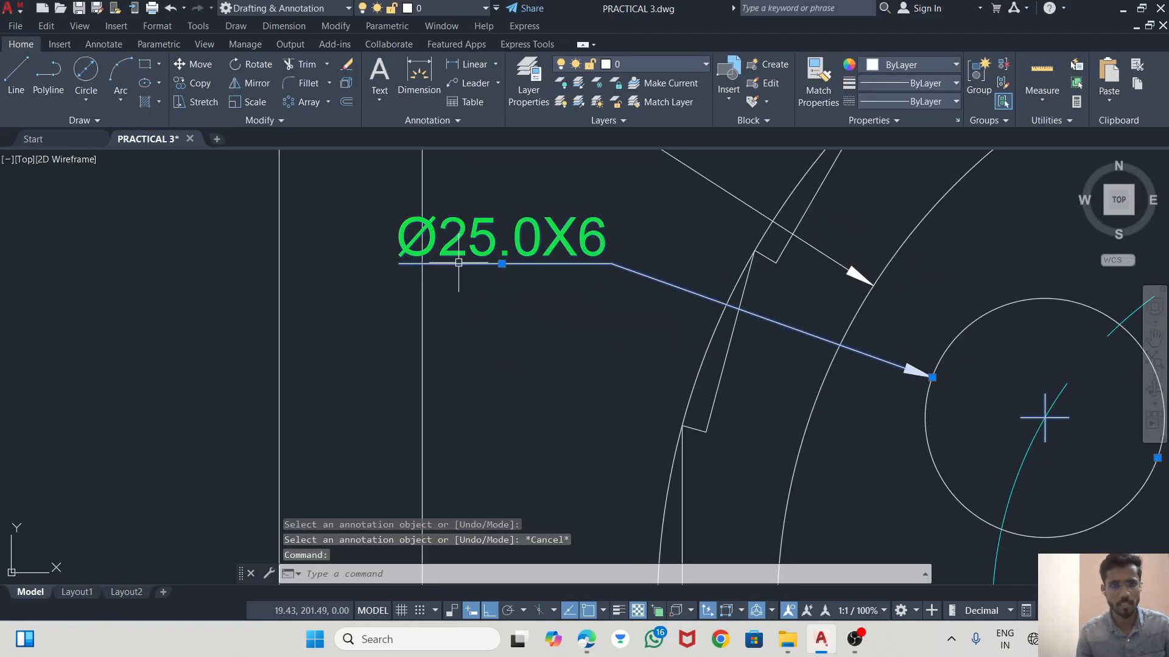
left_click(501, 263)
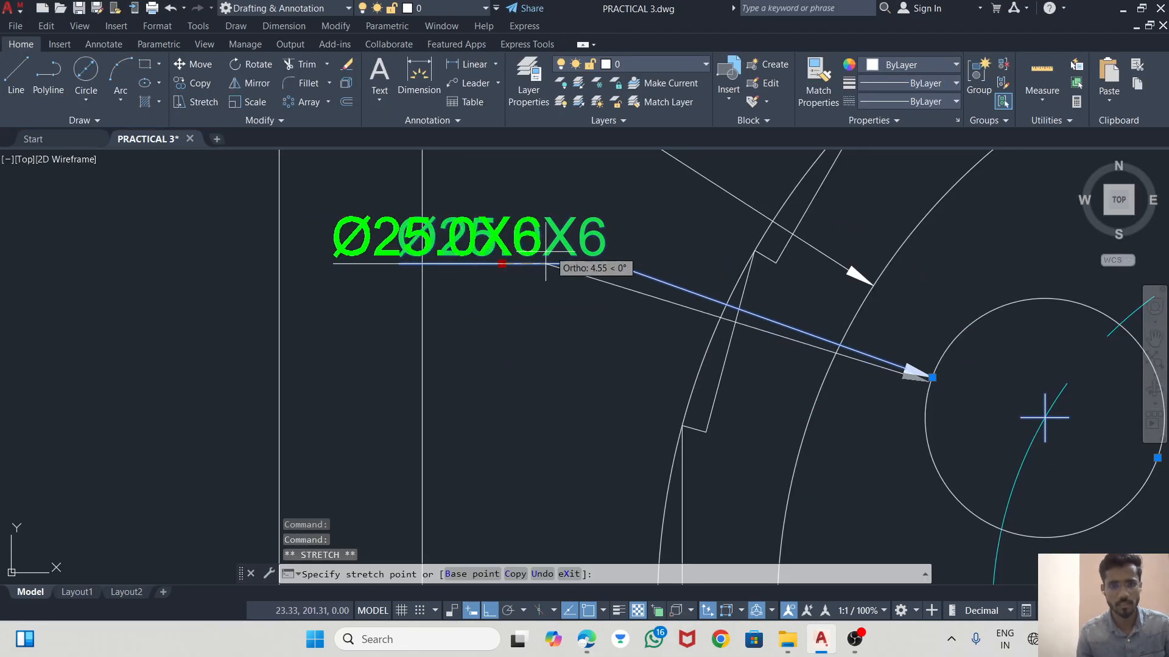
left_click(651, 220)
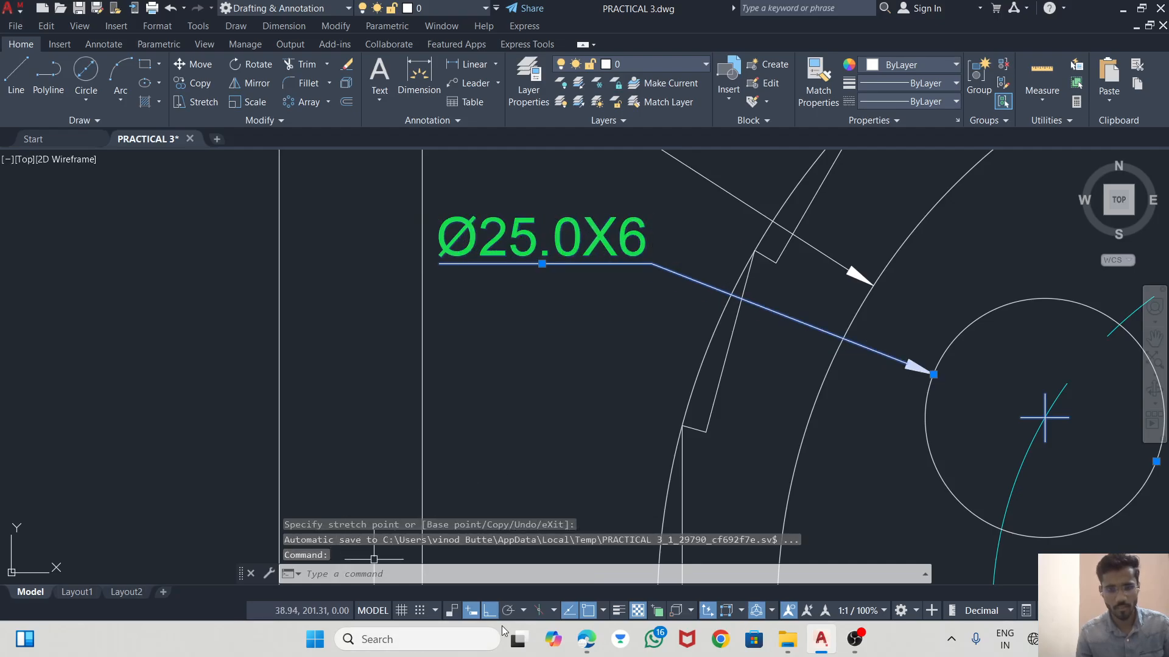
- Turn off orthogonal mode for the drawing
left_click(487, 611)
scroll(594, 371, "down", 5)
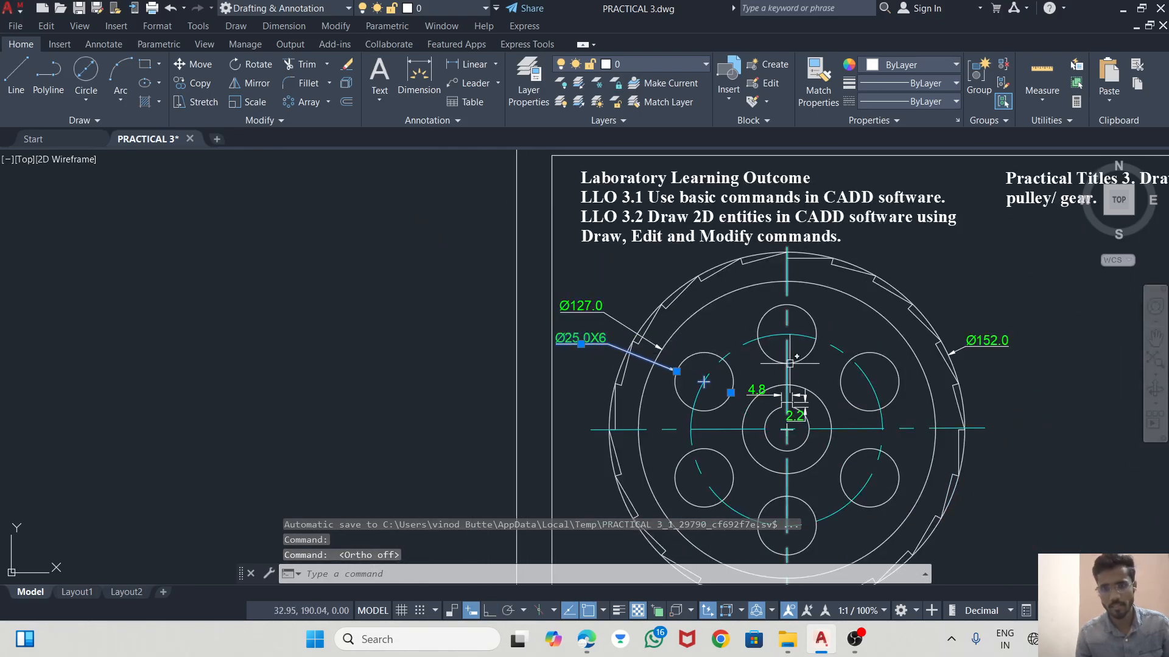
middle_click_drag(790, 364, 618, 284)
scroll(644, 264, "up", 4)
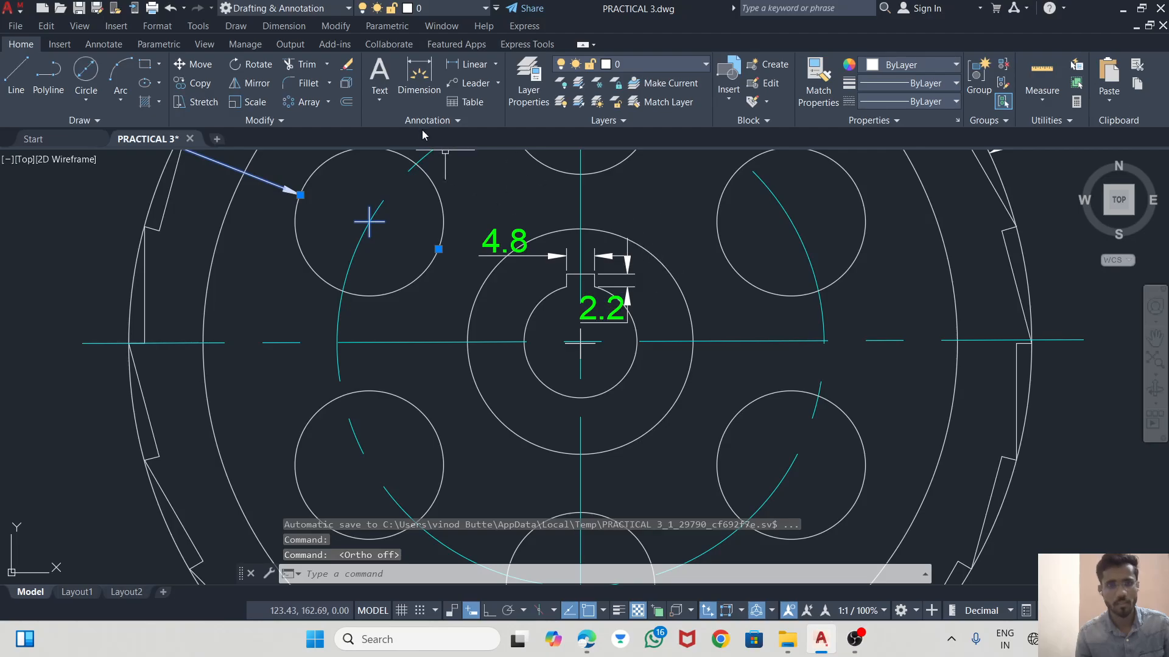
left_click(419, 73)
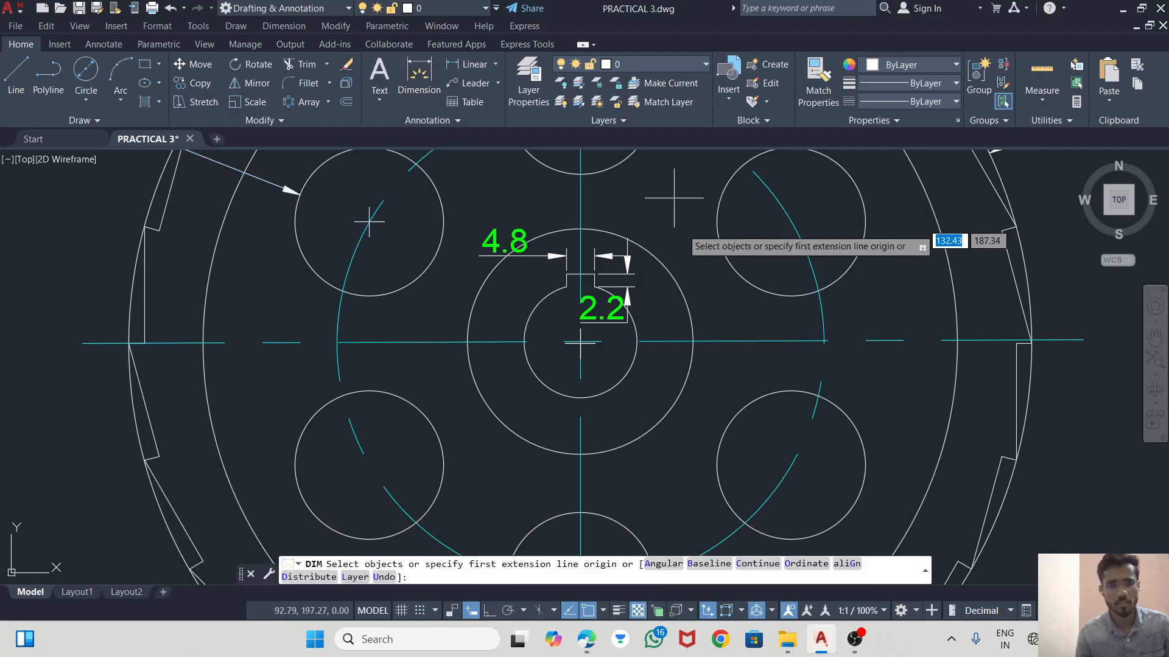
left_click(669, 266)
scroll(645, 302, "down", 2)
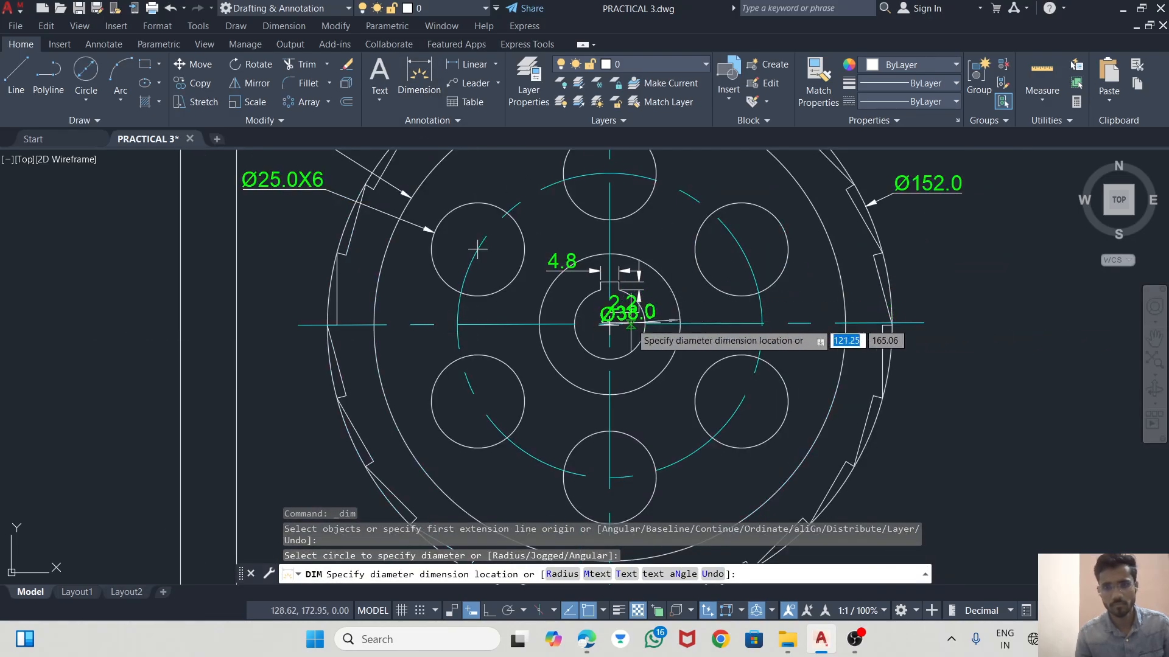
scroll(612, 334, "up", 4)
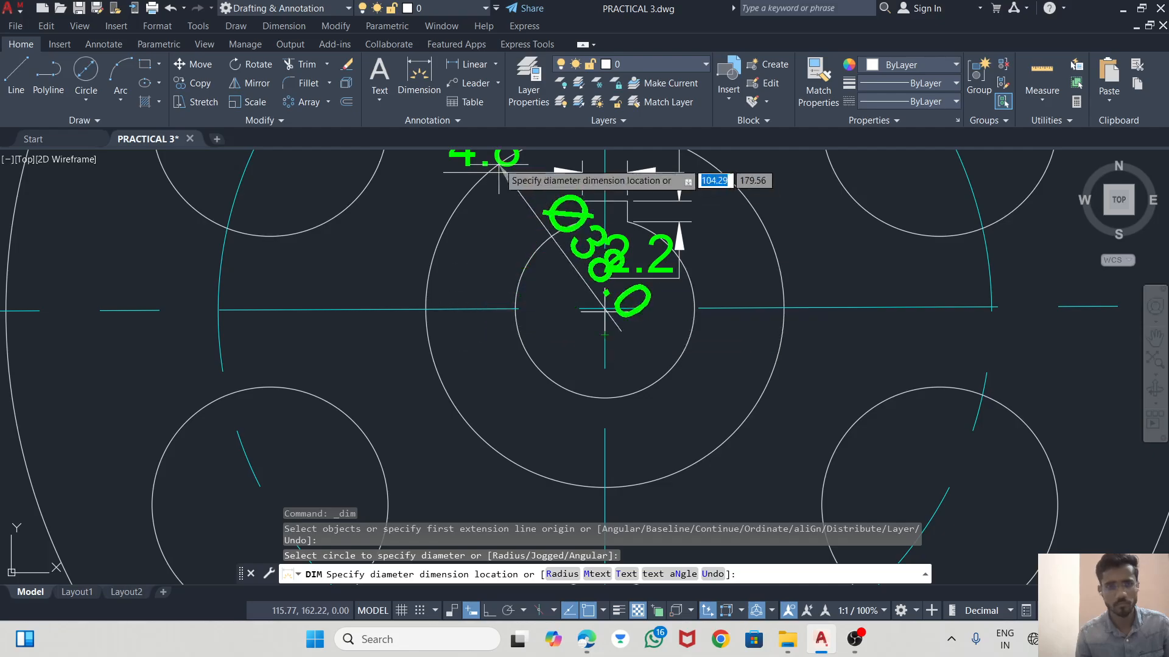
- Dimension the hub circle's diameter, placing the text just above the hub, between the top and upper-right holes
left_click(495, 65)
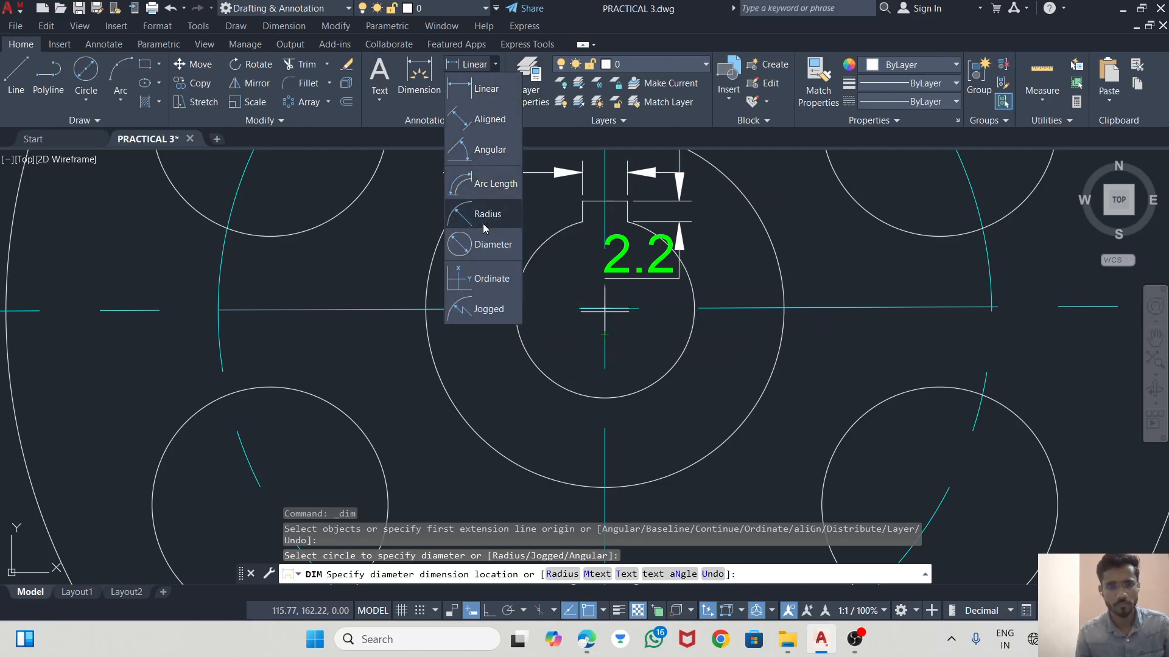
left_click(490, 244)
left_click(752, 230)
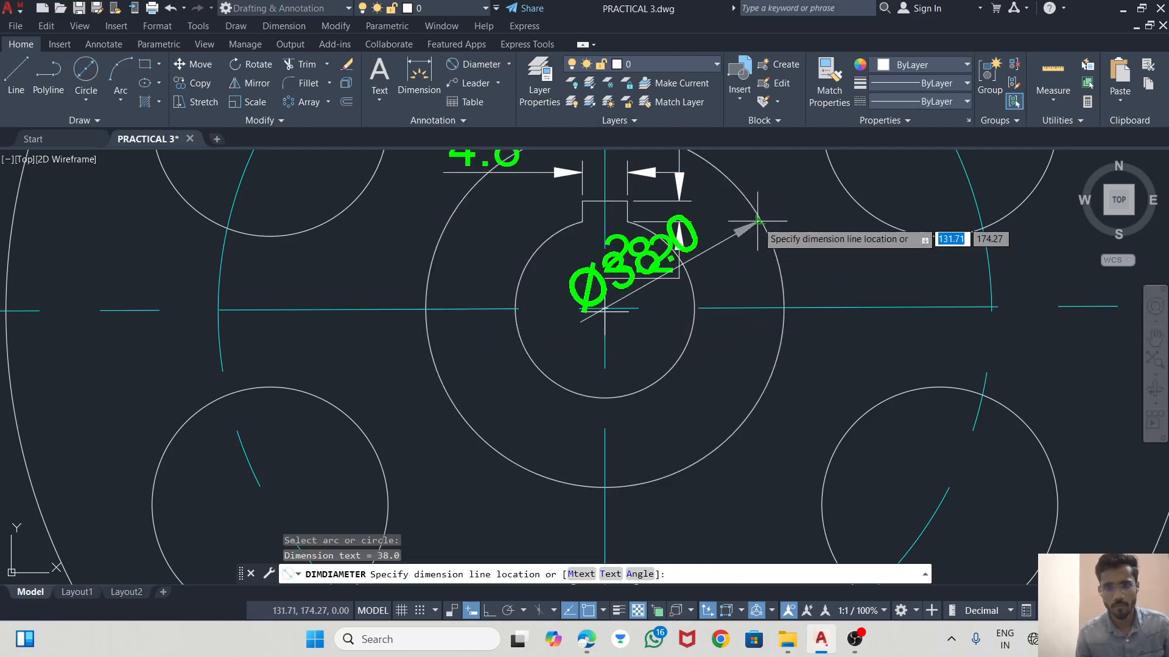
scroll(714, 366, "down", 6)
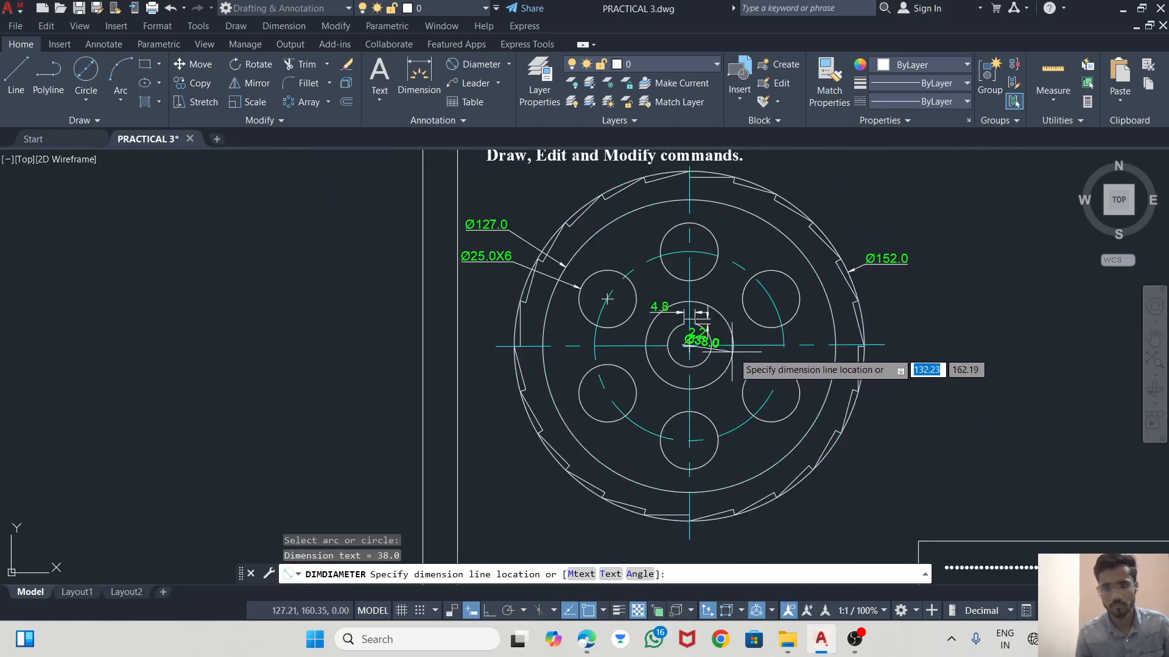
scroll(685, 298, "up", 4)
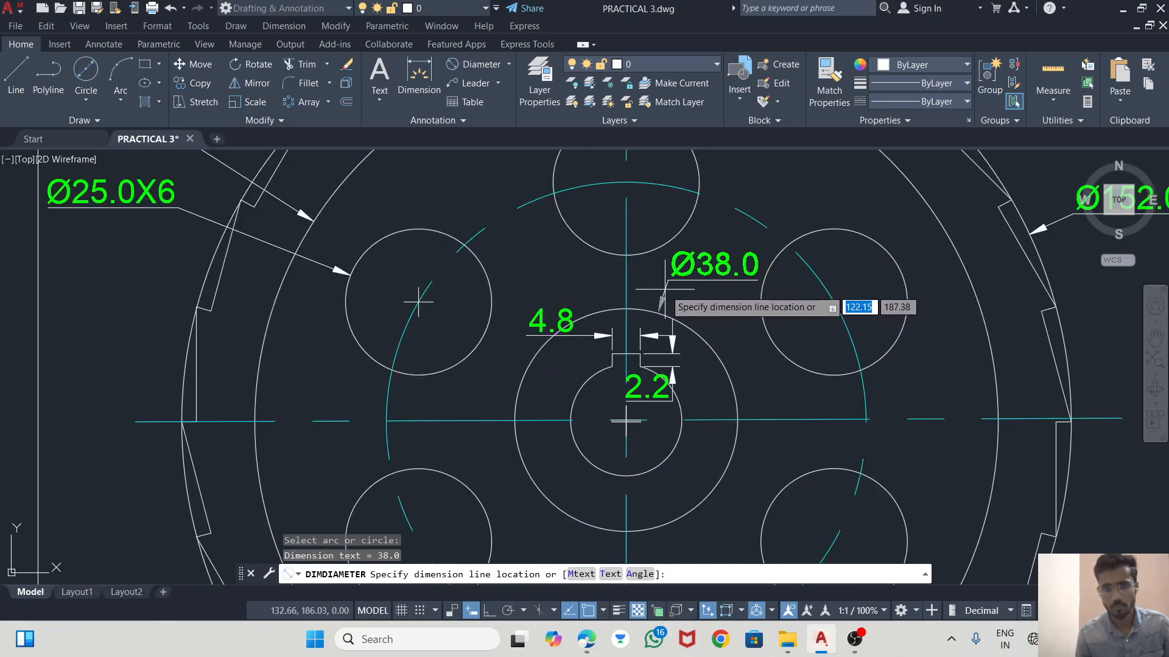
left_click(663, 289)
scroll(738, 282, "down", 2)
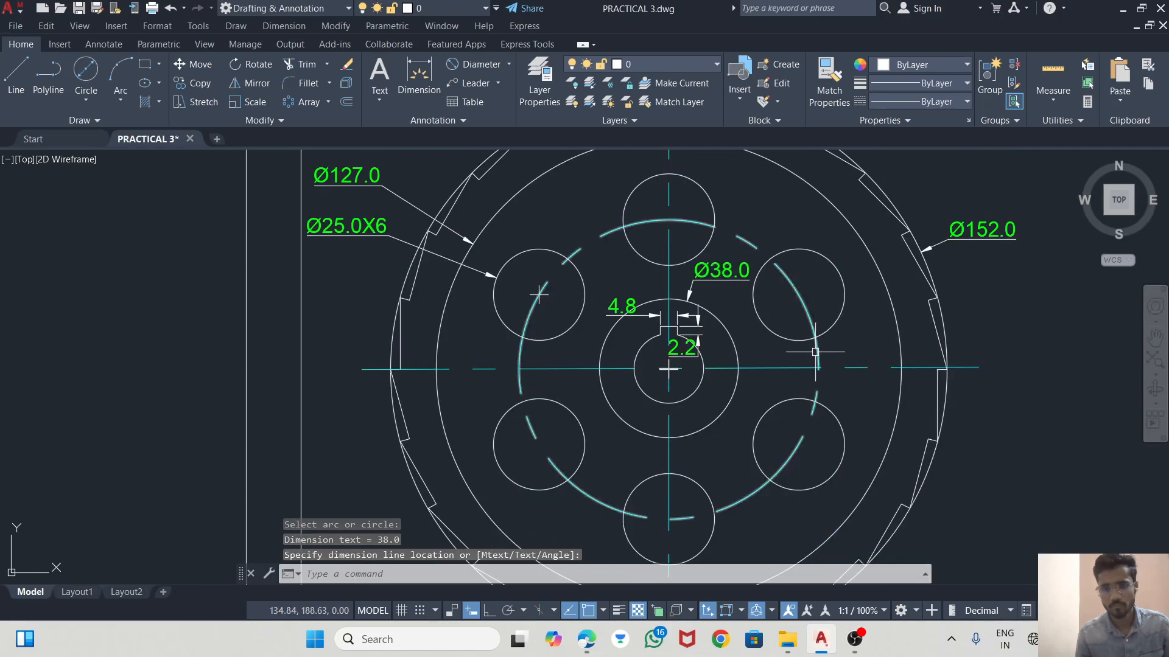
- Dimension the diameter of the dashed hole pitch circle, placing the text outside the wheel below the outer circle's dimension text
left_click(477, 64)
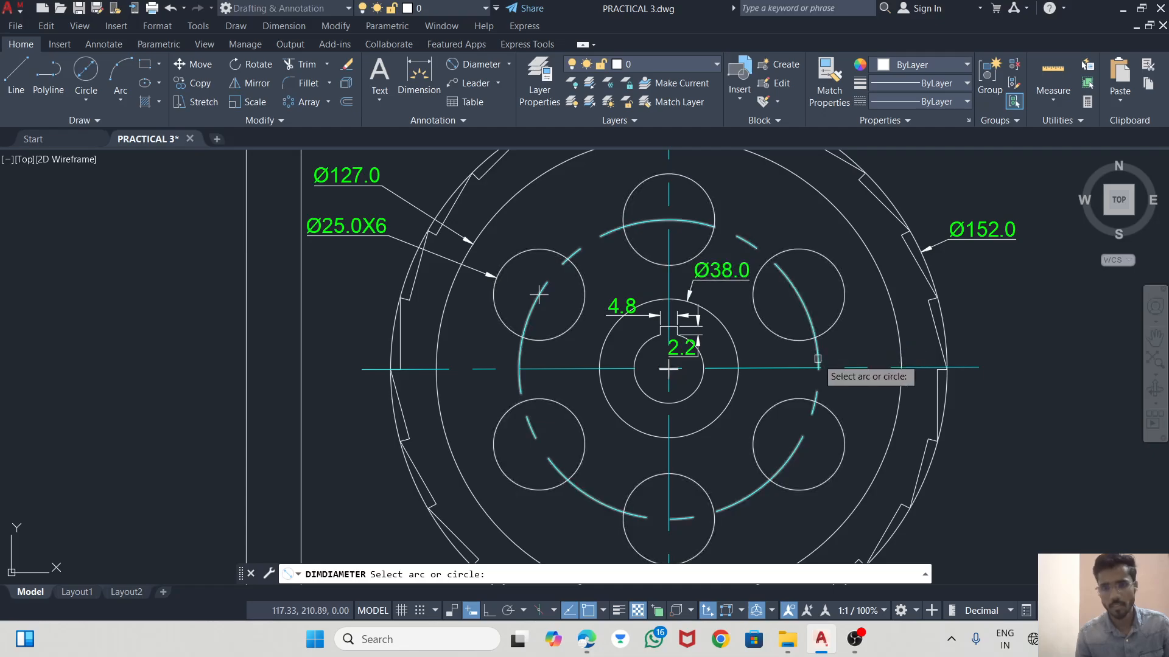
left_click(818, 340)
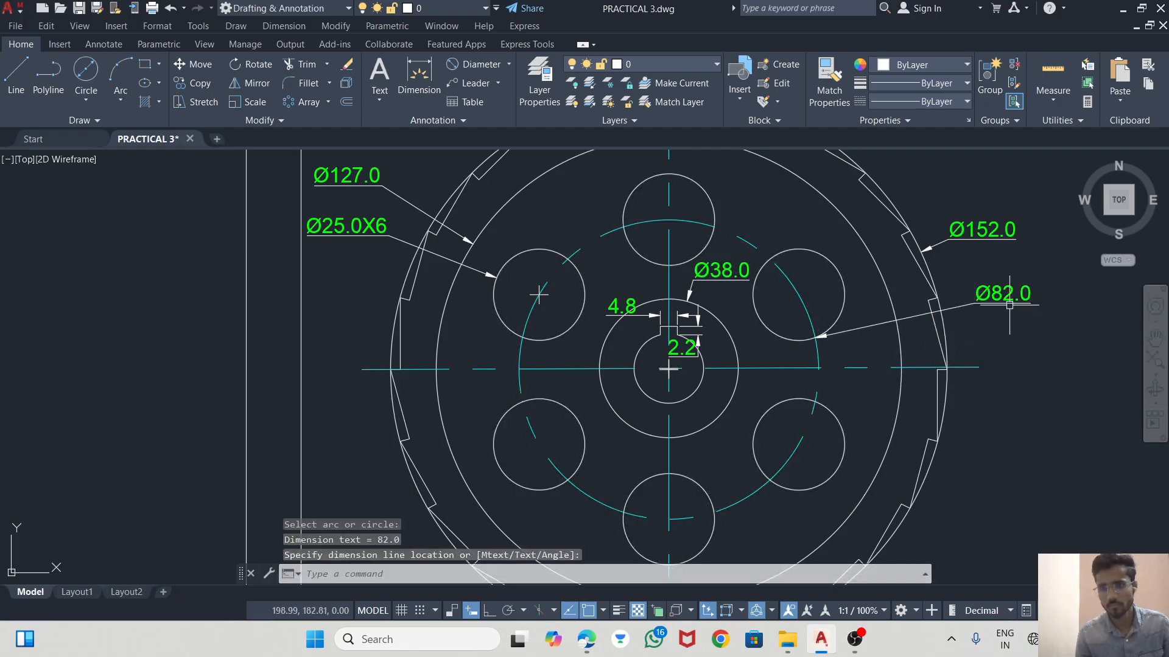
left_click(974, 303)
- Prefix the pitch circle's diameter dimension text with PCD
double_click(1004, 294)
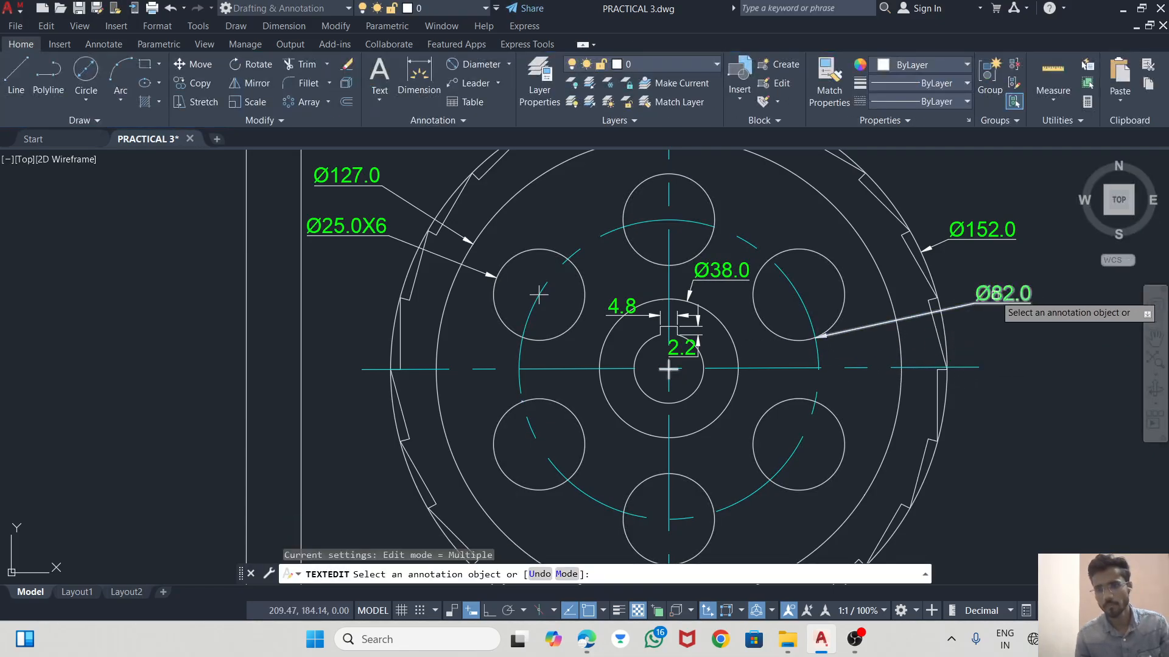
left_click(989, 305)
left_click(983, 305)
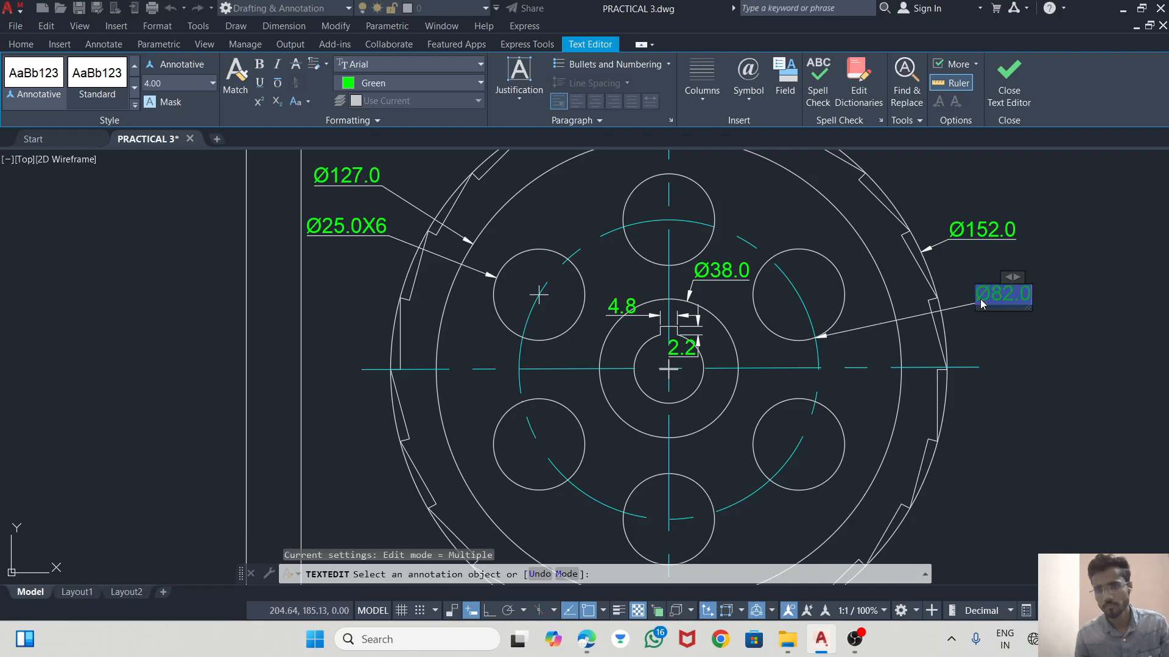
left_click(1007, 297)
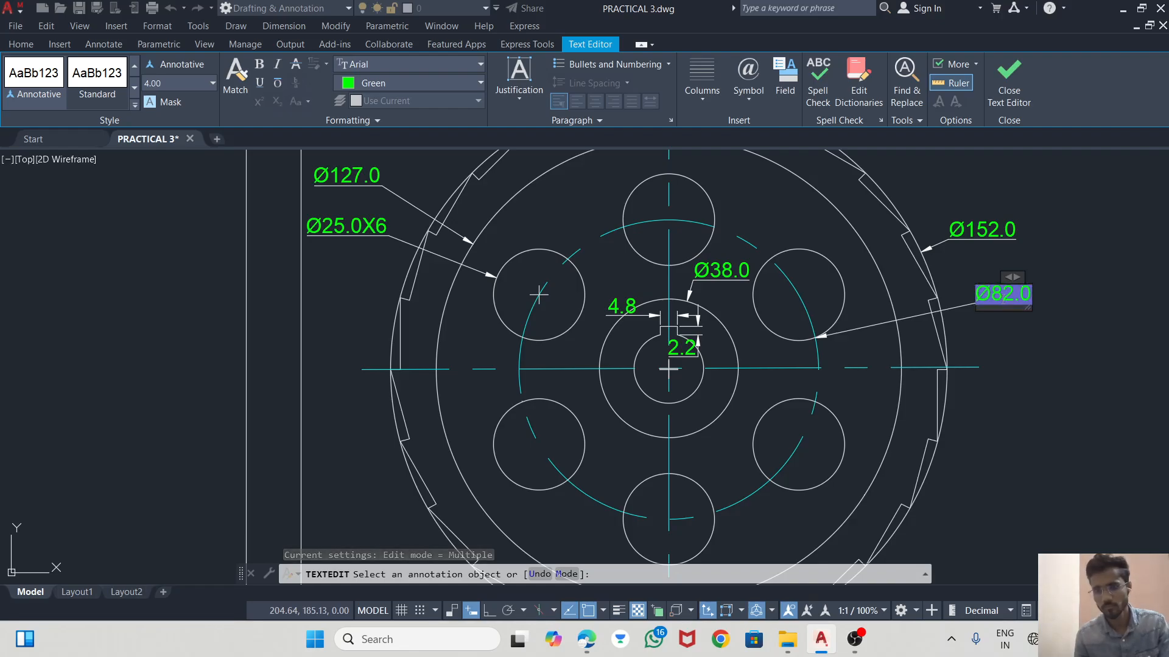
type("PC")
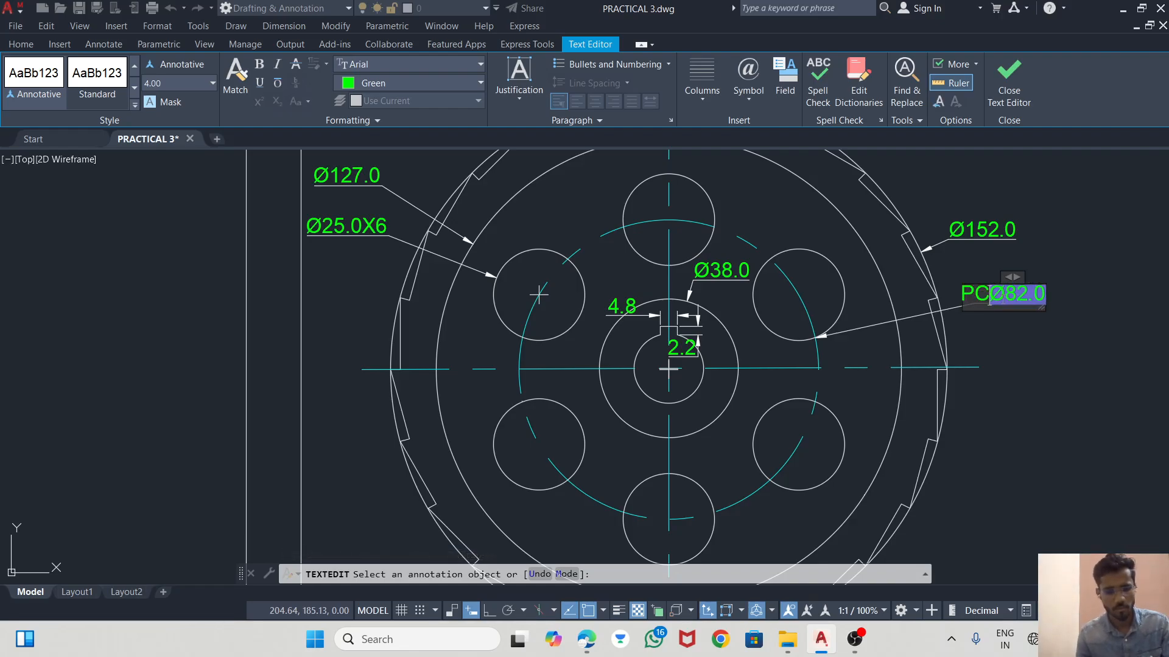
type("D")
left_click(1051, 365)
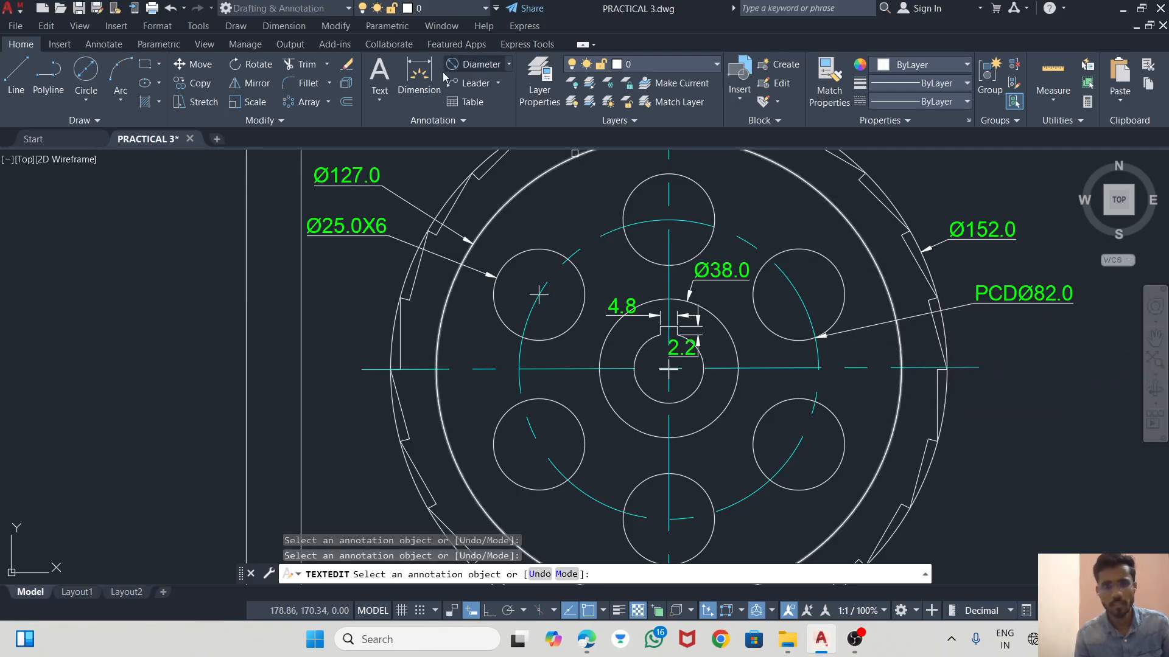
- Add another diameter dimension to the rim's inner circle, placing its text outside the wheel below the pitch circle's dimension
left_click(475, 65)
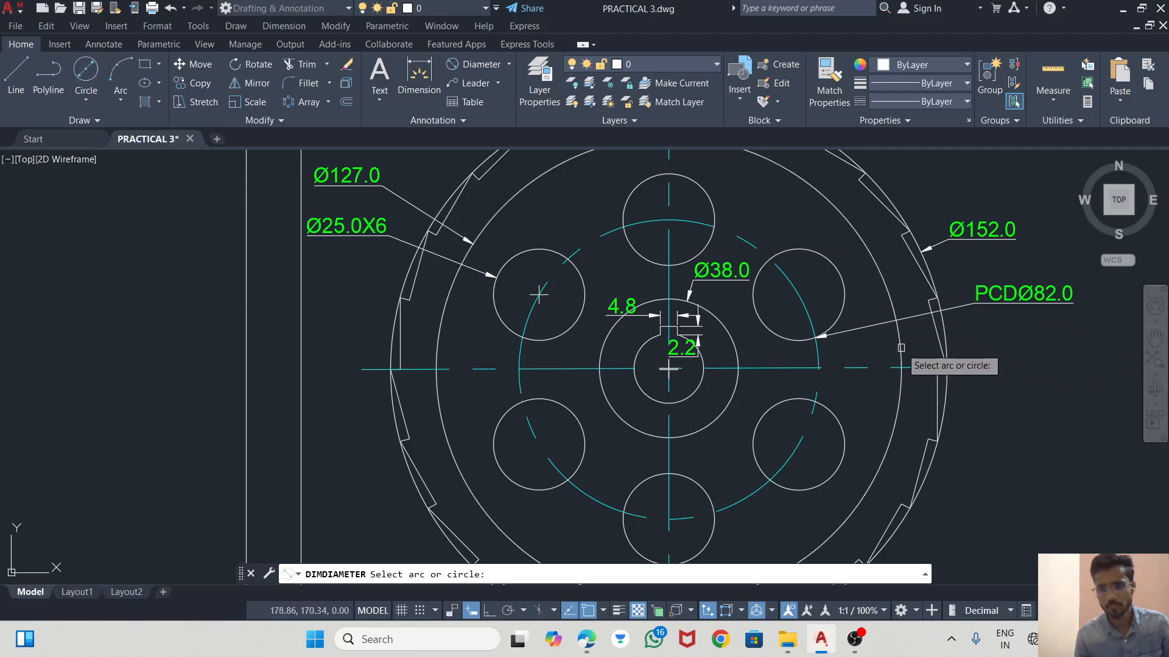
left_click(902, 360)
left_click(1025, 402)
scroll(864, 438, "down", 4)
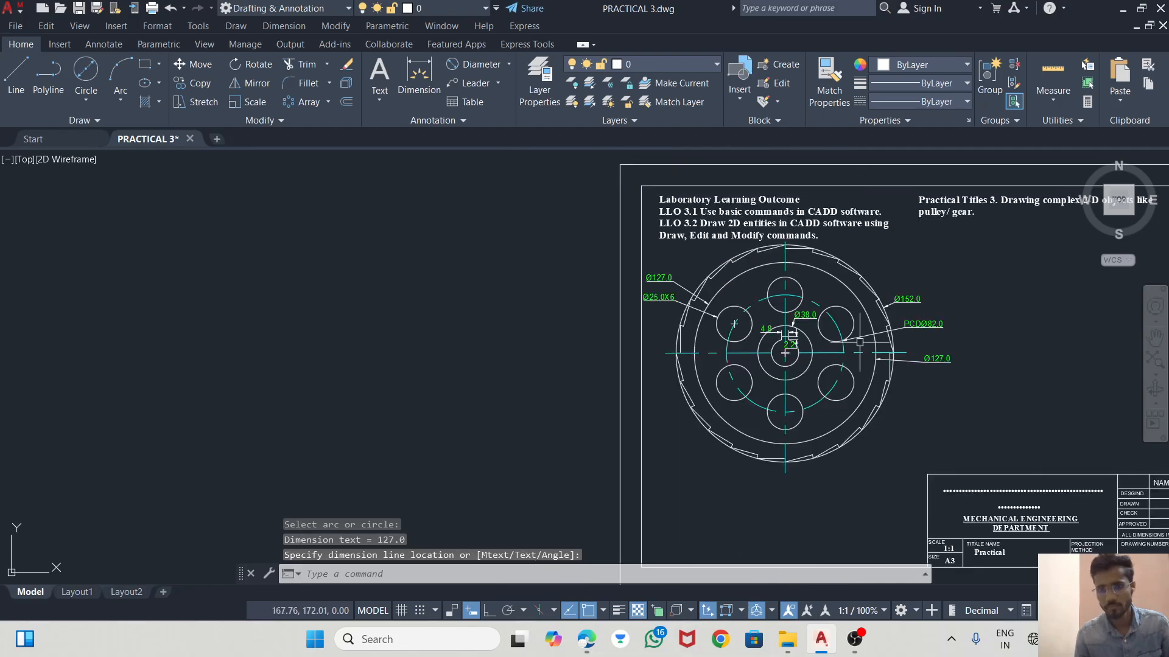
- Add an angular dimension between the short edges of two adjacent teeth at the wheel's right edge, placing it just outside the wheel
scroll(841, 407, "up", 2)
scroll(940, 259, "up", 5)
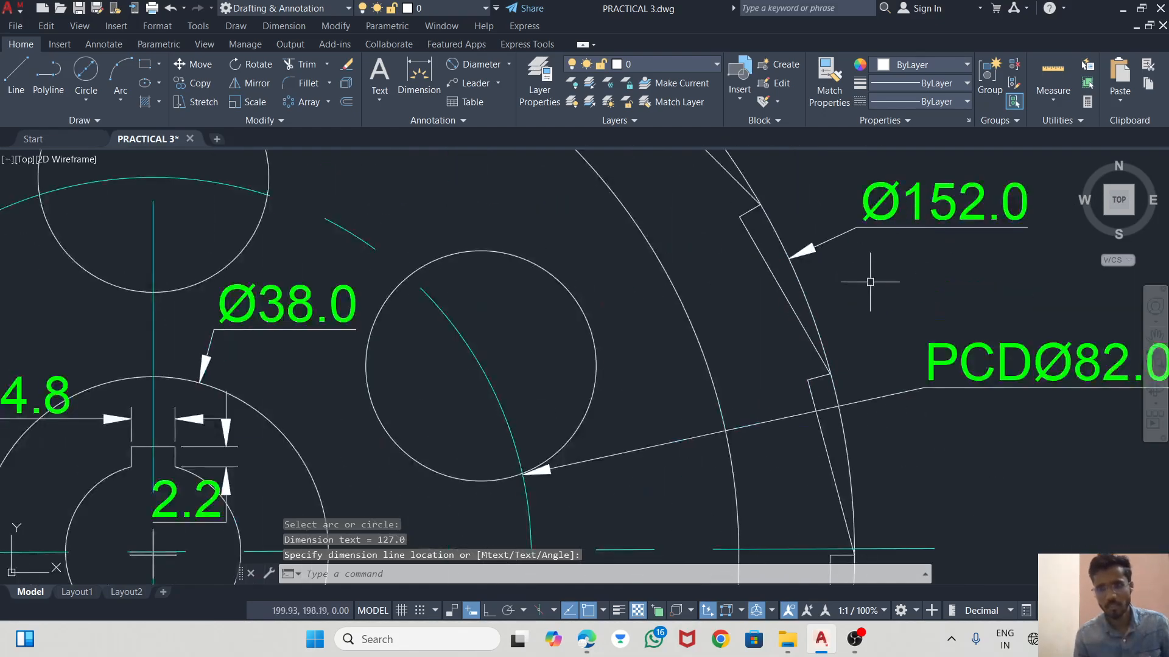
scroll(640, 229, "down", 2)
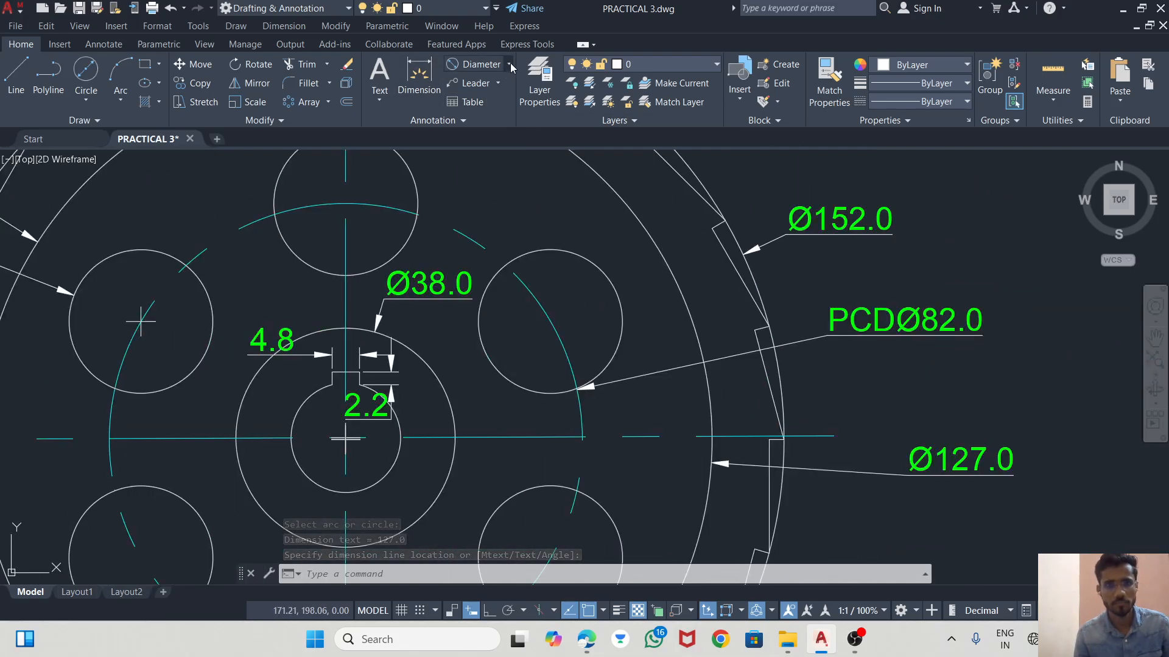
left_click(510, 66)
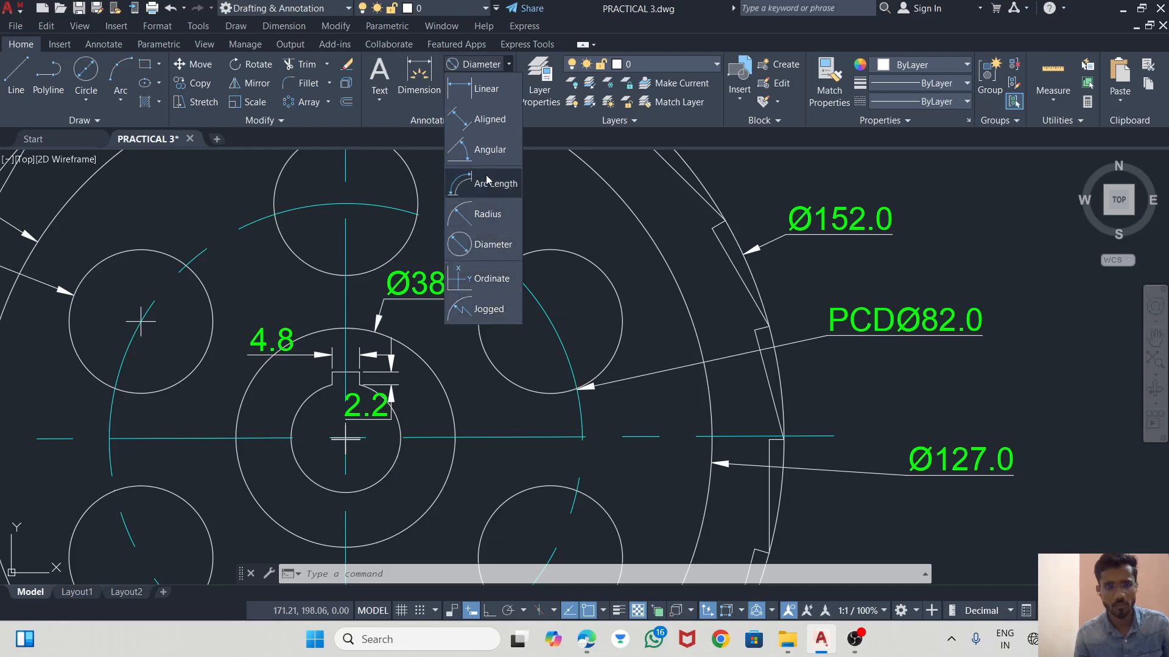
left_click(487, 149)
scroll(774, 426, "up", 2)
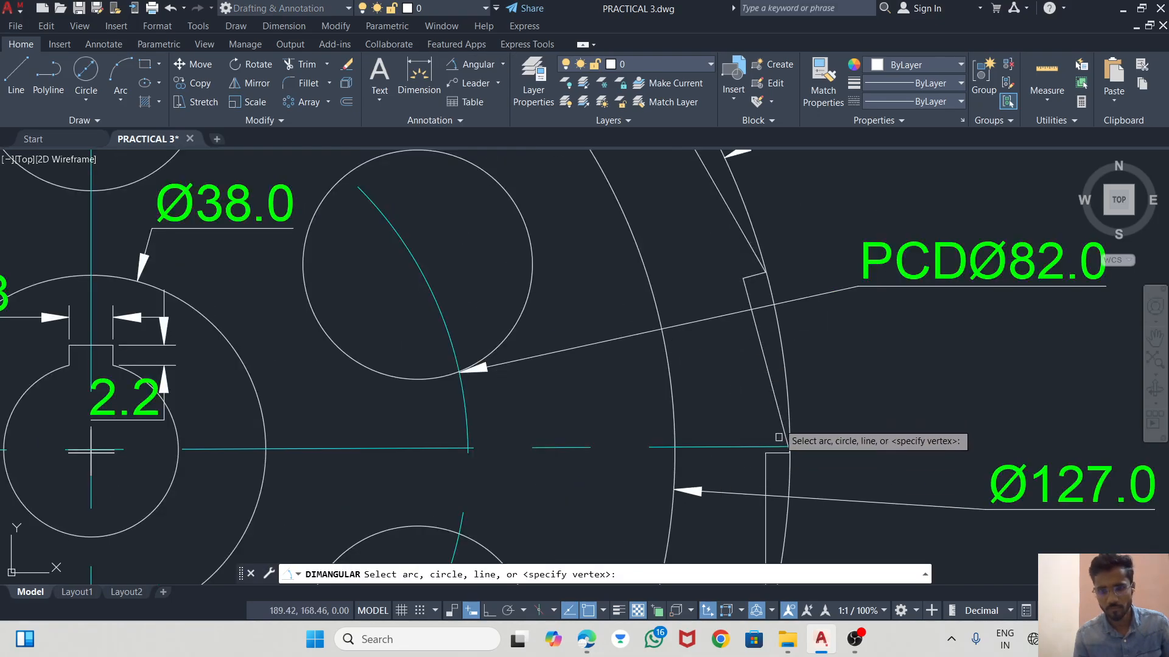
scroll(783, 441, "down", 4)
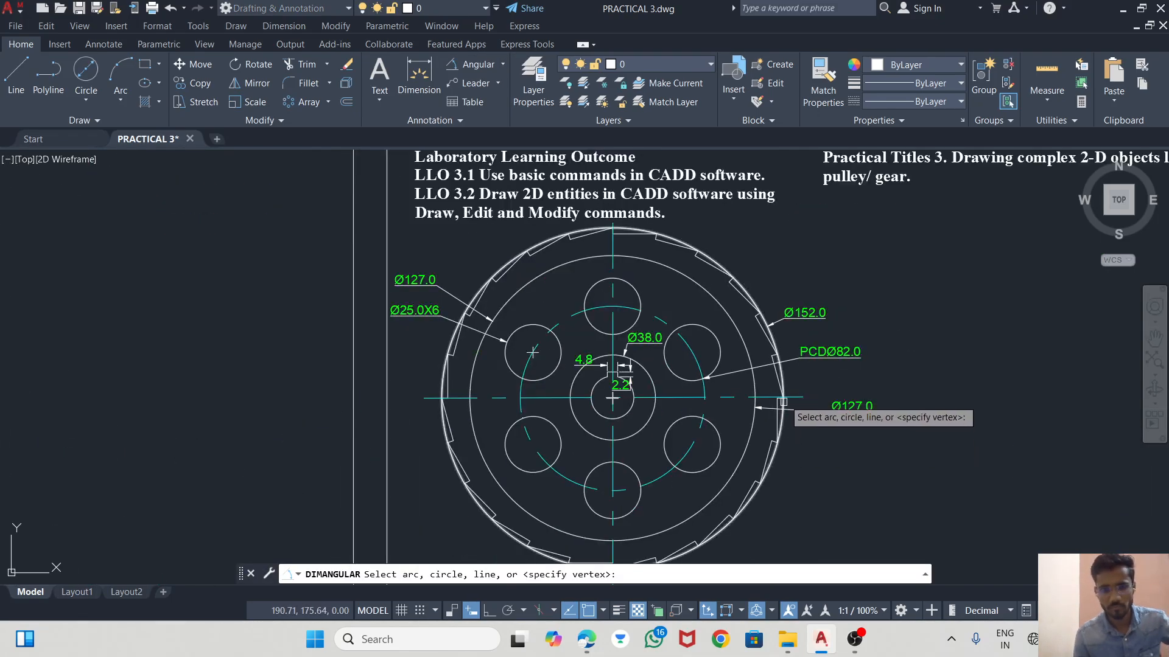
scroll(783, 402, "up", 4)
scroll(776, 404, "up", 2)
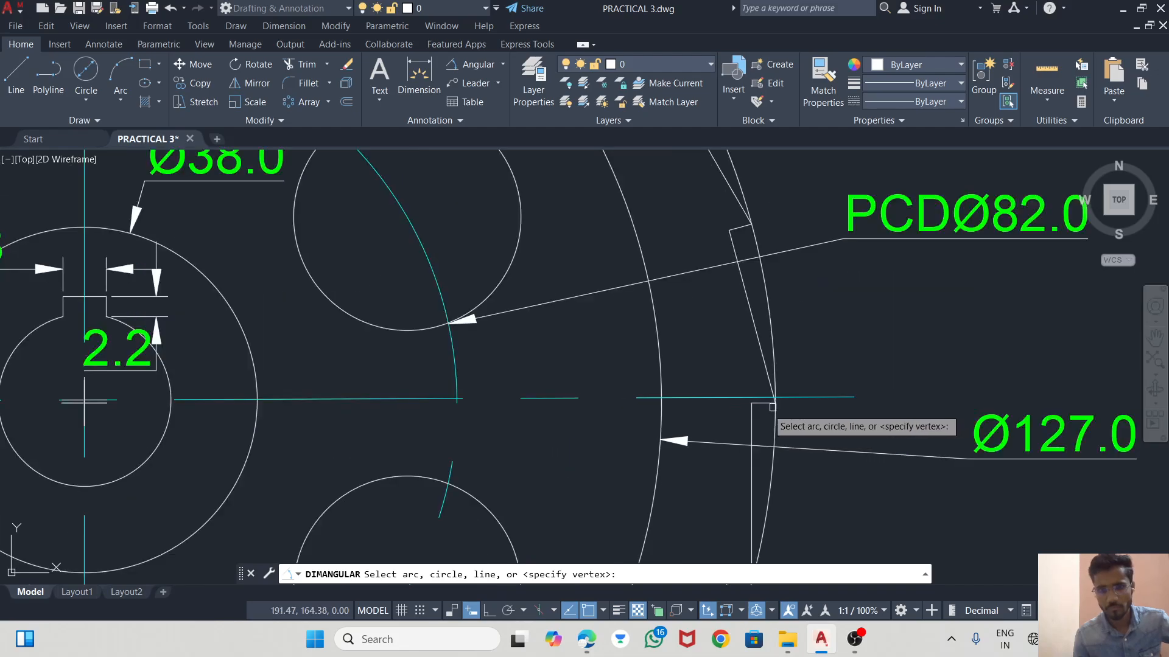
left_click(770, 389)
left_click(745, 239)
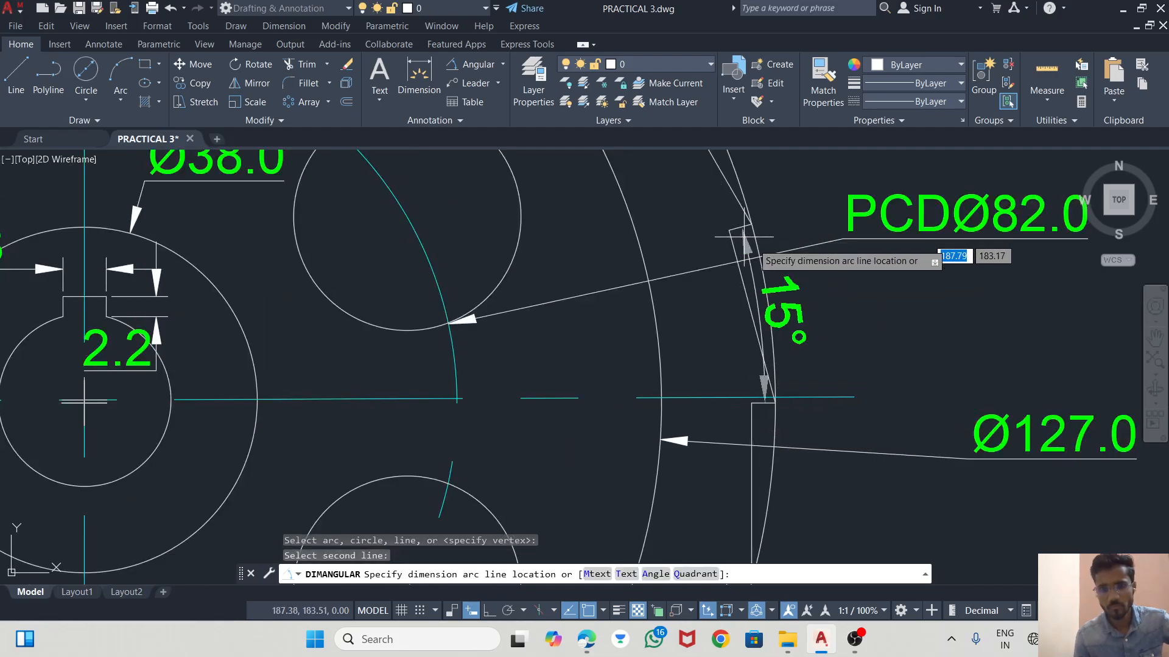
left_click(831, 221)
scroll(829, 221, "down", 2)
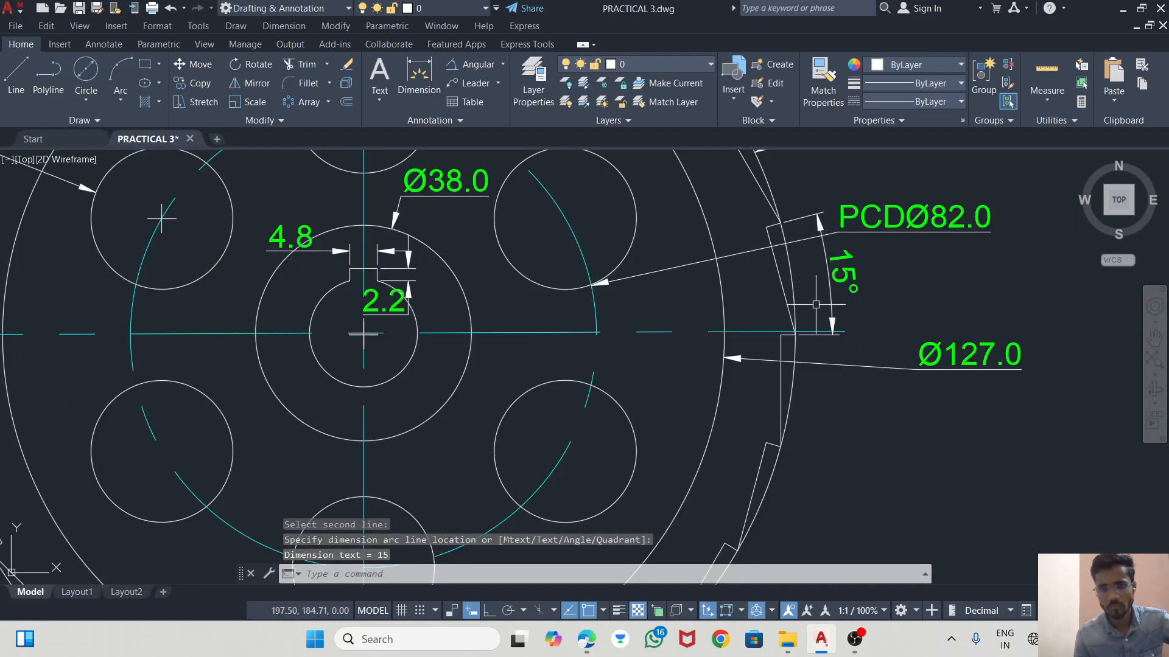
key("Escape")
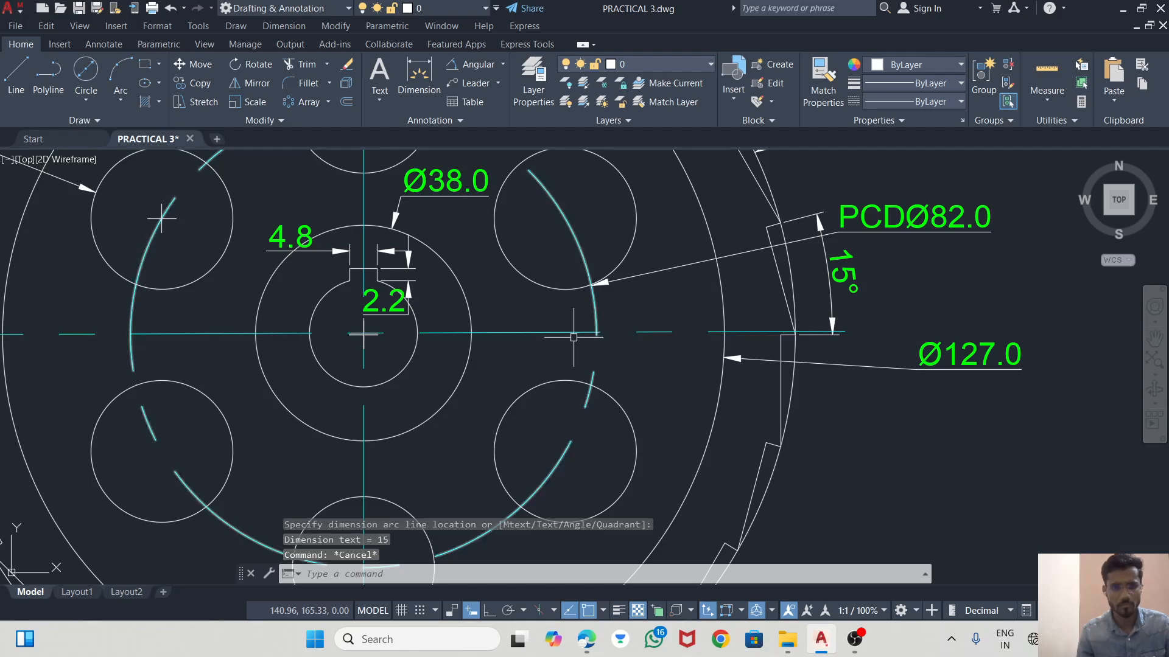
- Try to move the horizontal centre line by its midpoint onto the wheel's centre
scroll(418, 341, "up", 4)
left_click(469, 318)
scroll(262, 330, "up", 3)
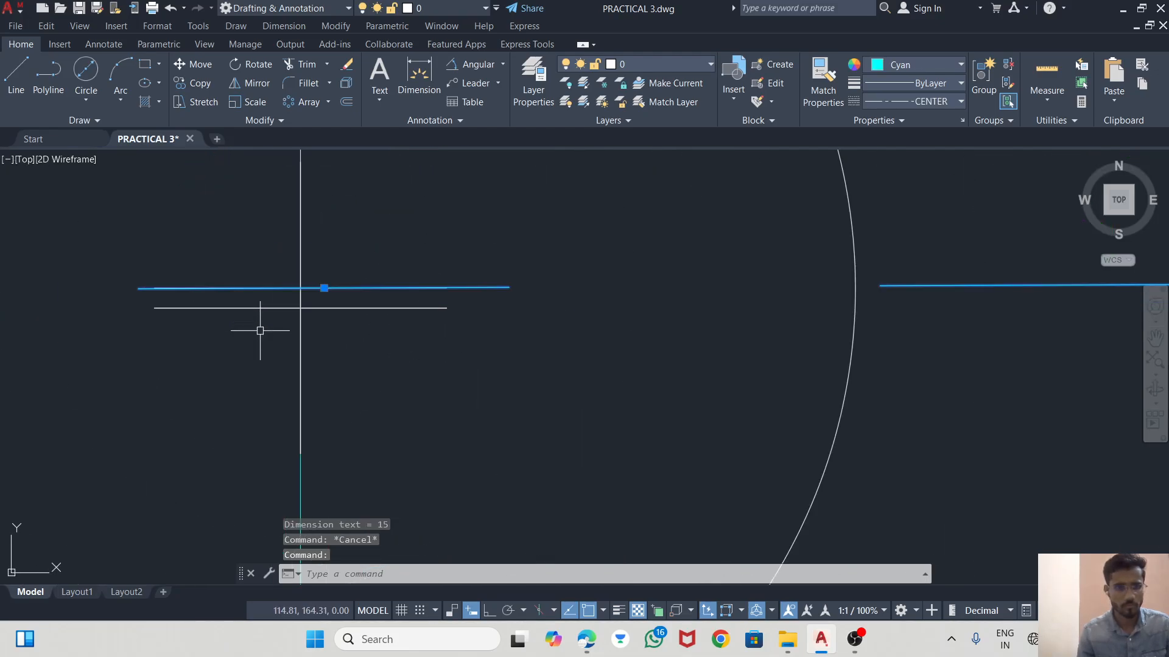
left_click(324, 287)
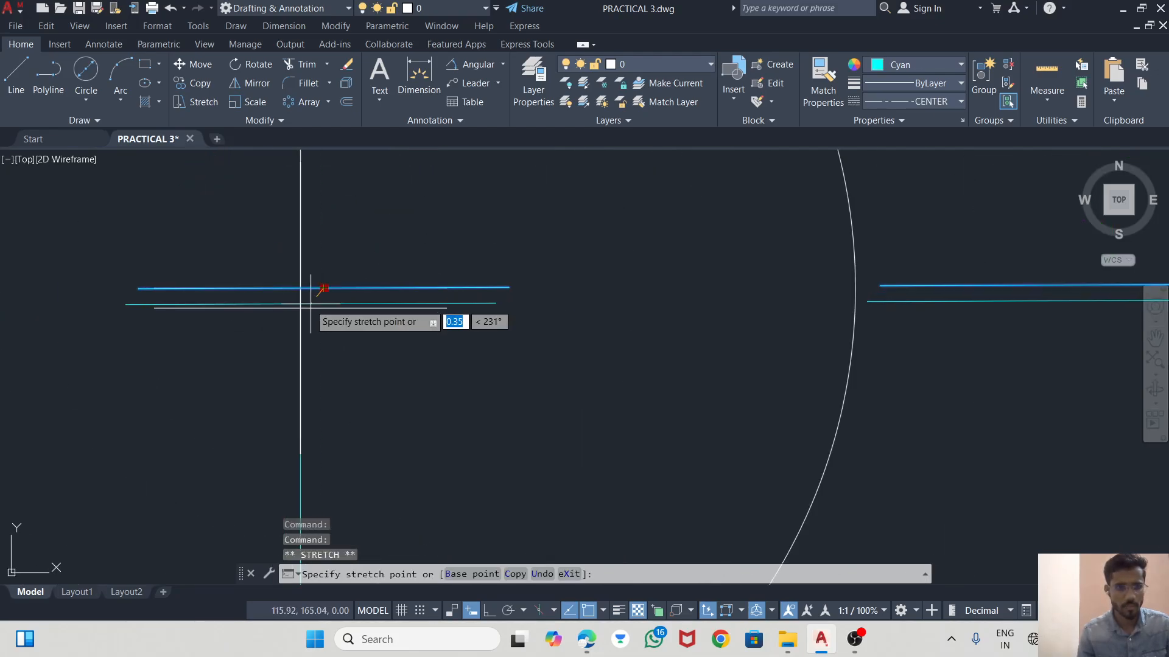
scroll(300, 298, "down", 5)
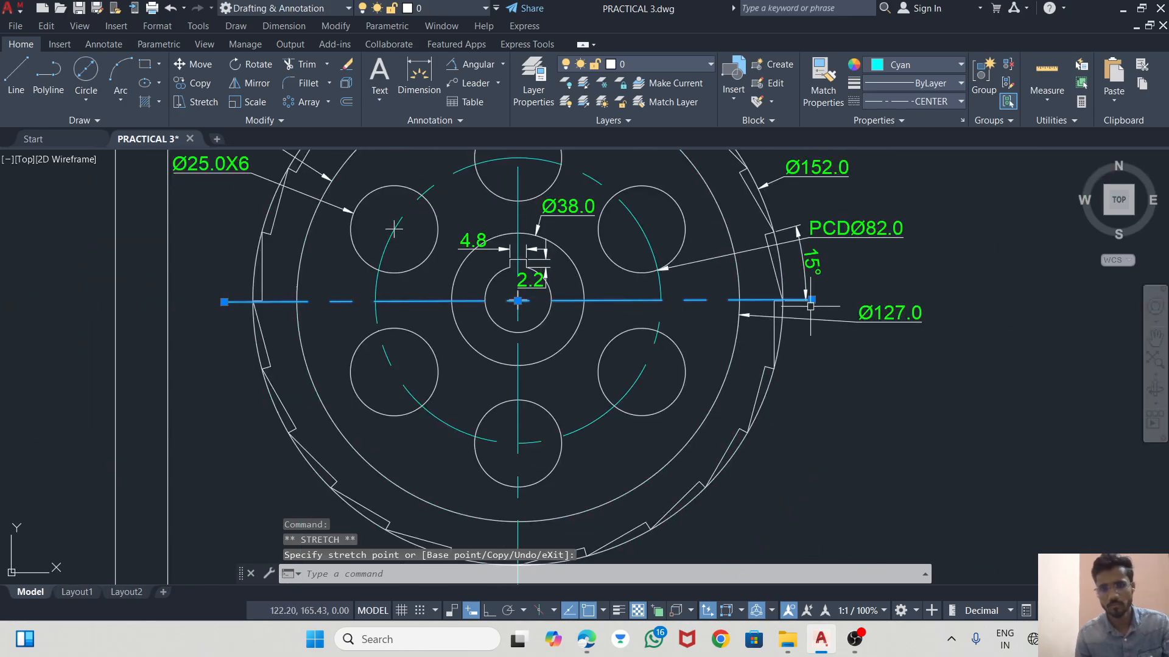
- Move the horizontal centre line by its midpoint to the inner corner of the tooth at the wheel's right edge
scroll(791, 299, "up", 5)
scroll(799, 300, "down", 2)
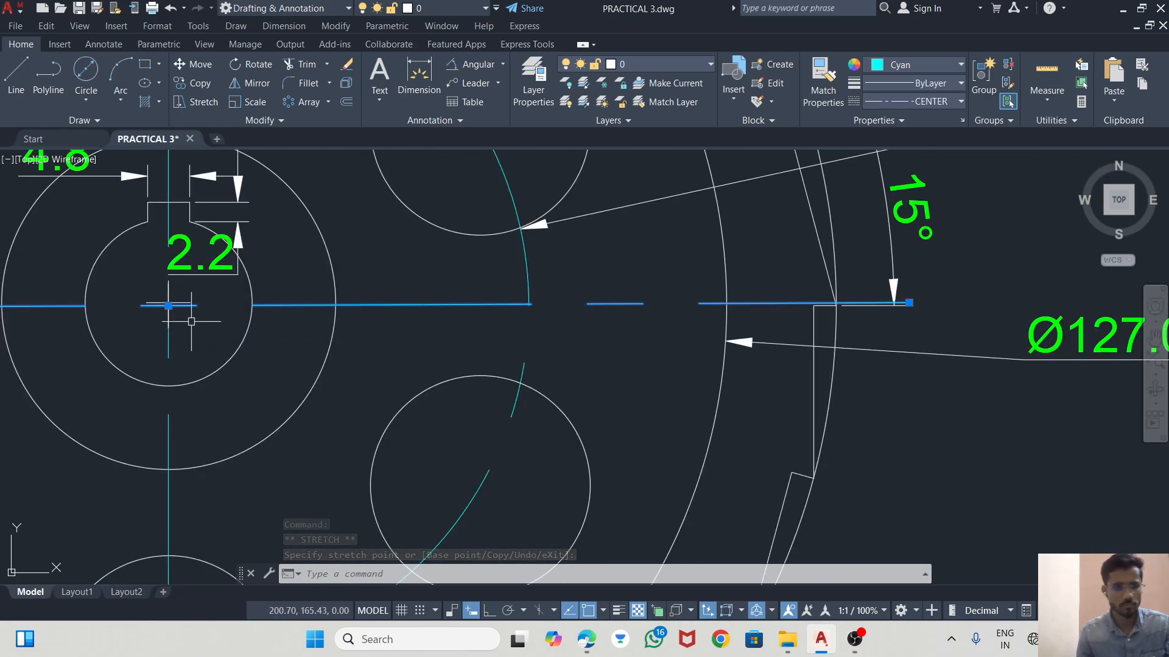
left_click(168, 306)
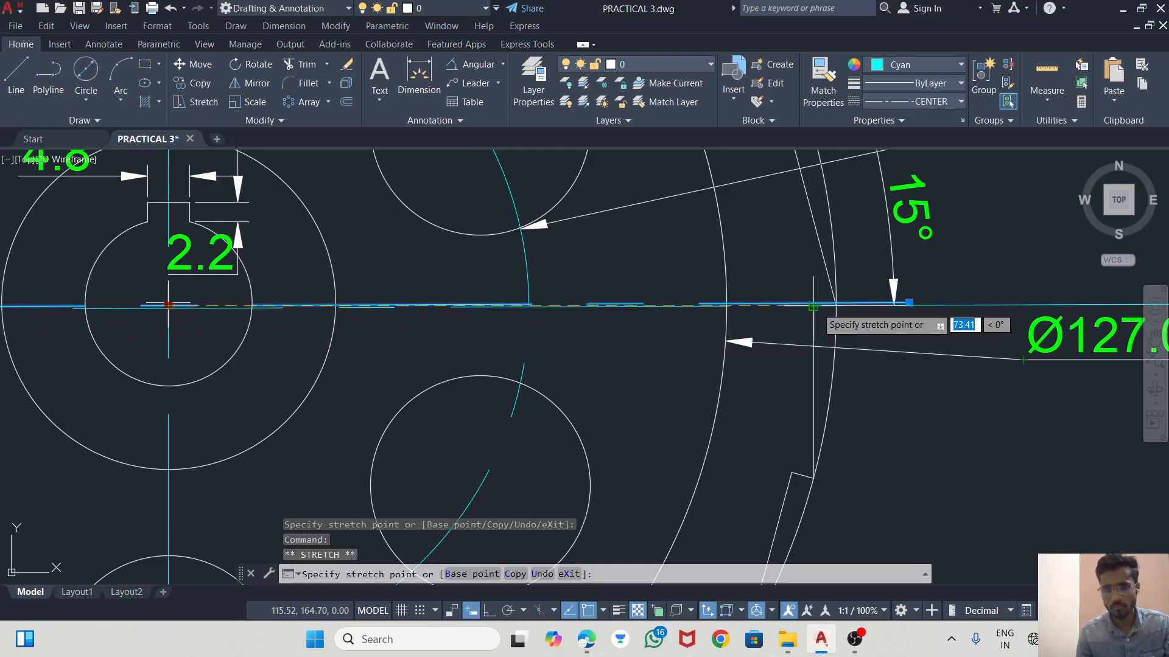
key("Escape")
scroll(151, 342, "down", 6)
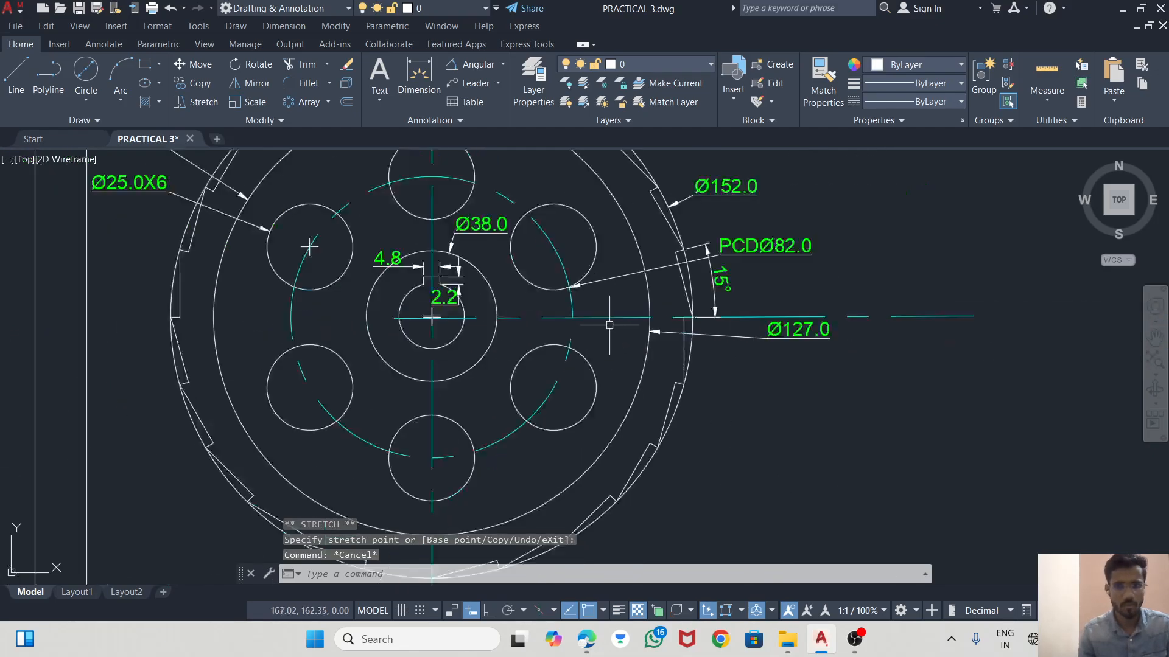
scroll(484, 311, "up", 4)
left_click(485, 310)
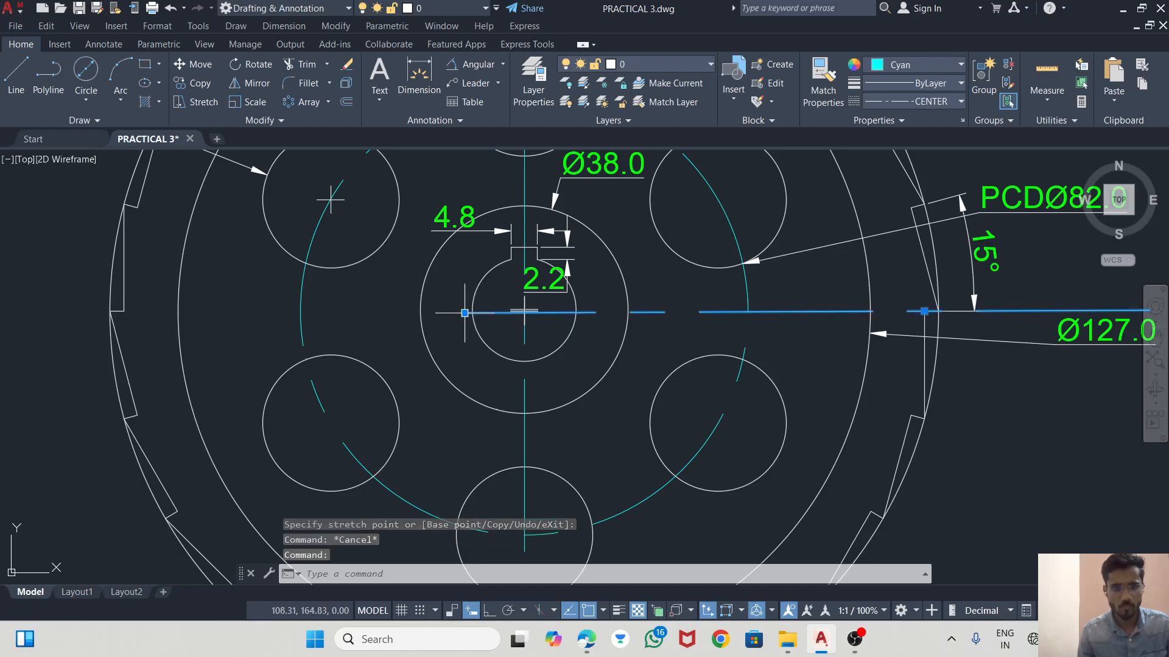
left_click(464, 313)
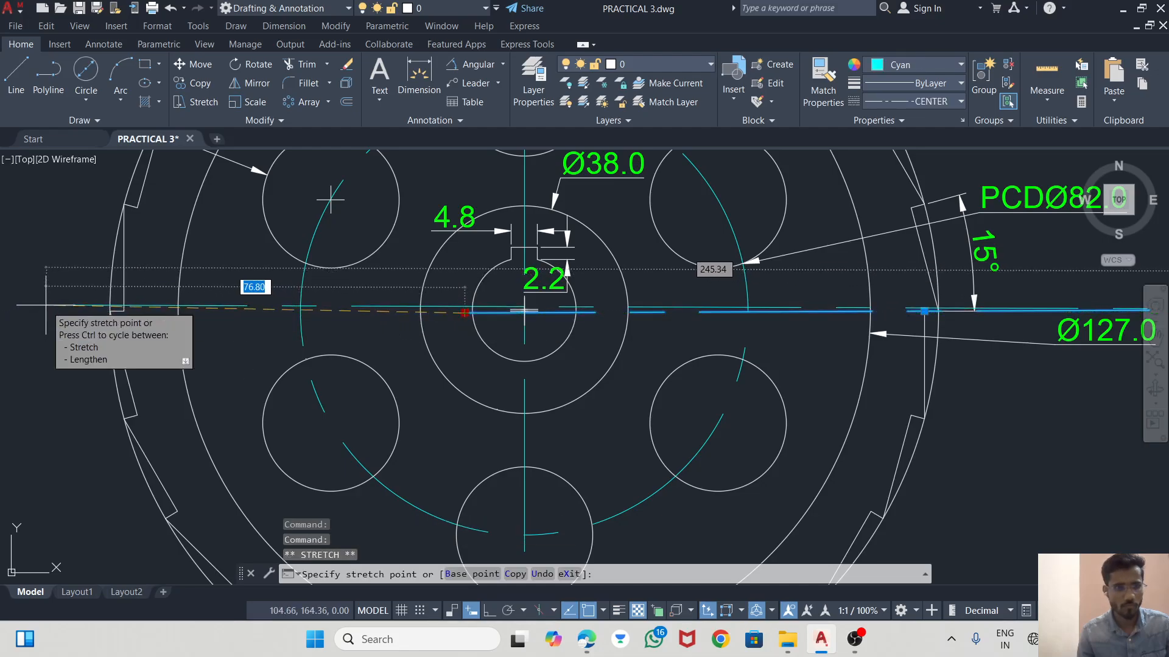
key("Escape")
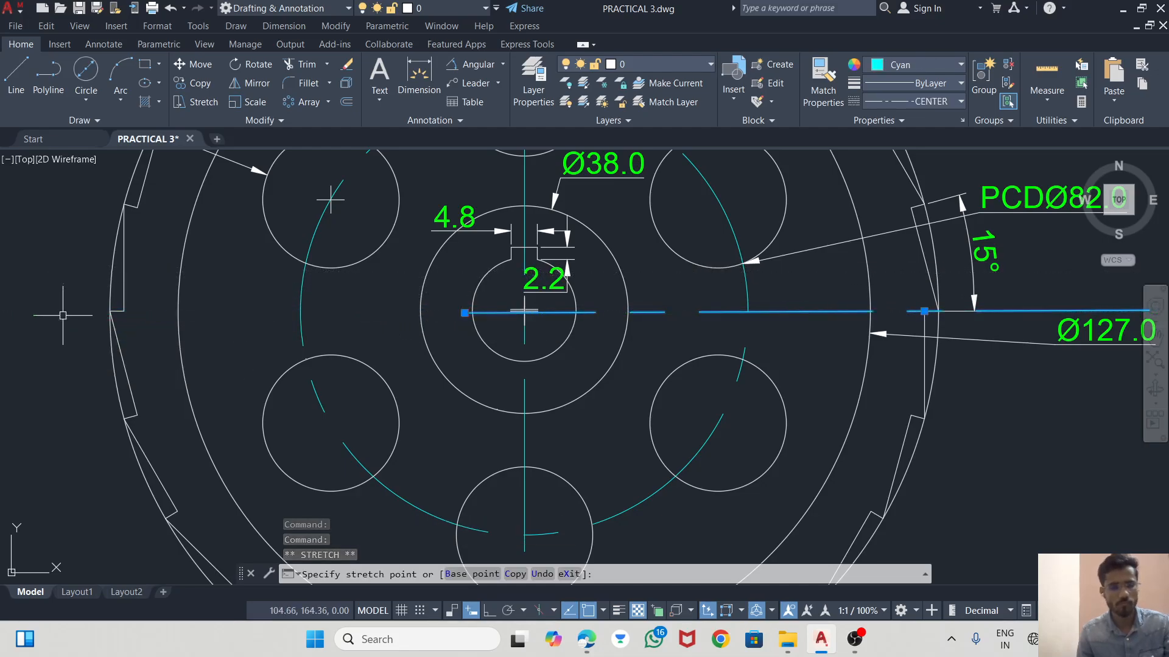
- Undo the last grip moves of the horizontal centre line
key("ctrl+z")
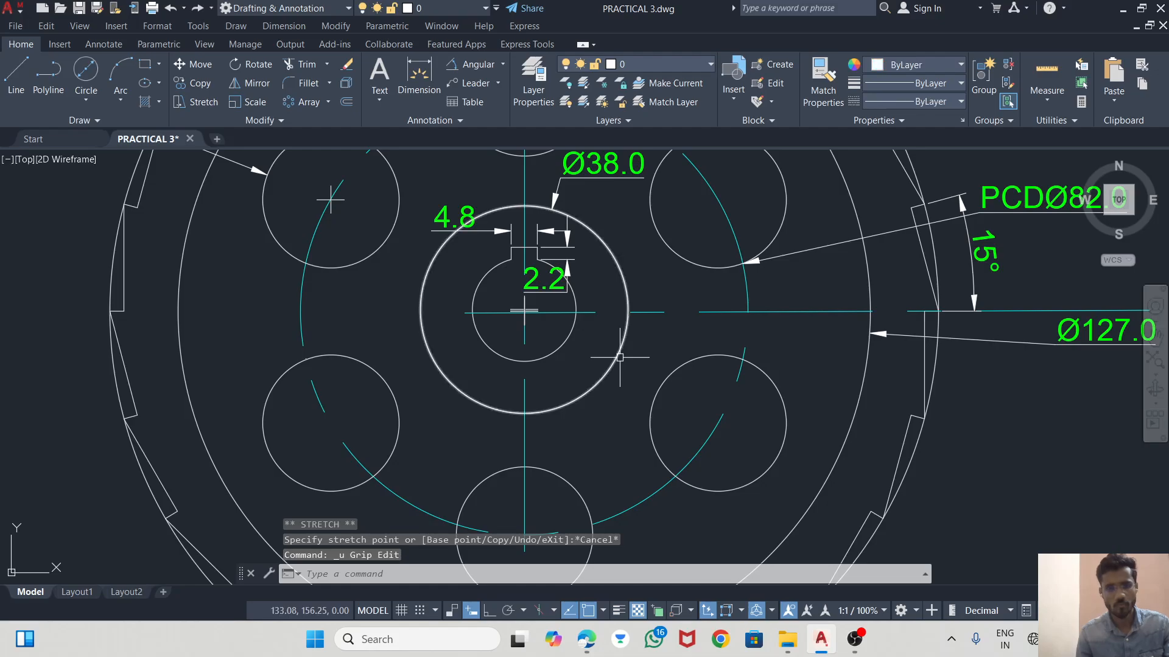
scroll(619, 358, "up", 2)
key("ctrl+z")
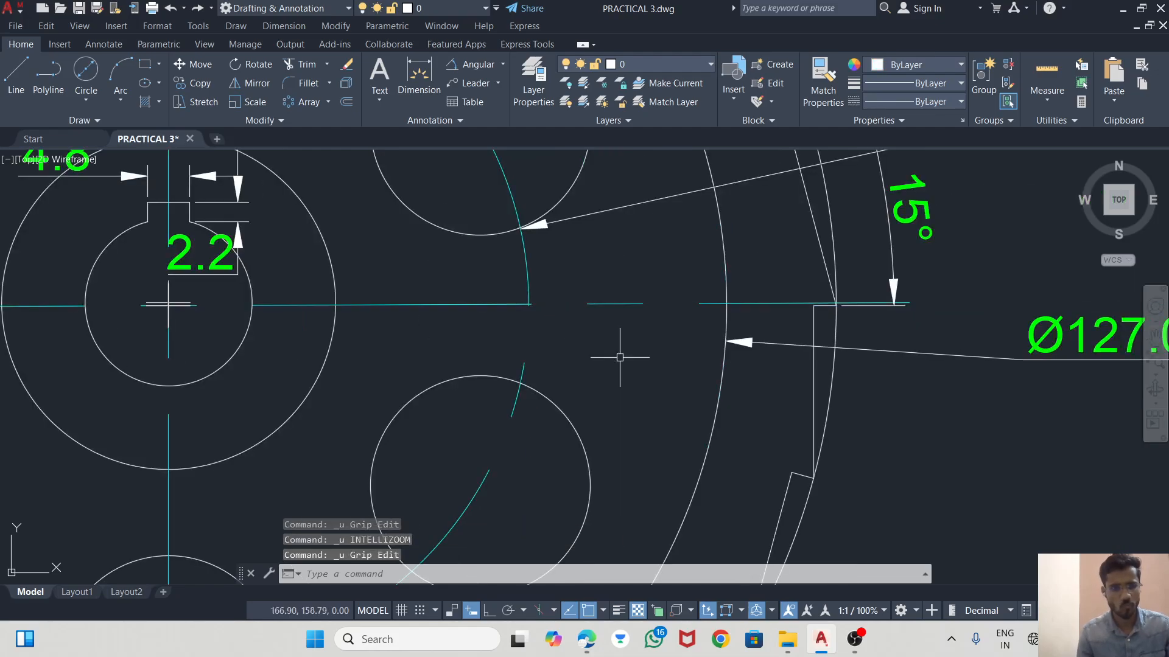
scroll(620, 358, "down", 8)
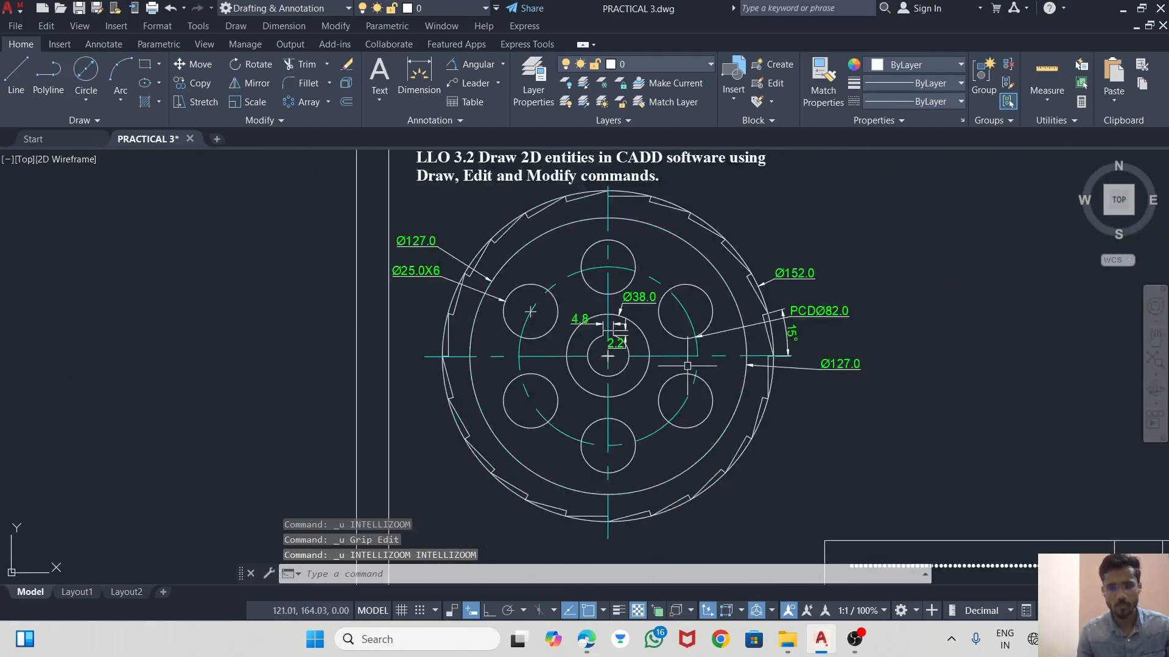
- Examine how the horizontal and vertical centre lines run through the wheel's centre, holes and teeth
scroll(637, 364, "up", 3)
scroll(637, 364, "up", 1)
scroll(595, 364, "down", 1)
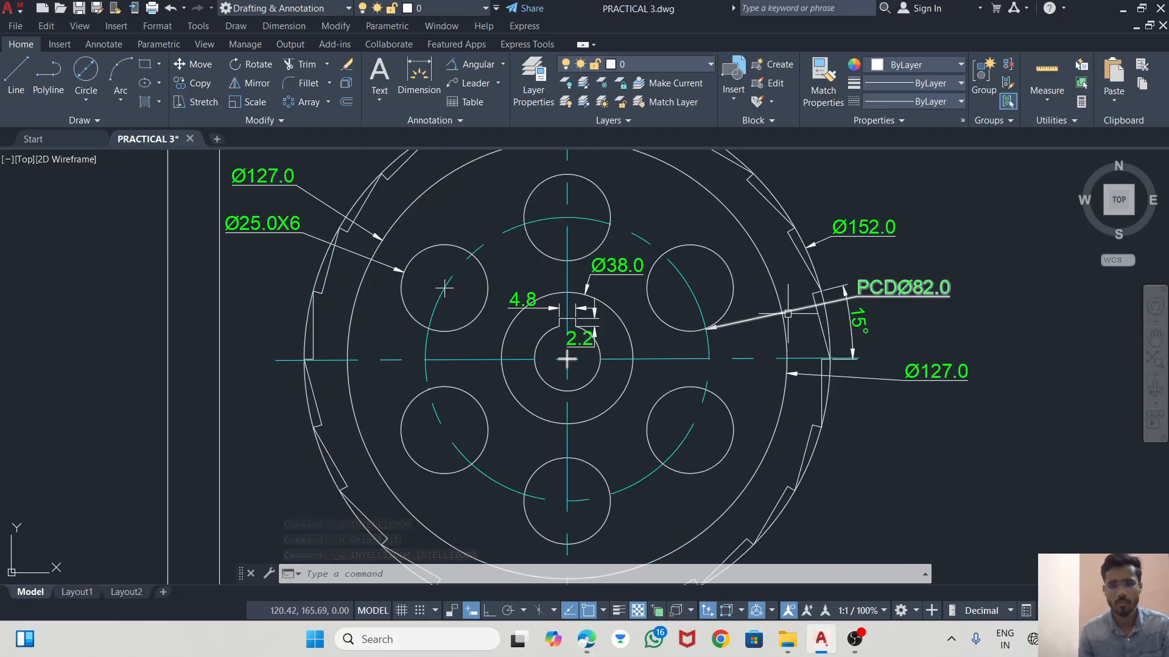
scroll(796, 272, "up", 4)
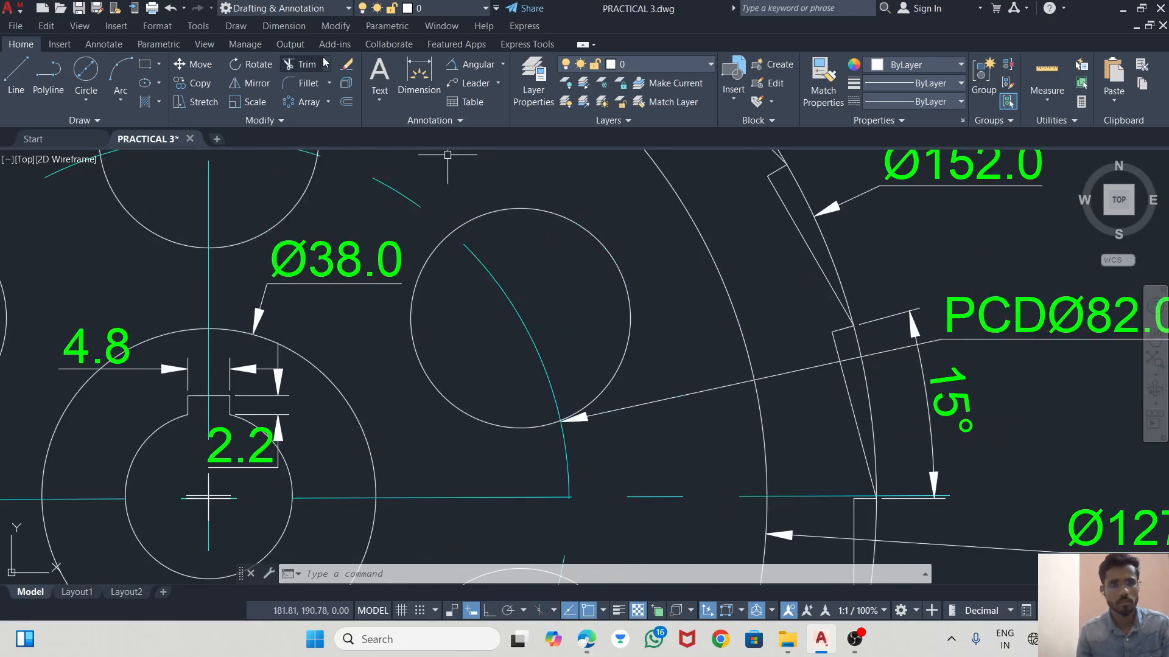
scroll(643, 328, "down", 6)
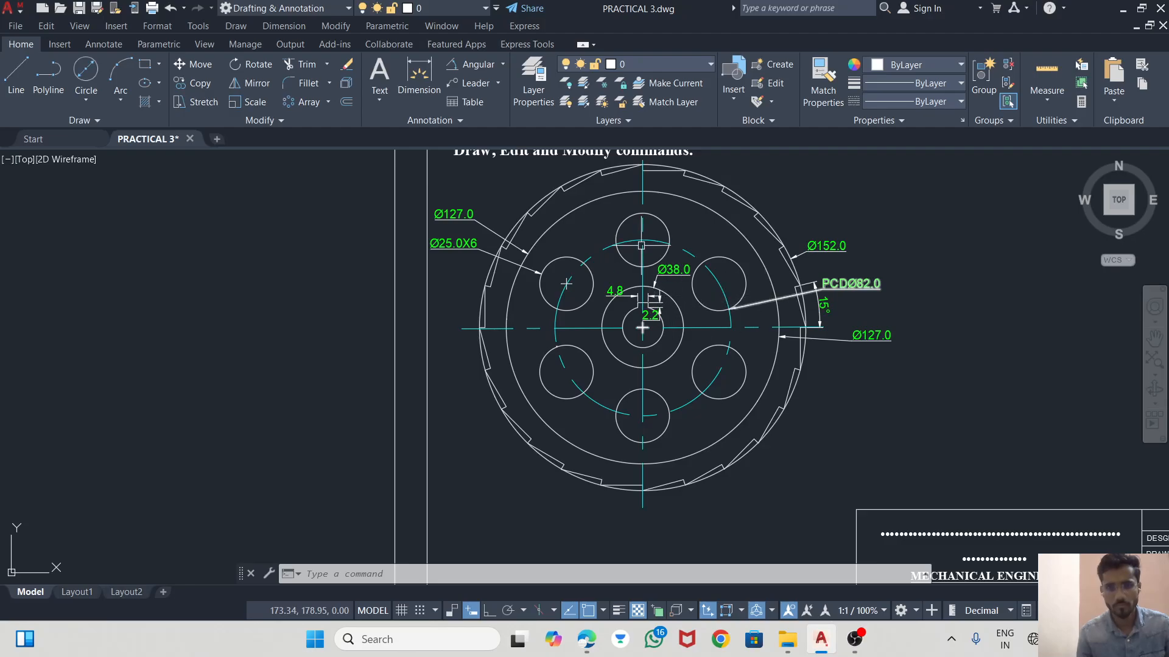
scroll(642, 167, "up", 4)
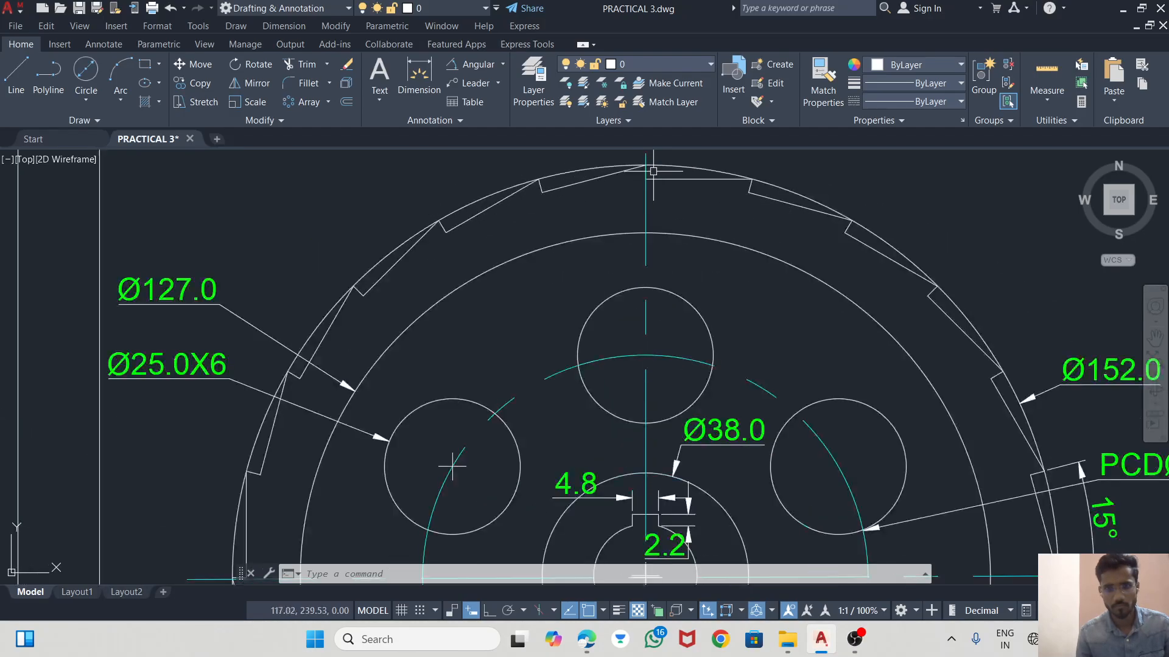
scroll(654, 171, "down", 2)
scroll(661, 419, "up", 2)
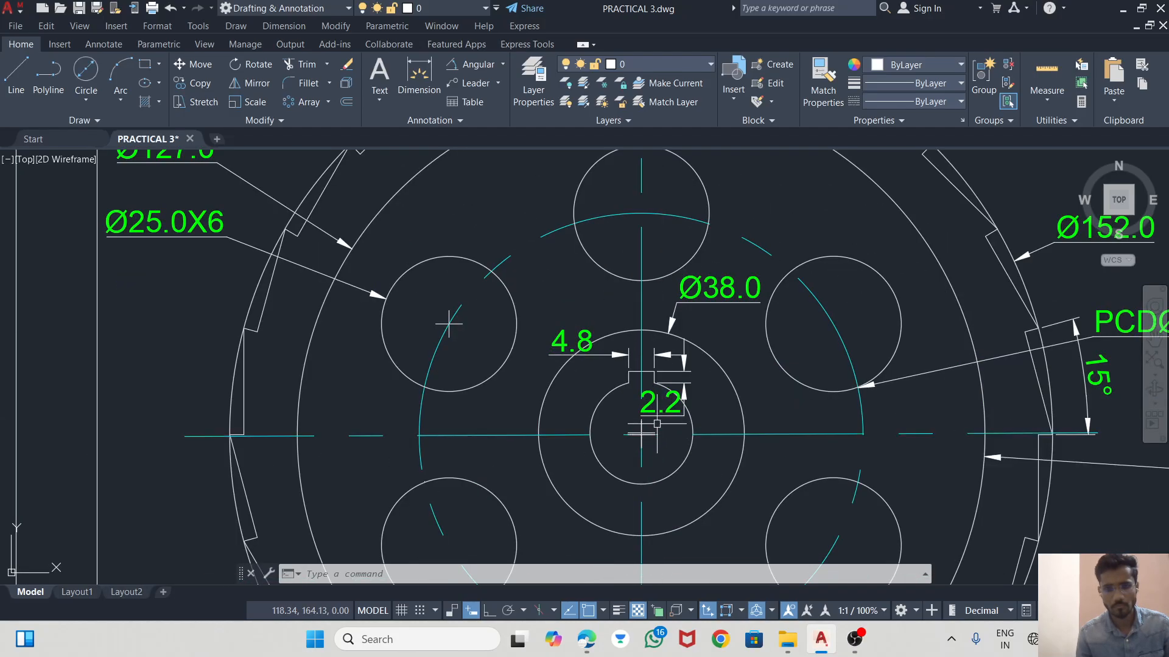
- Check the centre positions of the hub and bore circles around the keyway
left_click(672, 402)
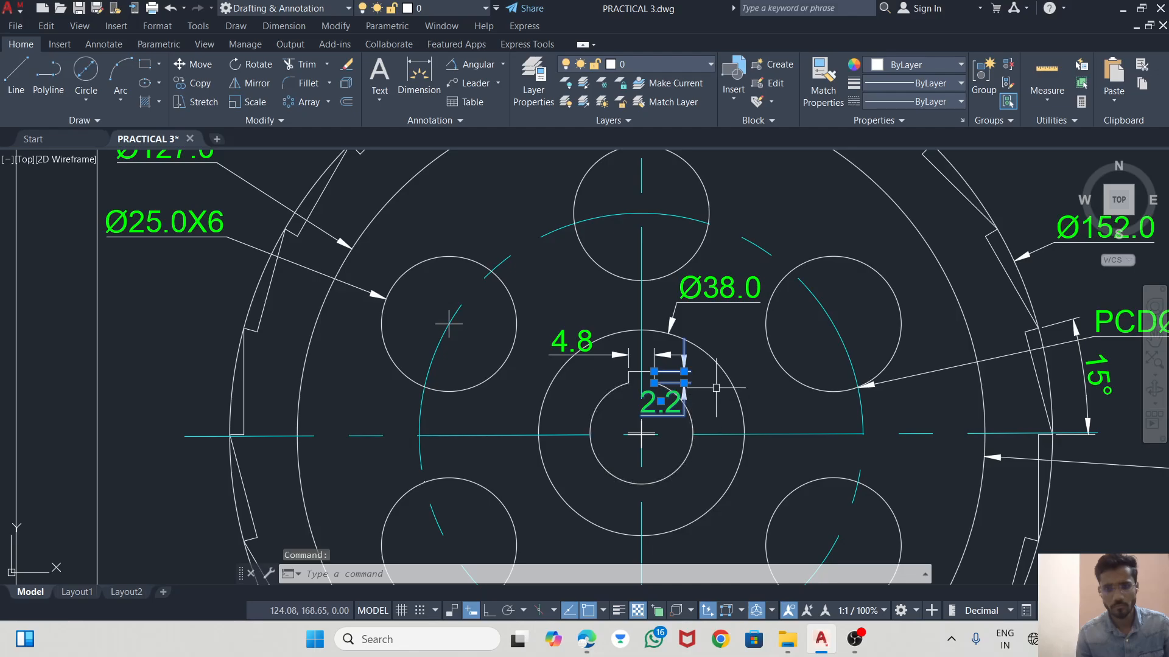
left_click(730, 376)
left_click(675, 393)
scroll(657, 438, "up", 6)
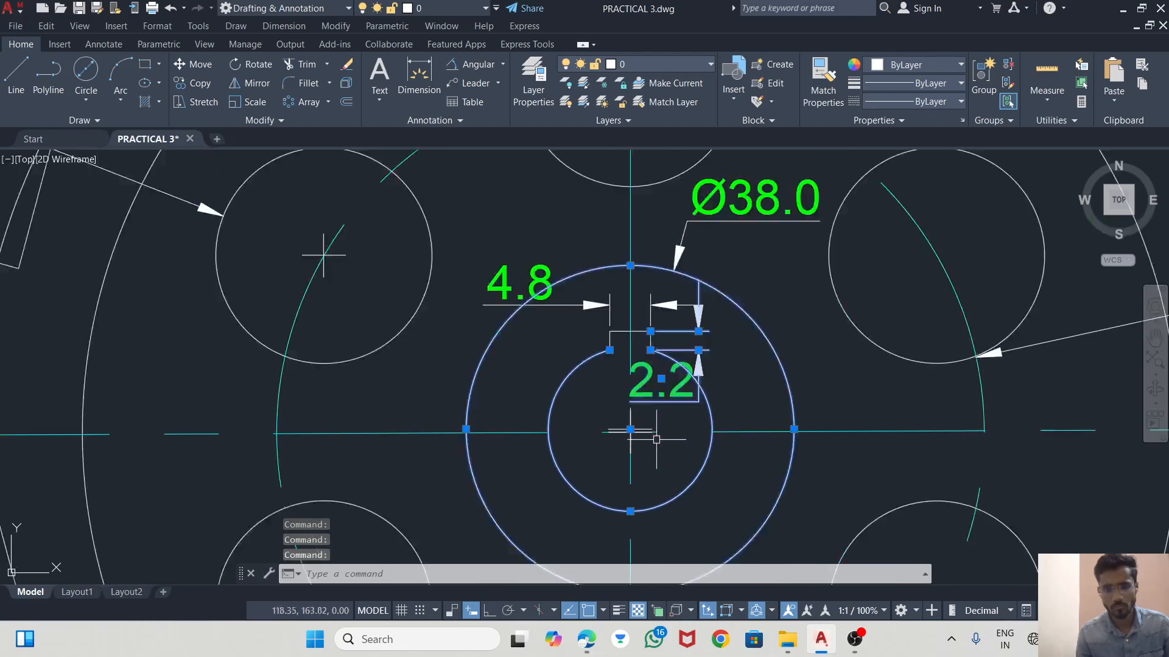
scroll(651, 438, "down", 6)
key("Escape")
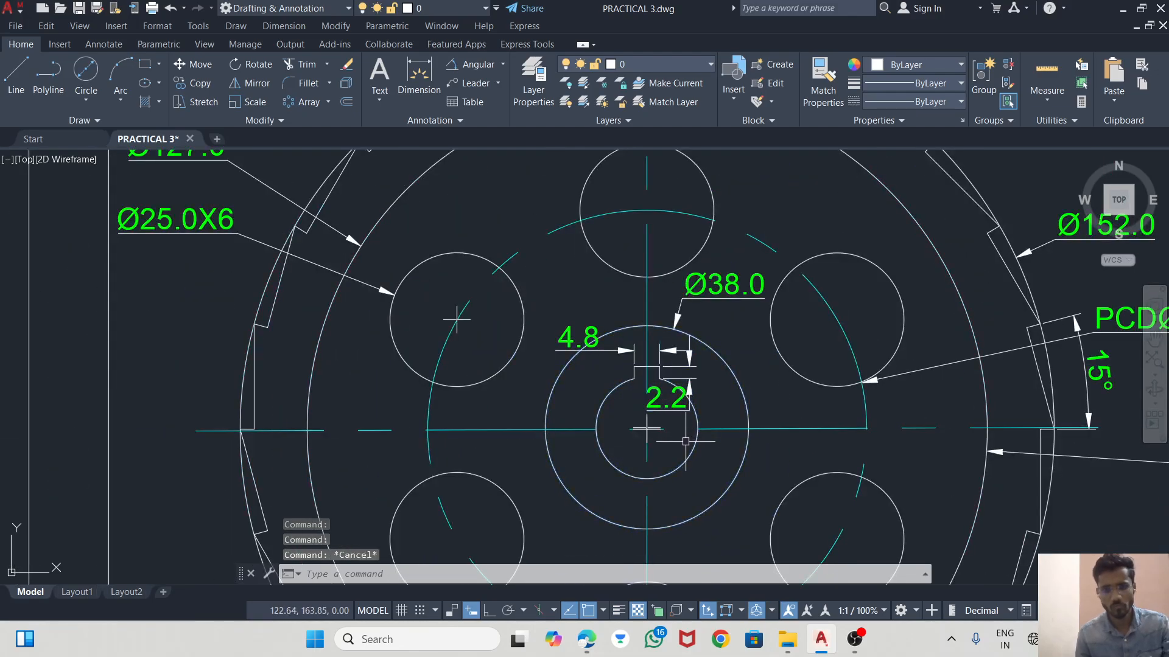
left_click(692, 458)
key("Escape")
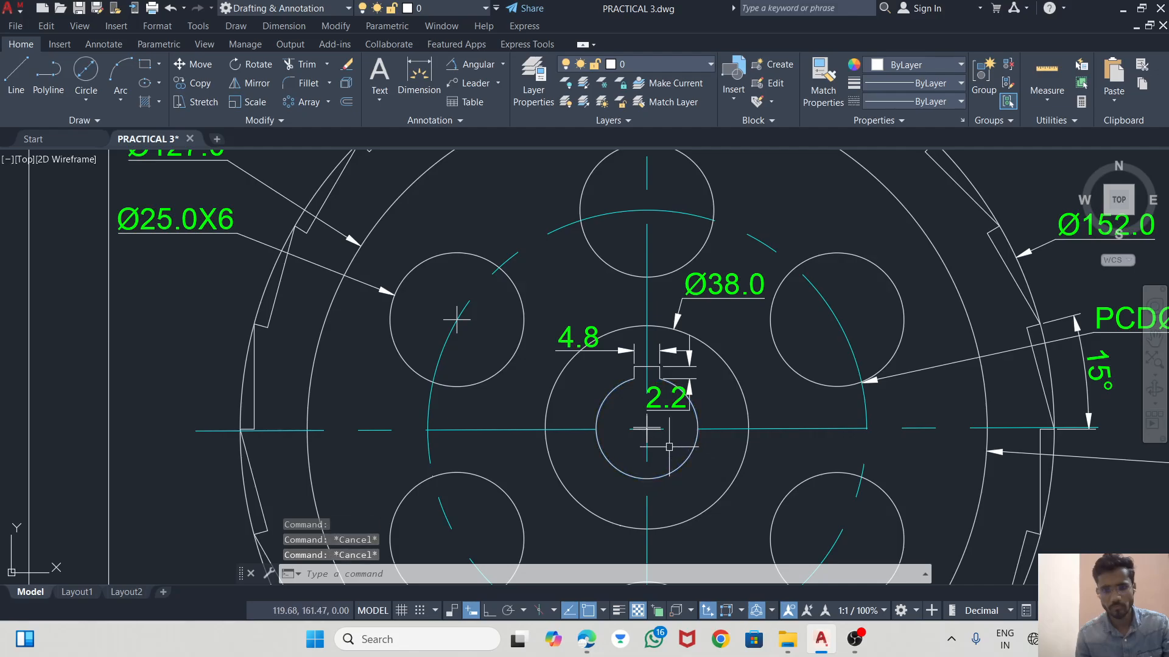
- Move the rim's inner circle by its centre onto the hub circle's centre so both are concentric
left_click(736, 457)
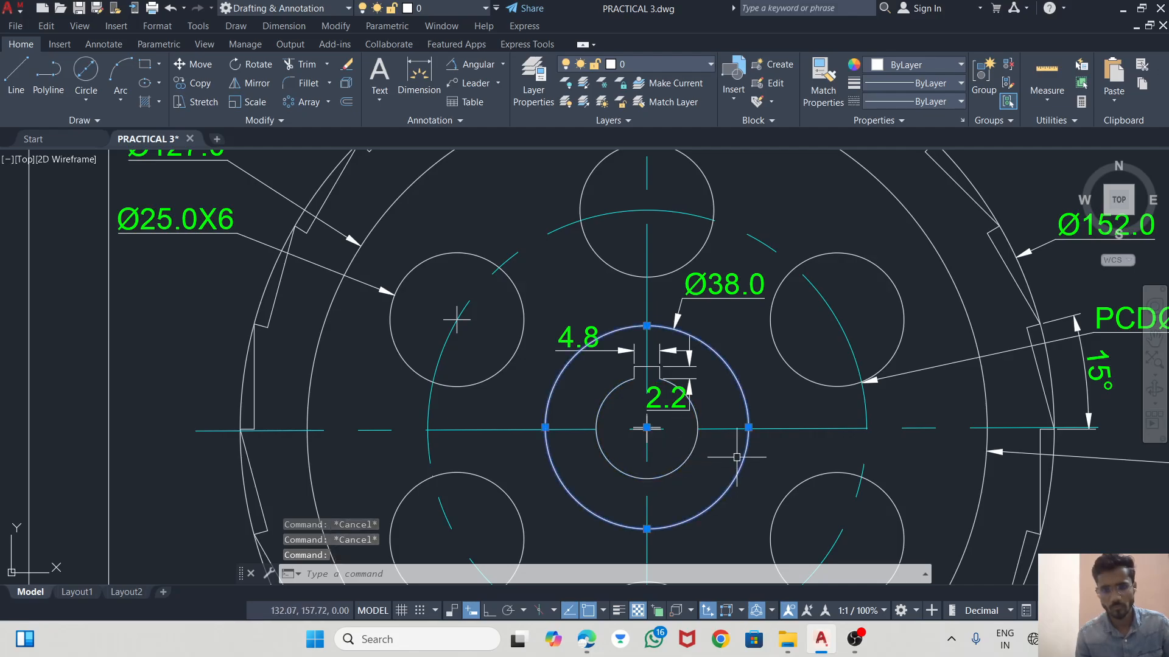
left_click(968, 321)
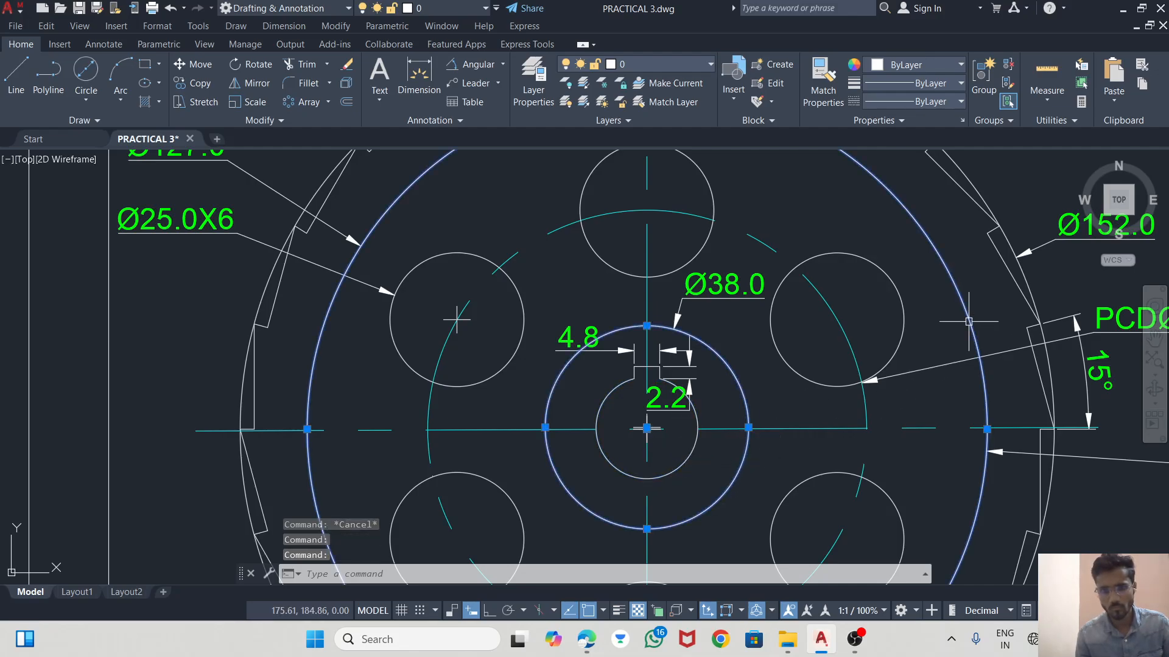
scroll(655, 431, "up", 4)
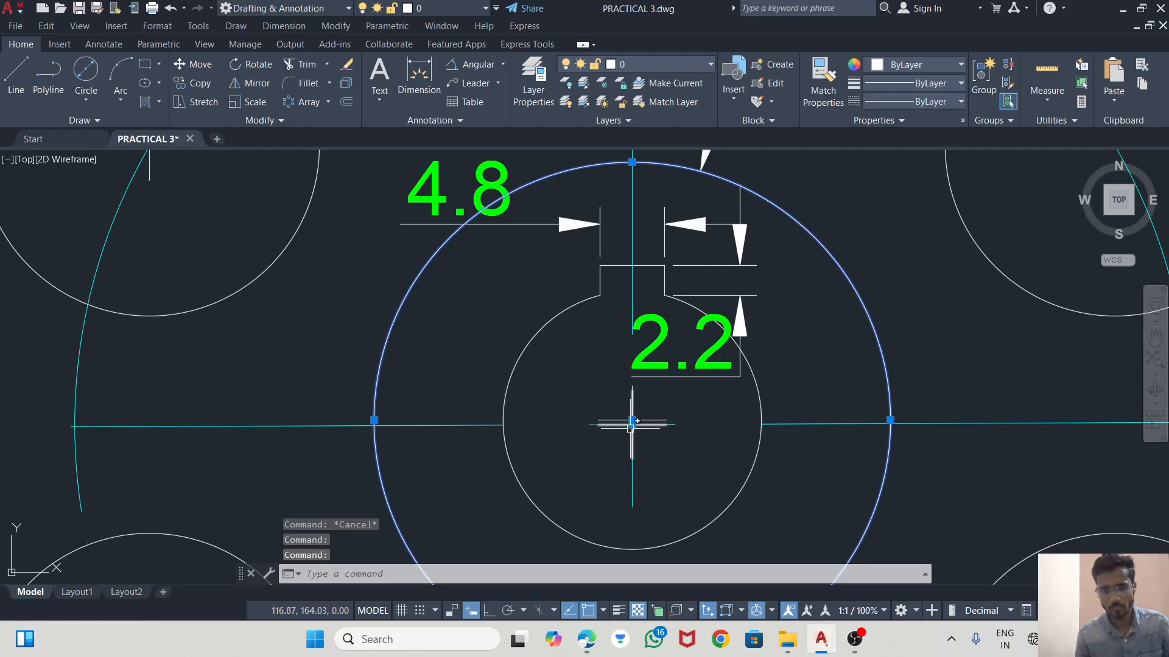
left_click(632, 421)
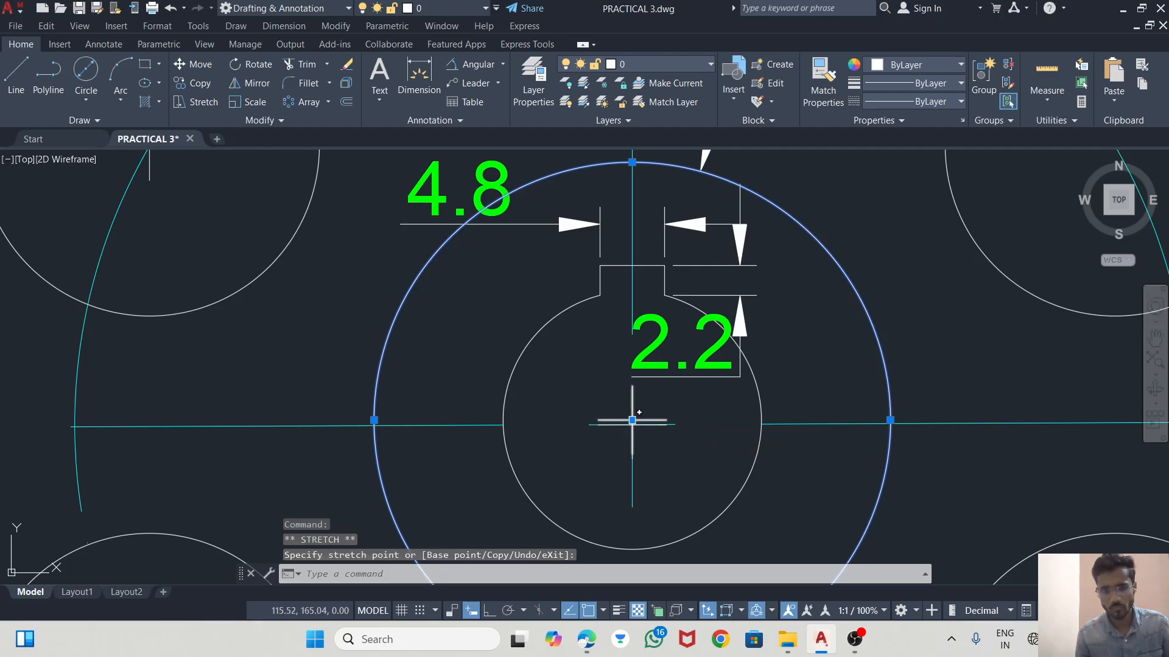
scroll(633, 420, "down", 5)
key("Escape")
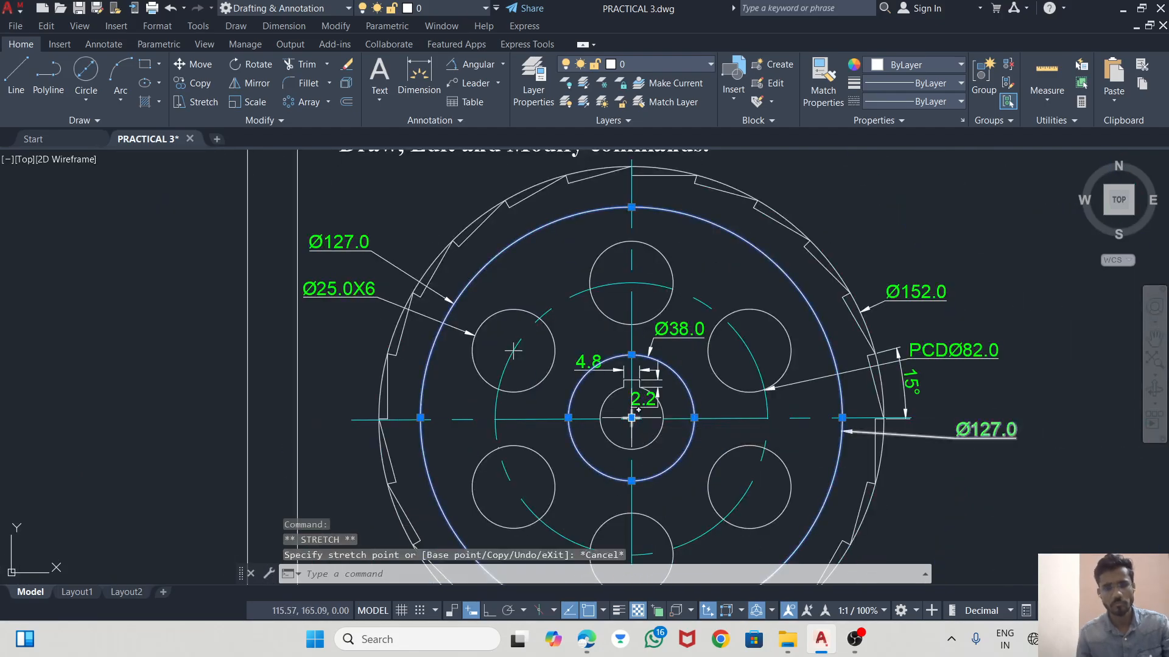
scroll(669, 365, "down", 3)
scroll(677, 362, "up", 1)
scroll(677, 362, "up", 3)
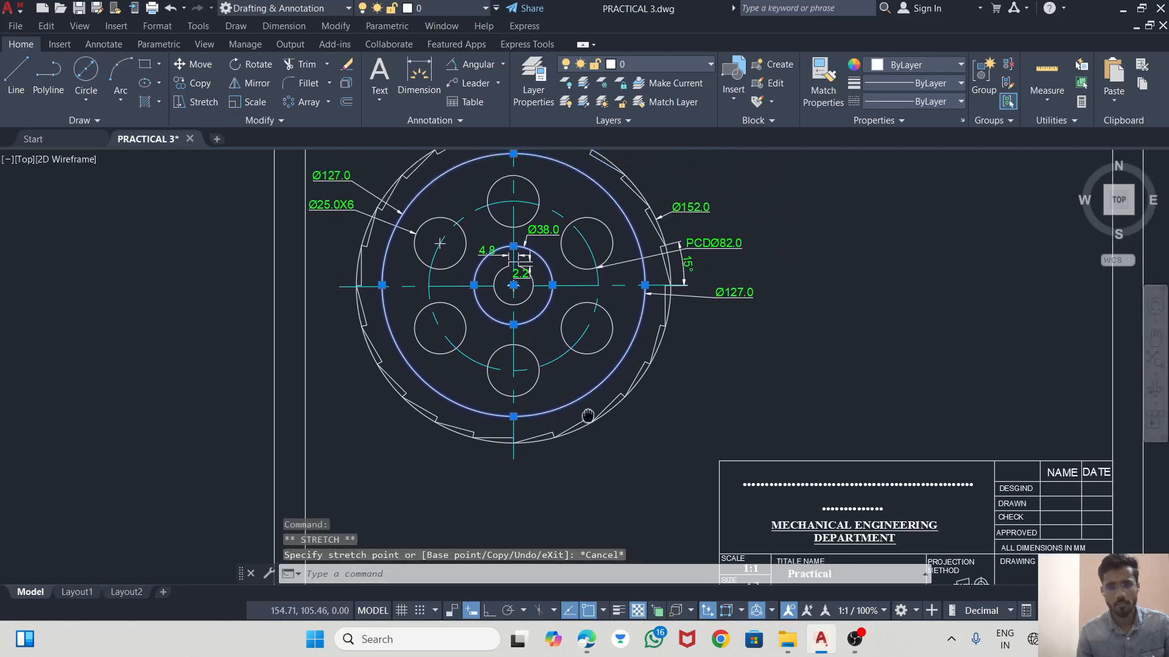
key("Escape")
key("Escape")
key("Escape")
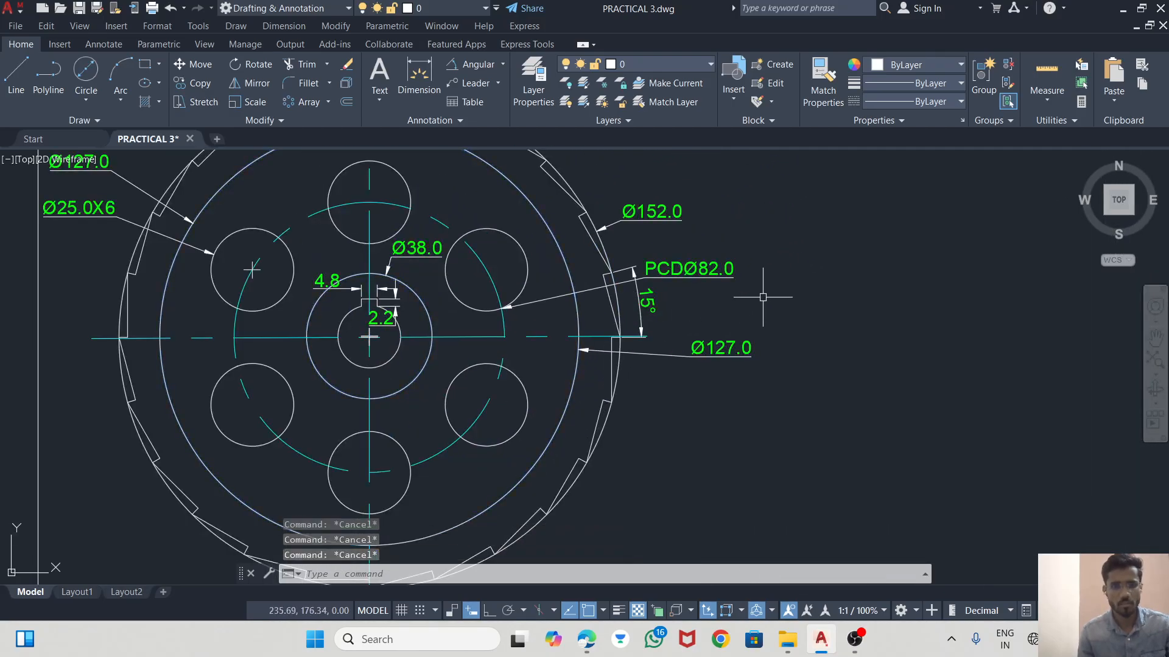
- Try deleting the outermost circle around the teeth together with its diameter dimension
left_click(595, 226)
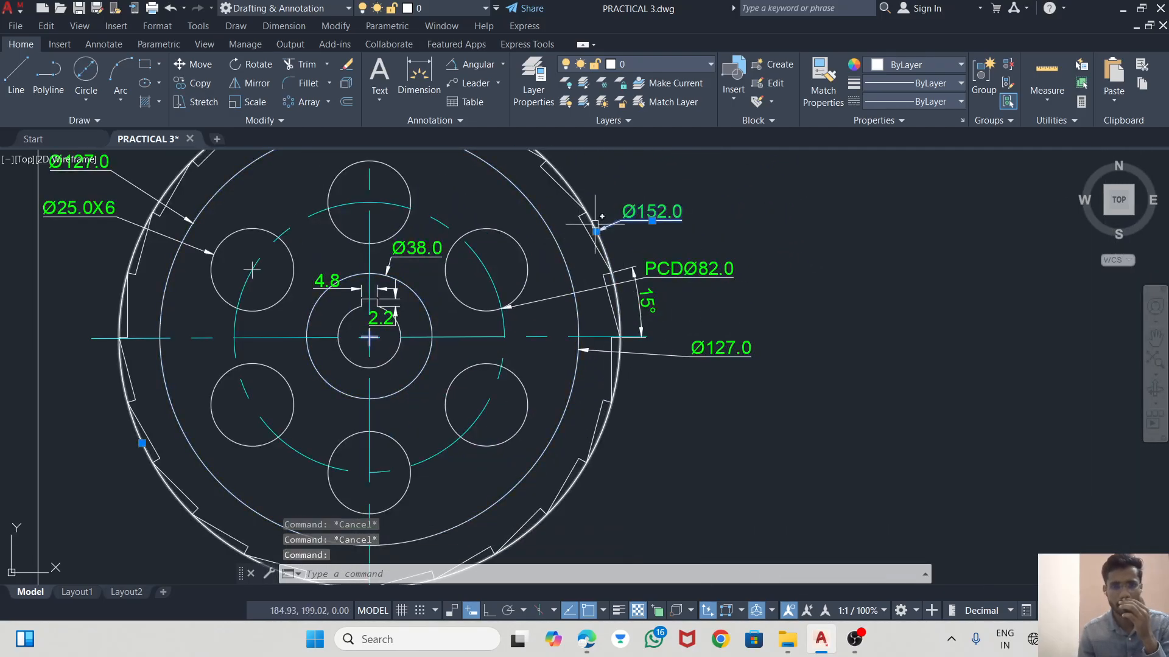
key("Delete")
scroll(615, 234, "down", 2)
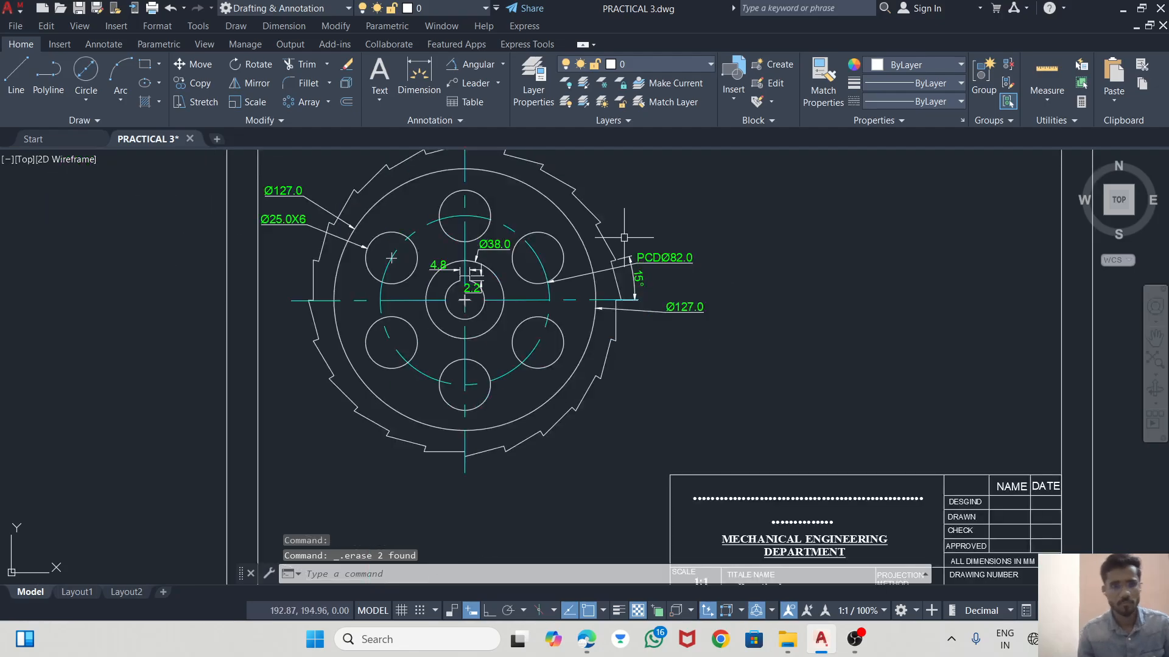
key("ctrl+z")
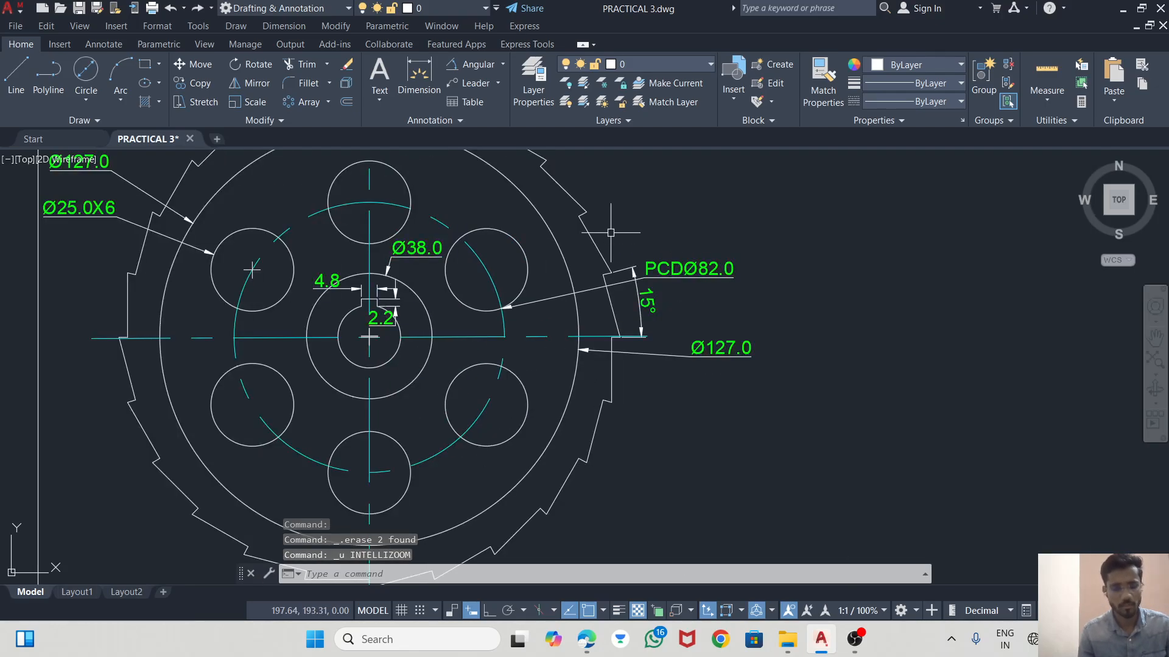
key("ctrl+z")
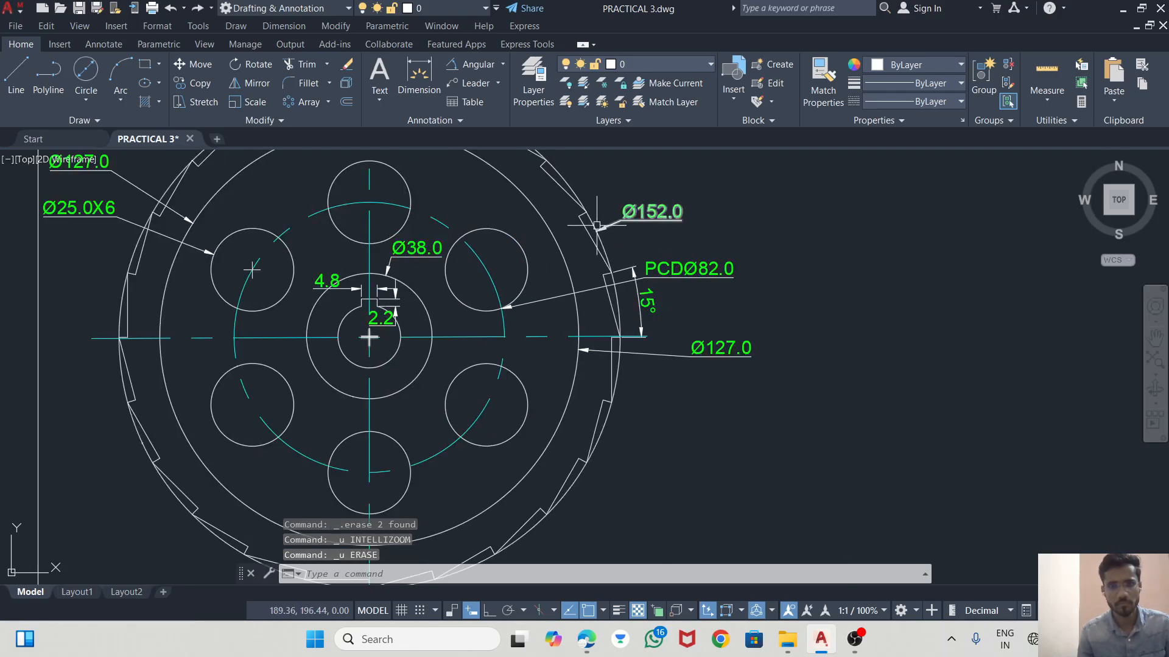
- Change the colour of the outermost circle and its diameter dimension to cyan
left_click(603, 233)
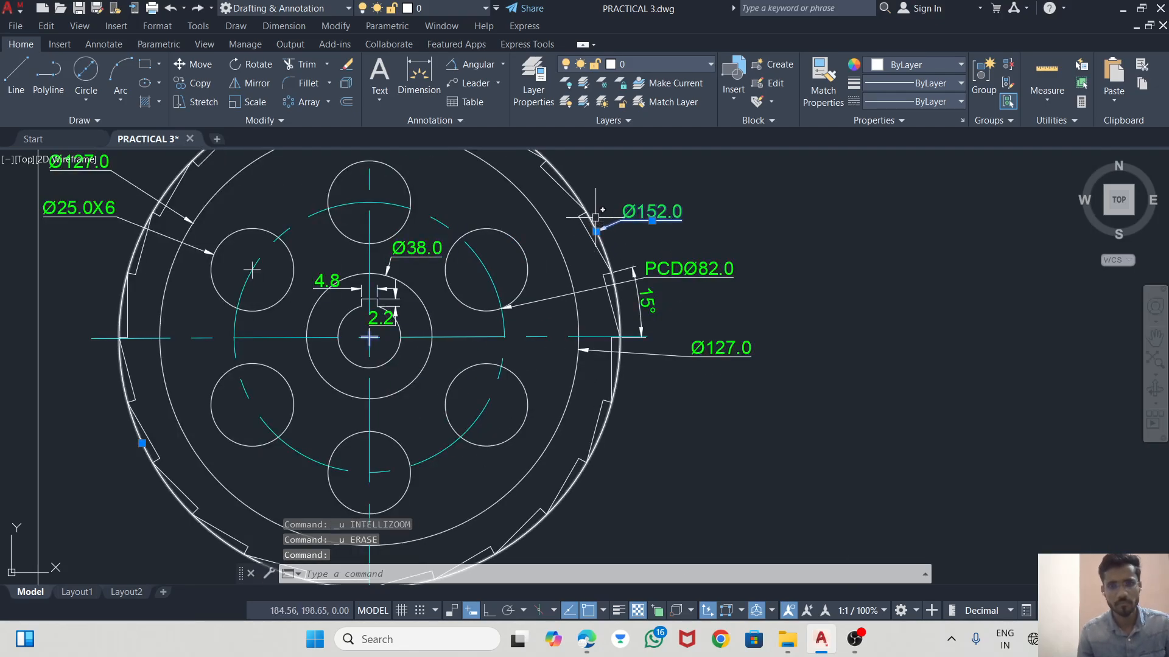
left_click(567, 176)
left_click(904, 66)
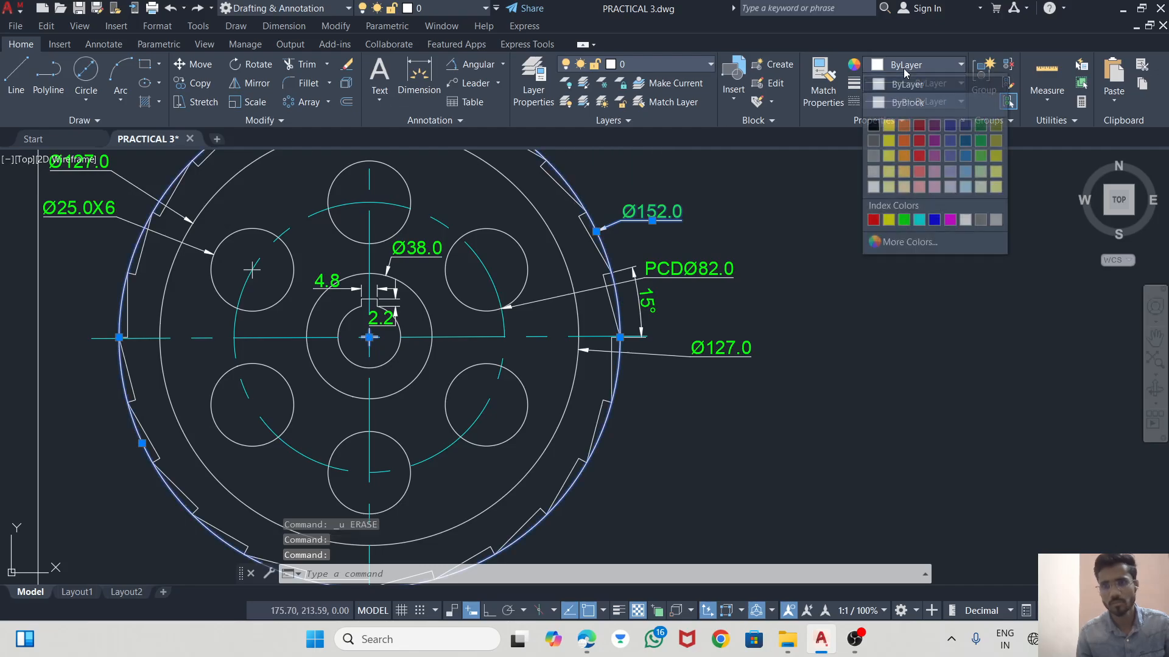
left_click(919, 219)
left_click(882, 324)
key("Escape")
key("Escape")
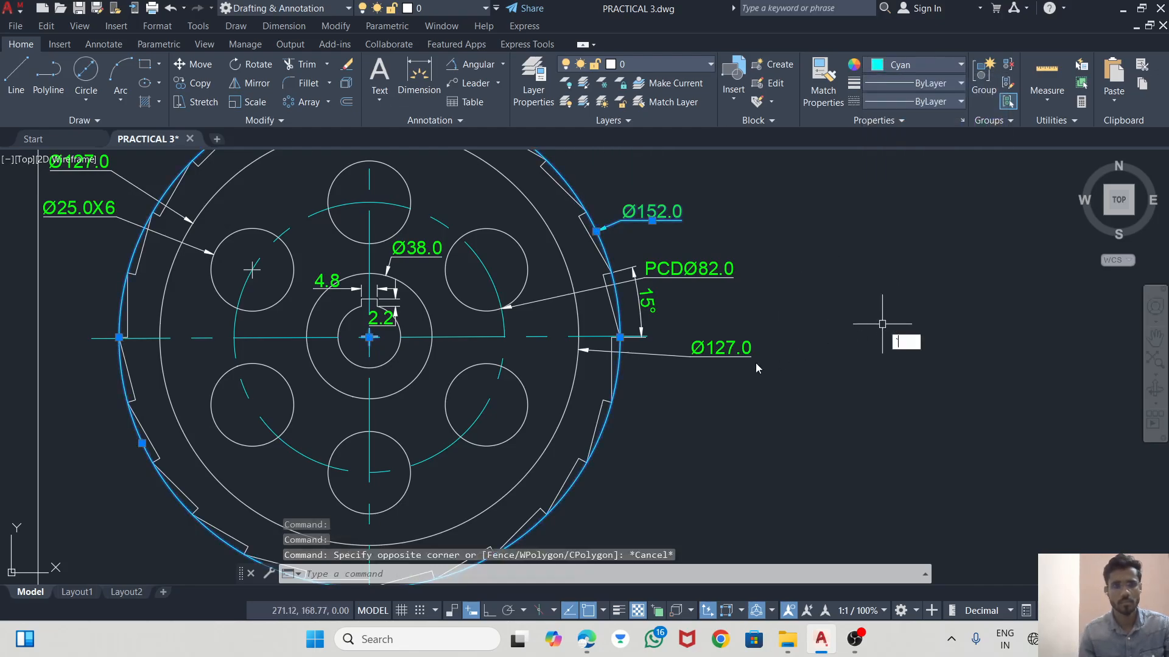
- Add the multiline text "RACHET WHEEL" below the wheel, beside the title block
scroll(755, 362, "down", 2)
middle_click_drag(561, 431, 567, 316)
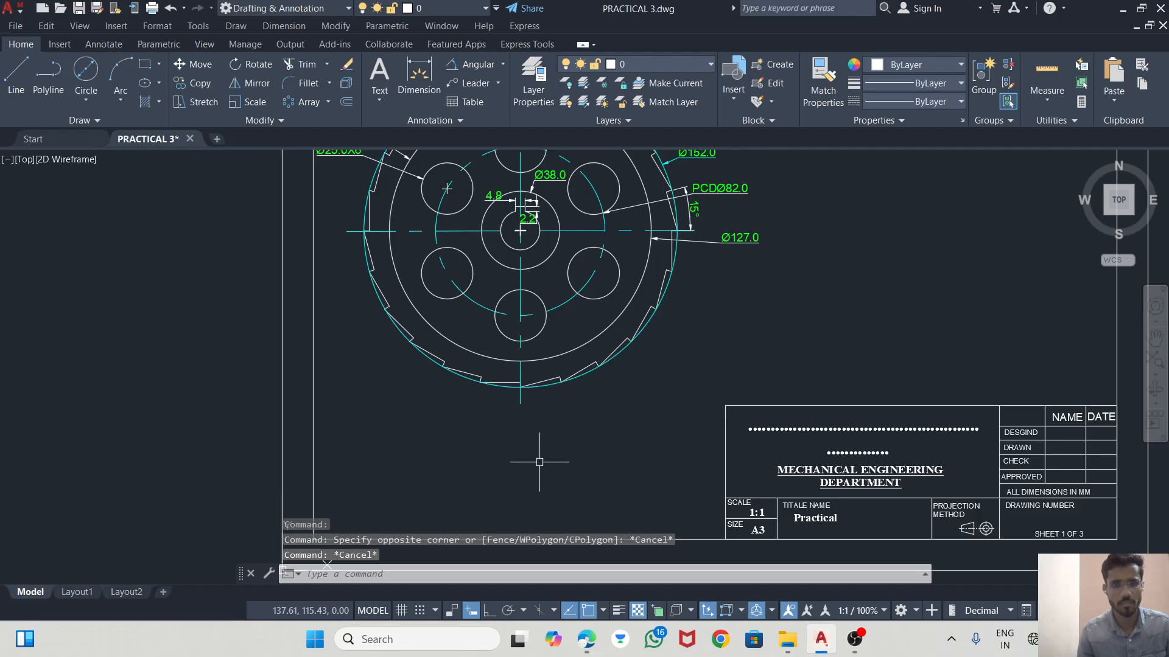
middle_click_drag(539, 462, 536, 401)
left_click(379, 73)
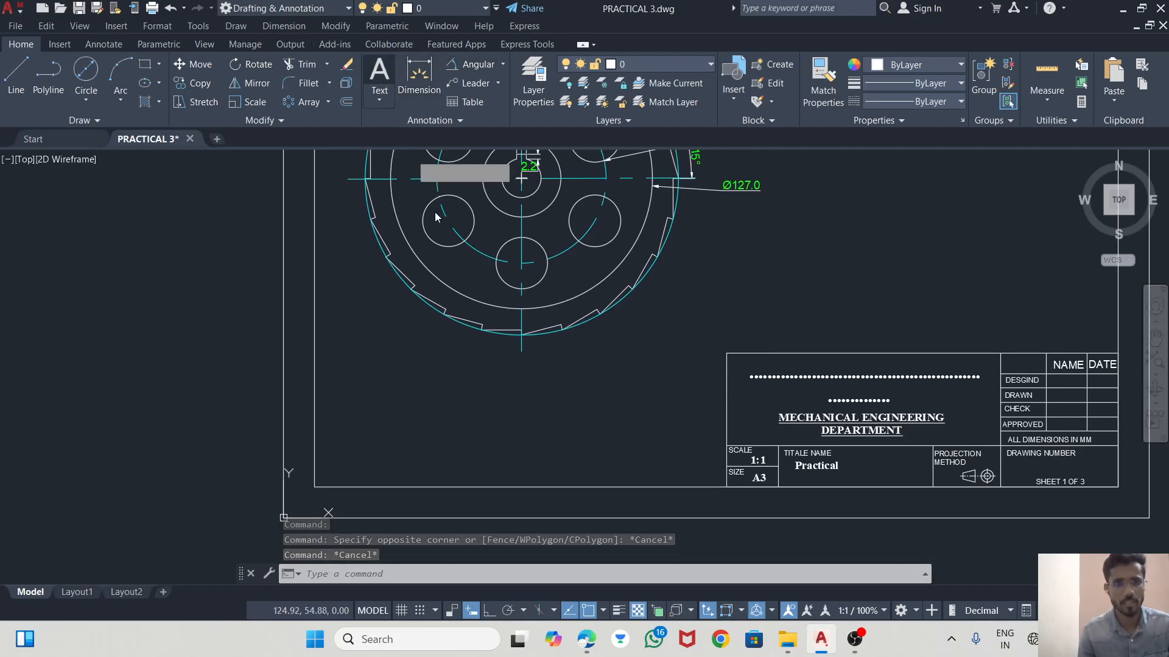
left_click(481, 378)
left_click(601, 411)
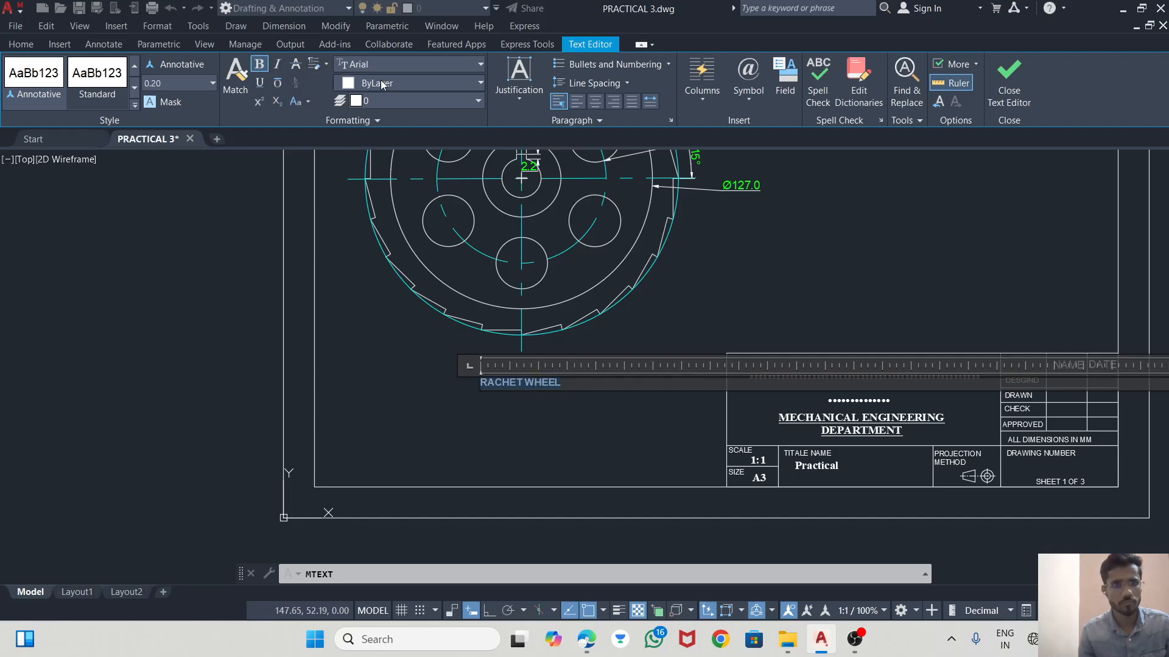
- Set the wheel title's font to Times New Roman and its text height to 2
left_click(396, 65)
scroll(391, 78, "down", 20)
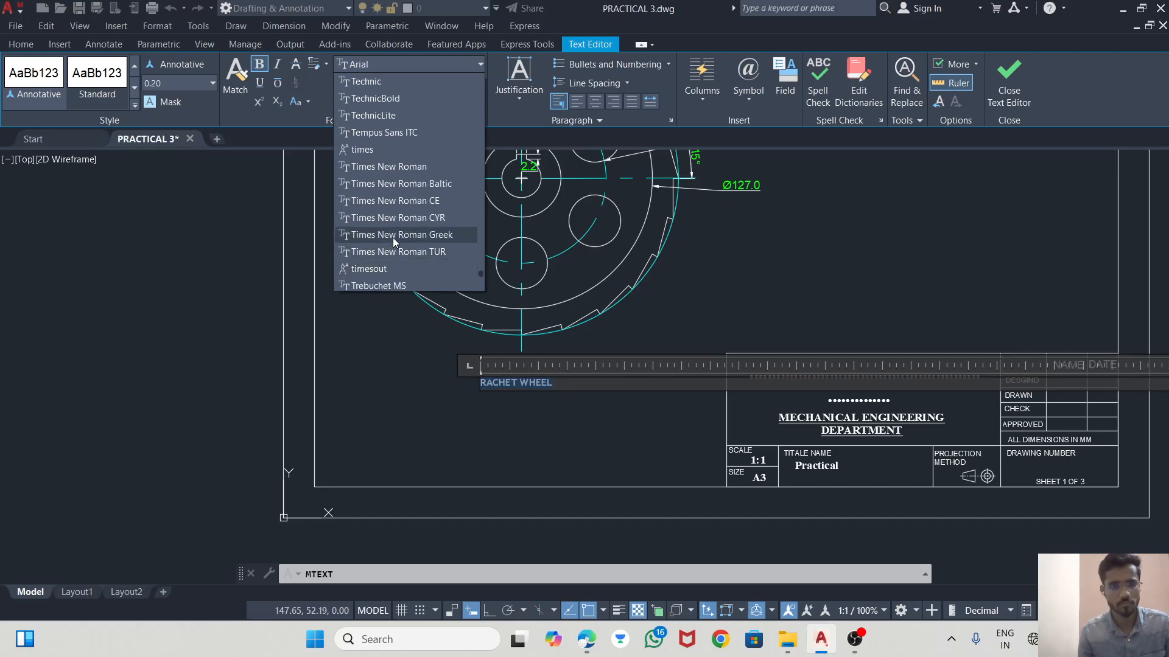
left_click(404, 163)
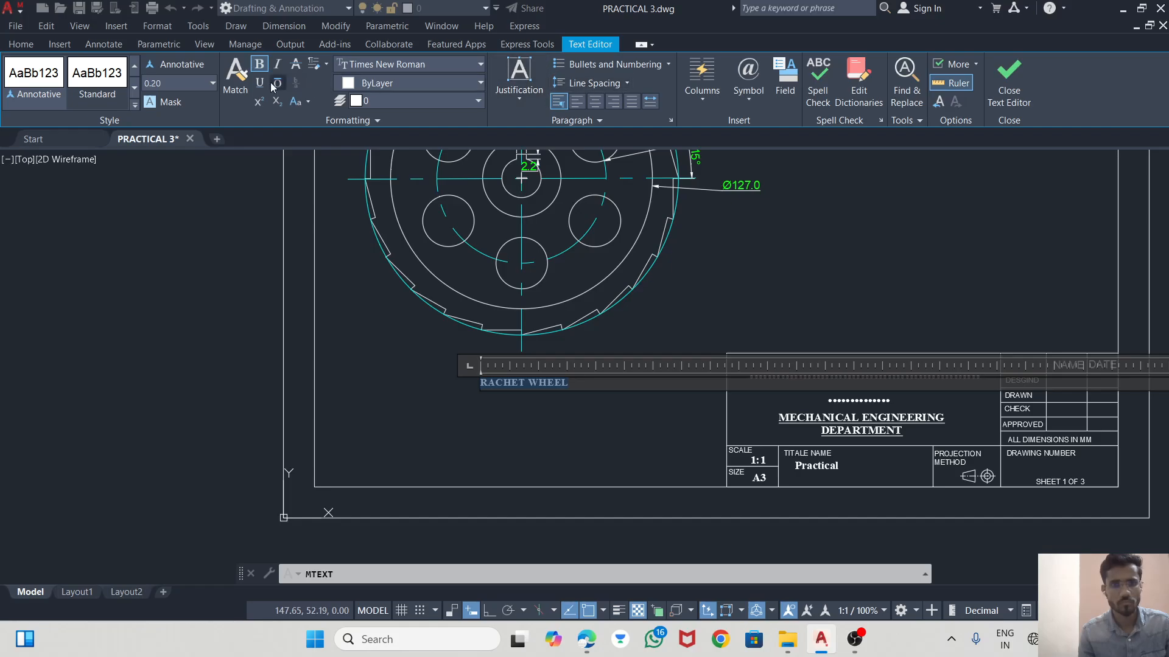
type("2")
key("Return")
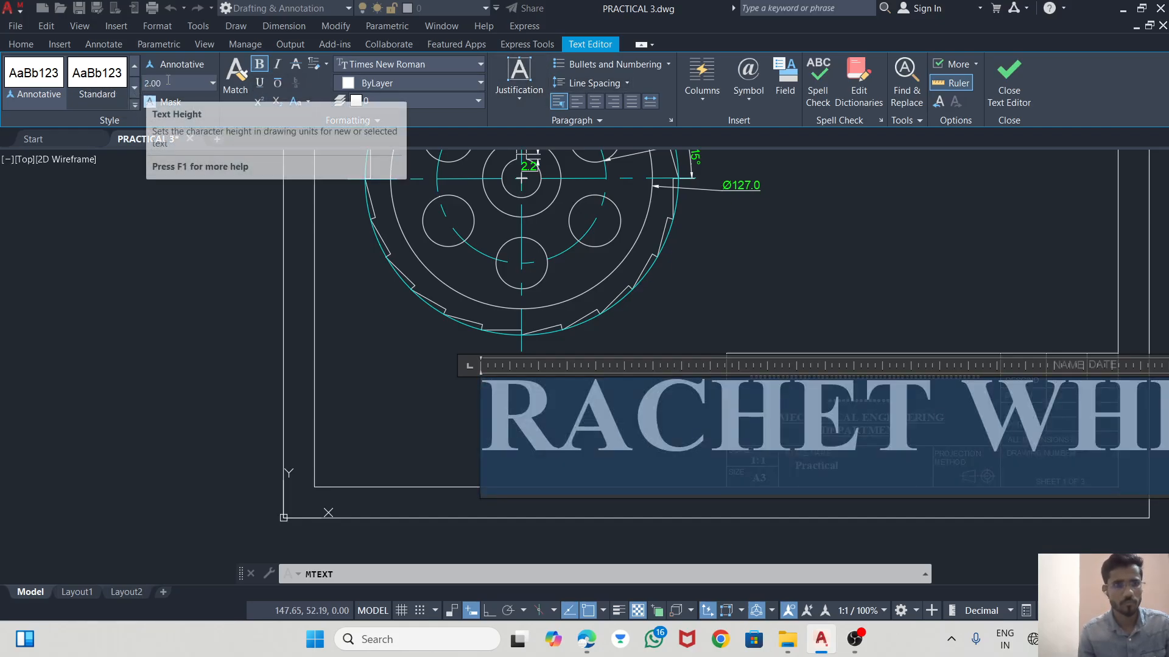
- Set the "RACHET WHEEL" title's text height to 0.5 and finish editing the text
left_click(143, 82)
key("Return")
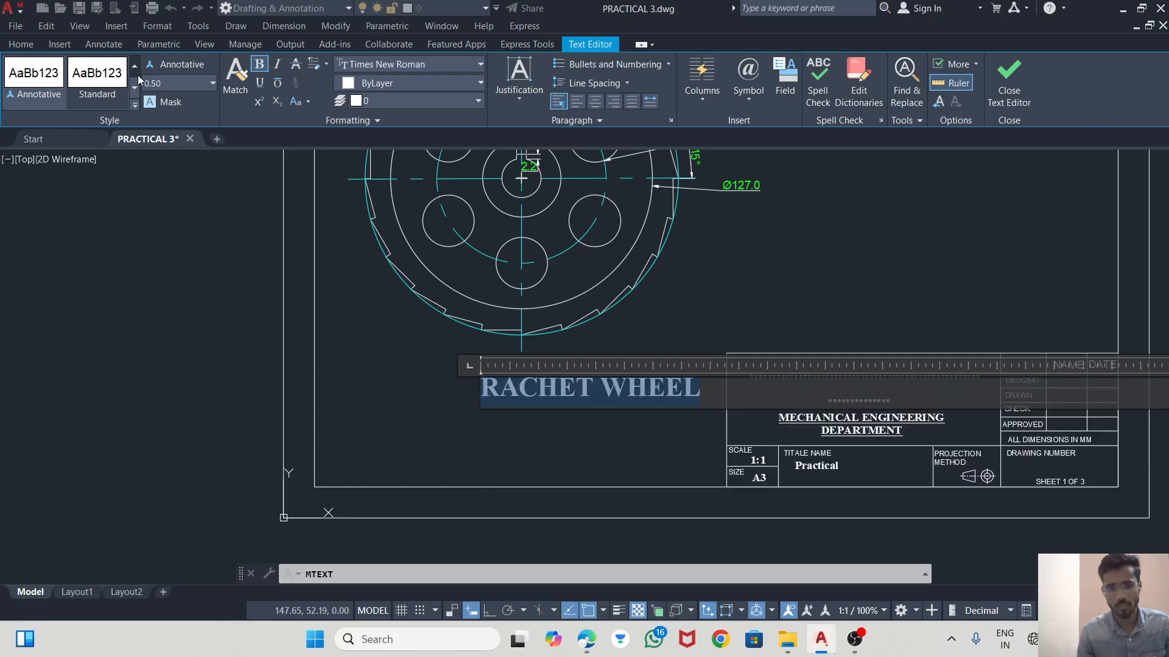
left_click(486, 422)
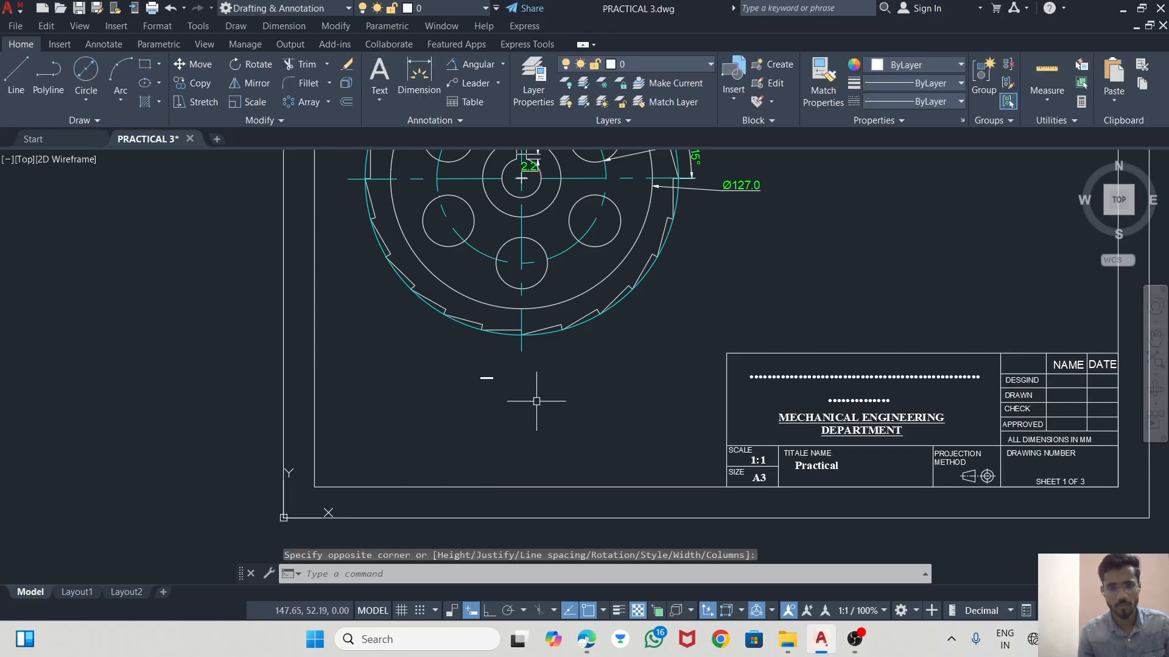
- Reopen the "RACHET WHEEL" title below the wheel and change its text height to 2
scroll(487, 381, "up", 6)
double_click(484, 370)
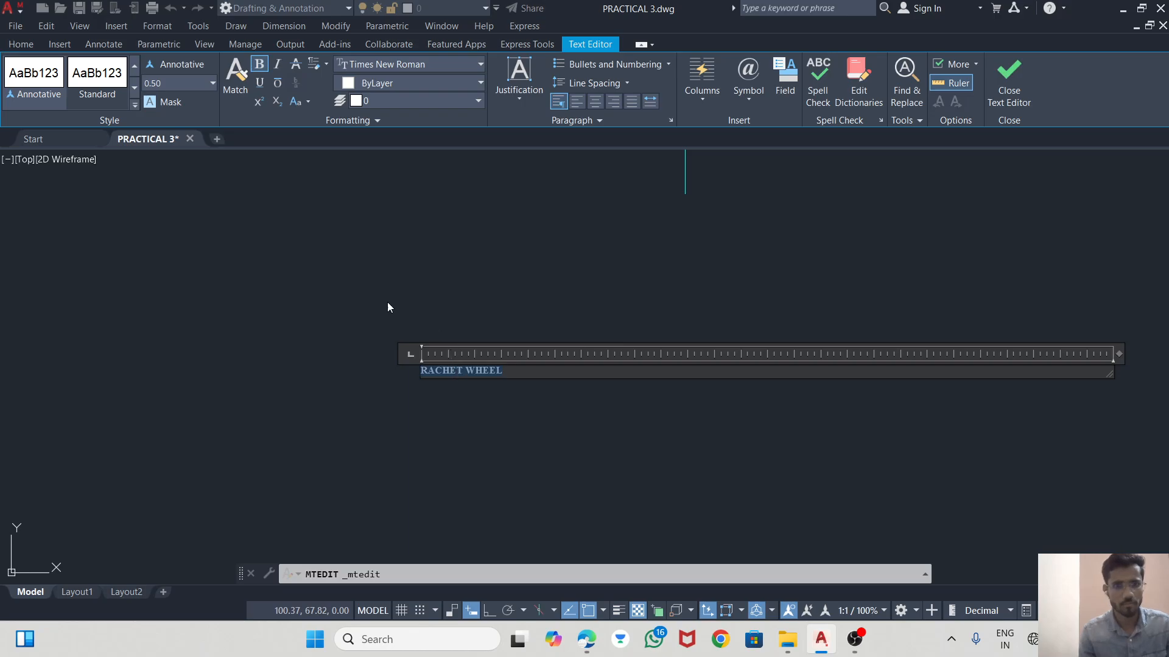
type("2")
key("Return")
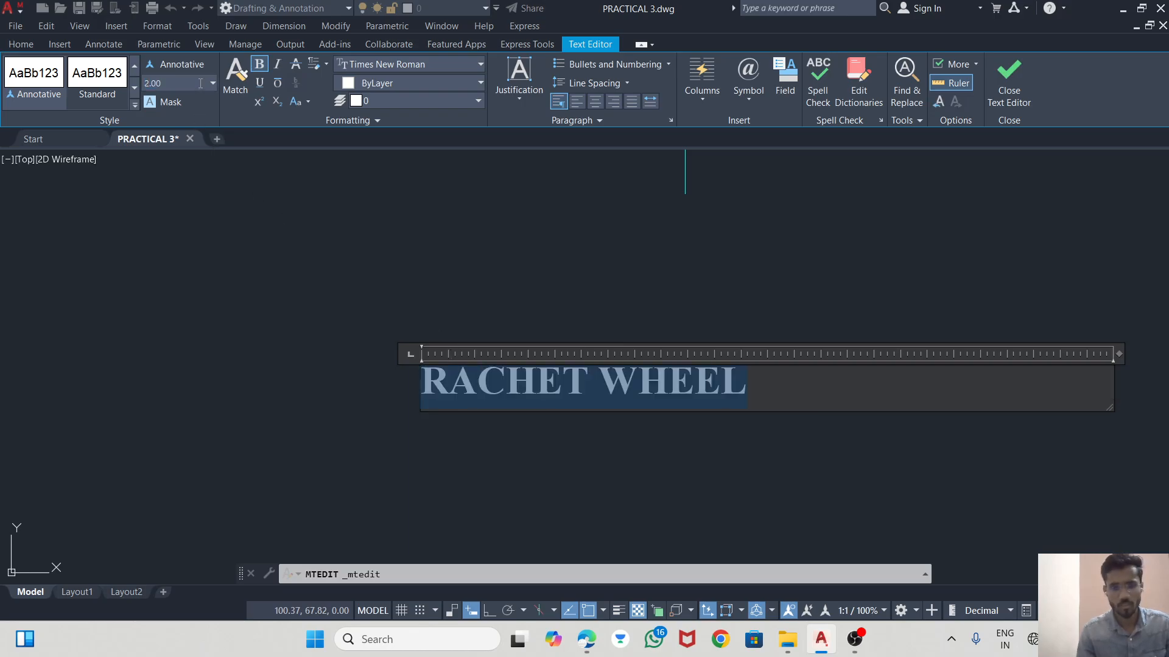
left_click(509, 294)
scroll(521, 308, "down", 5)
scroll(511, 307, "up", 4)
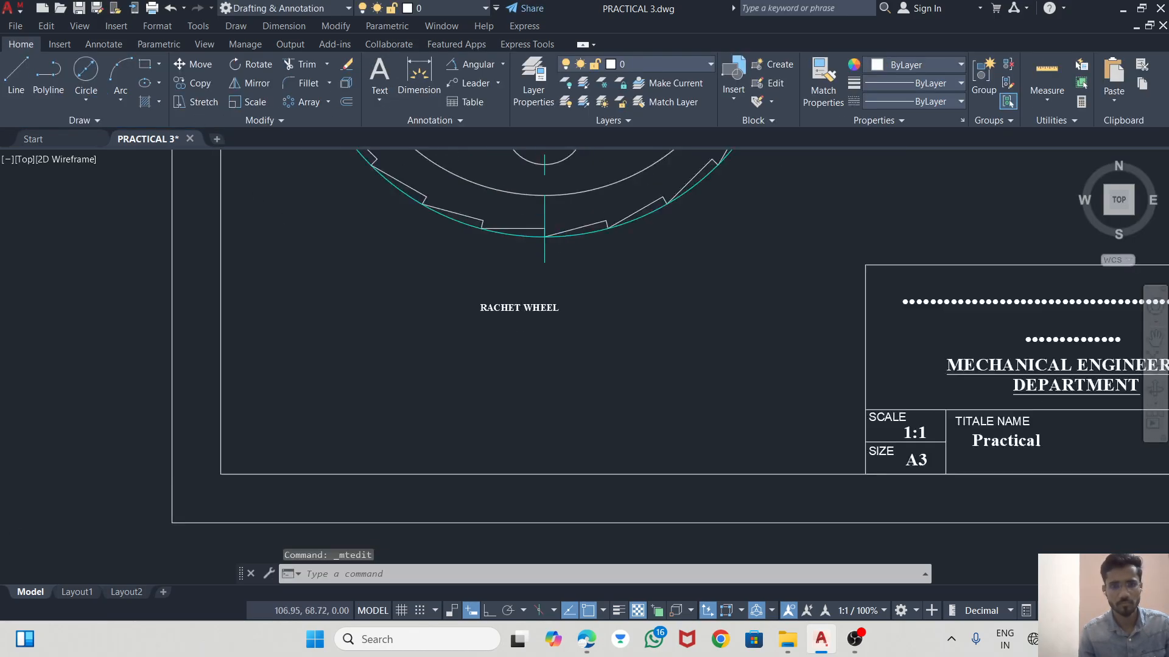
- Edit the "RACHET WHEEL" title again and increase its text height to 5
double_click(503, 311)
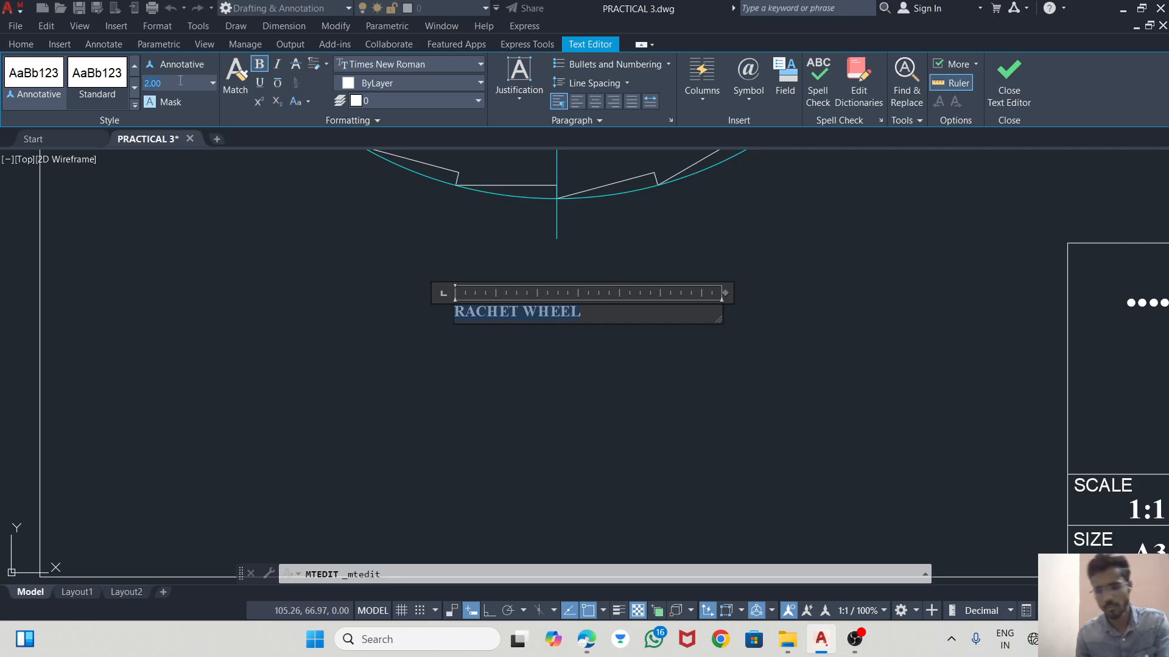
type("5")
key("Return")
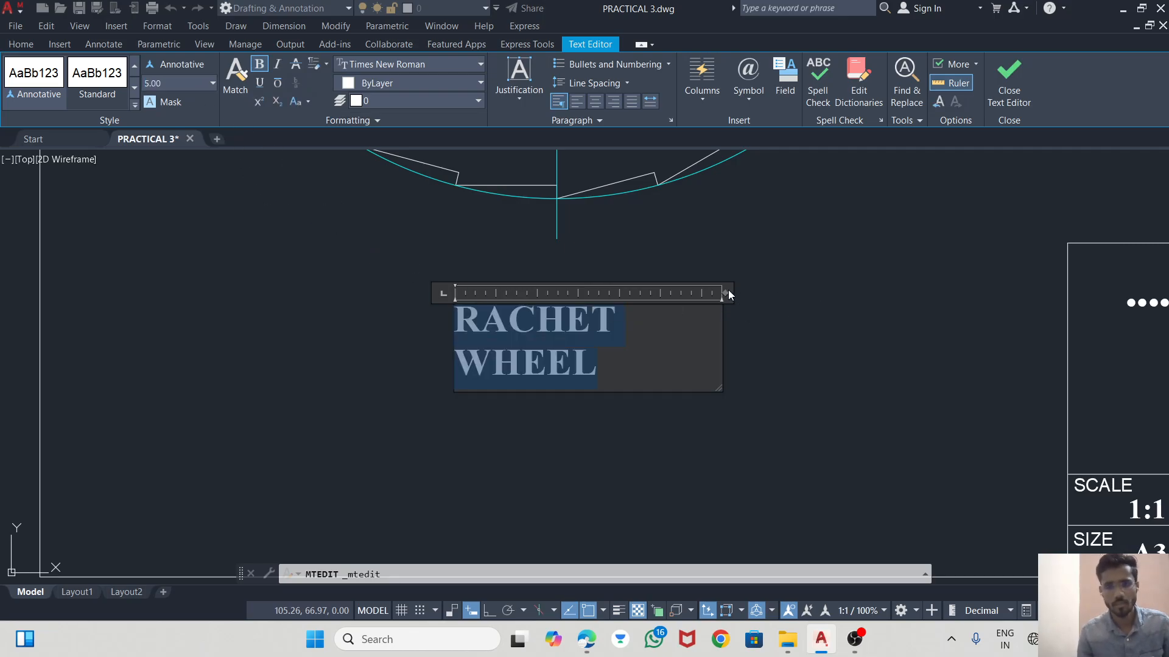
- Widen the RACHET WHEEL text so it fits on one line and centre it below the ratchet wheel
left_click_drag(727, 294, 790, 293)
left_click(554, 409)
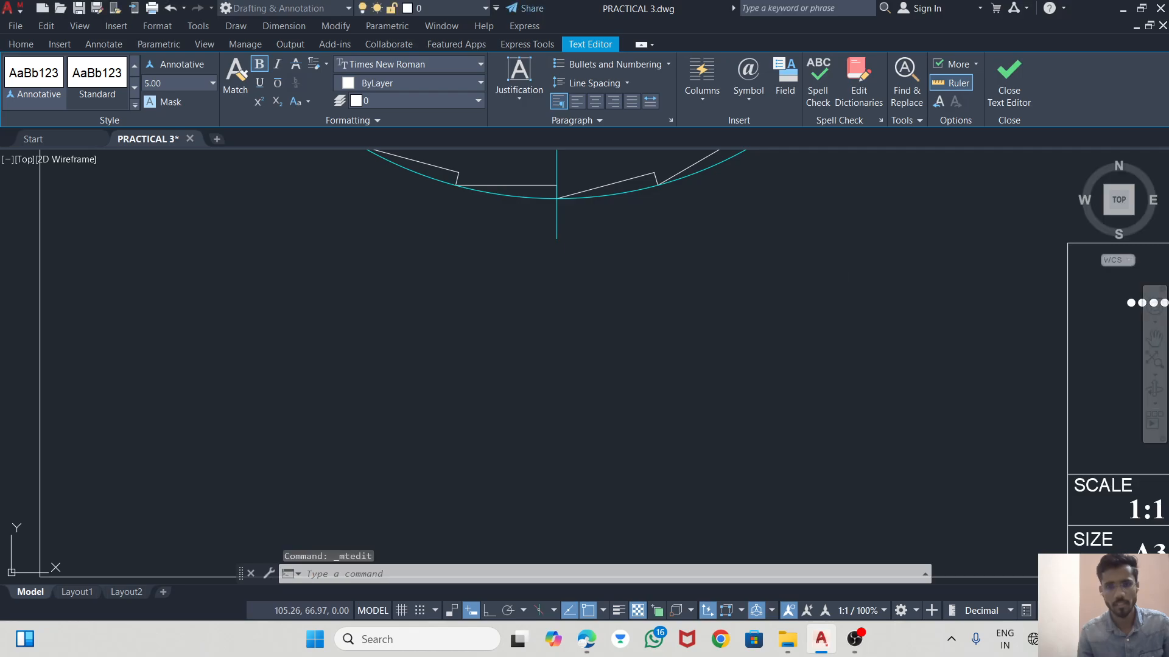
scroll(628, 364, "down", 5)
left_click(621, 350)
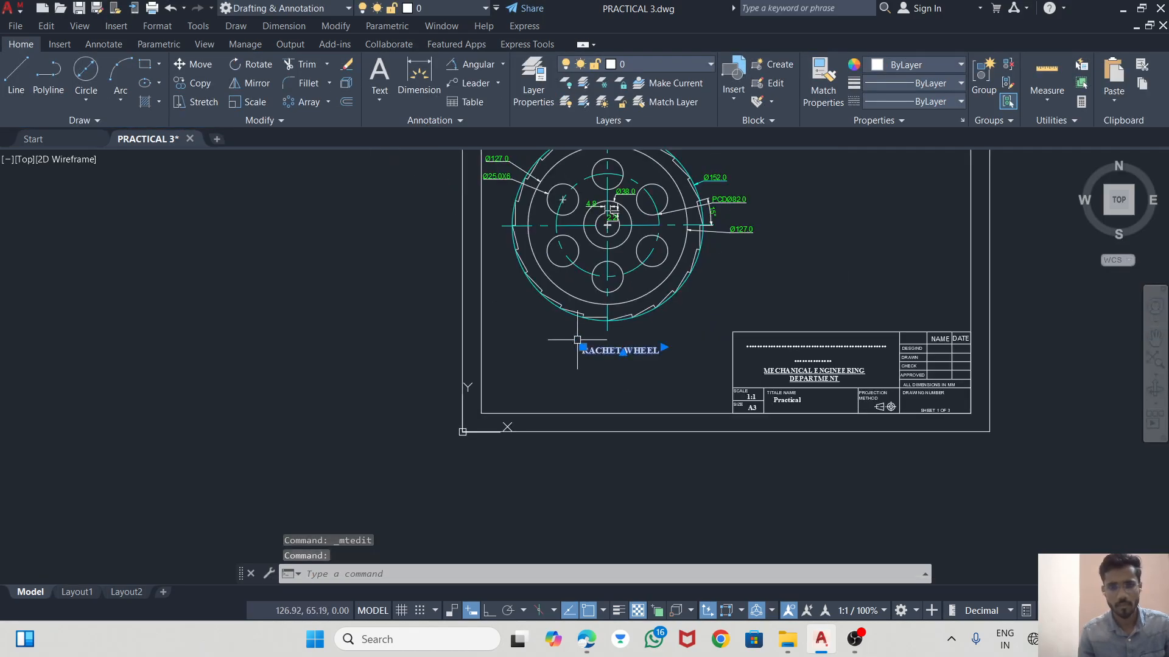
left_click(585, 349)
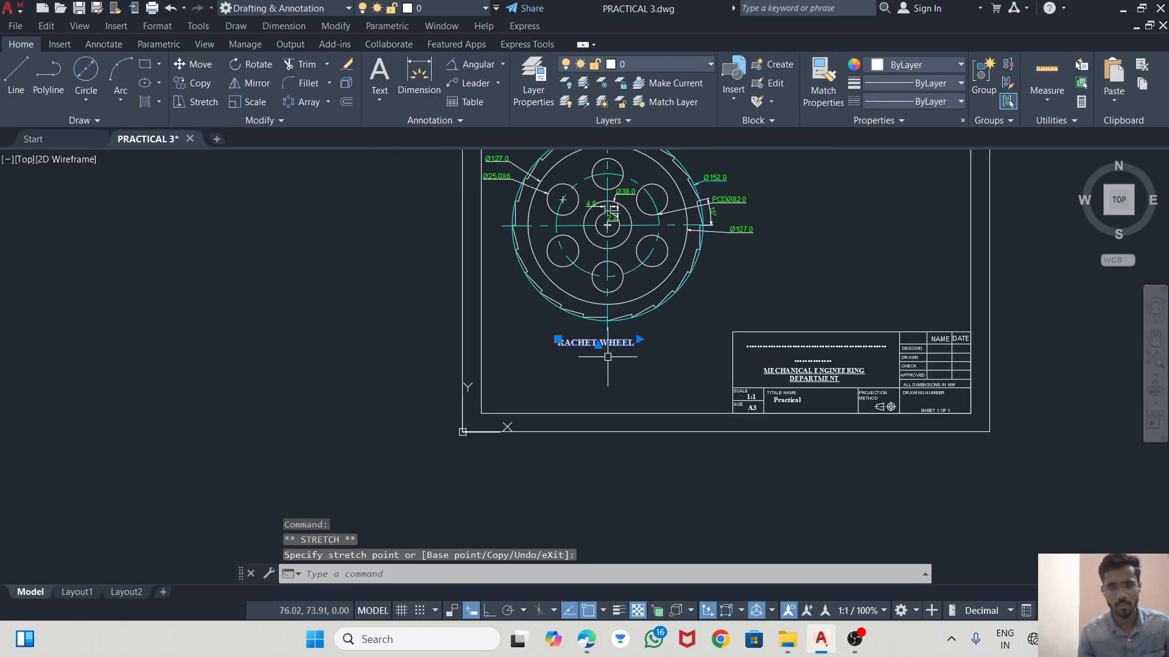
- Examine the pulley drawing in CAD PR.pdf in the browser, and return to the AutoCAD drawing
scroll(630, 373, "down", 2)
scroll(630, 373, "up", 5)
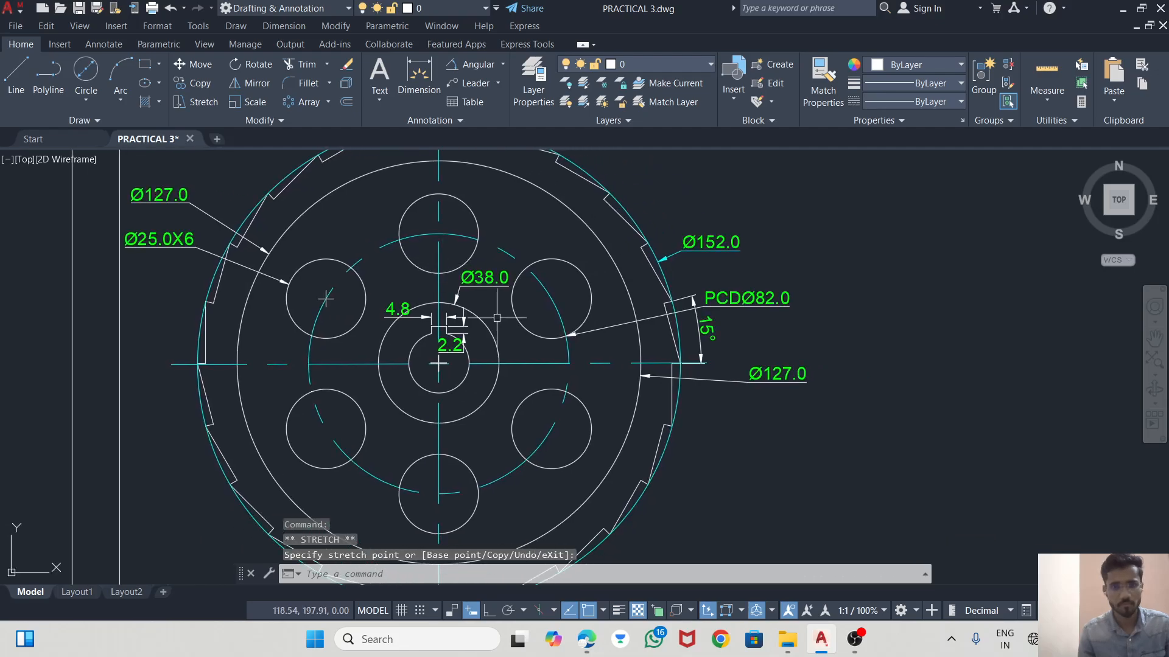
scroll(544, 329, "down", 2)
middle_click_drag(763, 365, 644, 358)
scroll(595, 399, "down", 2)
scroll(740, 377, "up", 2)
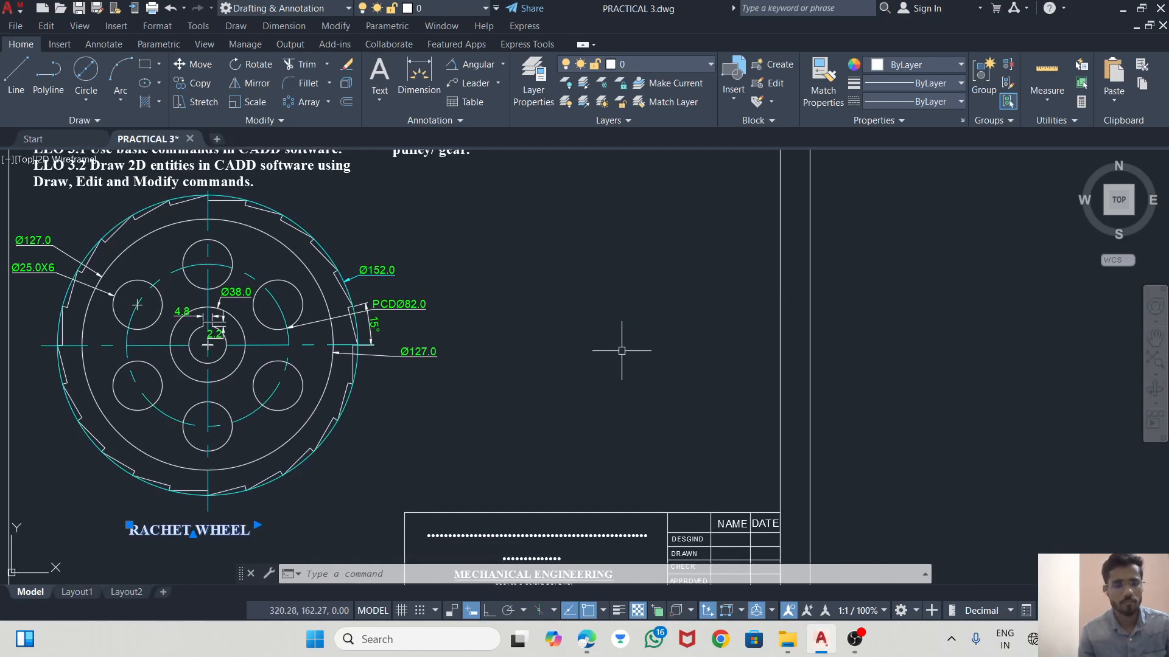
left_click(588, 642)
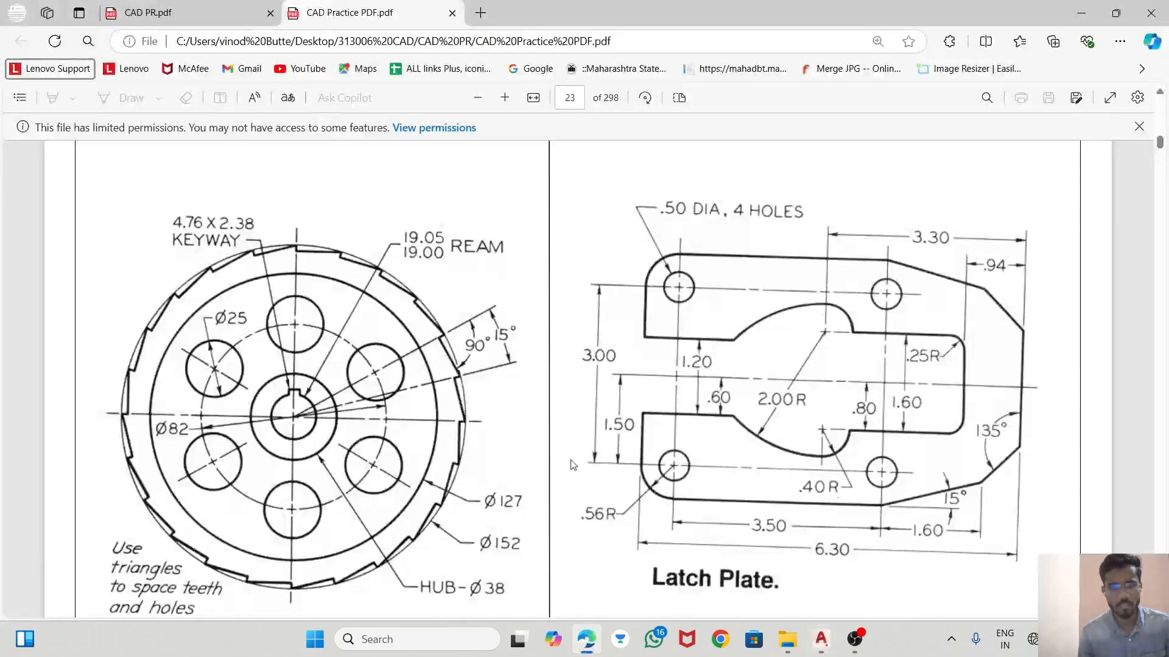
scroll(535, 426, "down", 2)
left_click(135, 6)
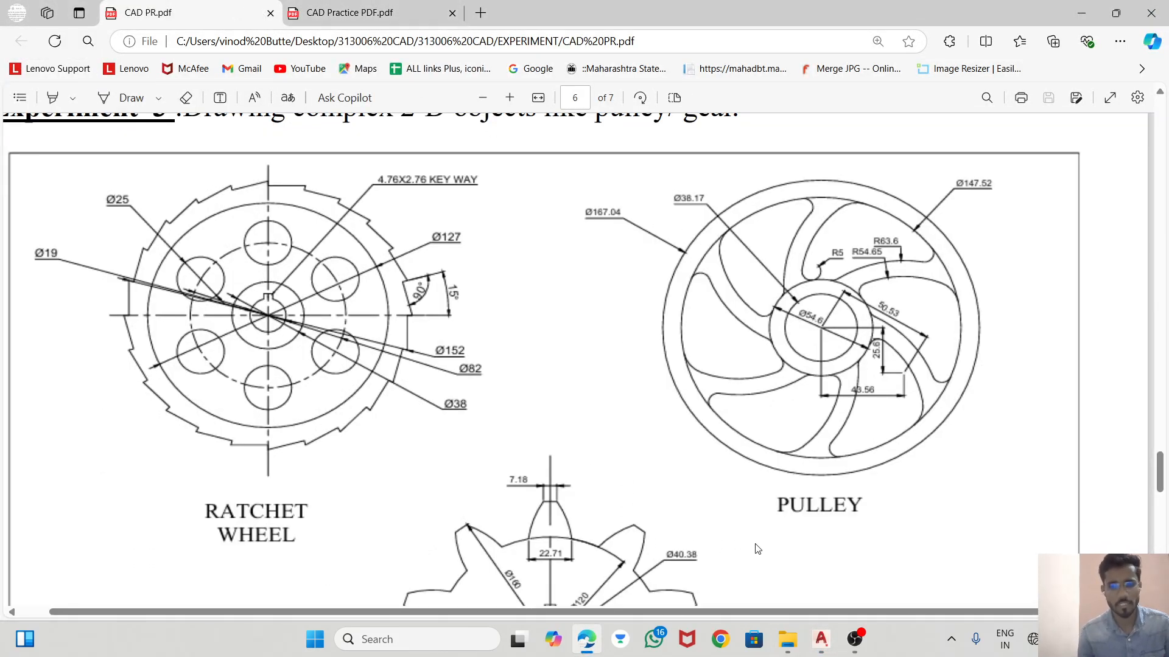
left_click(821, 640)
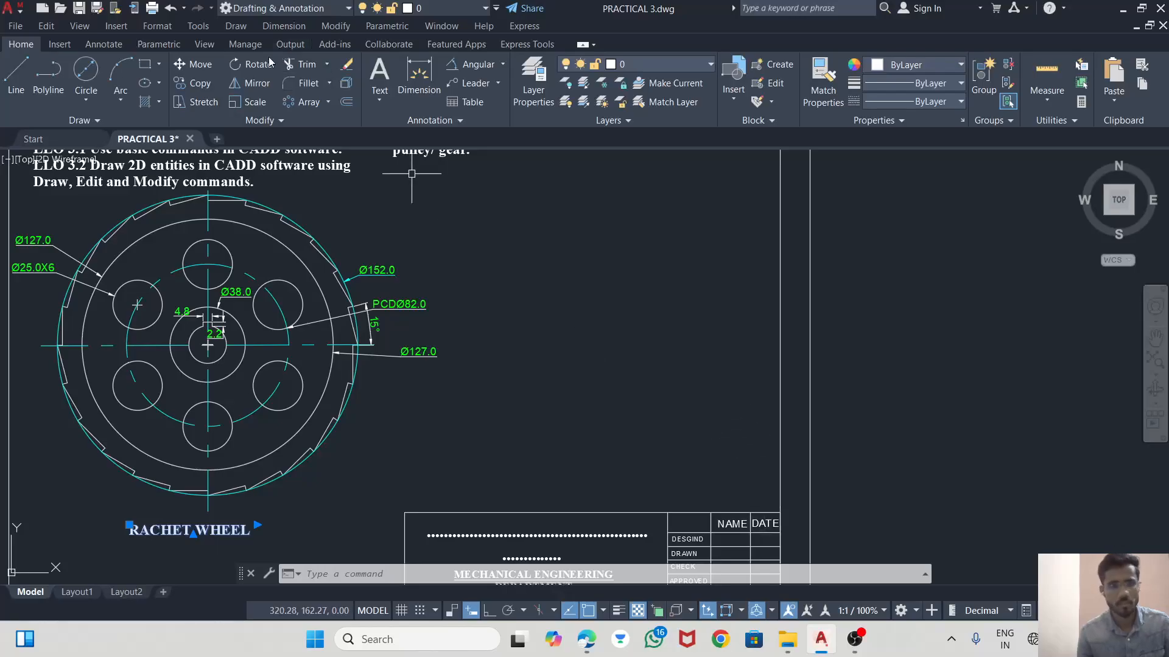
- Draw two concentric pulley rim circles, 120 mm and 100 mm in diameter, in the empty area beside the ratchet wheel
left_click(86, 72)
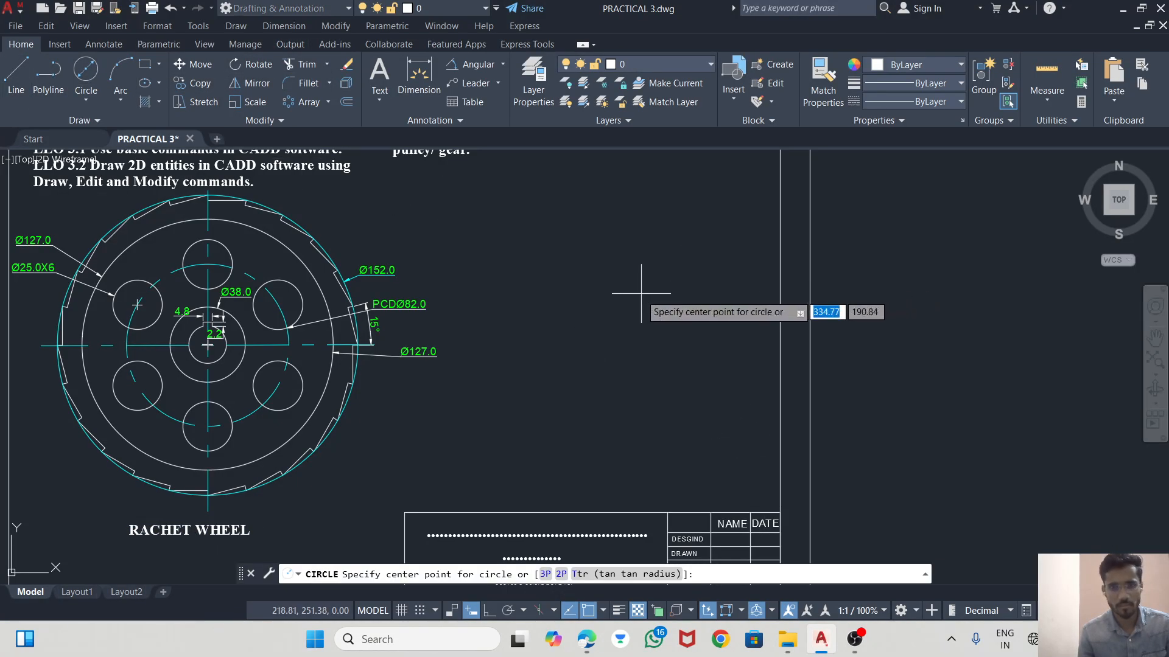
left_click(621, 309)
type("d")
key("Return")
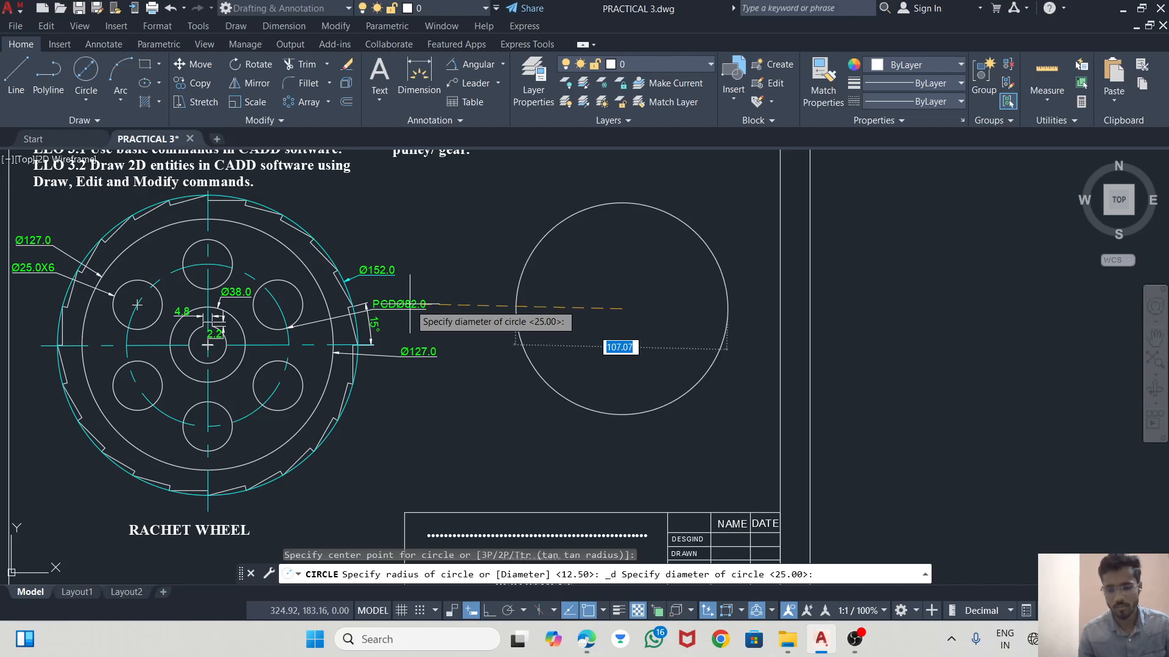
key("Return")
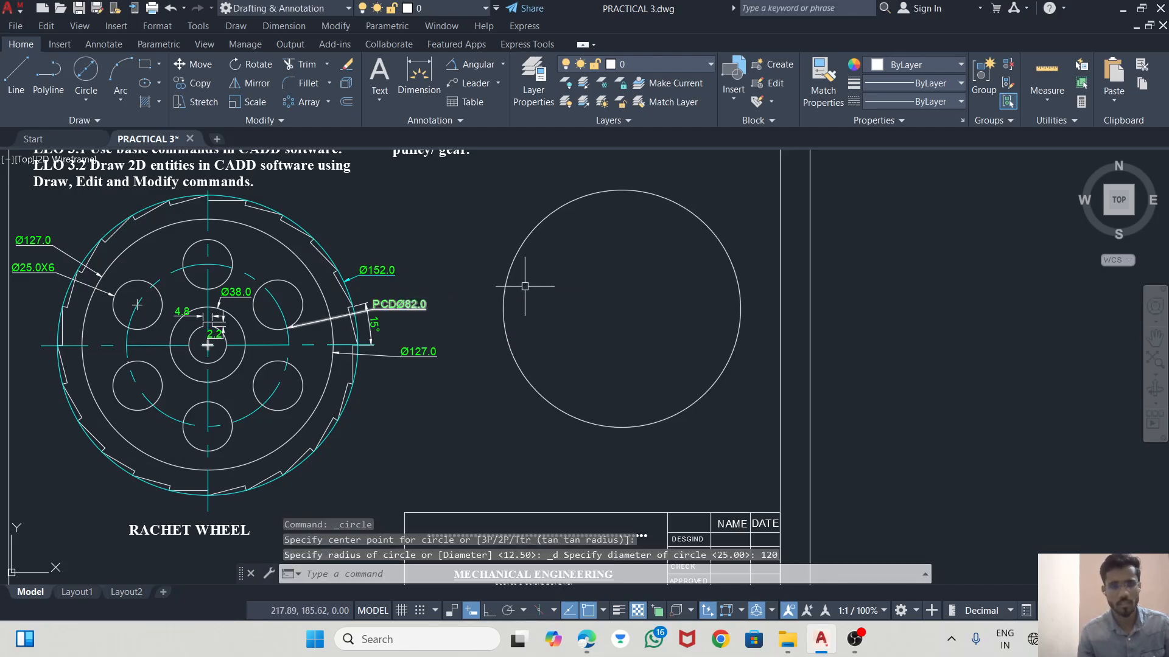
left_click(94, 74)
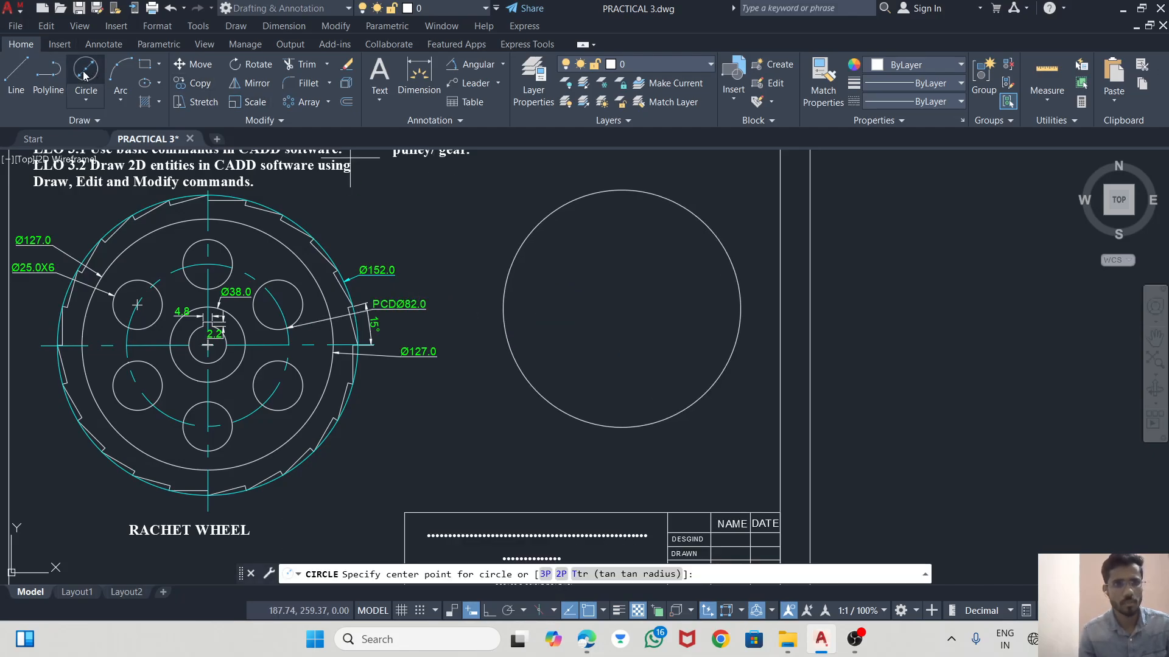
left_click(622, 308)
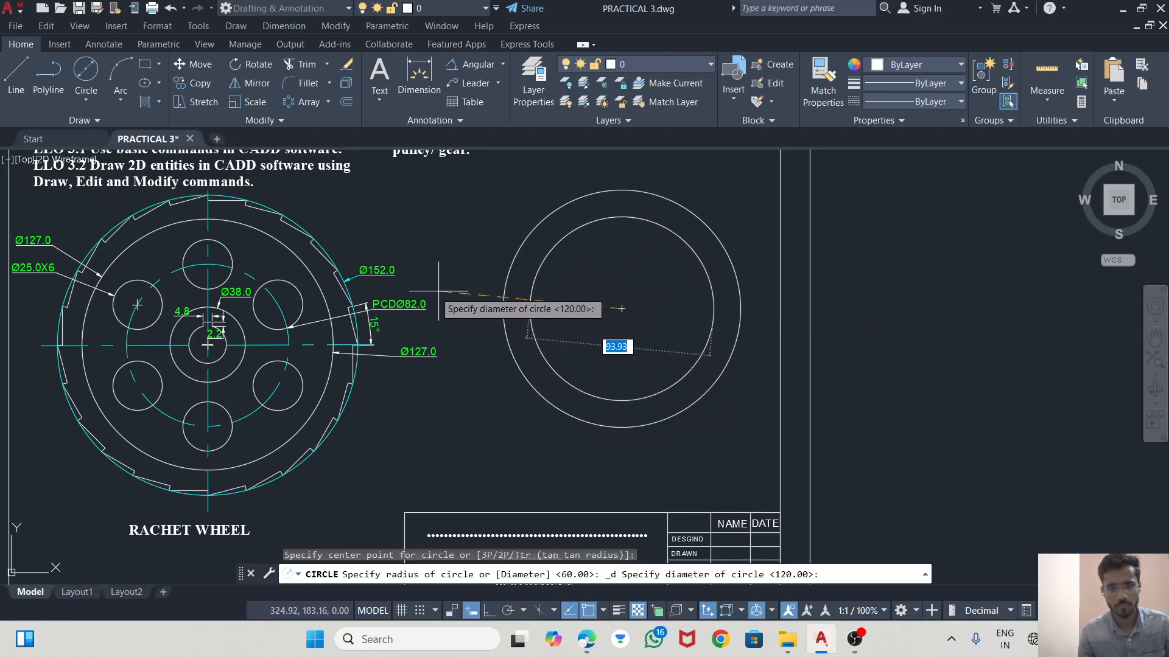
key("Return")
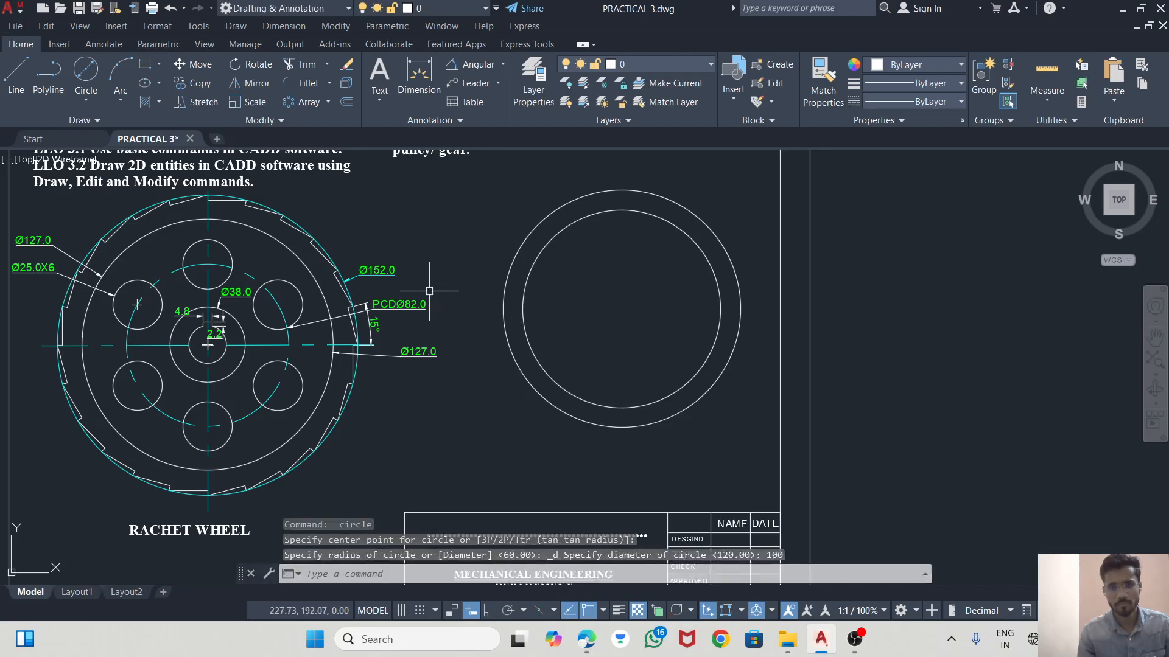
- Draw two hub circles, 25 mm and 35 mm in diameter, at the centre of the pulley rim
left_click(85, 79)
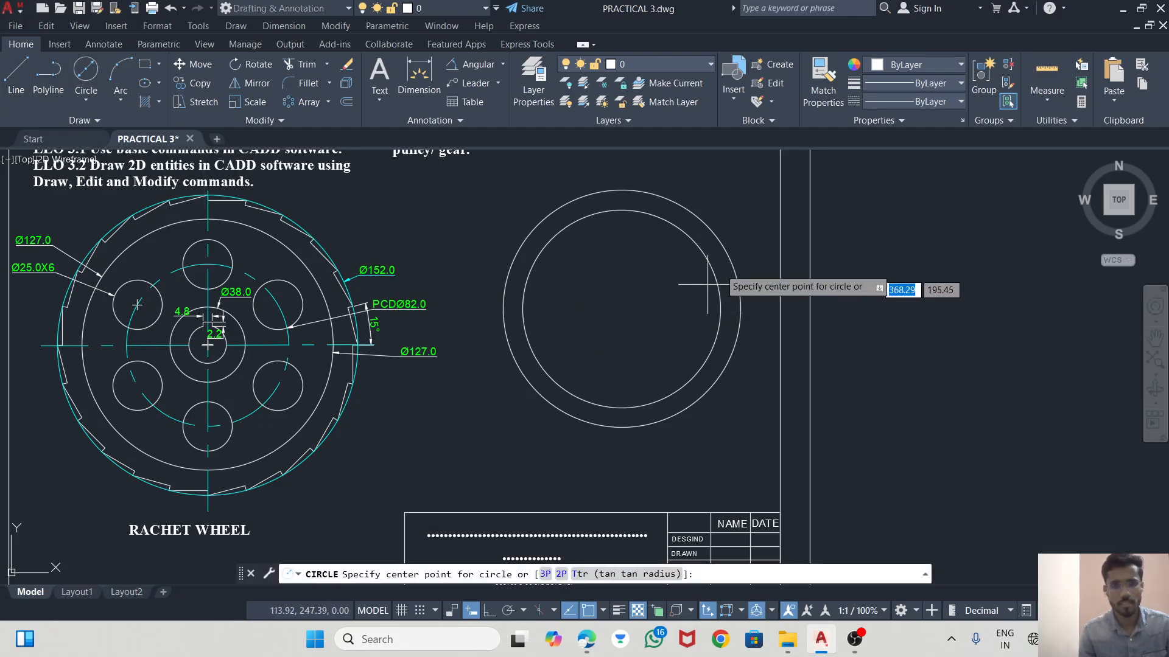
left_click(621, 309)
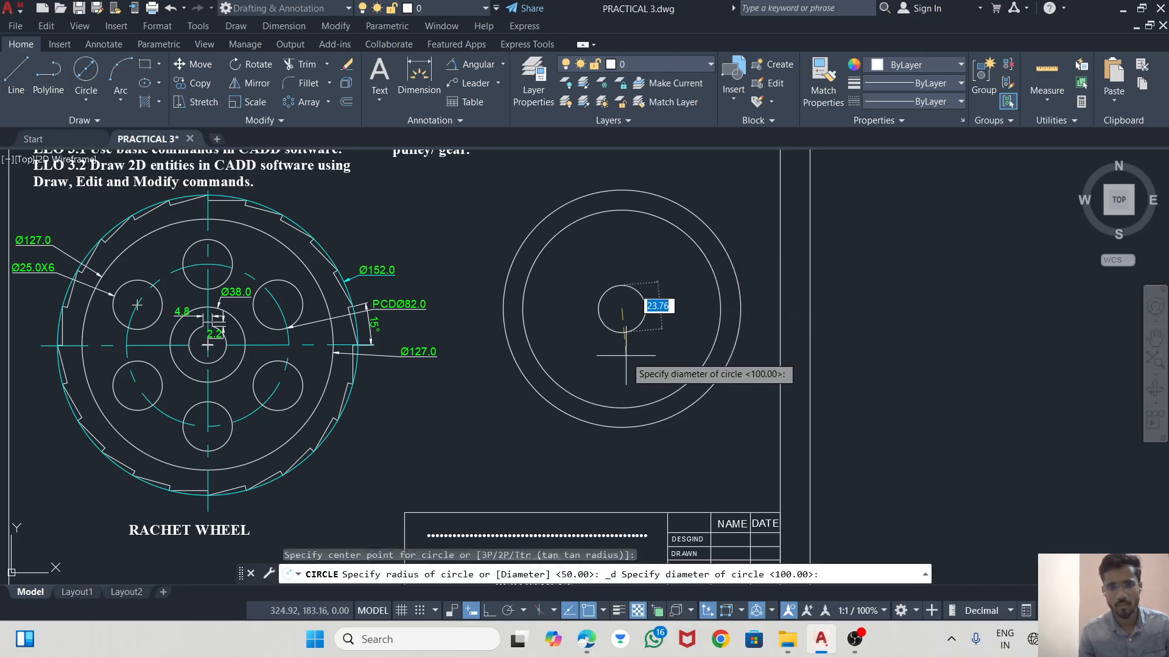
type("25")
key("Return")
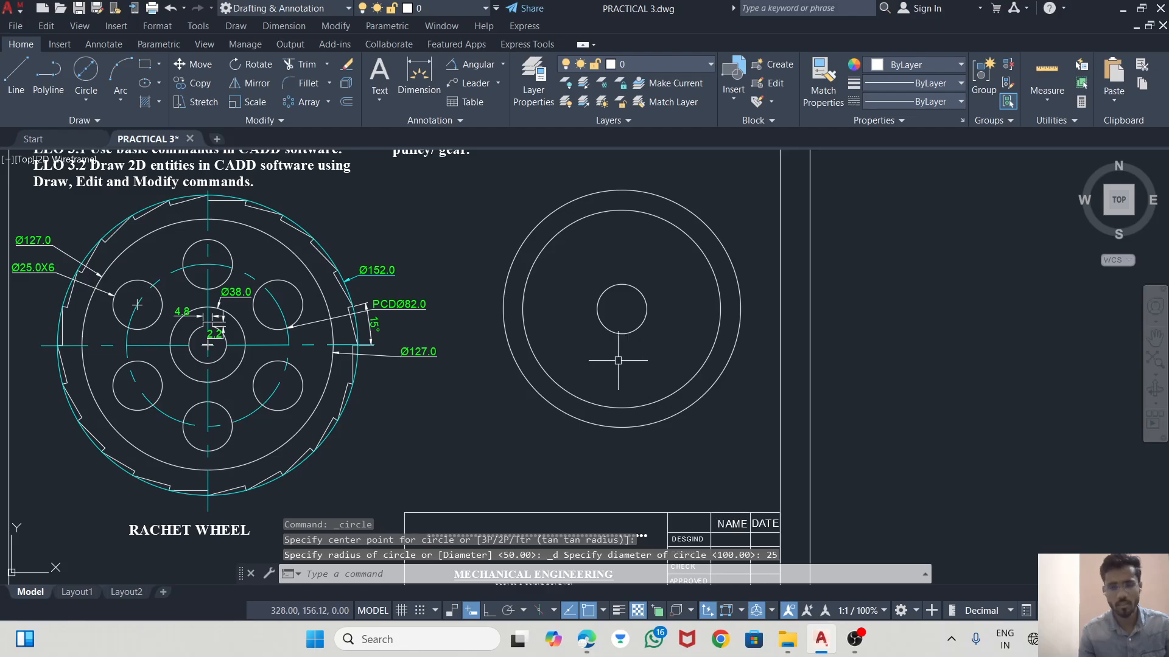
left_click(82, 76)
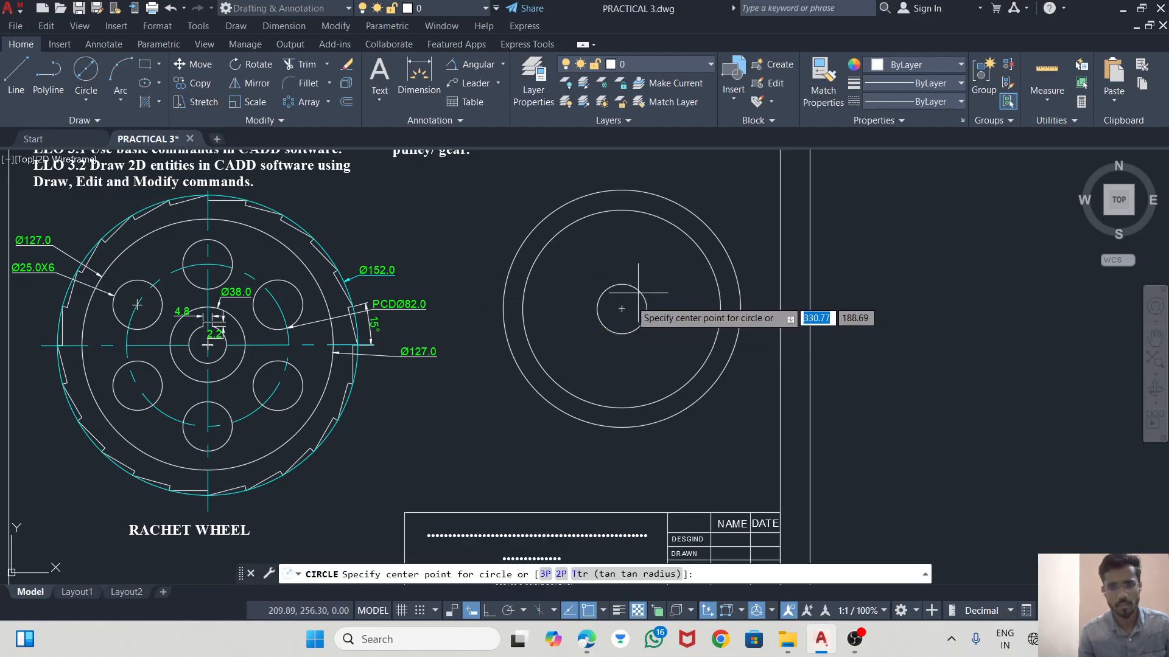
left_click(621, 308)
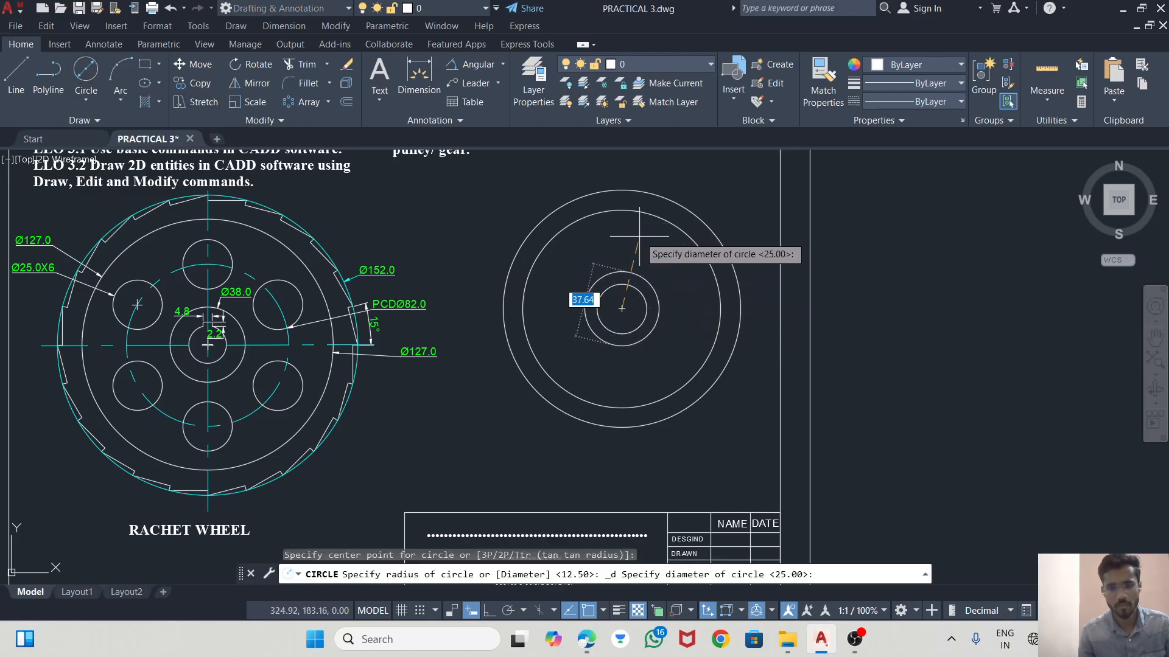
type("35")
key("Return")
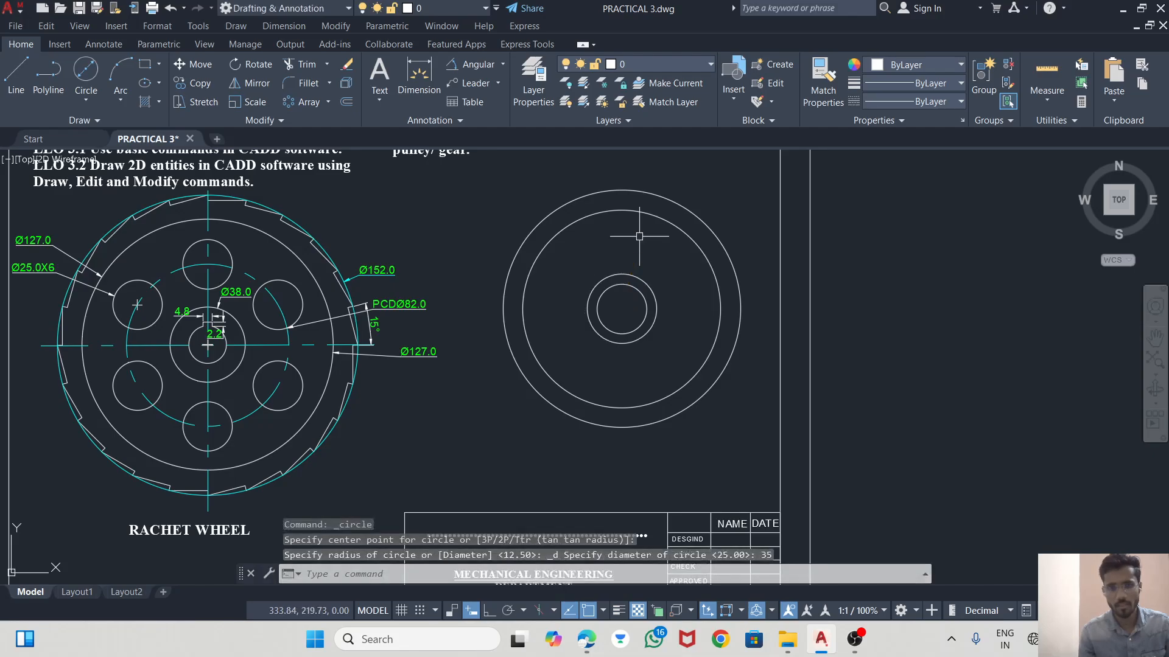
- Draw two concentric circles centred below and to the right of the hub, the larger about 75 mm in diameter and the other slightly smaller
scroll(639, 254, "up", 2)
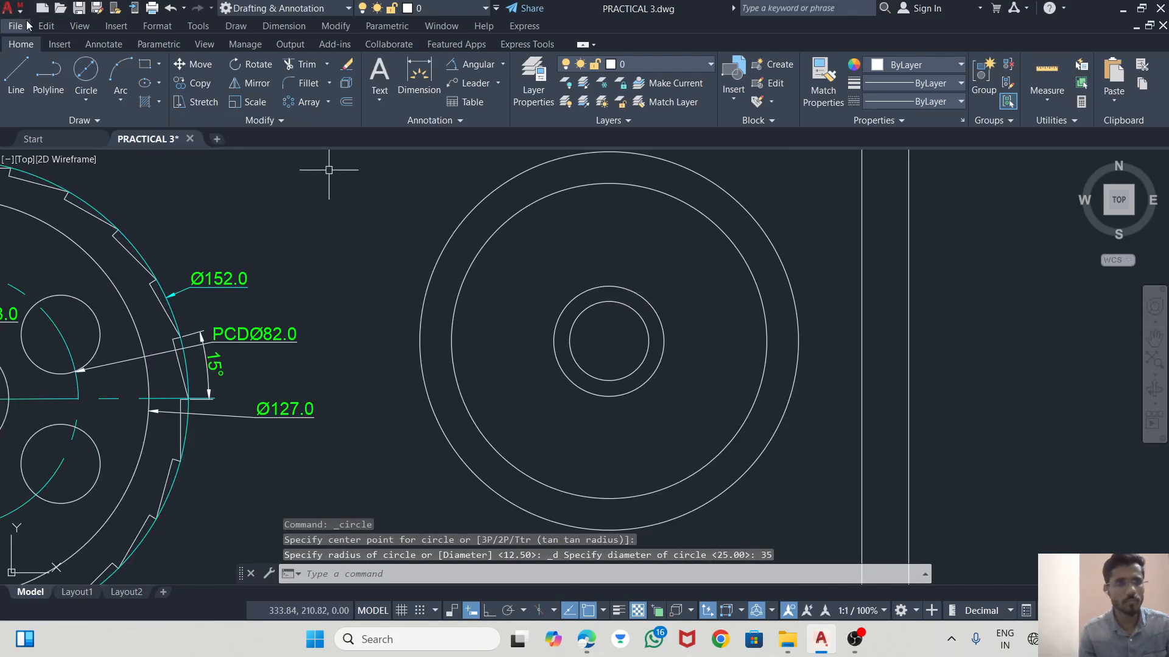
left_click(84, 71)
left_click(679, 432)
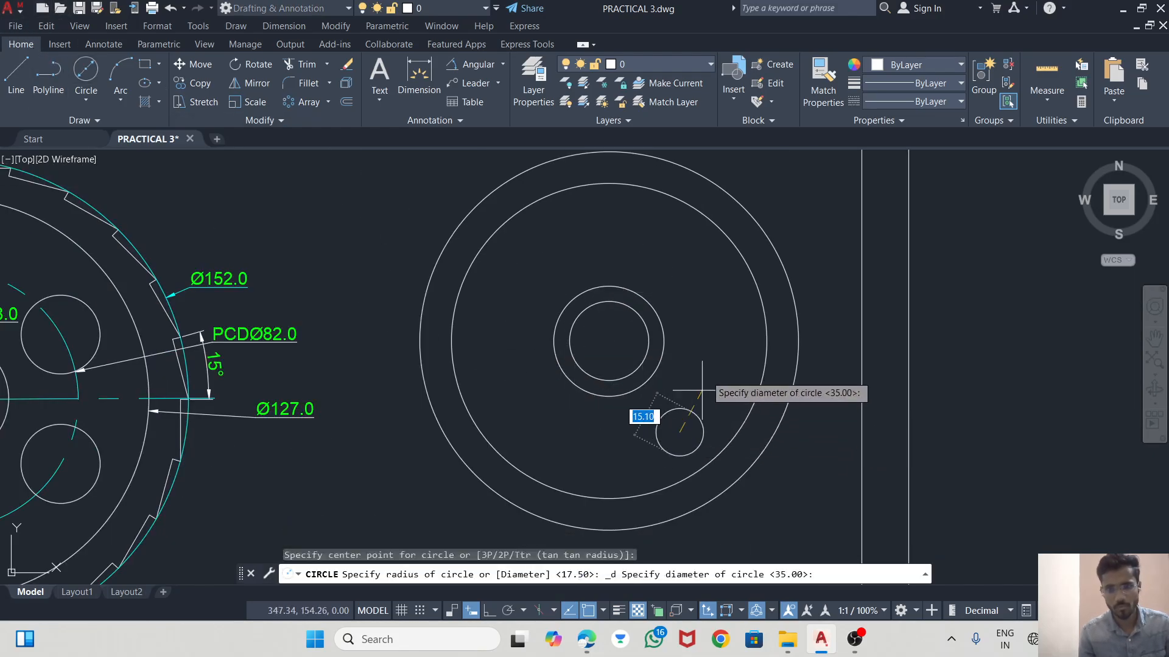
left_click(640, 199)
left_click(86, 71)
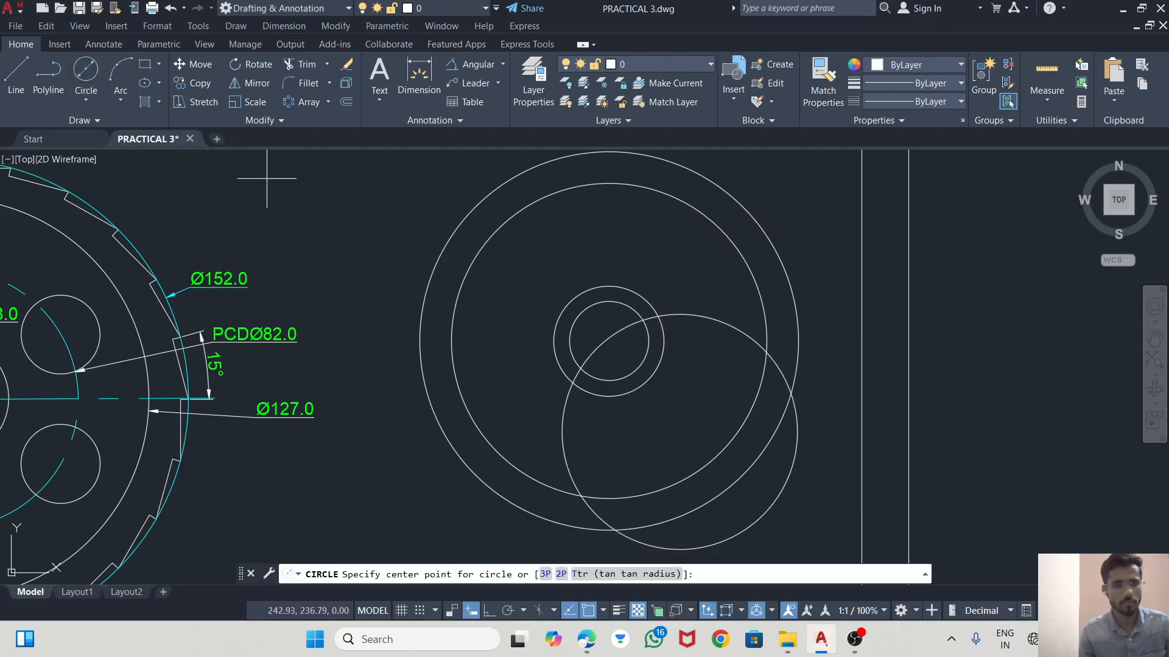
left_click(679, 432)
type("d")
key("Return")
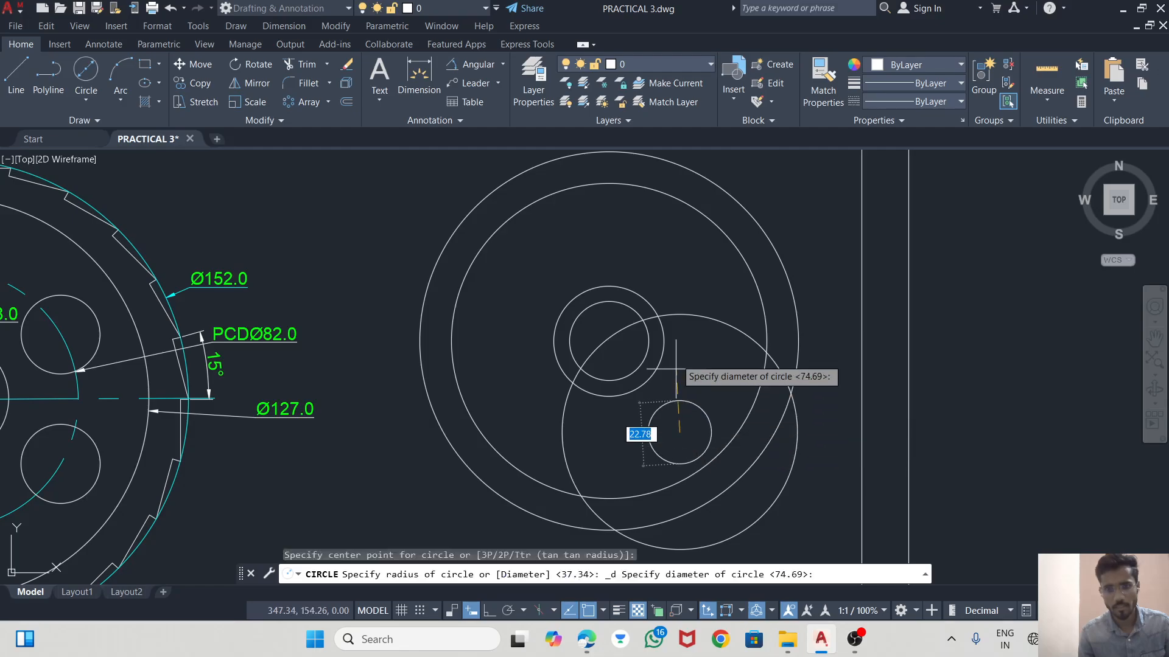
left_click(669, 238)
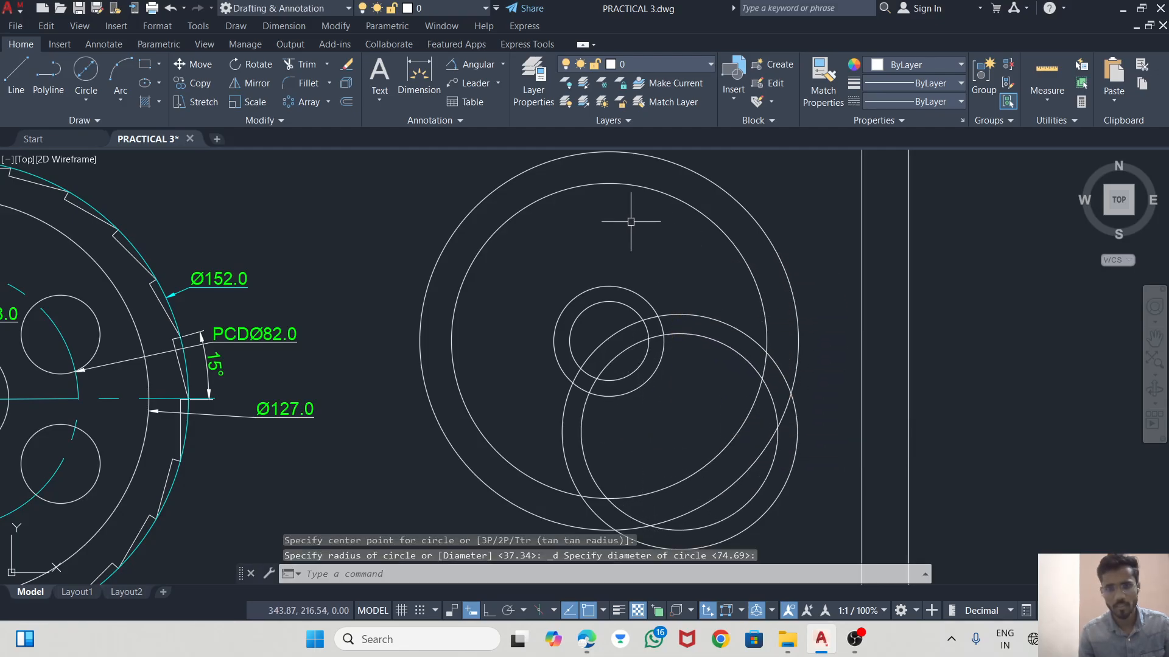
- Trim the parts of the two offset circles that run inside the hub circles
scroll(631, 222, "down", 2)
left_click(298, 64)
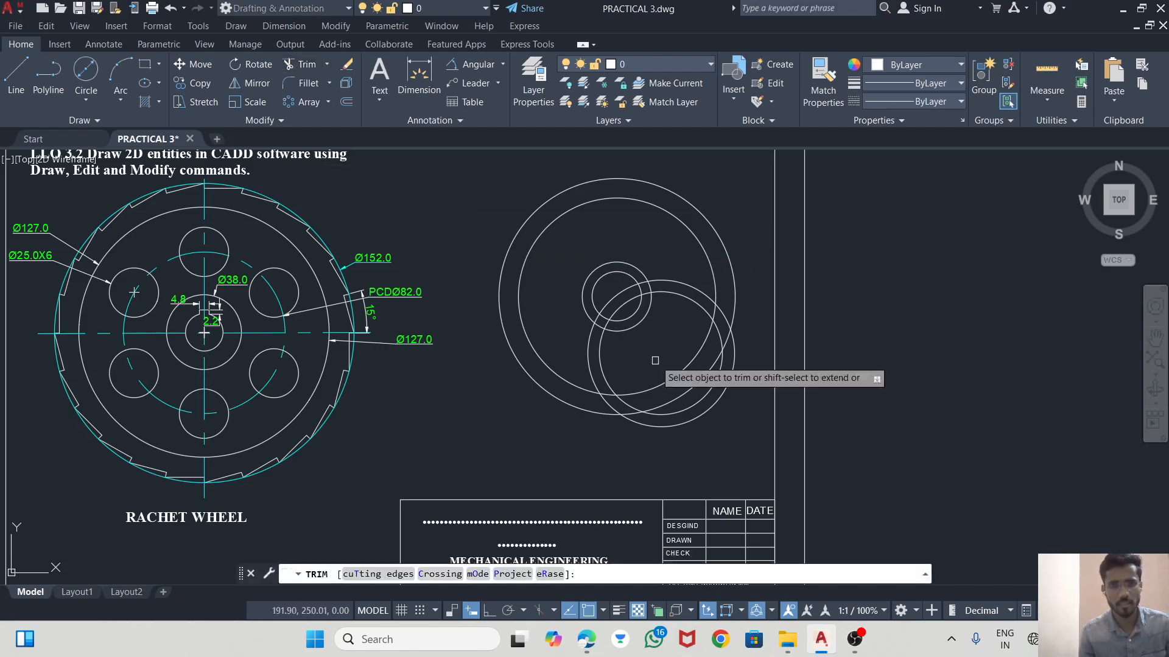
scroll(633, 240, "up", 5)
scroll(639, 276, "down", 1)
left_click_drag(621, 164, 632, 215)
left_click_drag(571, 180, 583, 232)
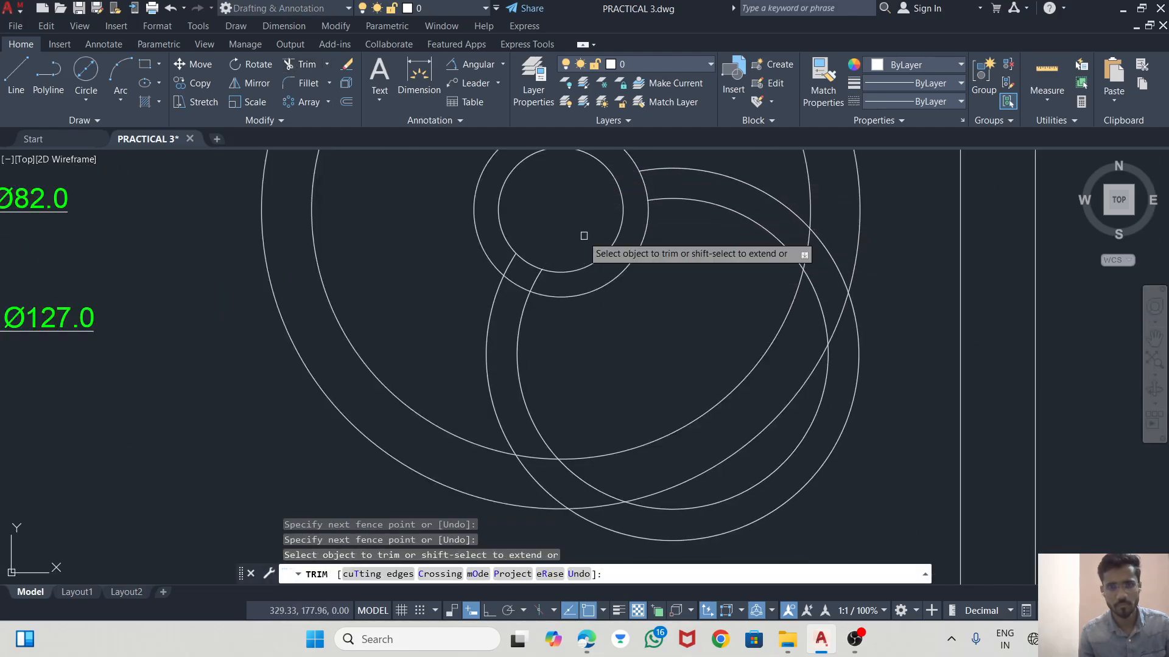
left_click_drag(509, 261, 546, 281)
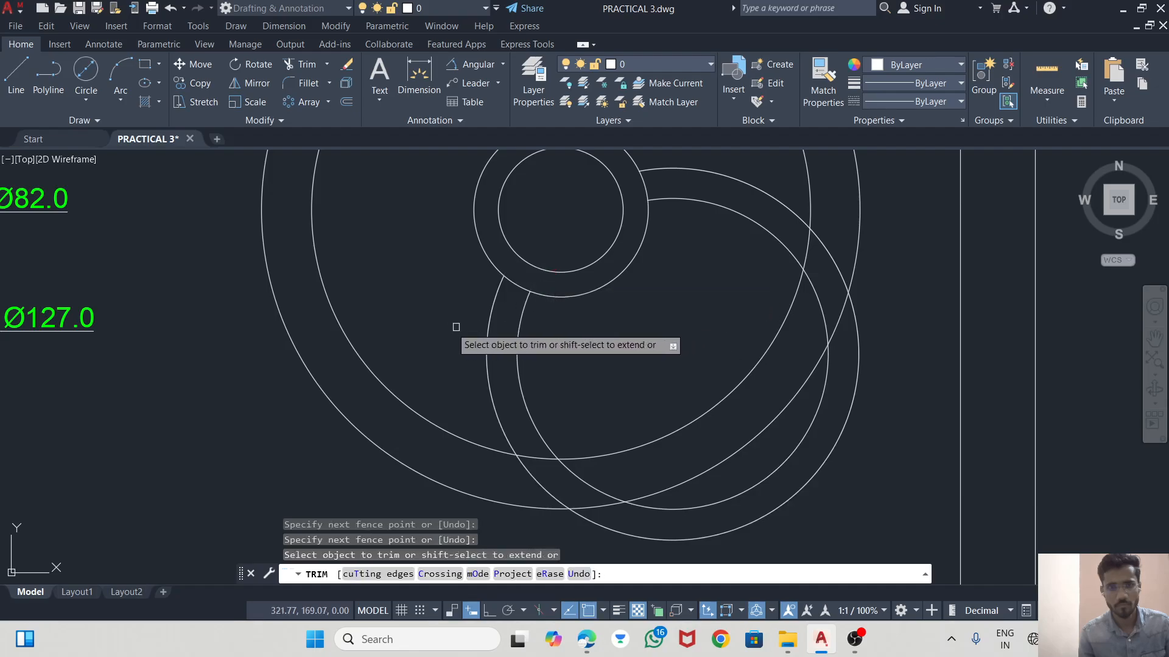
- Trim the remaining offset circle arcs, keeping only the curved spoke between the hub and the inner rim circle on the pulley's right side
left_click_drag(450, 327, 554, 358)
mouse_move(811, 266)
left_mouse_down()
mouse_move(795, 319)
mouse_move(828, 347)
left_mouse_up()
left_click_drag(886, 373, 858, 381)
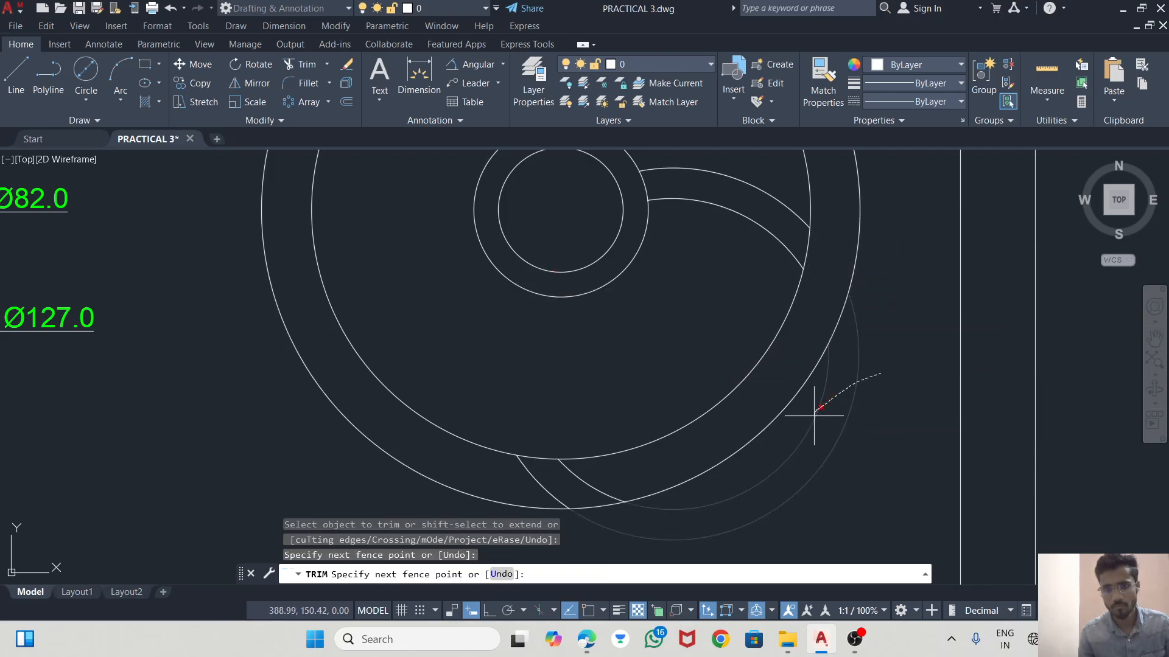
left_click_drag(813, 415, 809, 431)
mouse_move(613, 477)
left_mouse_down()
mouse_move(535, 483)
mouse_move(645, 494)
left_mouse_up()
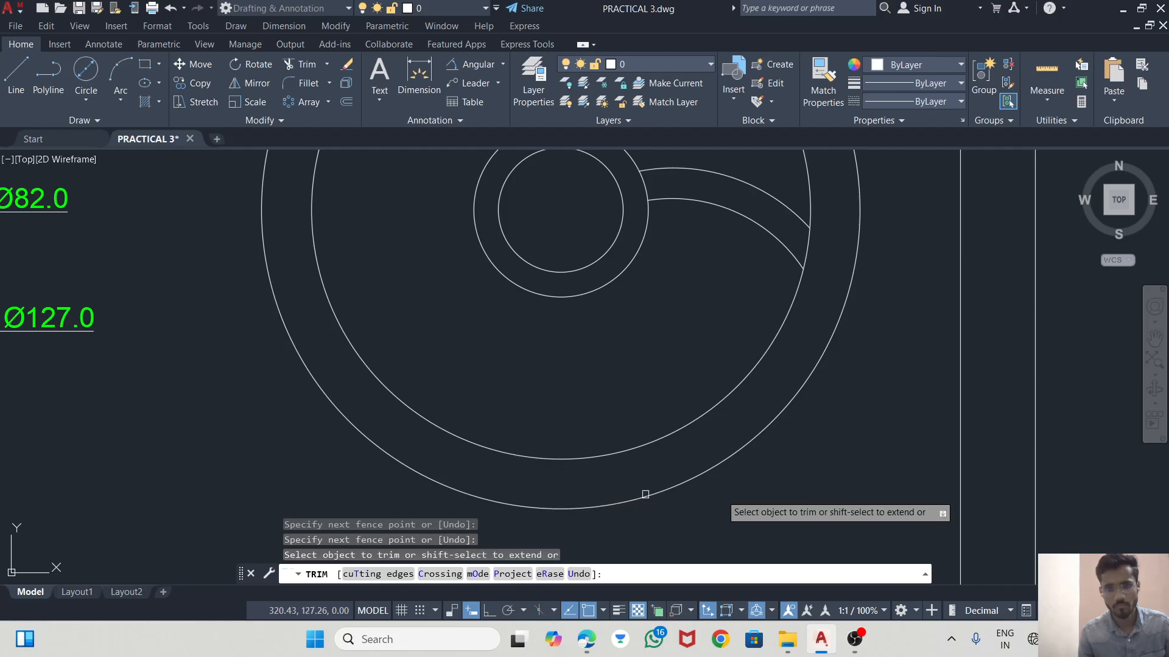
- Fillet the corner between the outer hub circle and the upper arc of the spoke
scroll(645, 494, "down", 4)
scroll(682, 392, "up", 2)
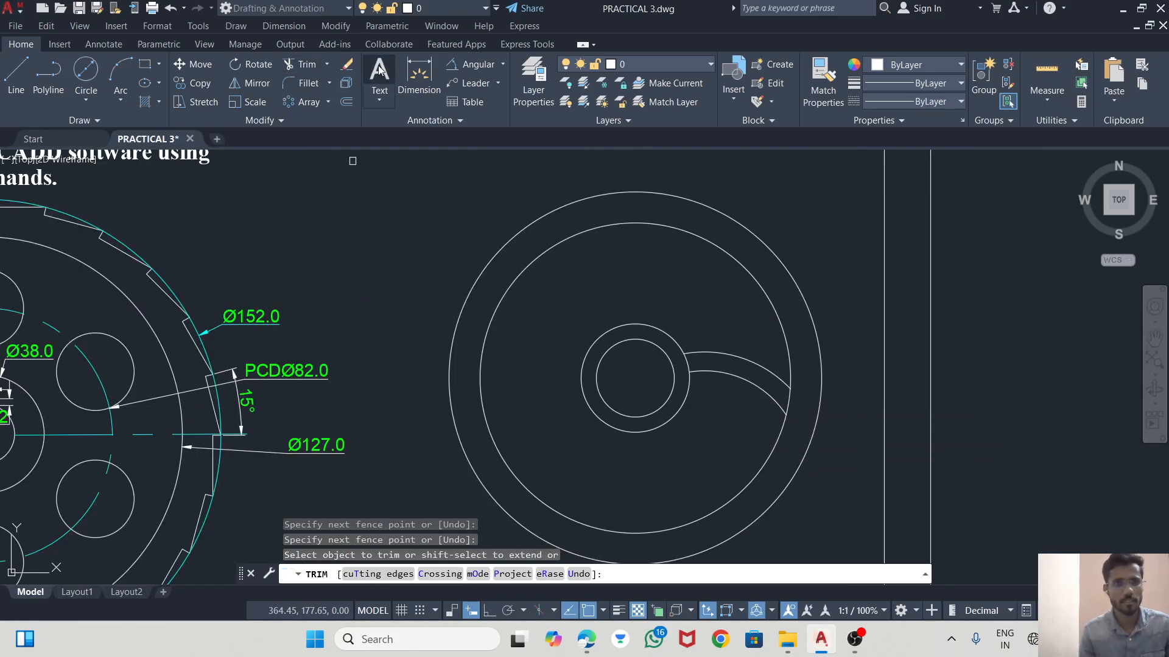
left_click(326, 87)
scroll(648, 359, "up", 3)
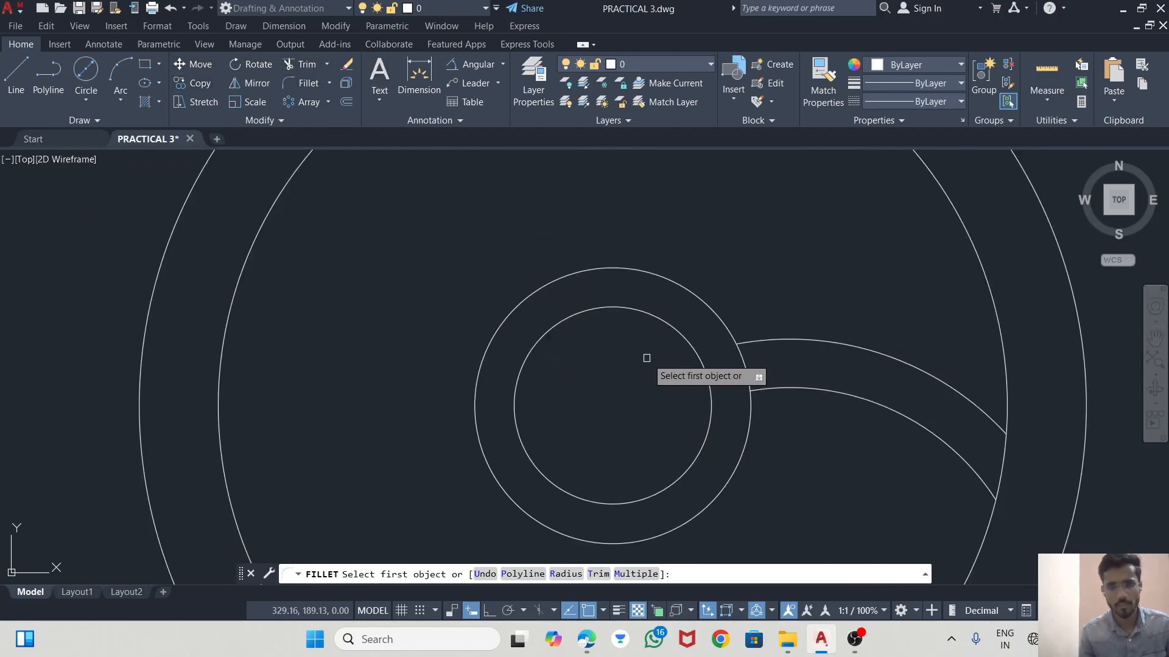
left_click(754, 336)
left_click(728, 329)
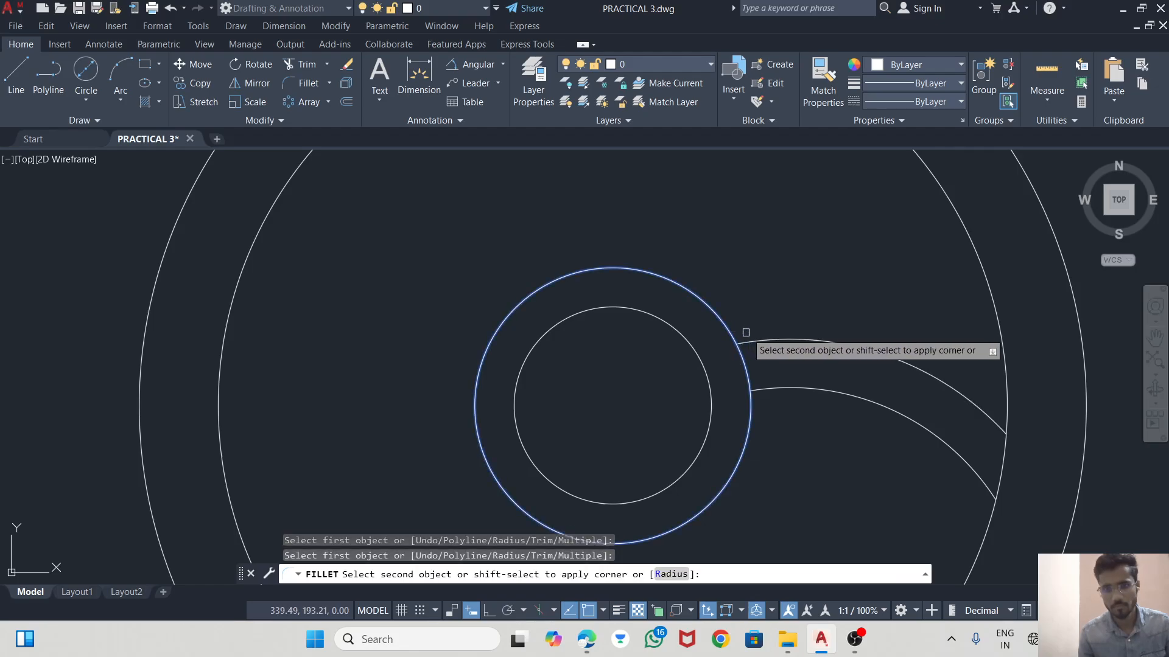
left_click(754, 339)
scroll(753, 340, "up", 4)
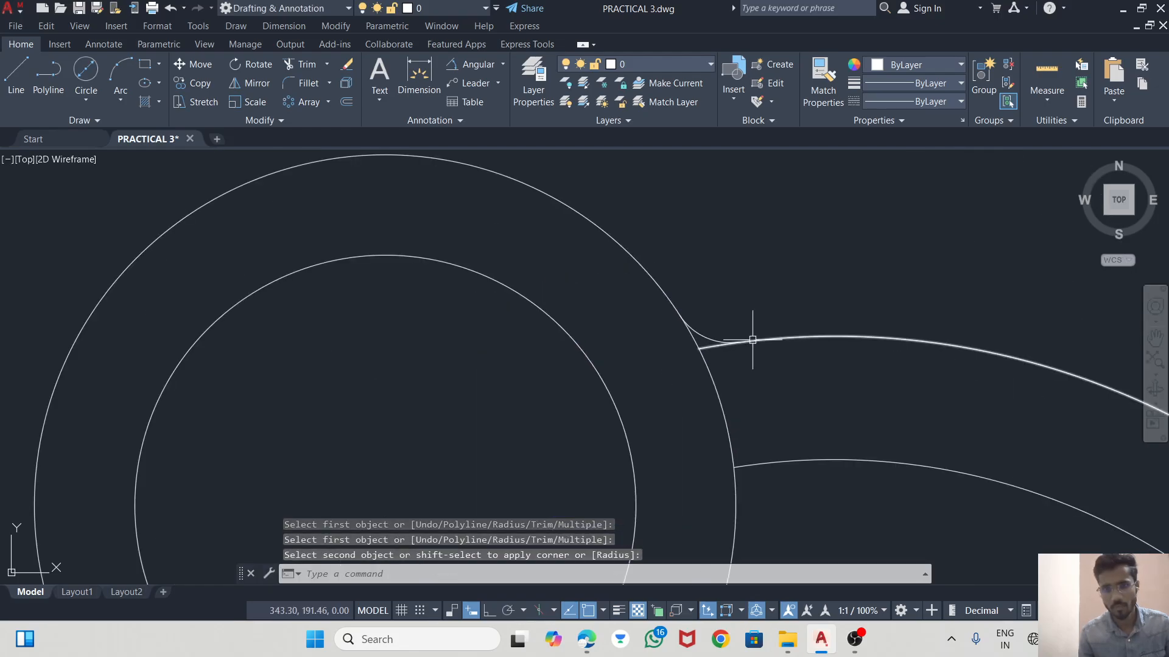
scroll(668, 308, "down", 3)
scroll(652, 280, "up", 4)
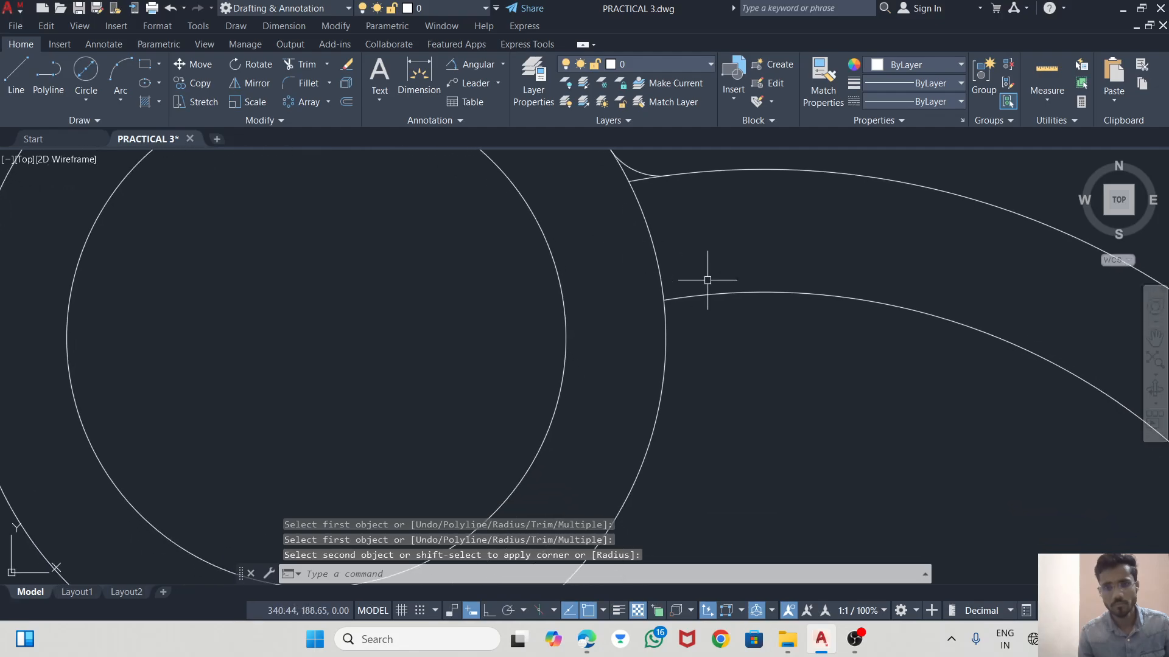
left_click(289, 68)
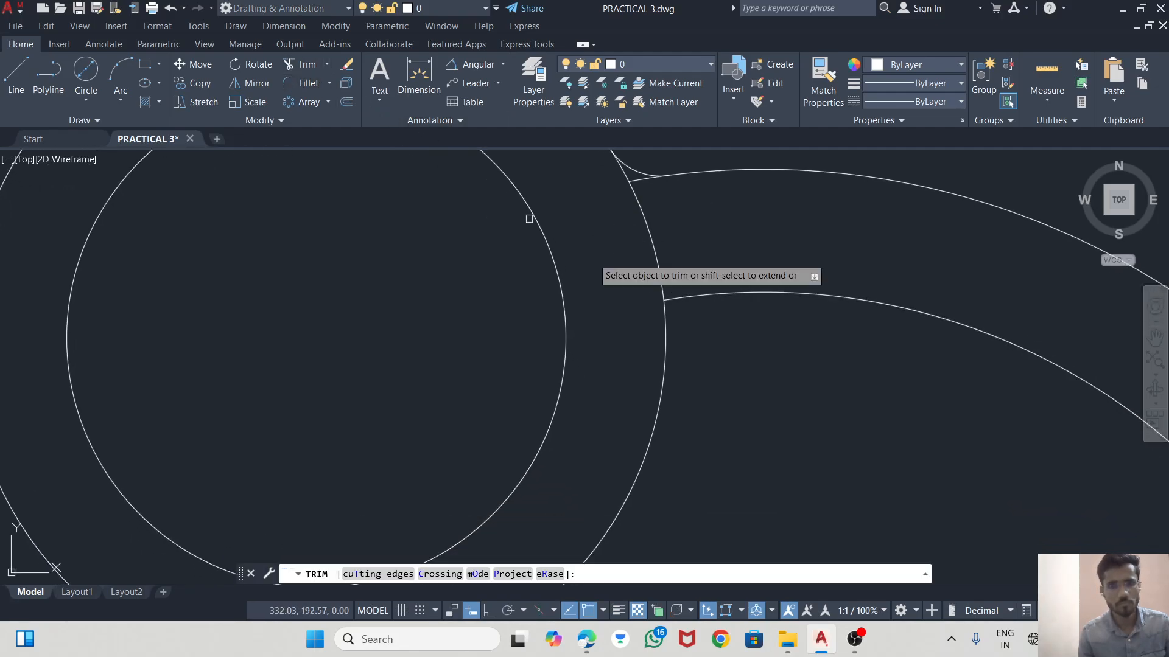
left_click(707, 298)
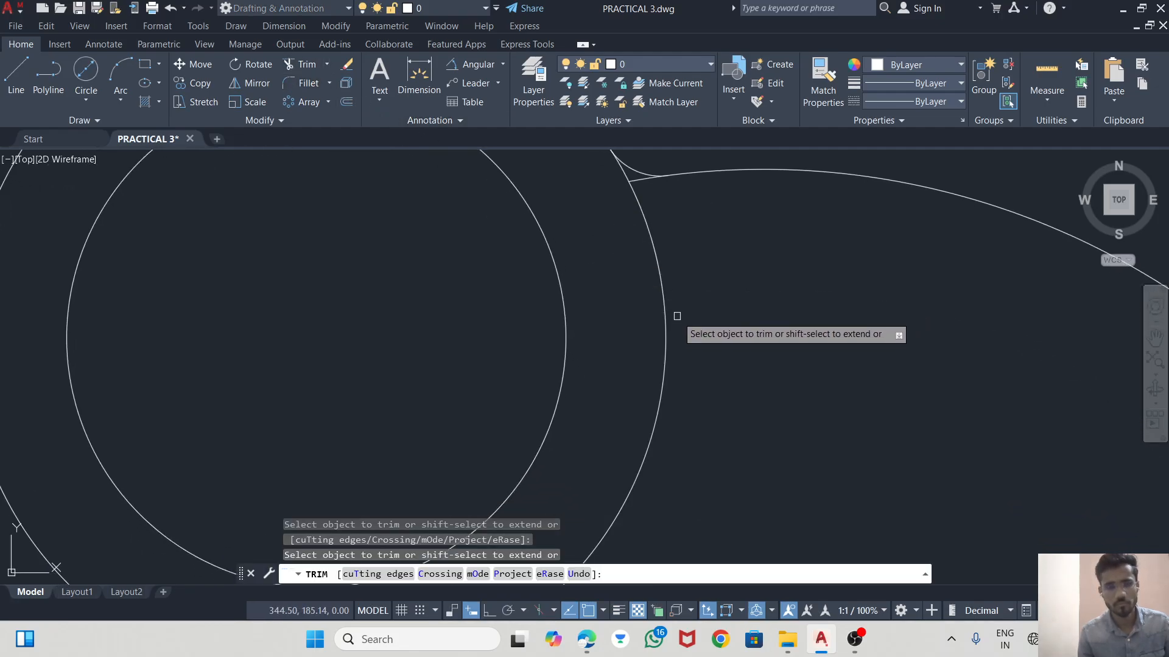
key("ctrl+z")
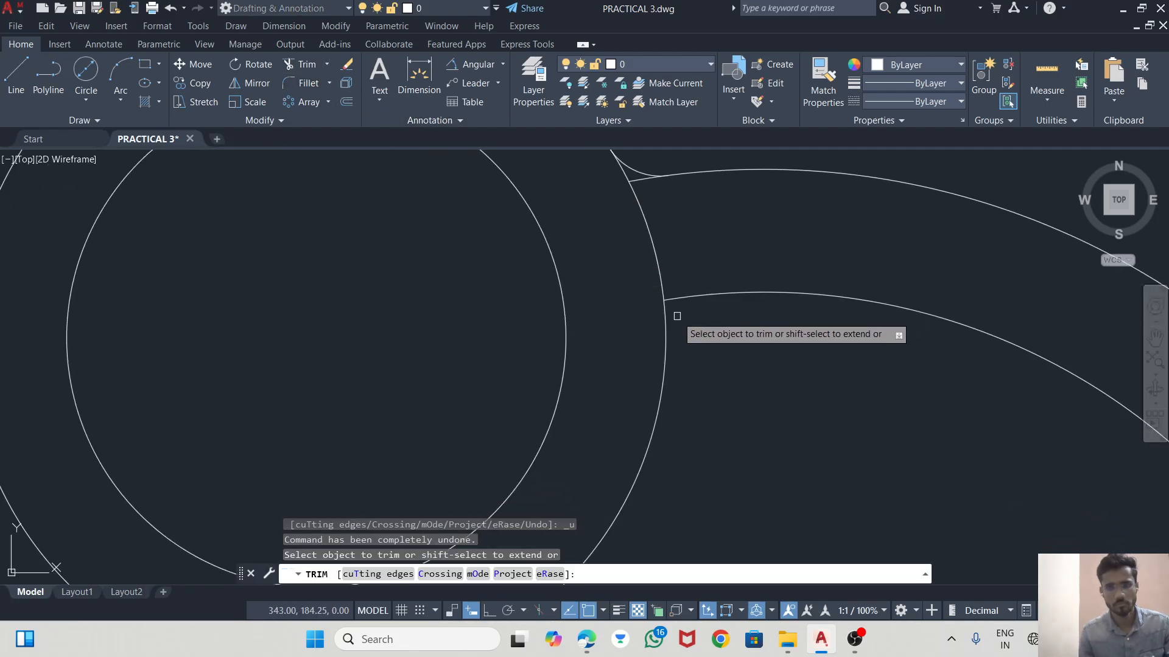
- Fillet the corner between the outer hub circle and the lower arc of the spoke
left_click(301, 82)
left_click(718, 298)
left_click(668, 322)
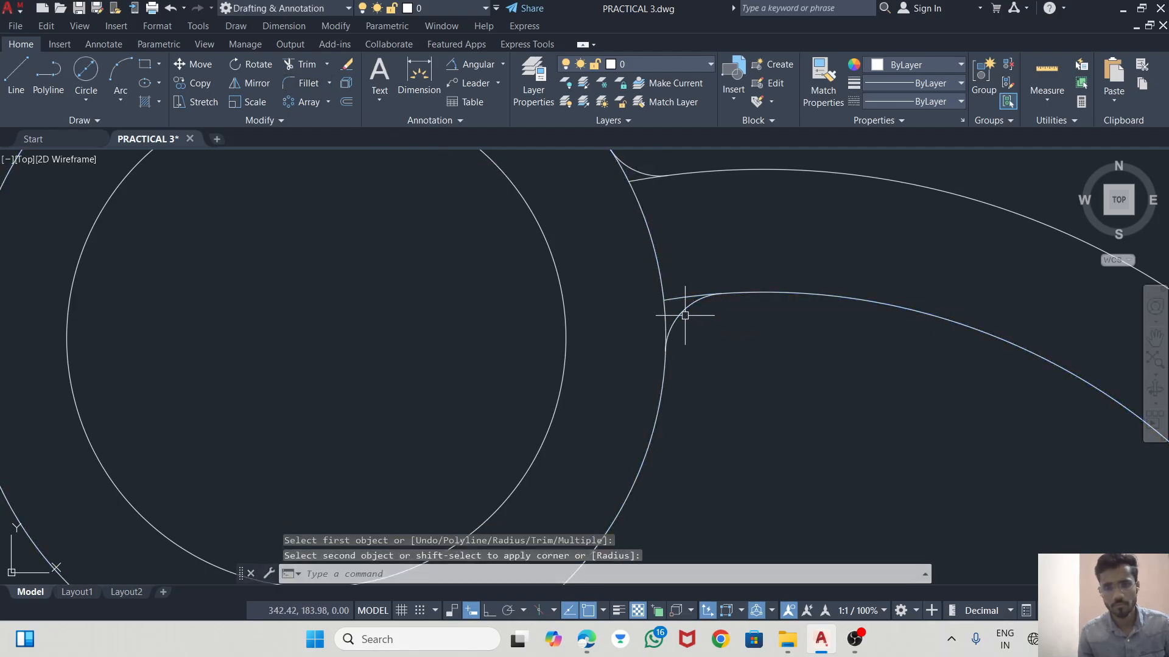
- Fillet the corners where the spoke's upper and lower arcs meet the inner rim circle
scroll(683, 313, "down", 4)
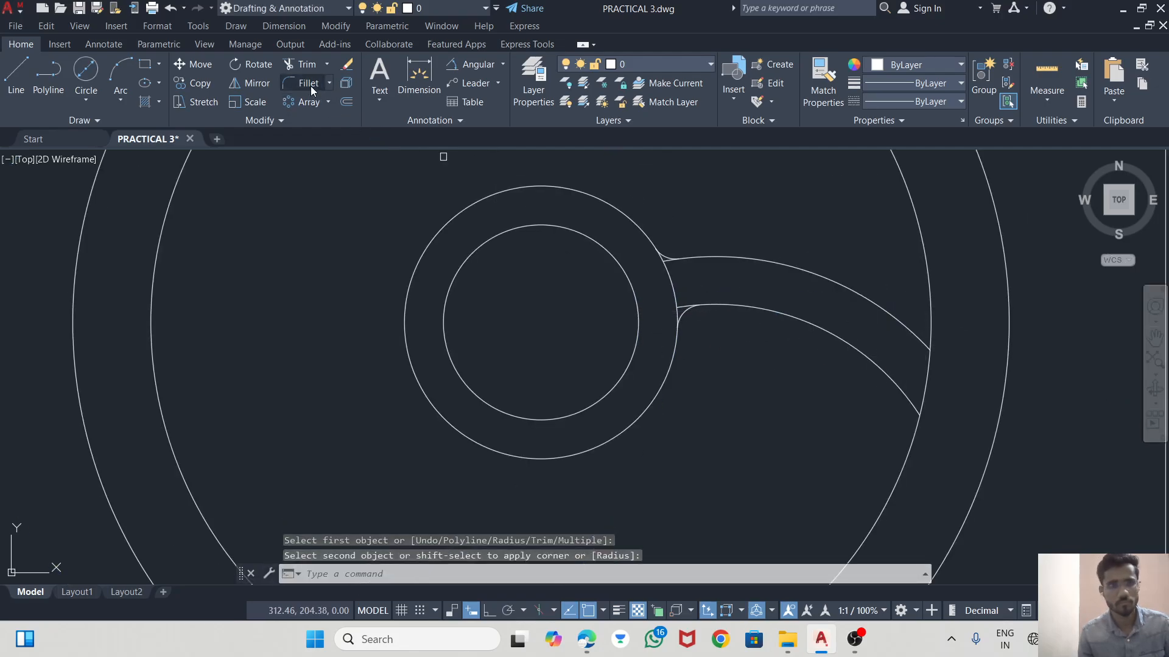
left_click(312, 90)
left_click(924, 336)
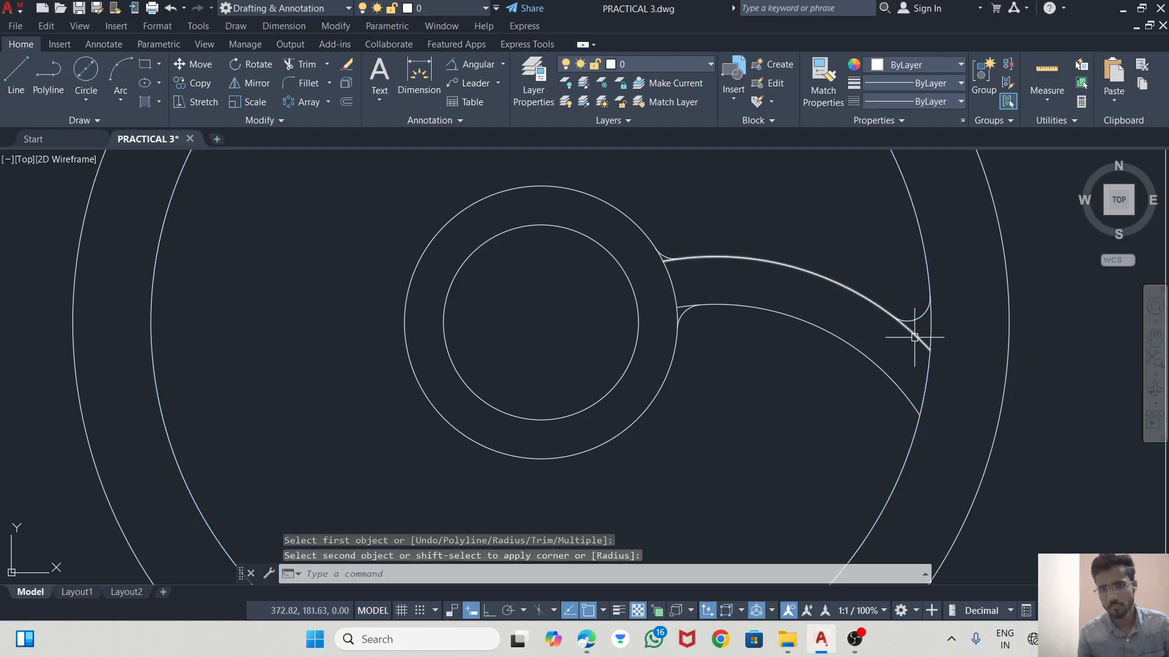
key("Return")
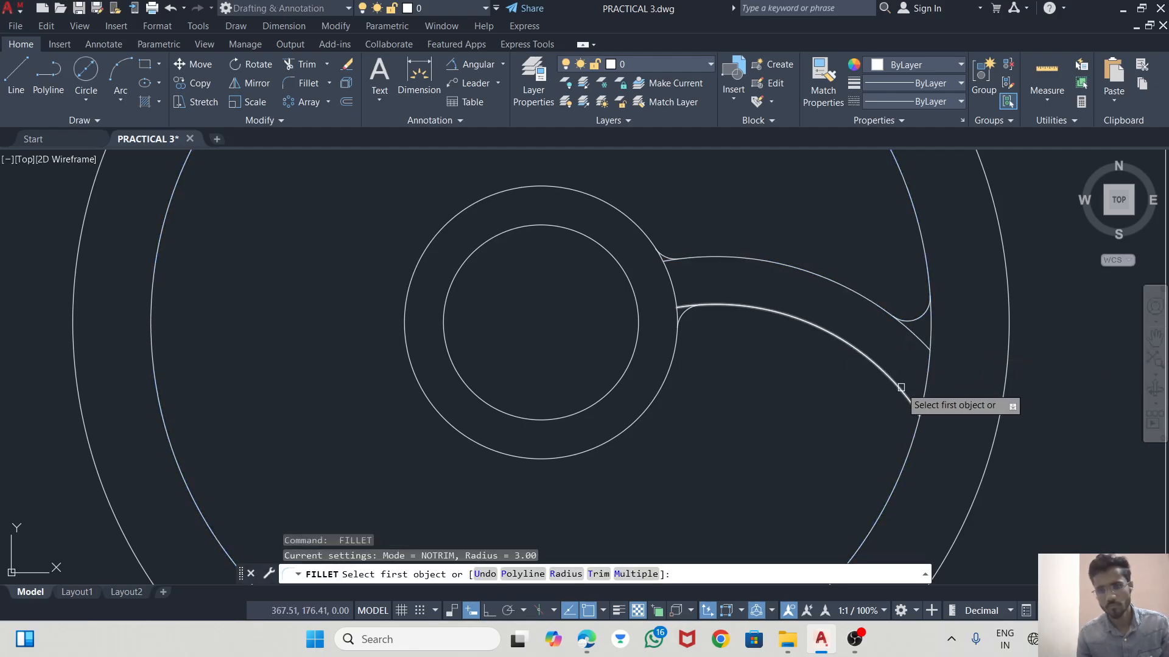
left_click(904, 395)
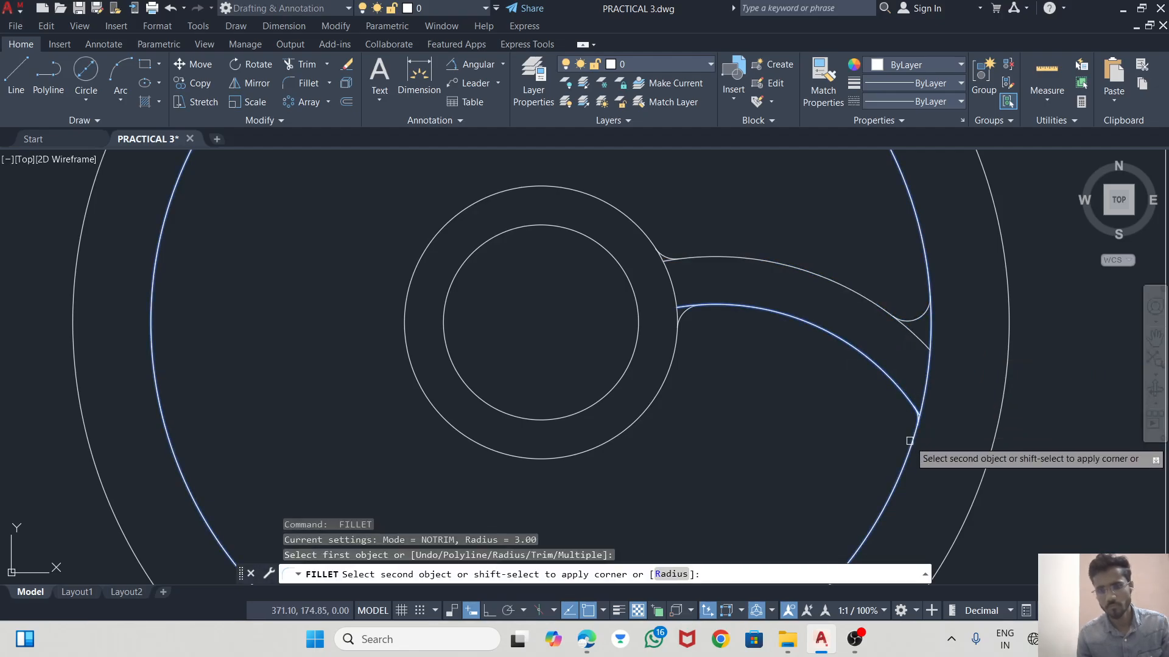
left_click(910, 441)
- Trim the leftover arc ends beyond the fillets at the spoke's rim and hub corners
scroll(916, 417, "up", 5)
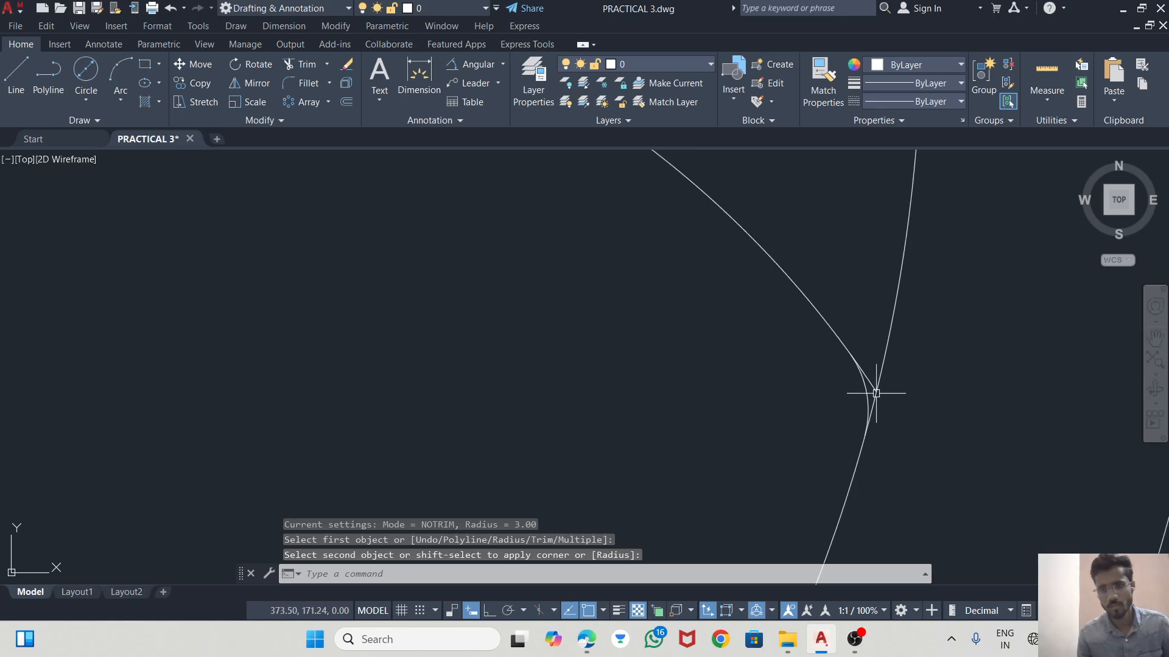
scroll(871, 394, "up", 2)
left_click(292, 65)
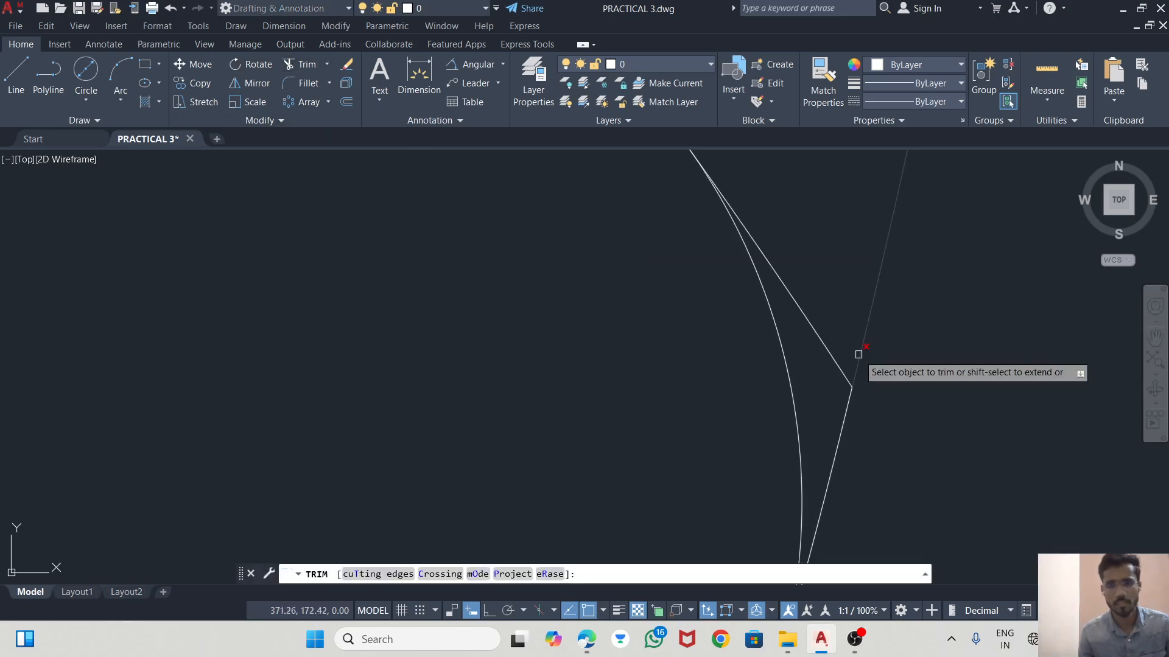
scroll(862, 384, "up", 2)
scroll(862, 392, "down", 2)
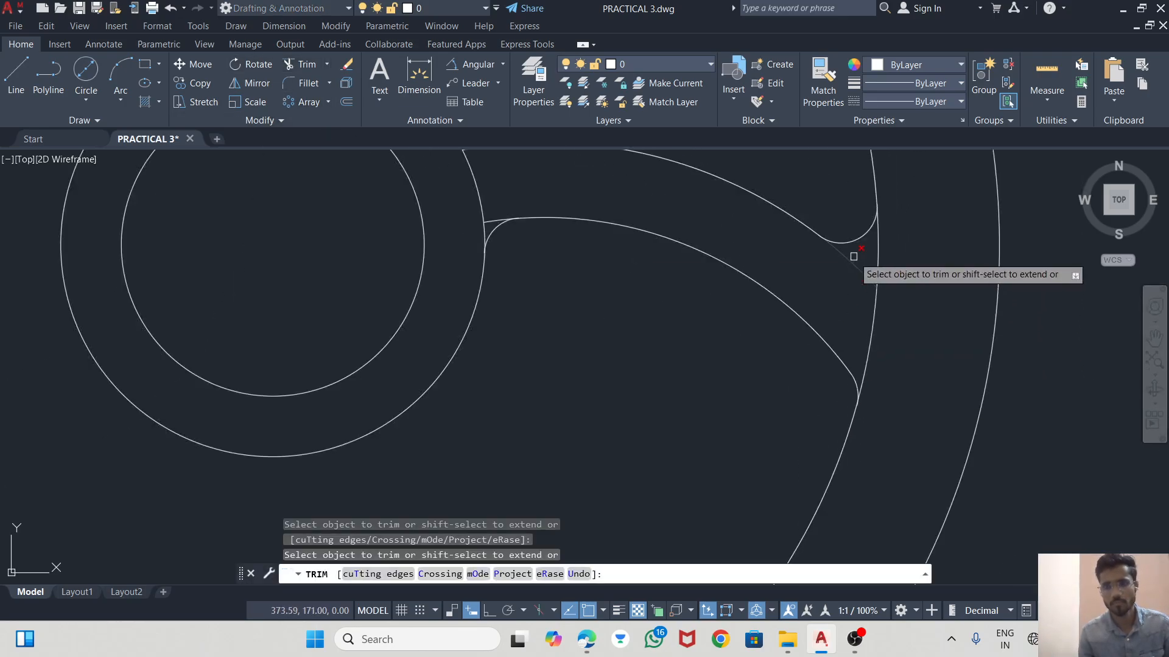
left_click(854, 257)
left_click(488, 222)
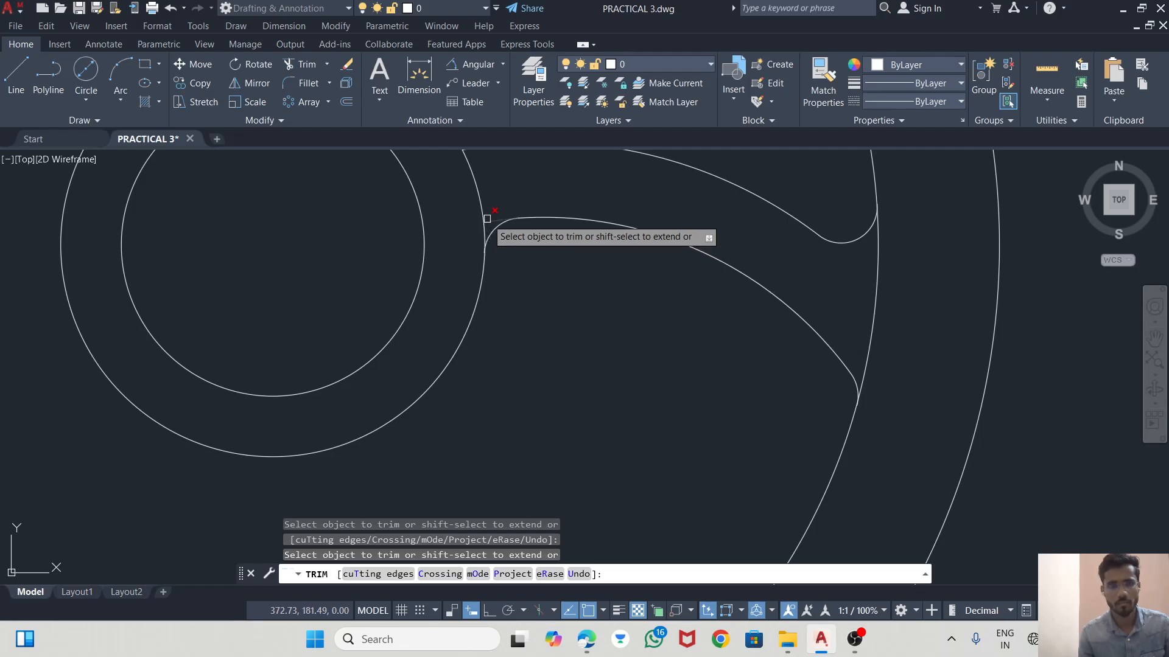
scroll(584, 298, "down", 3)
scroll(511, 231, "up", 4)
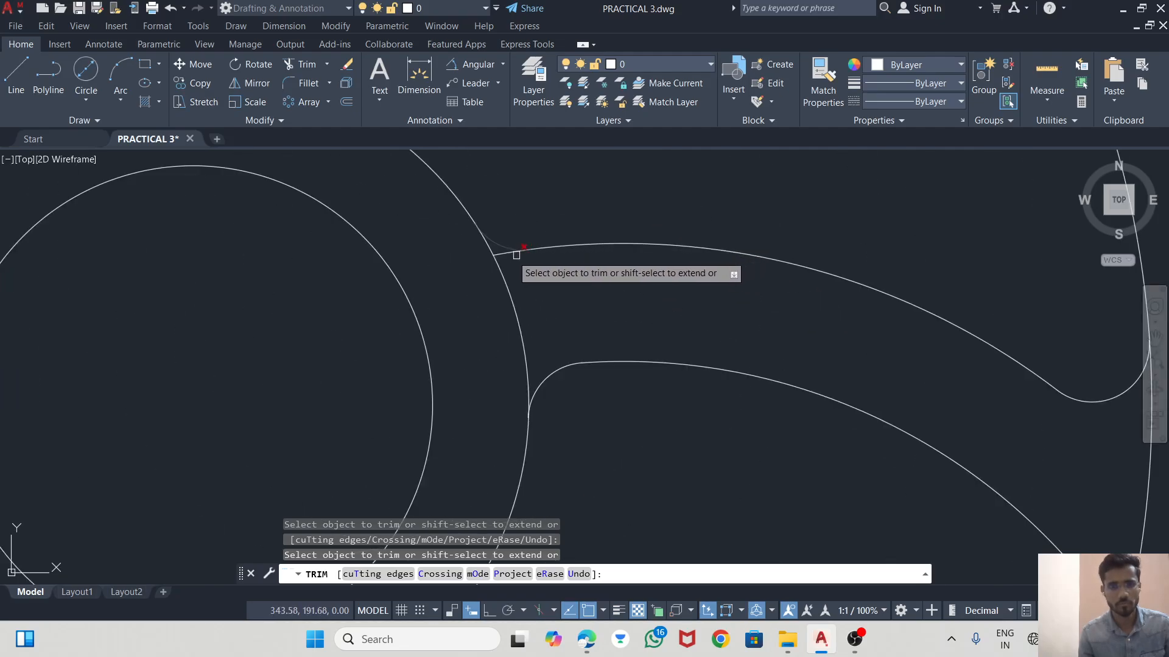
scroll(603, 297, "down", 3)
key("Escape")
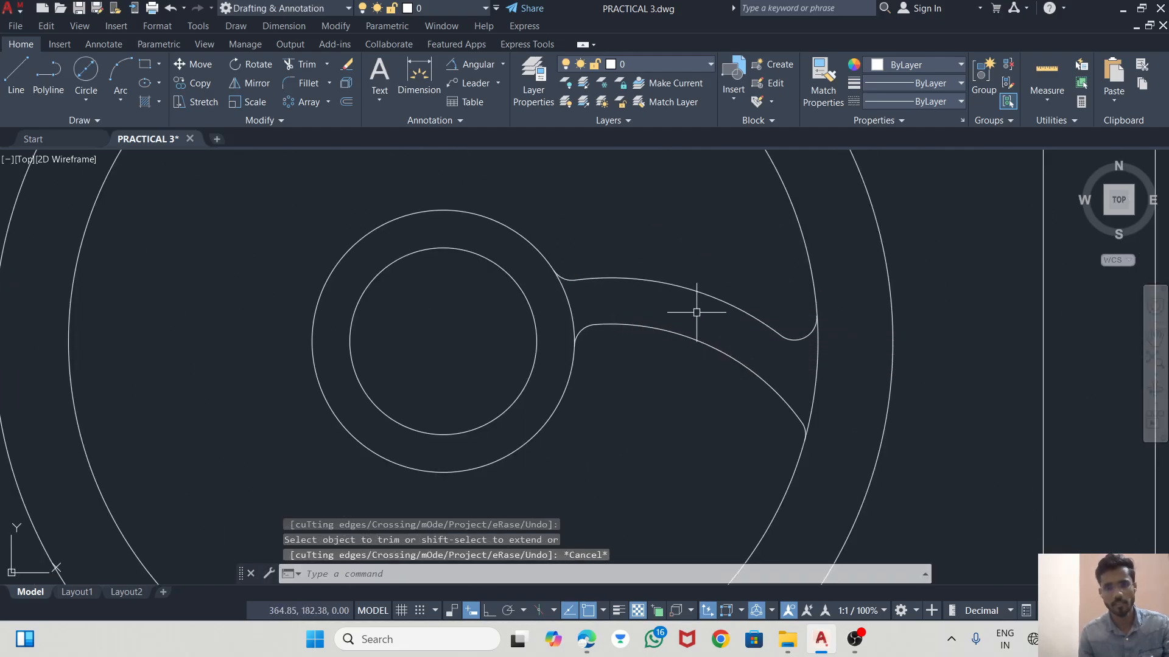
left_click(689, 287)
scroll(556, 287, "up", 4)
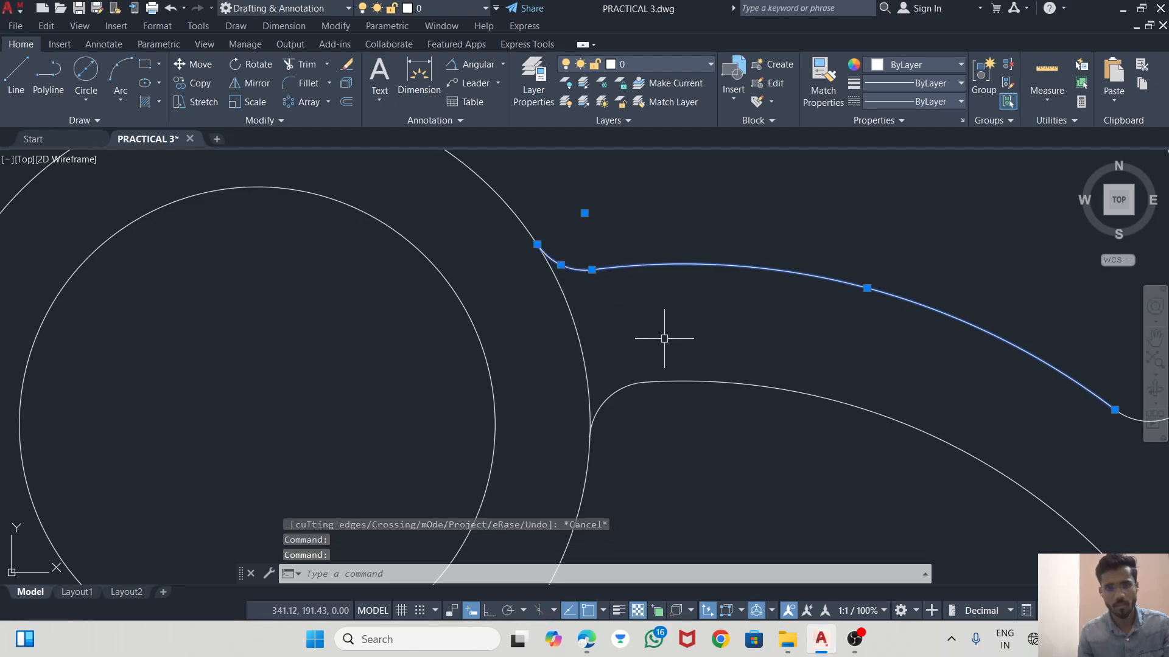
left_click(616, 397)
left_click(715, 394)
left_click(731, 378)
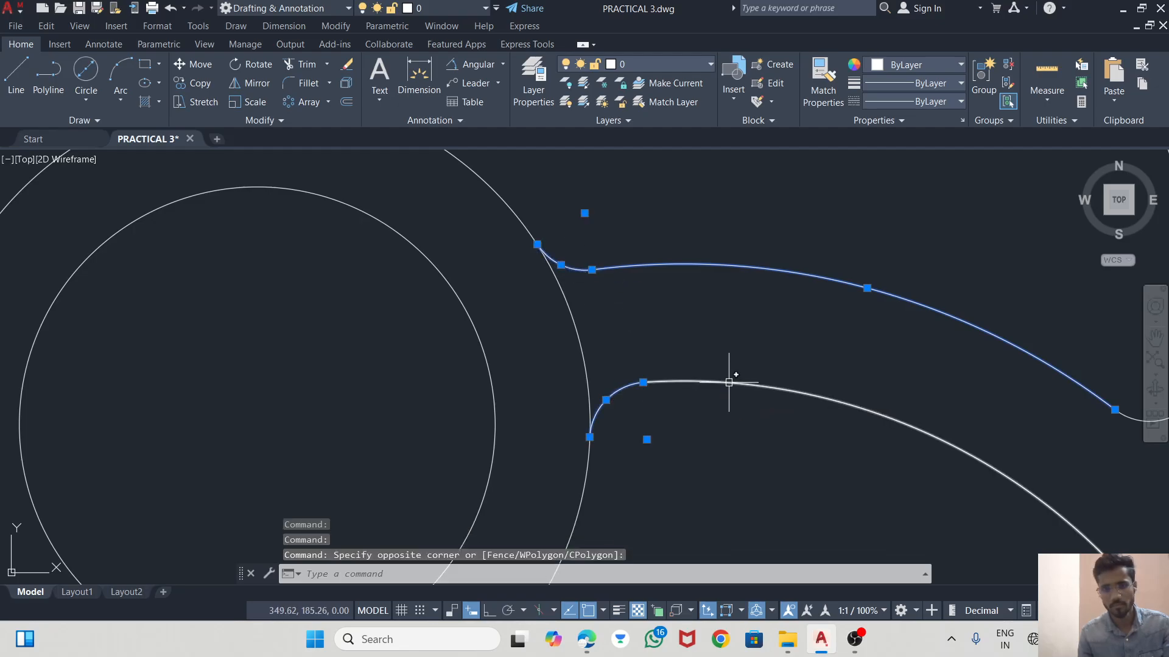
scroll(665, 348, "down", 3)
scroll(808, 426, "up", 6)
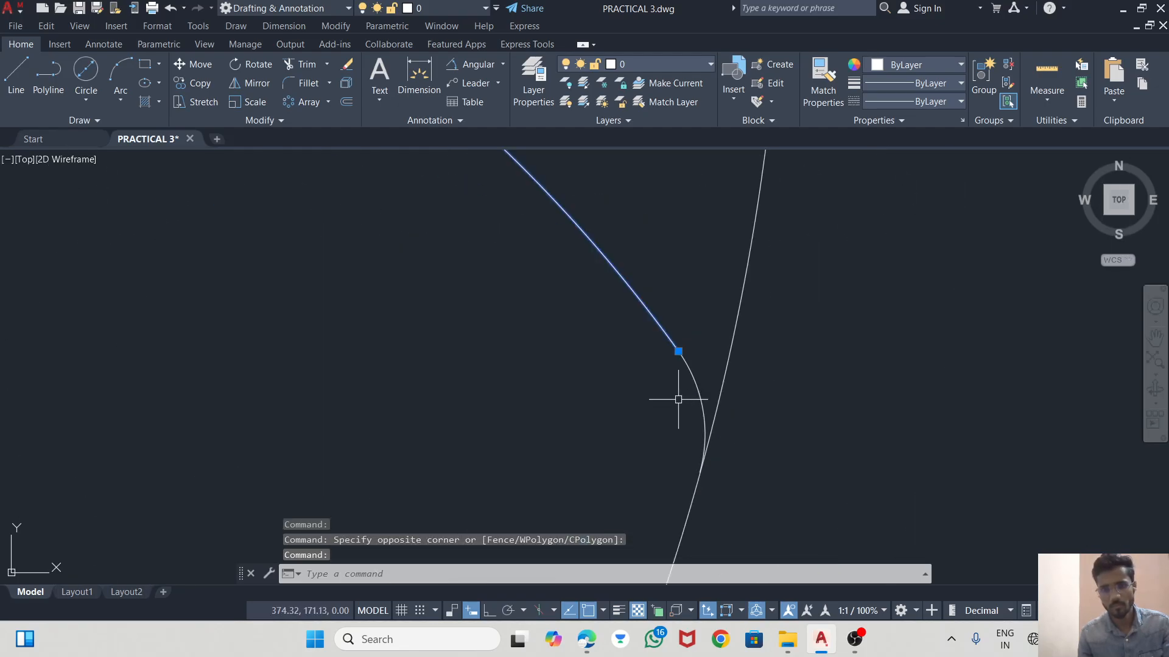
scroll(678, 400, "down", 5)
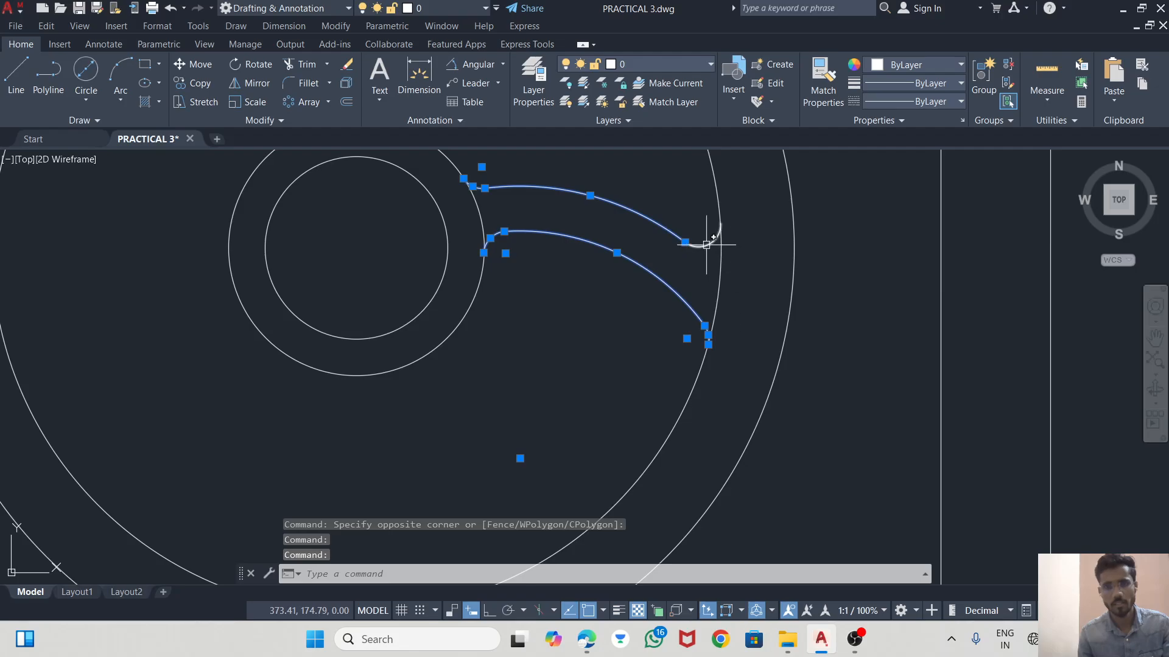
scroll(706, 244, "down", 5)
left_click(309, 104)
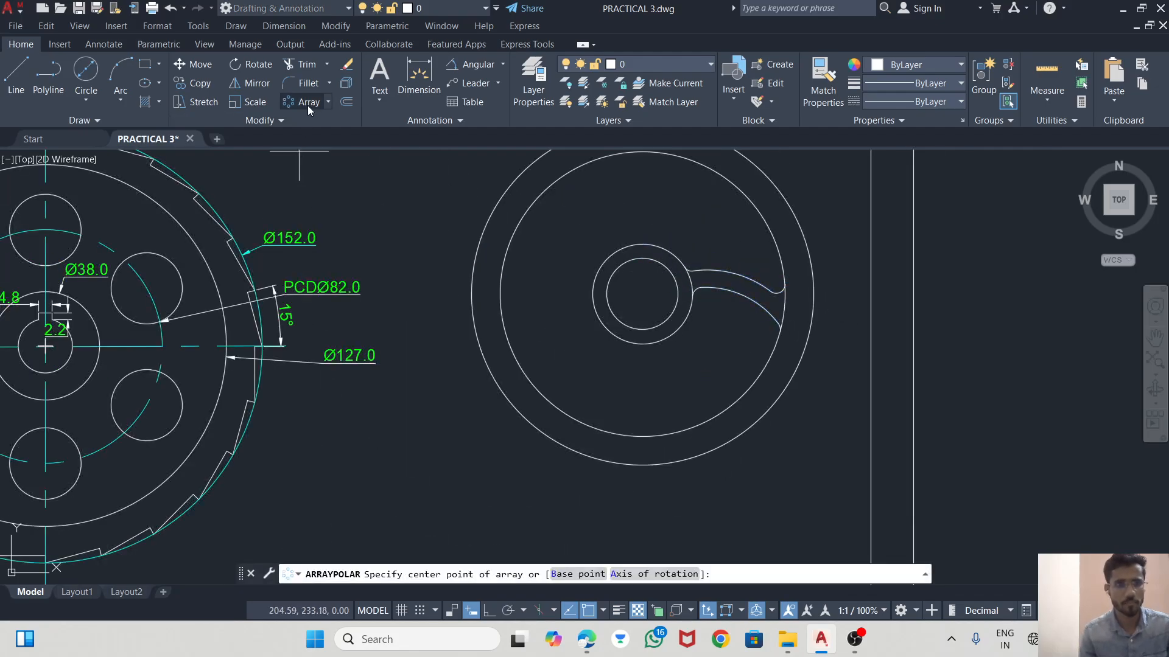
left_click(327, 104)
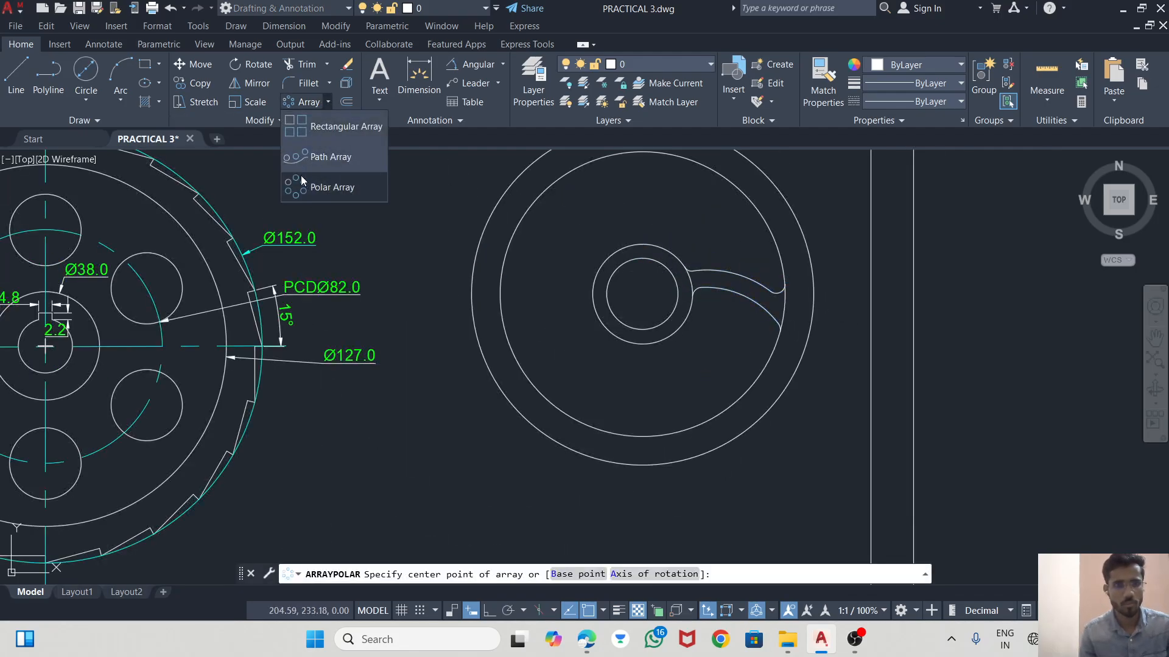
- Create a polar array of the spoke's arcs and fillets about the hub centre, with 6 items filling 360 degrees
left_click(329, 188)
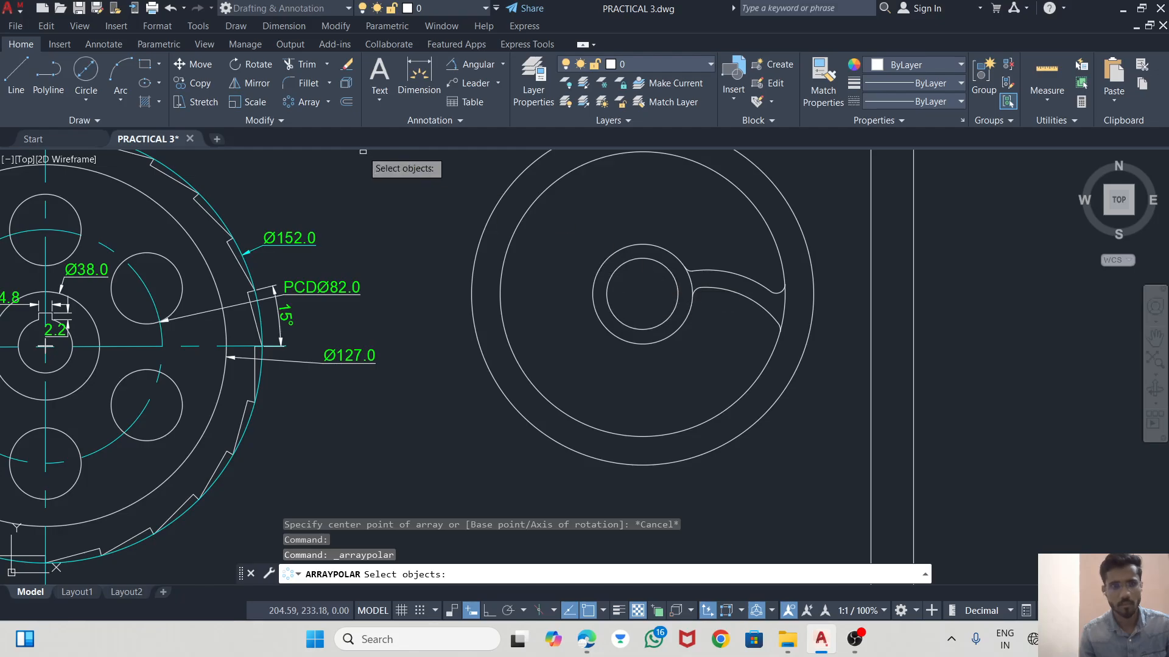
scroll(786, 274, "up", 2)
left_click(784, 311)
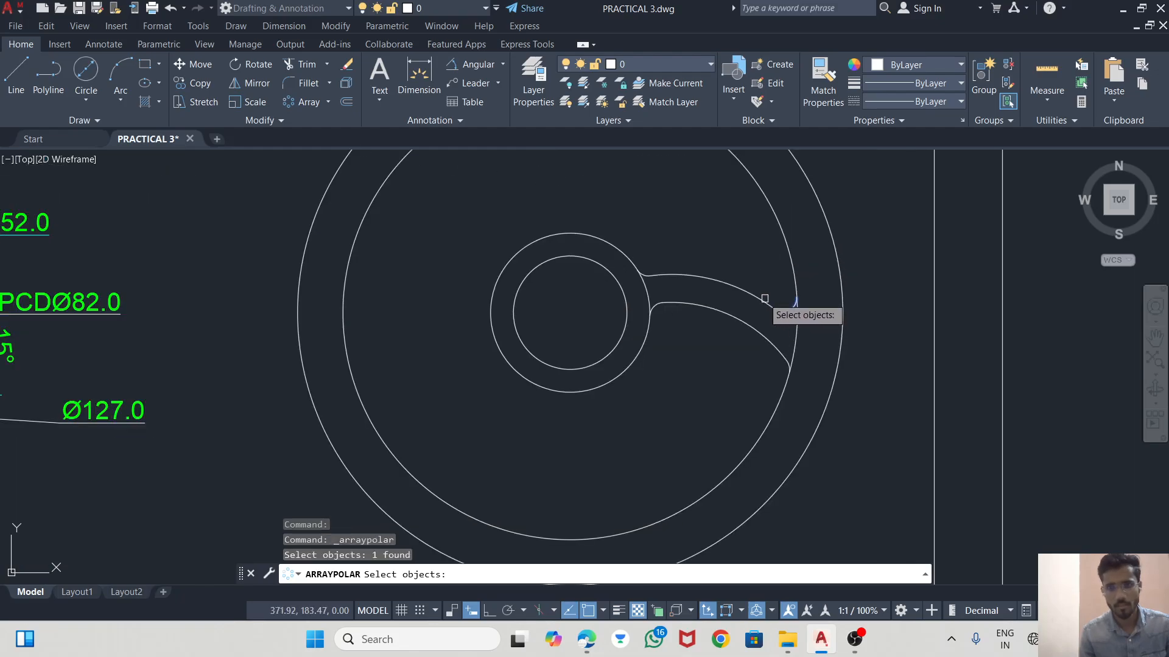
scroll(627, 275, "up", 4)
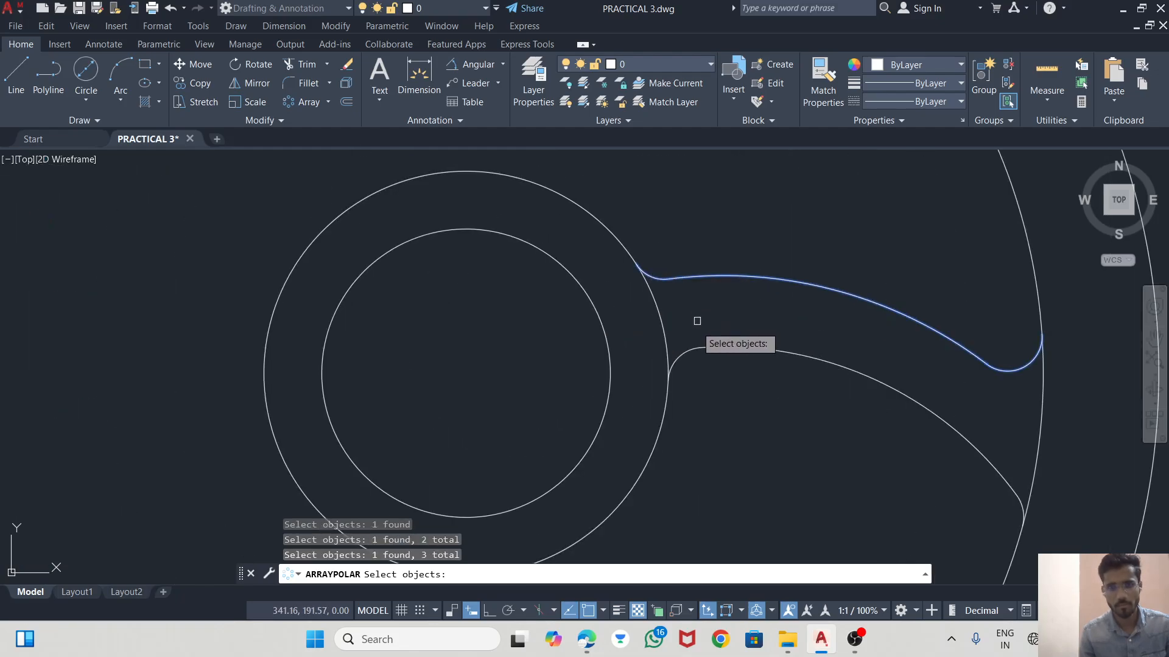
left_click(751, 351)
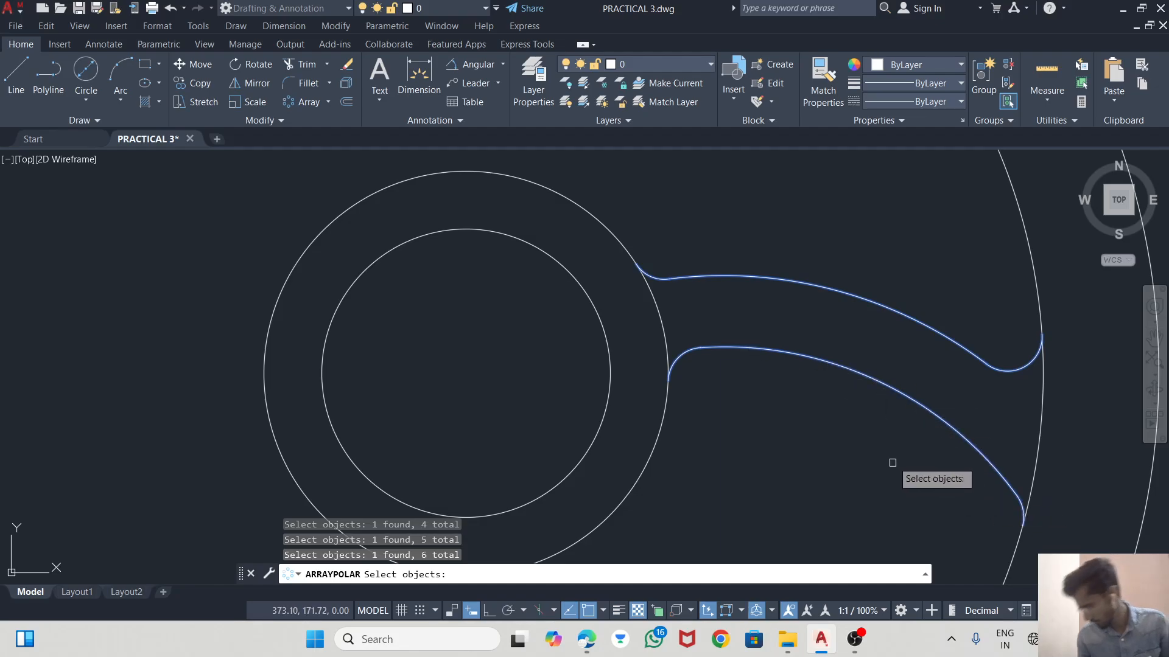
scroll(882, 451, "down", 2)
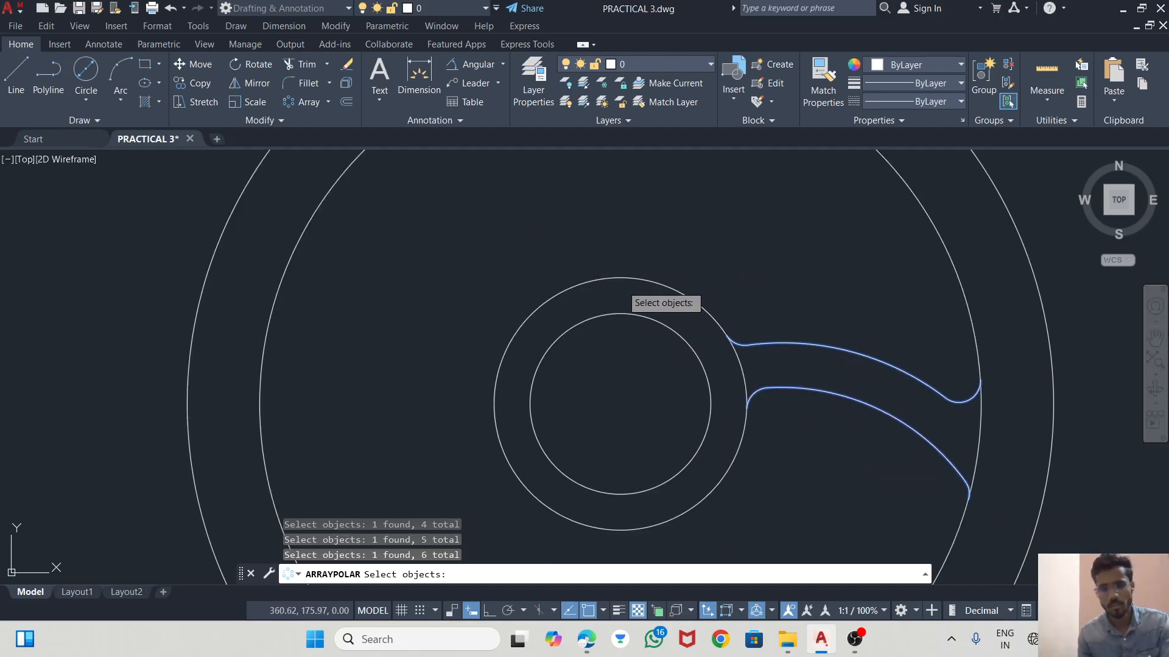
key("Return")
left_click(621, 404)
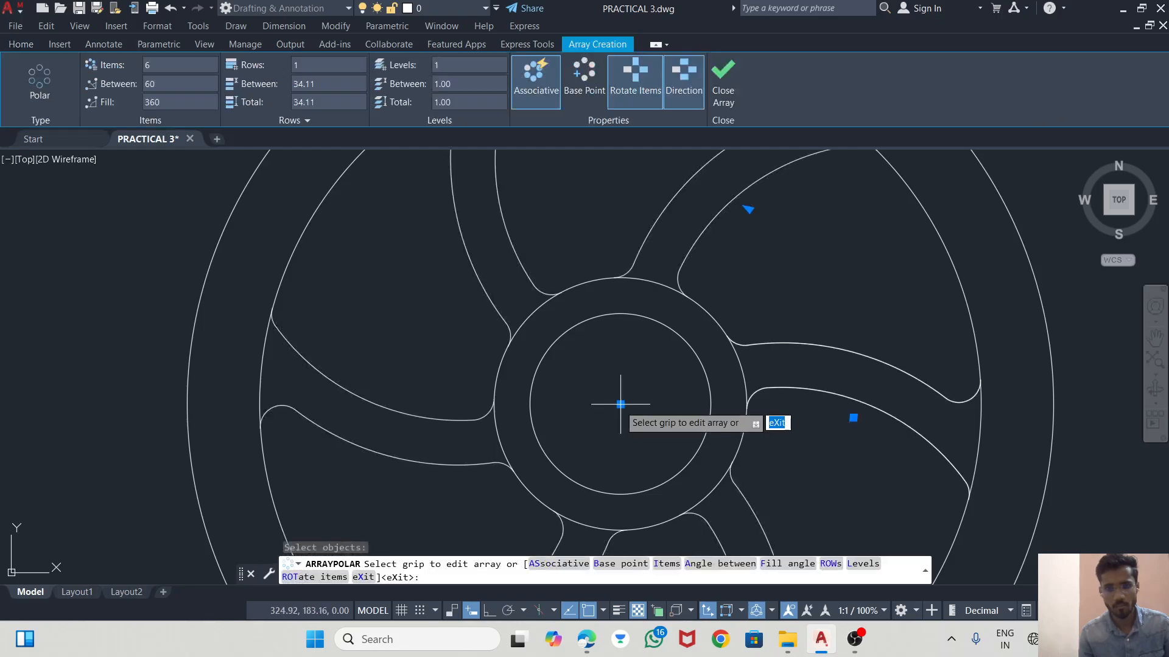
scroll(662, 366, "down", 2)
middle_click_drag(667, 365, 657, 286)
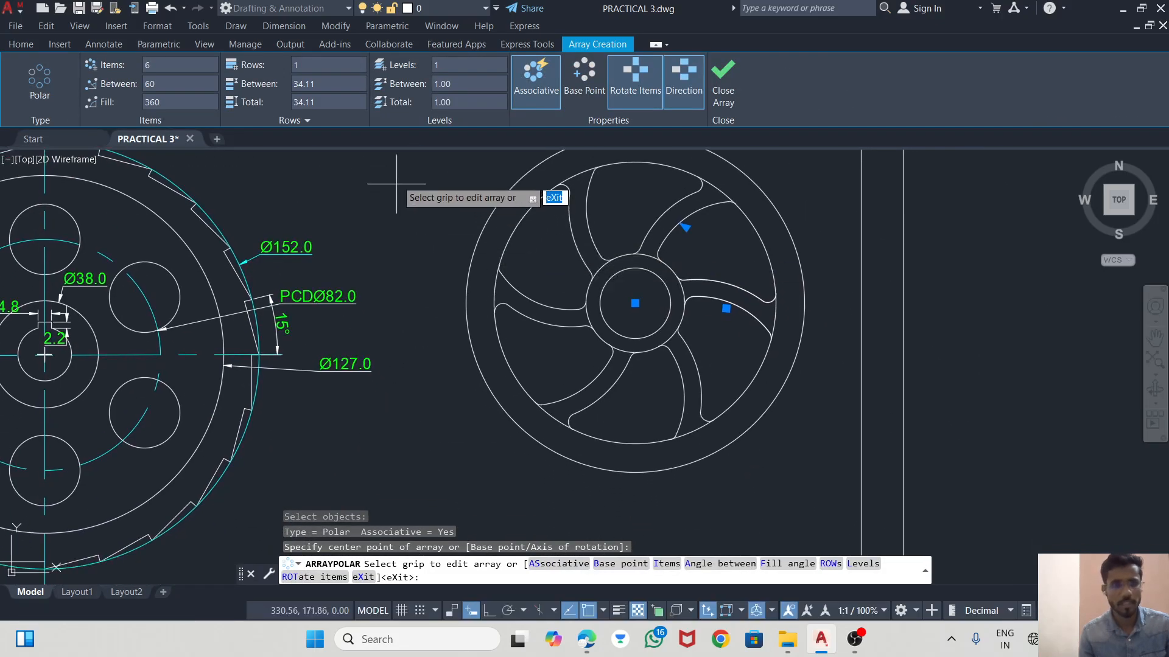
left_click(723, 82)
- Copy the RACHET WHEEL label and paste it centred below the pulley
scroll(648, 278, "down", 2)
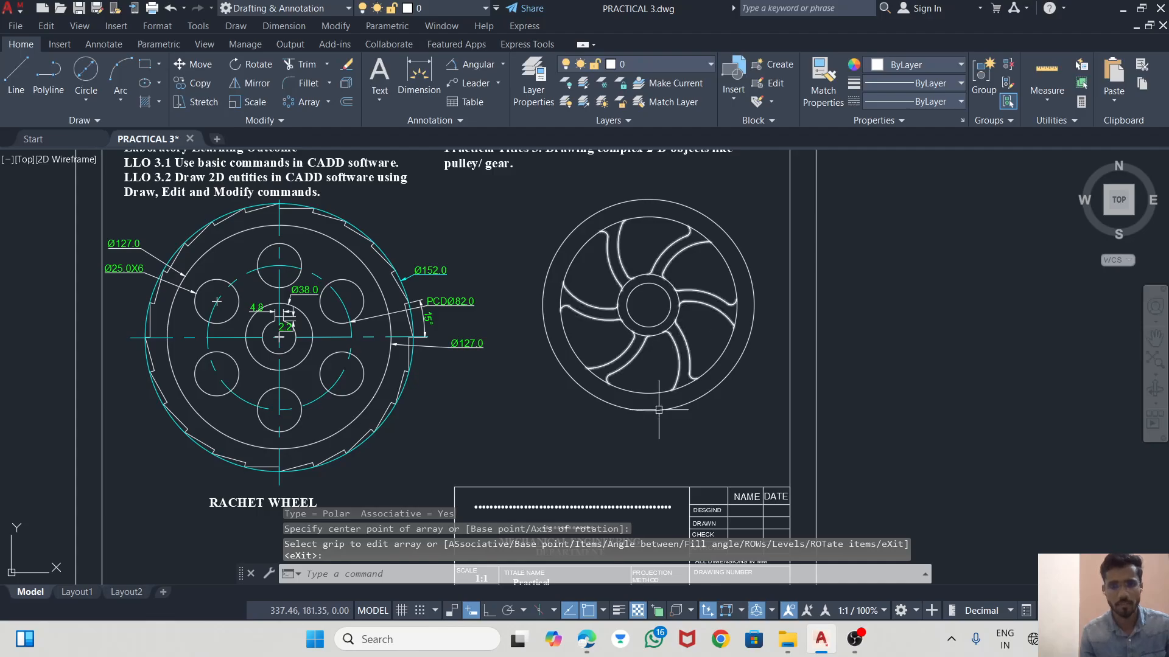
scroll(365, 274, "down", 2)
left_click(296, 414)
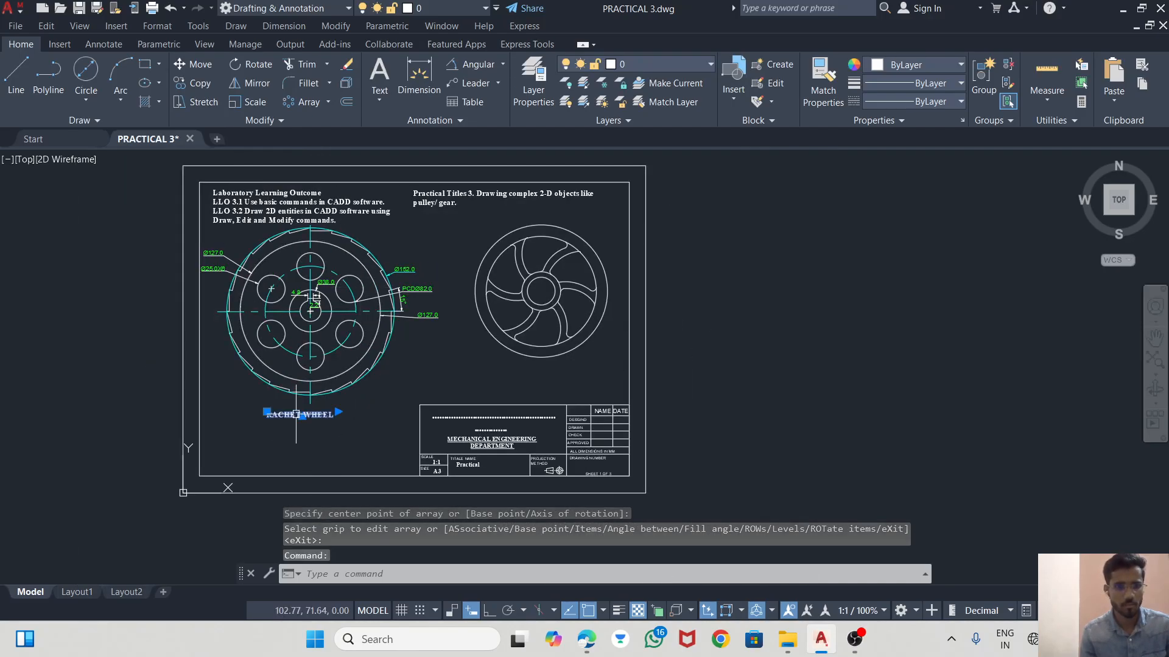
key("ctrl+c")
scroll(485, 389, "up", 4)
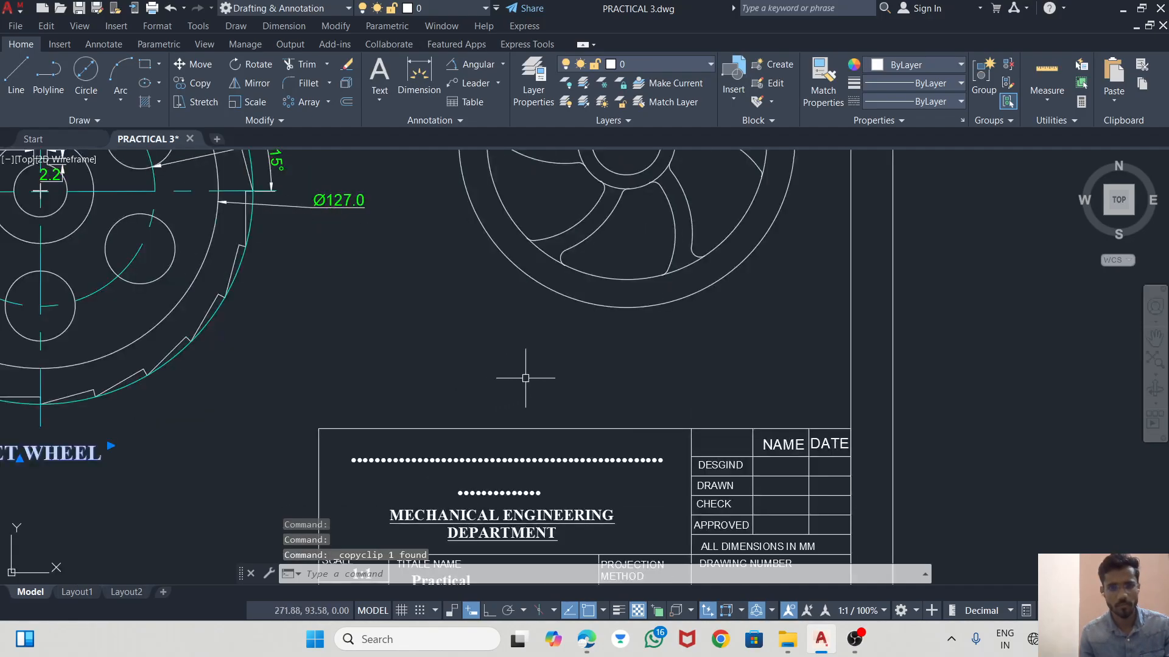
key("ctrl+v")
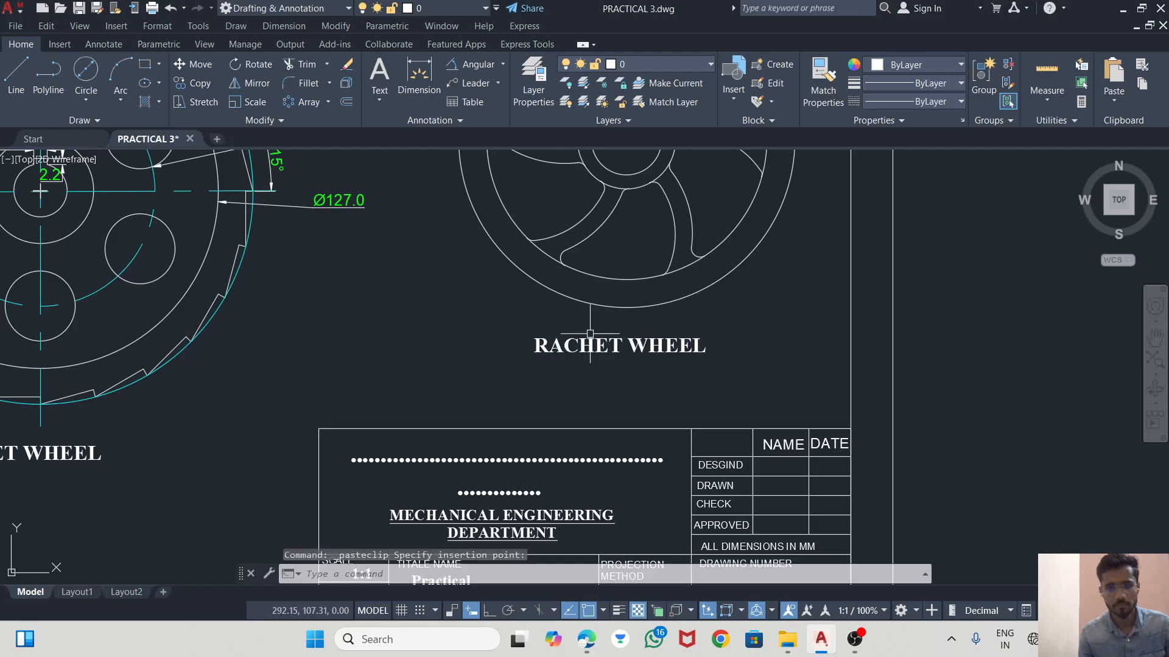
left_click(590, 333)
- Change the copied label's text to PULLEY and check the pulley in the browser's CAD PR.pdf reference drawing
double_click(596, 347)
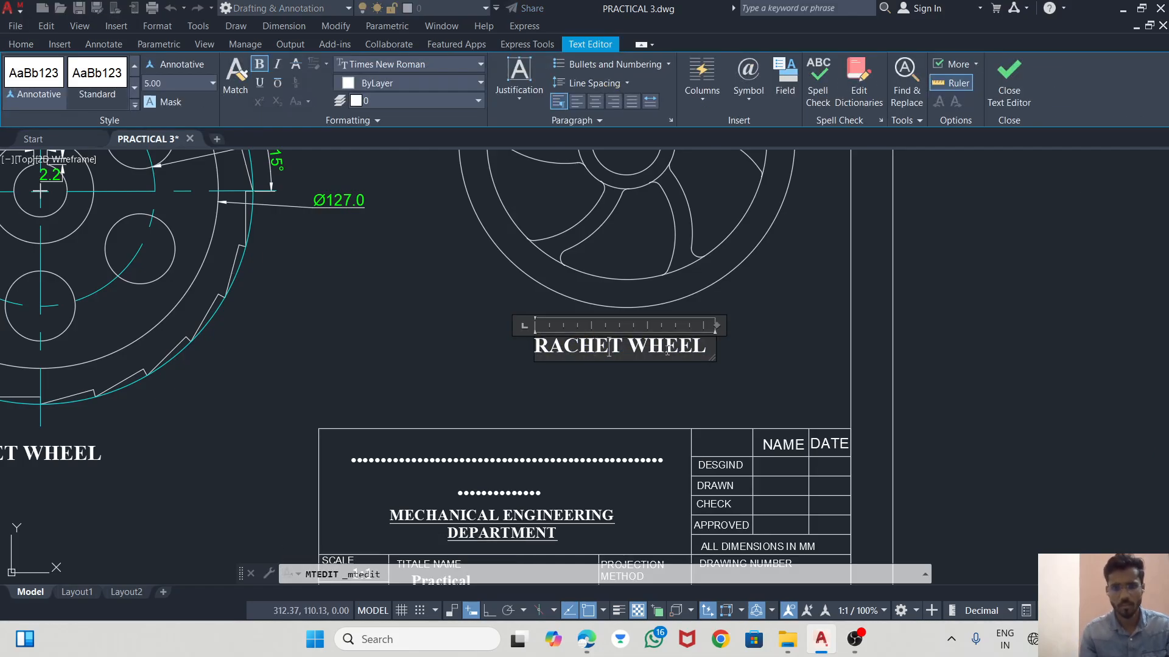
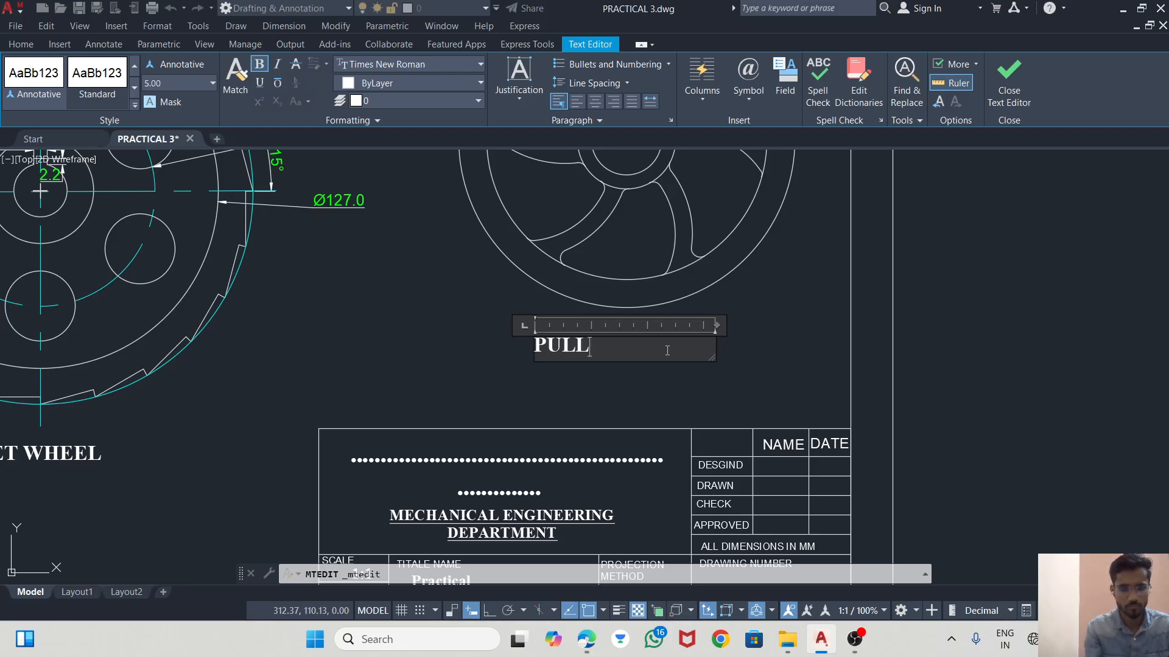
left_click(768, 322)
left_click(593, 650)
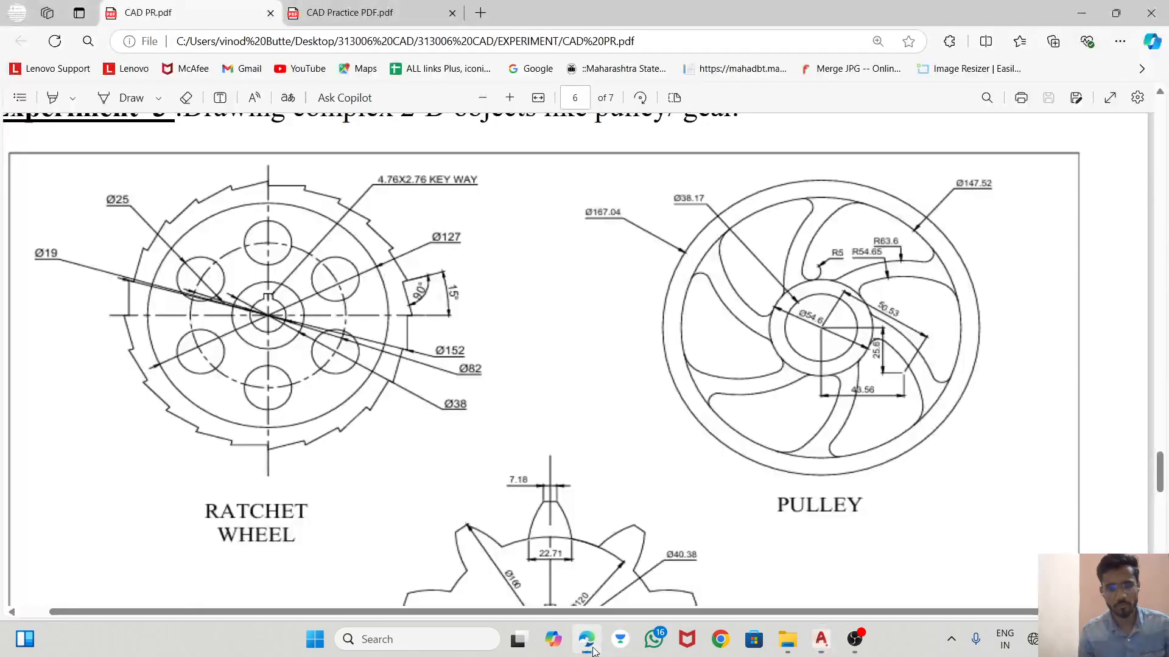
left_click(593, 650)
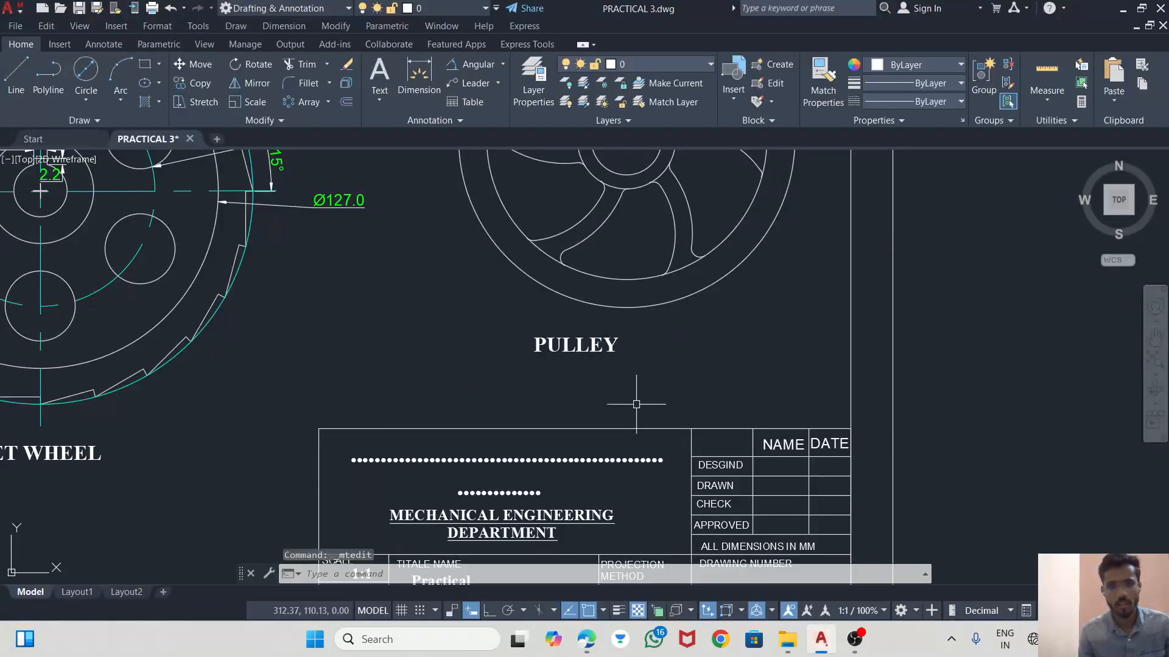
- Add diameter dimensions to the pulley's outer circle and its inner rim circle
scroll(636, 404, "down", 3)
scroll(608, 201, "down", 1)
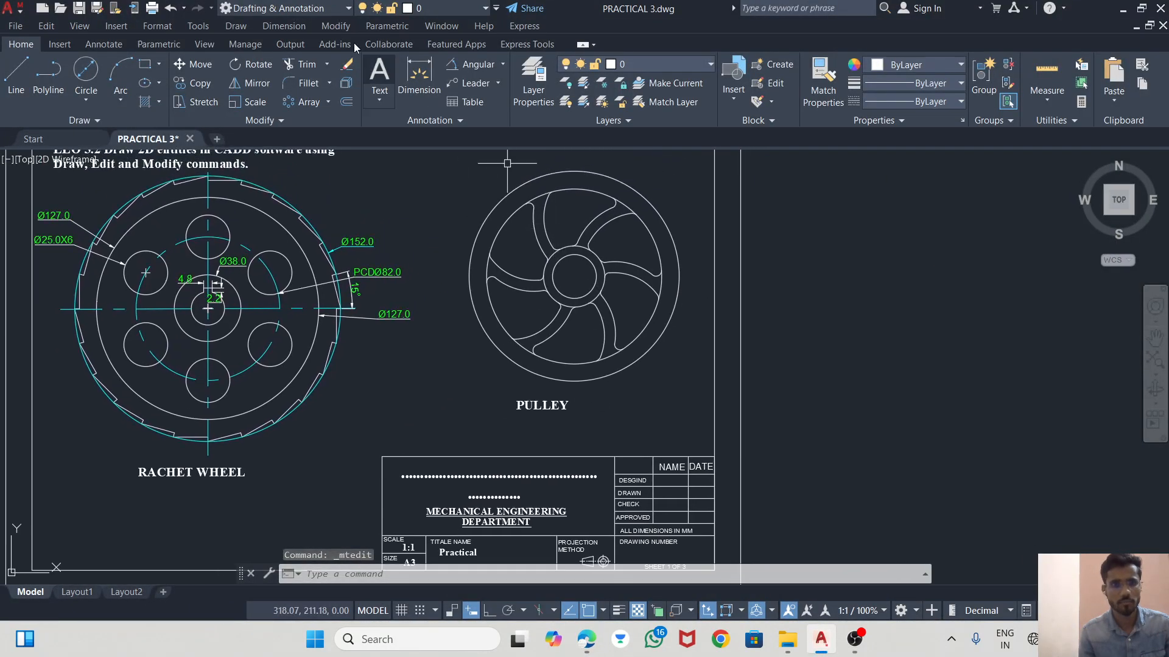
left_click(414, 82)
left_click(647, 203)
left_click(653, 200)
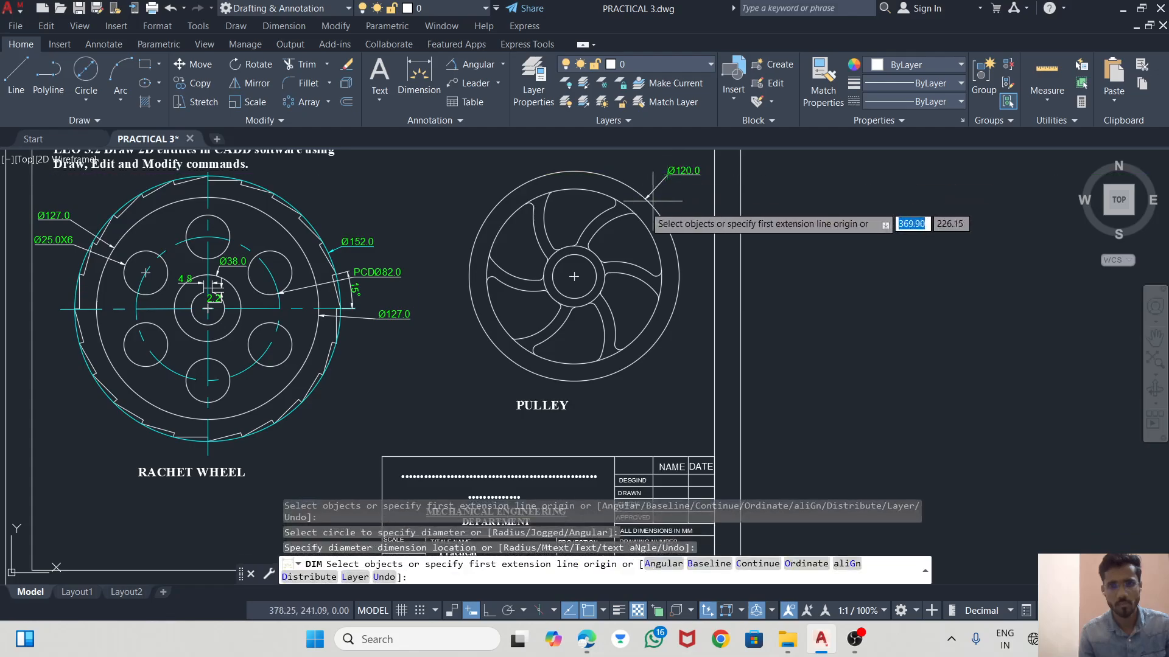
key("Return")
left_click(573, 189)
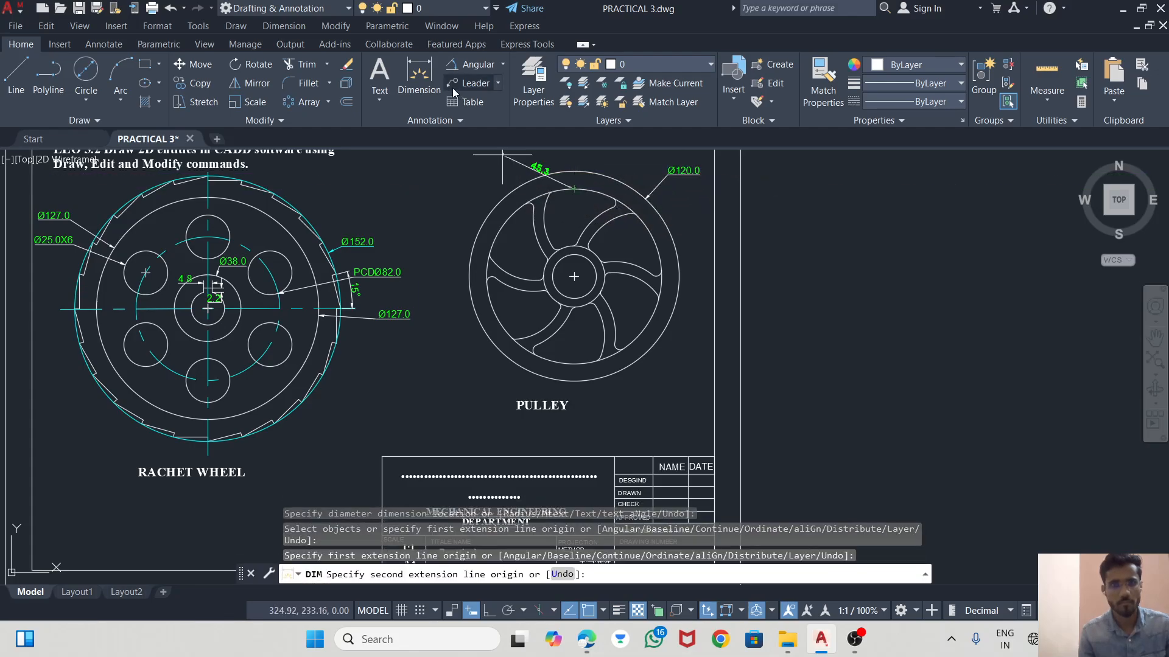
left_click(419, 77)
left_click(548, 193)
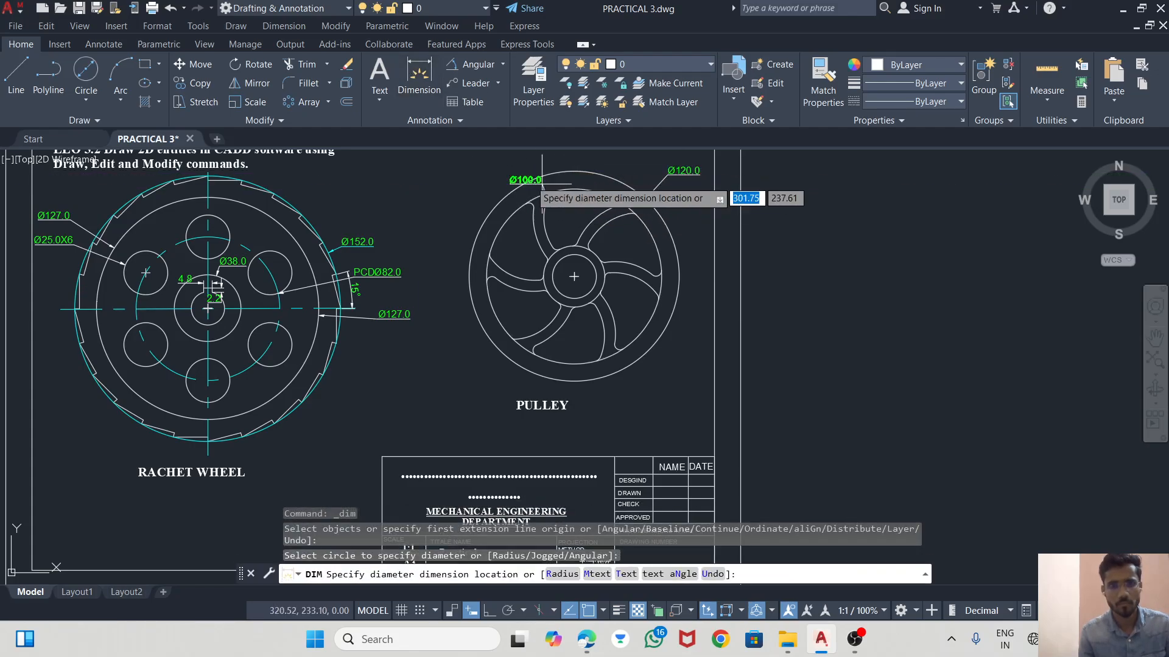
left_click(490, 173)
- Add diameter dimensions to the pulley's bore circle and hub circle
scroll(553, 258, "up", 2)
left_click(561, 269)
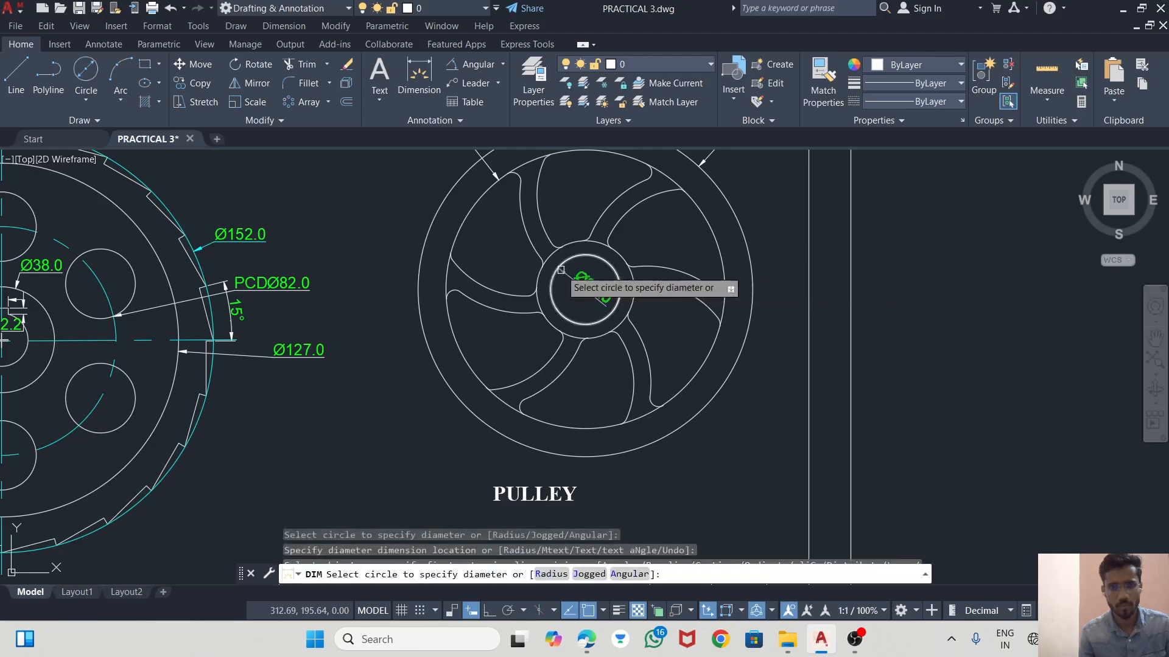
left_click(563, 269)
left_click(588, 283)
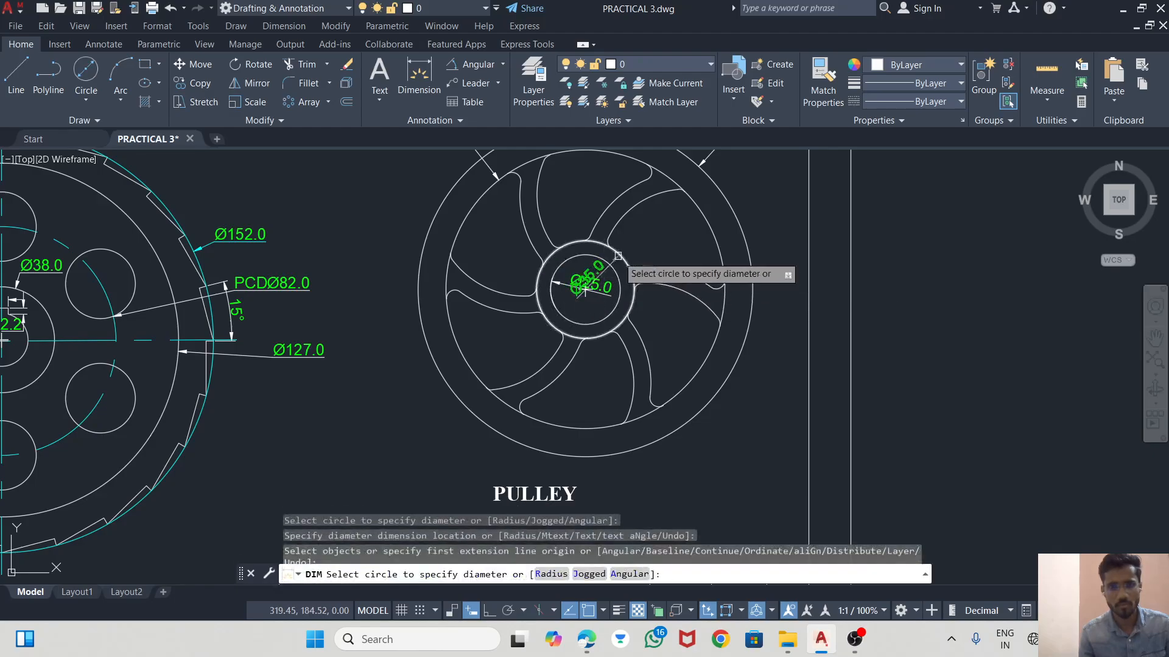
left_click(618, 255)
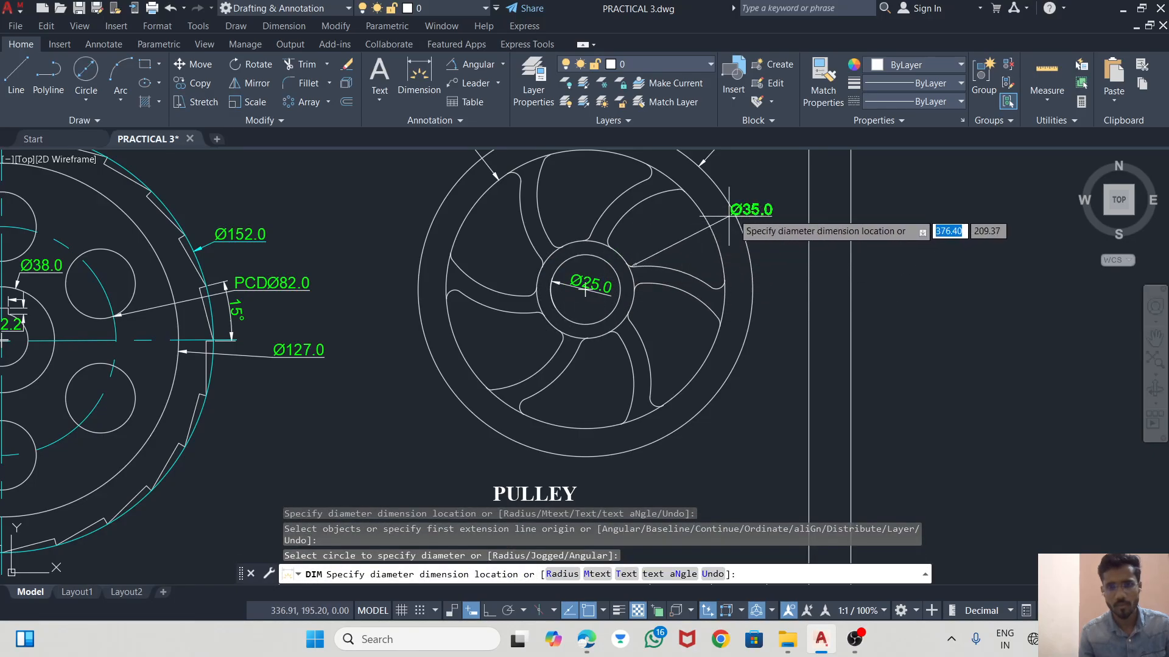
left_click(647, 238)
- Add radius dimensions to the lower and upper arcs of the spoke on the pulley's right side
scroll(640, 259, "up", 3)
scroll(676, 311, "down", 1)
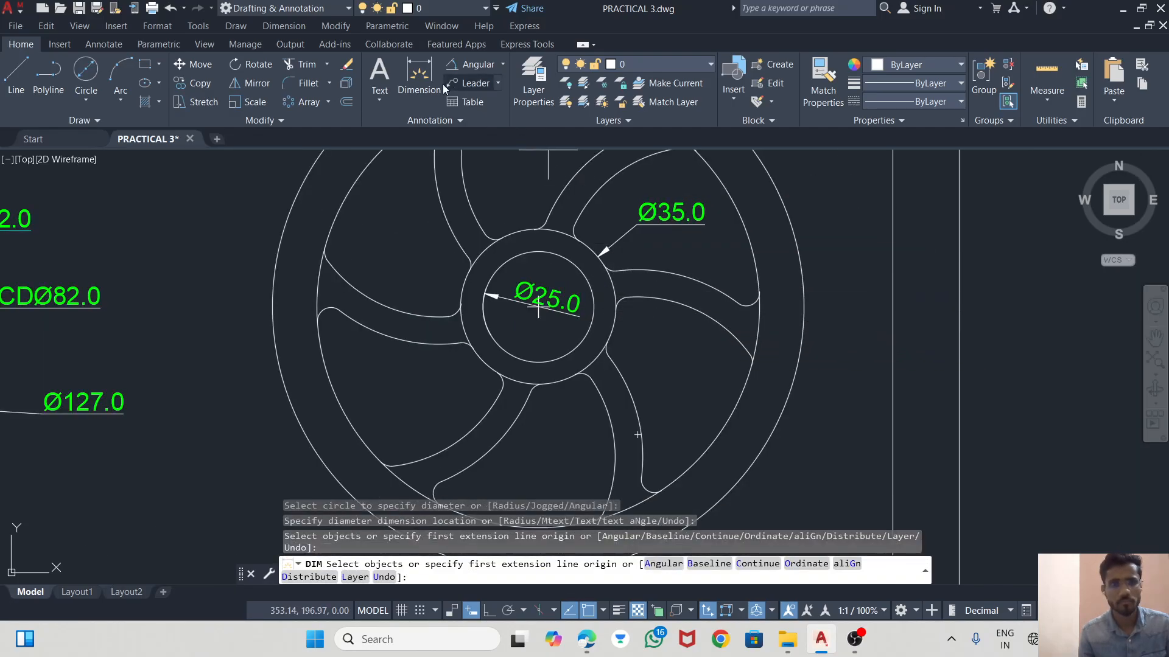
left_click(455, 67)
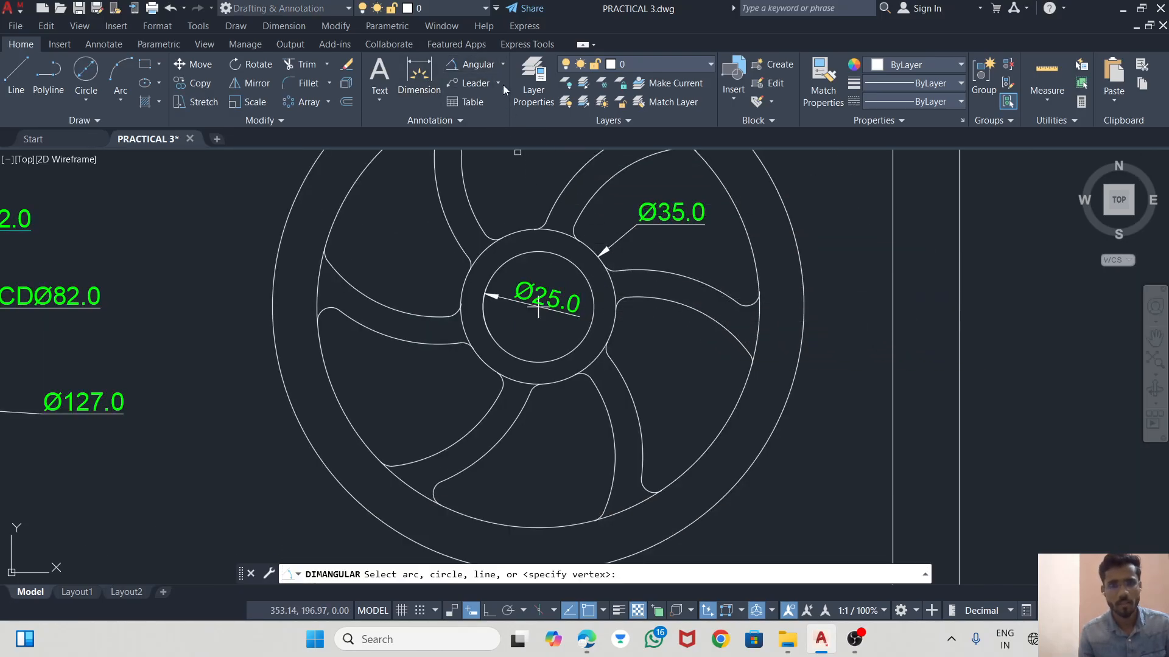
left_click(503, 65)
left_click(495, 225)
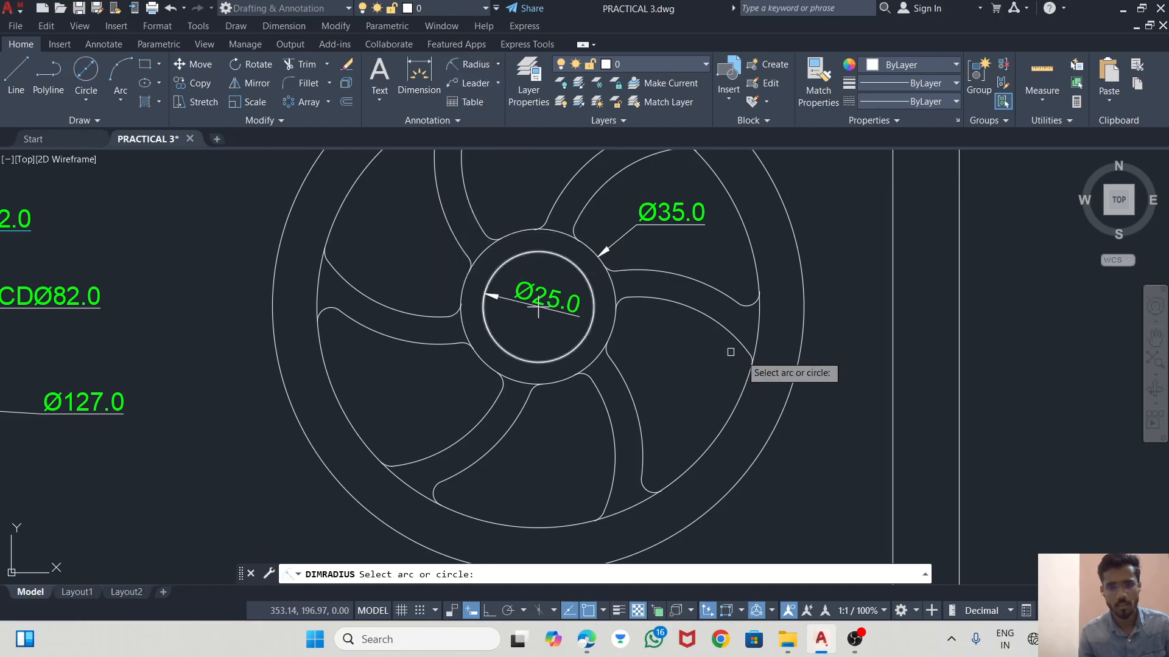
left_click(699, 314)
left_click(669, 351)
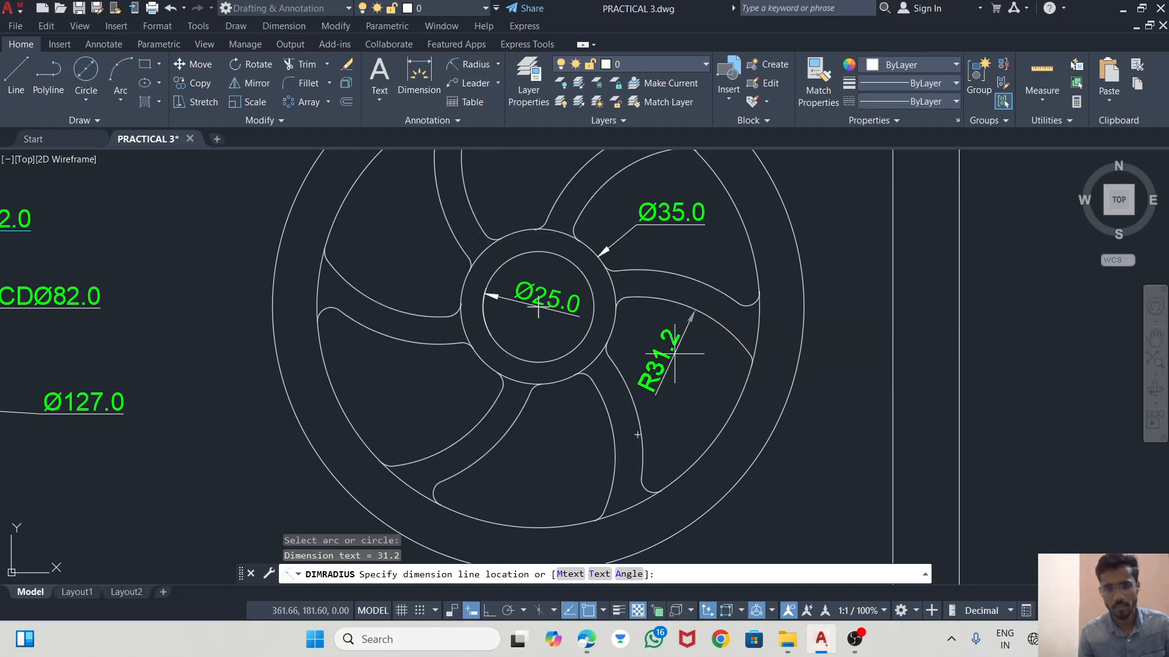
left_click(711, 291)
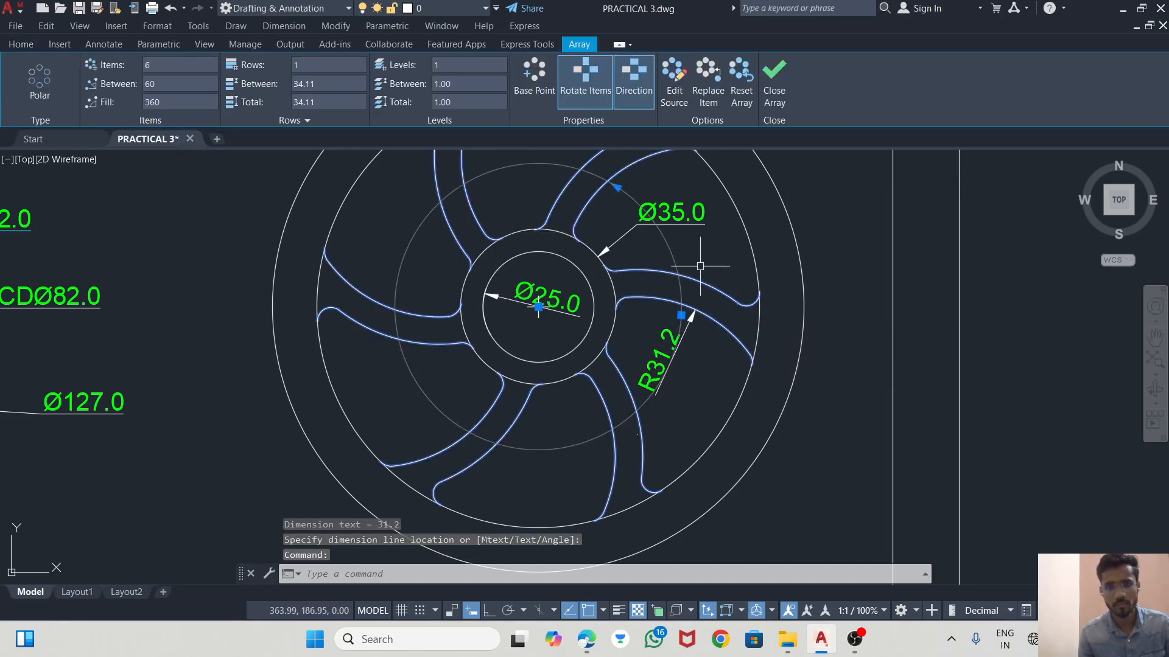
key("Escape")
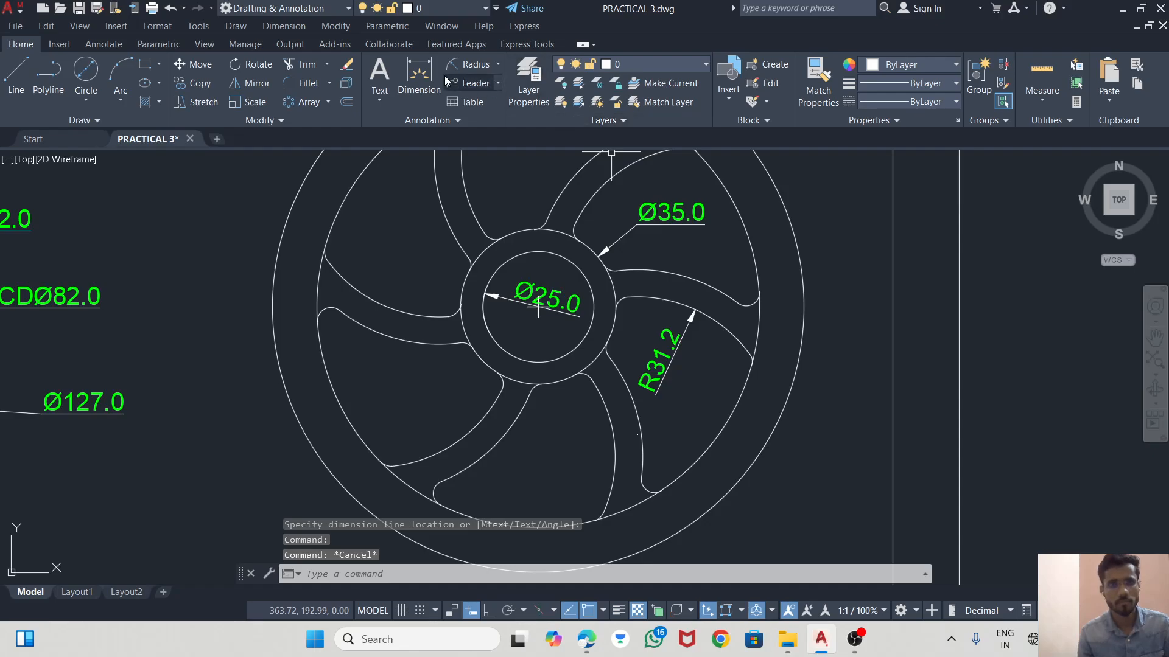
left_click(463, 63)
left_click(700, 285)
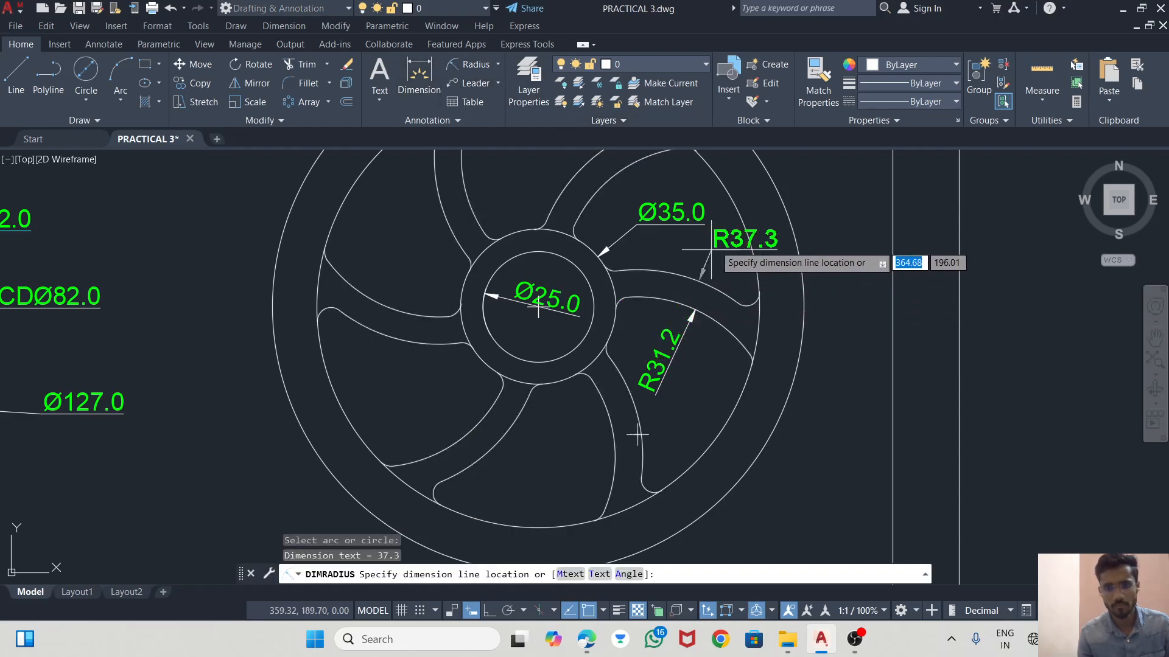
left_click(804, 190)
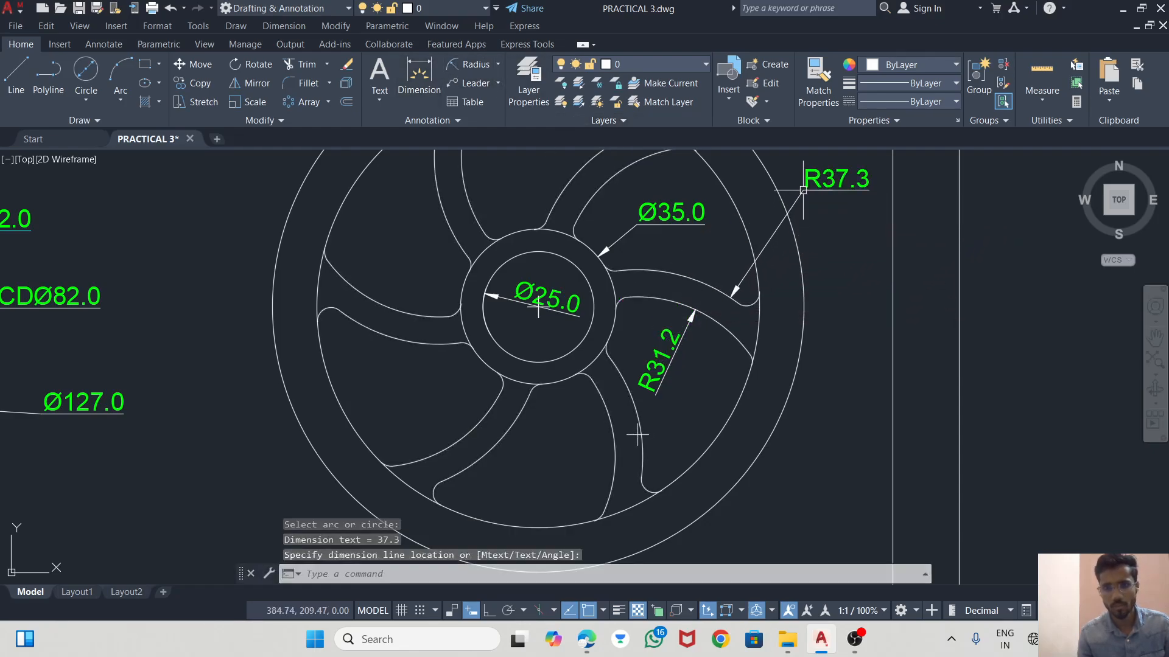
- Add a radius dimension to the fillet at the rim end of the right-hand spoke
left_click(467, 65)
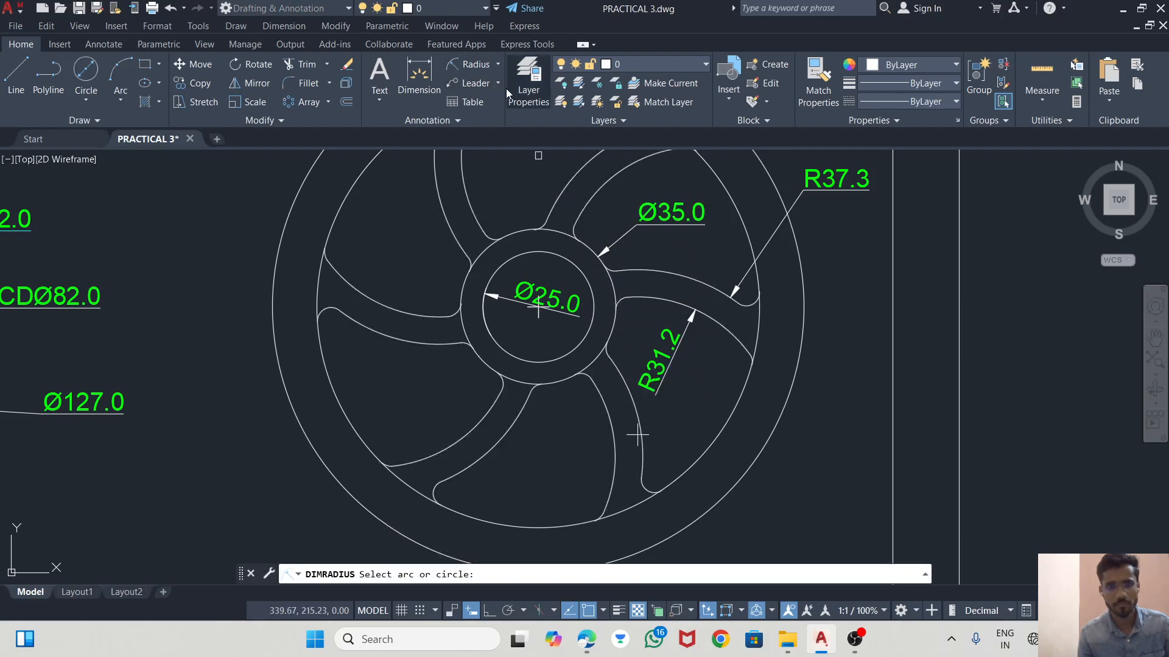
left_click(745, 296)
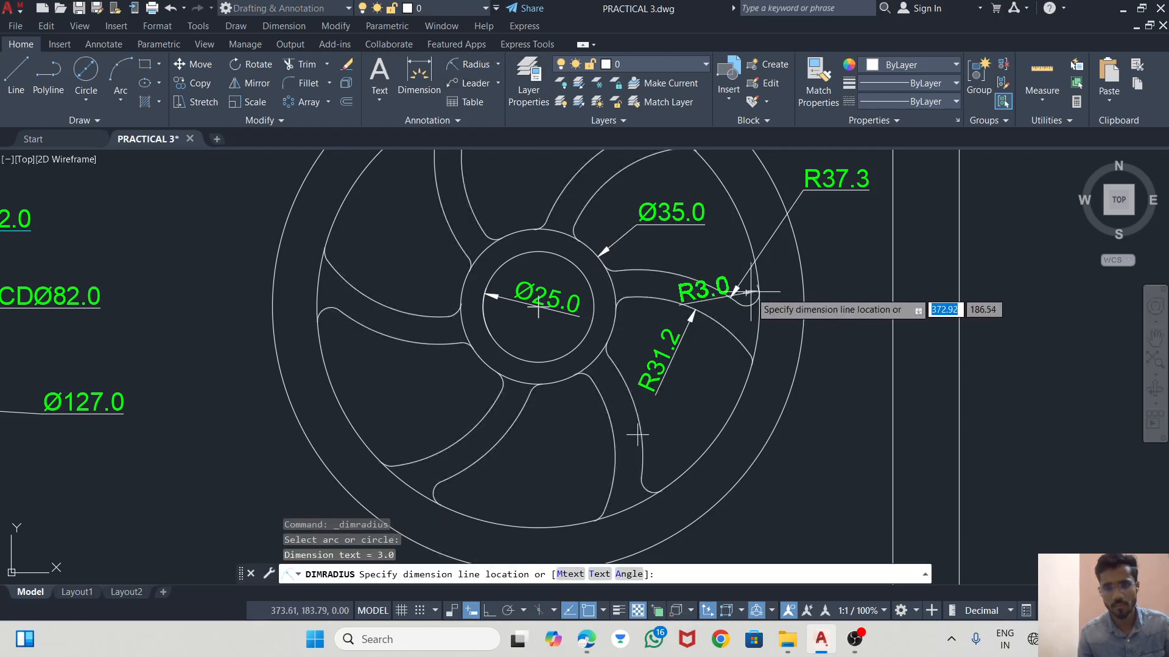
left_click(722, 256)
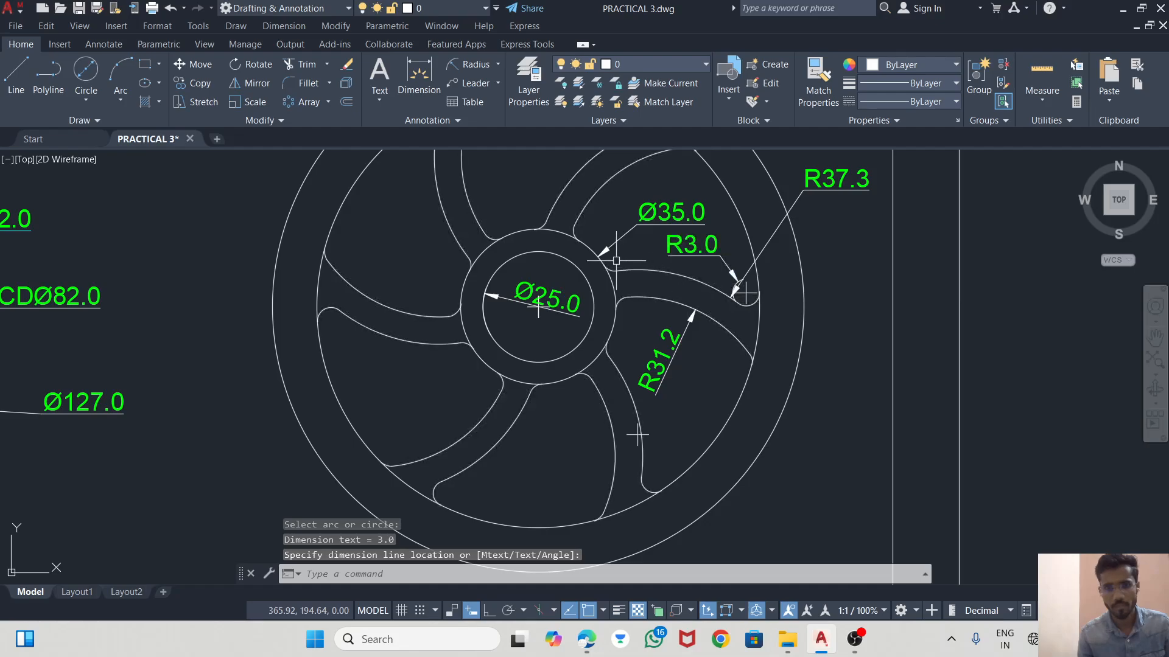
left_click(469, 65)
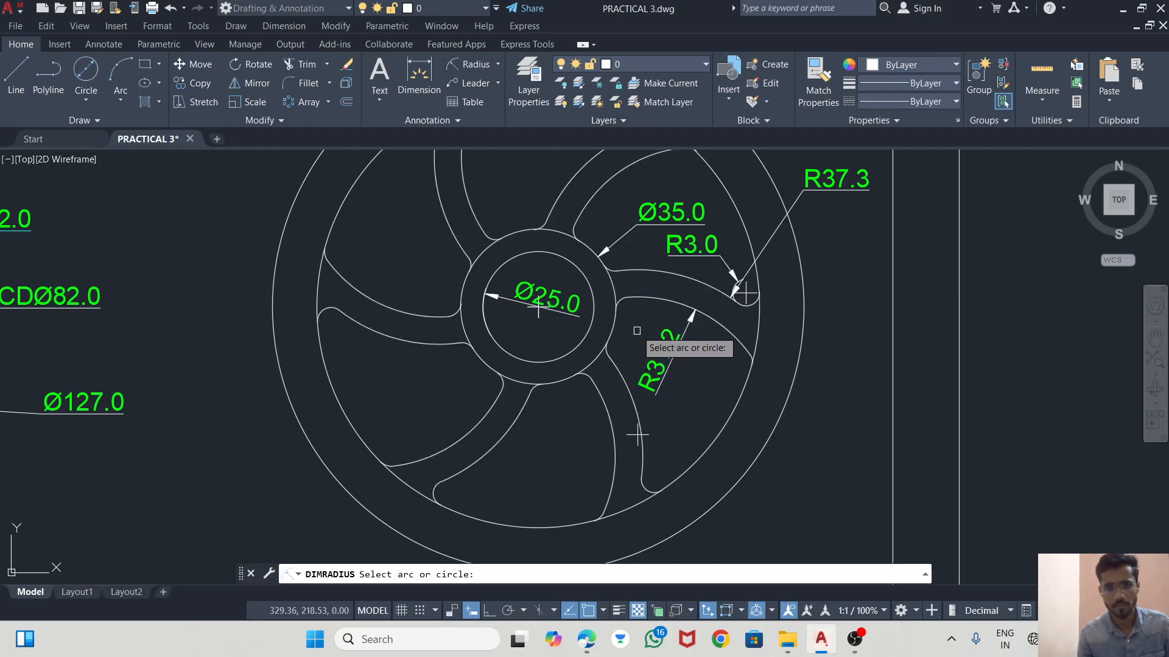
left_click(469, 72)
left_click(607, 355)
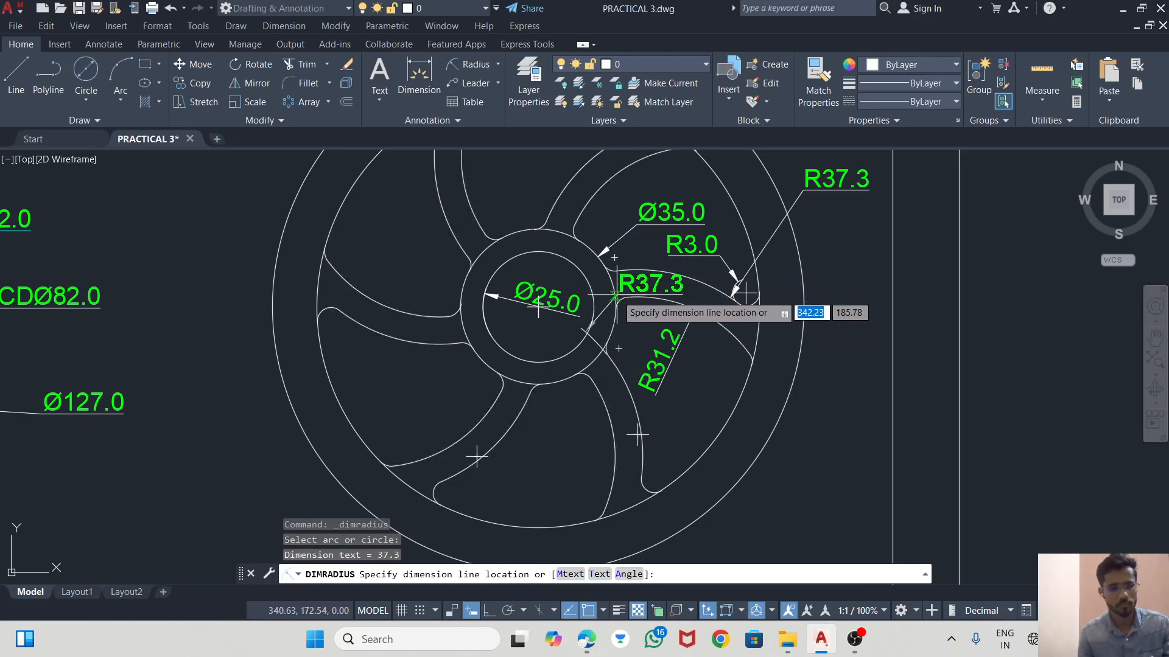
key("Escape")
- Look over the dimensioned pulley up close and review the whole drawing sheet
scroll(613, 307, "down", 2)
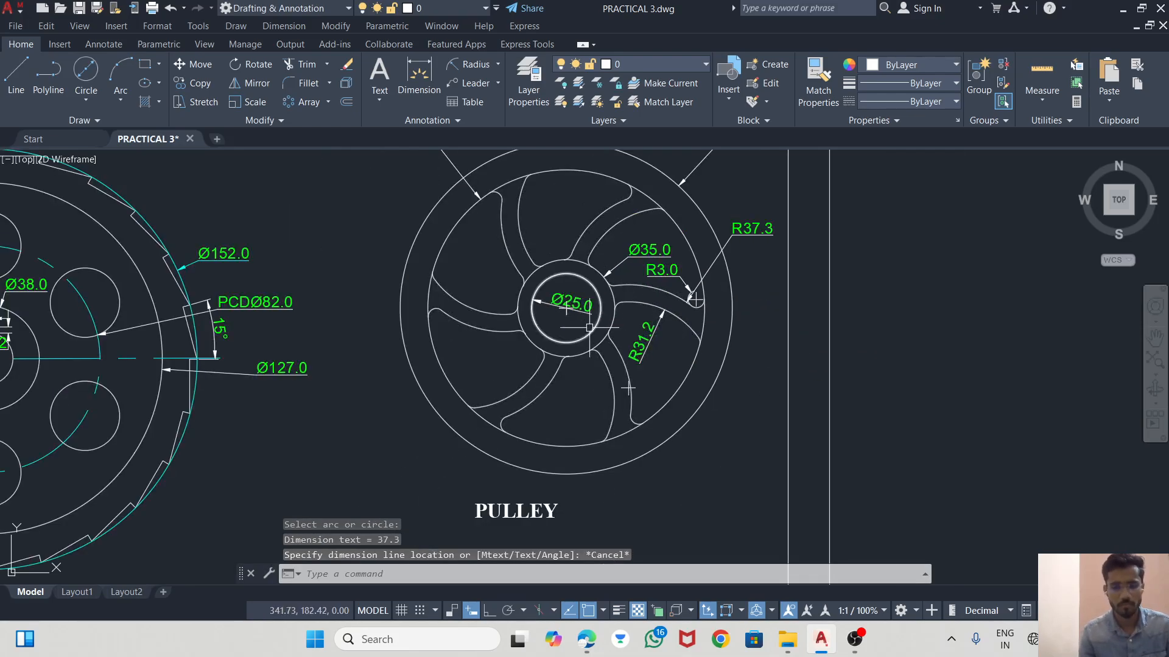
scroll(577, 302, "up", 4)
scroll(612, 268, "down", 4)
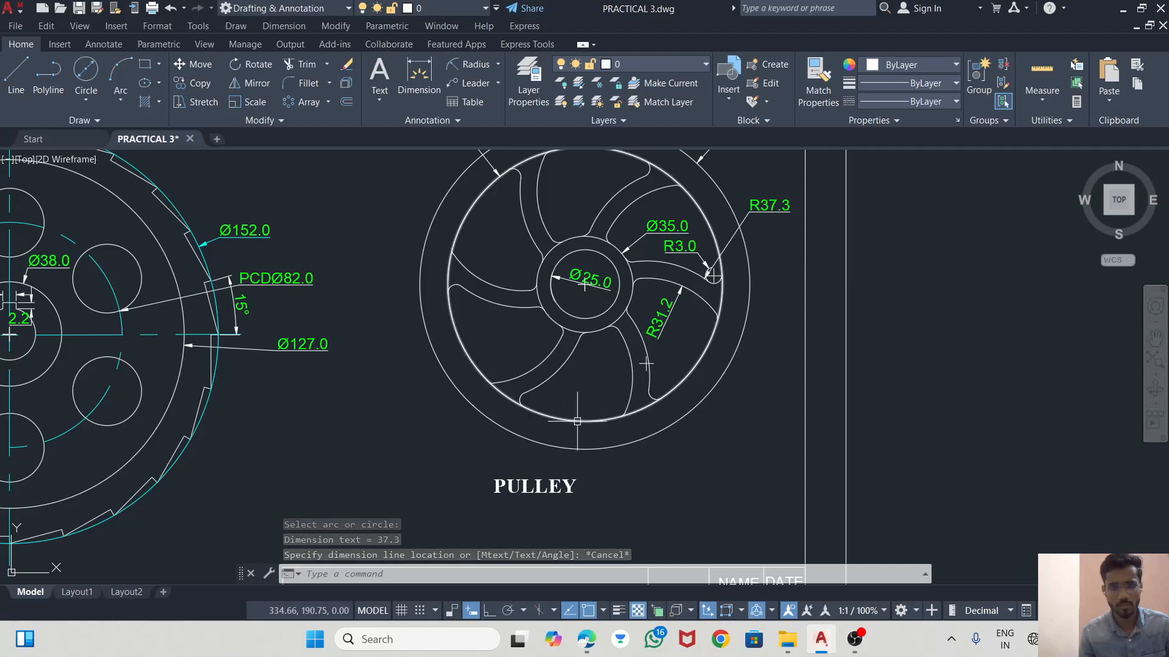
scroll(603, 446, "down", 2)
middle_click_drag(631, 394, 855, 396)
middle_click_drag(784, 330, 550, 319)
middle_click_drag(697, 365, 397, 424)
scroll(626, 379, "down", 4)
scroll(426, 358, "up", 4)
middle_click_drag(448, 349, 697, 242)
scroll(592, 313, "down", 2)
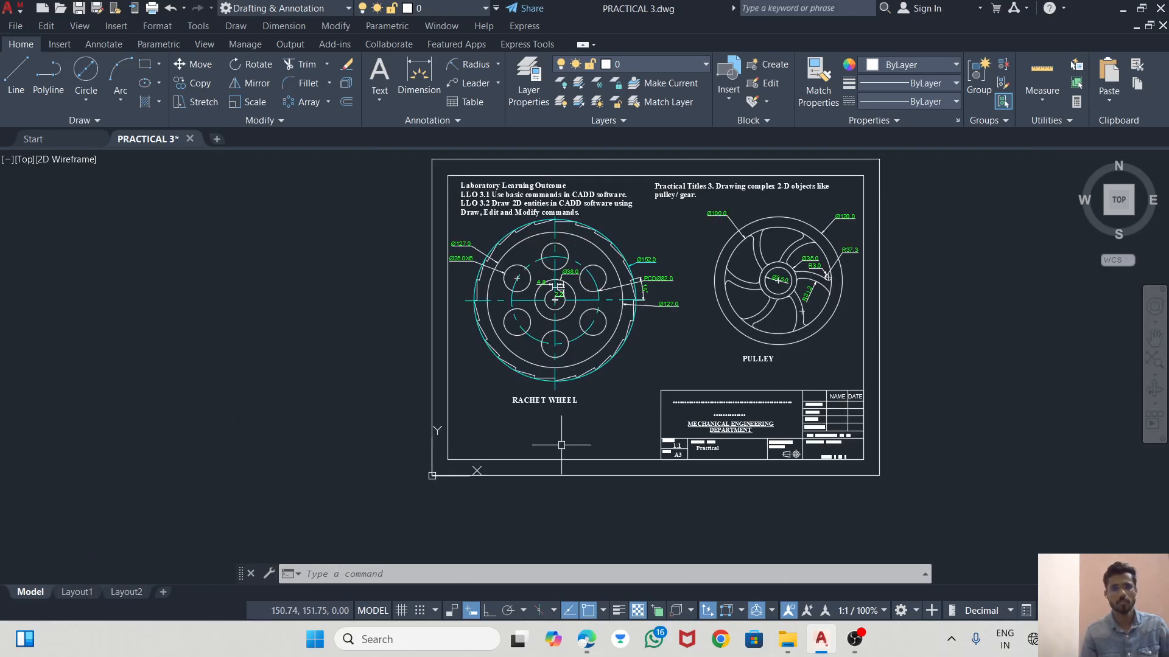
- Switch to CAD PR.pdf in the browser and examine the gear drawing below the ratchet wheel and pulley
left_click(586, 639)
scroll(464, 389, "down", 3)
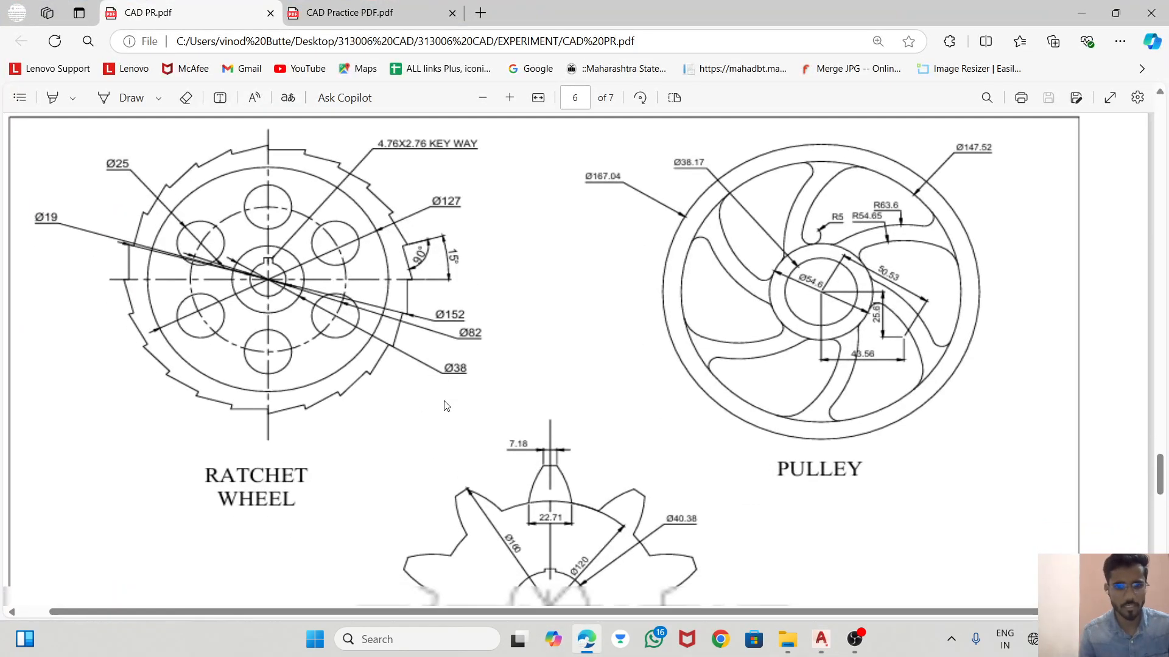
scroll(464, 390, "down", 2)
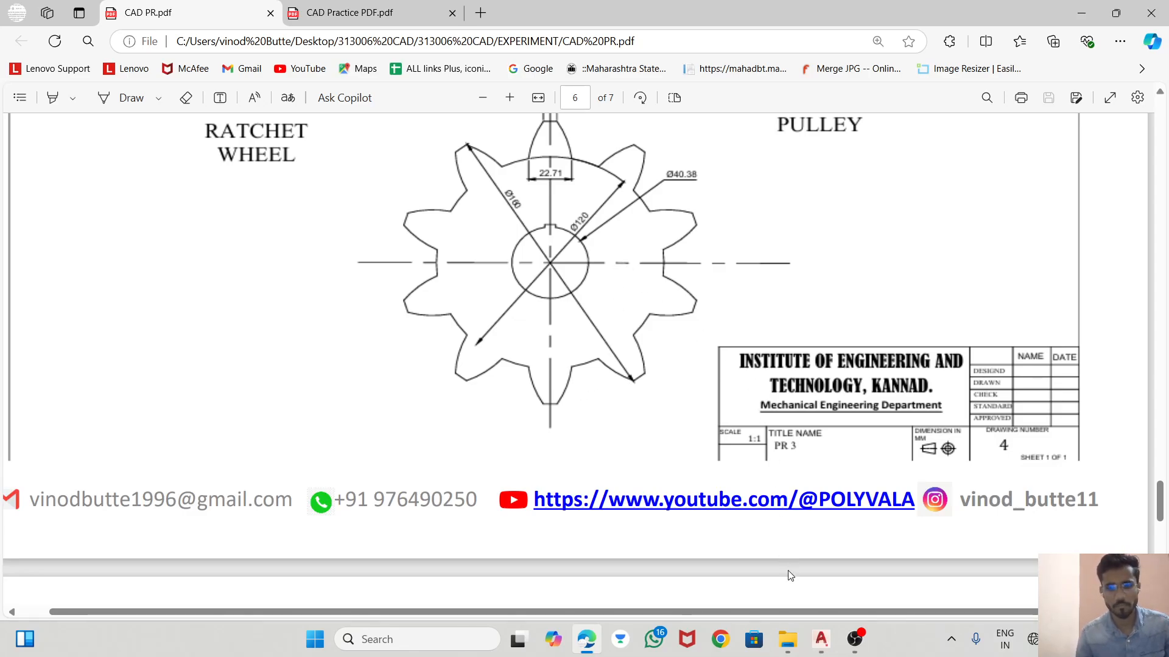
left_click(855, 649)
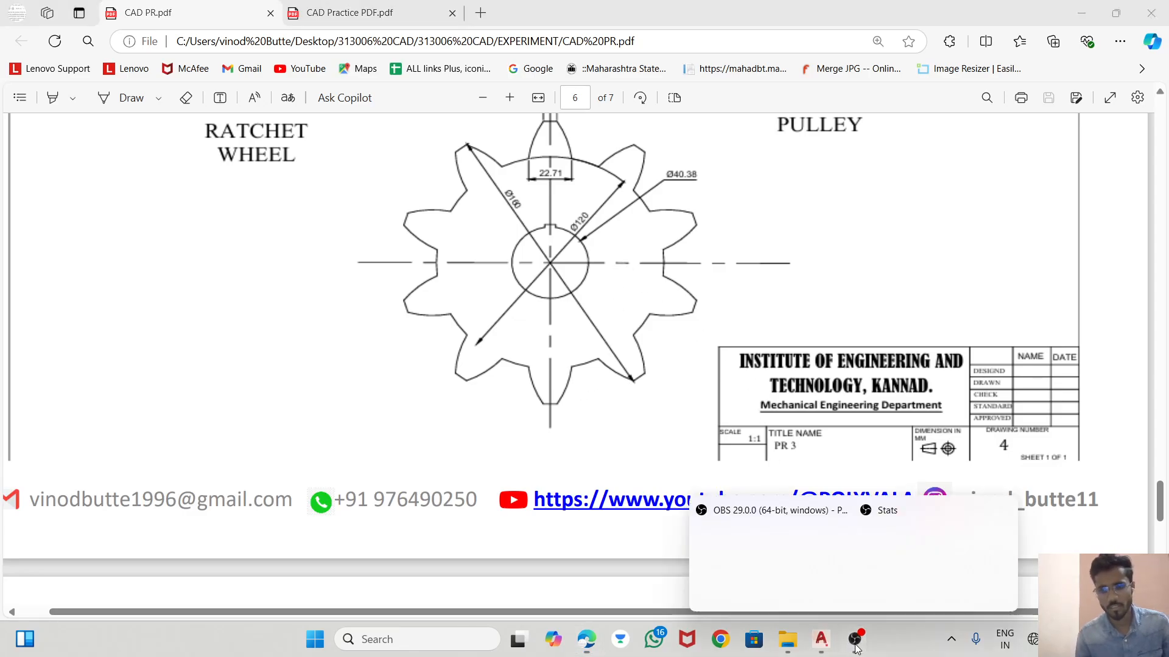
- Switch back to AutoCAD and draw a circle of diameter 100 in the empty space beside the drawing sheet
left_click(813, 644)
middle_click_drag(714, 357, 503, 364)
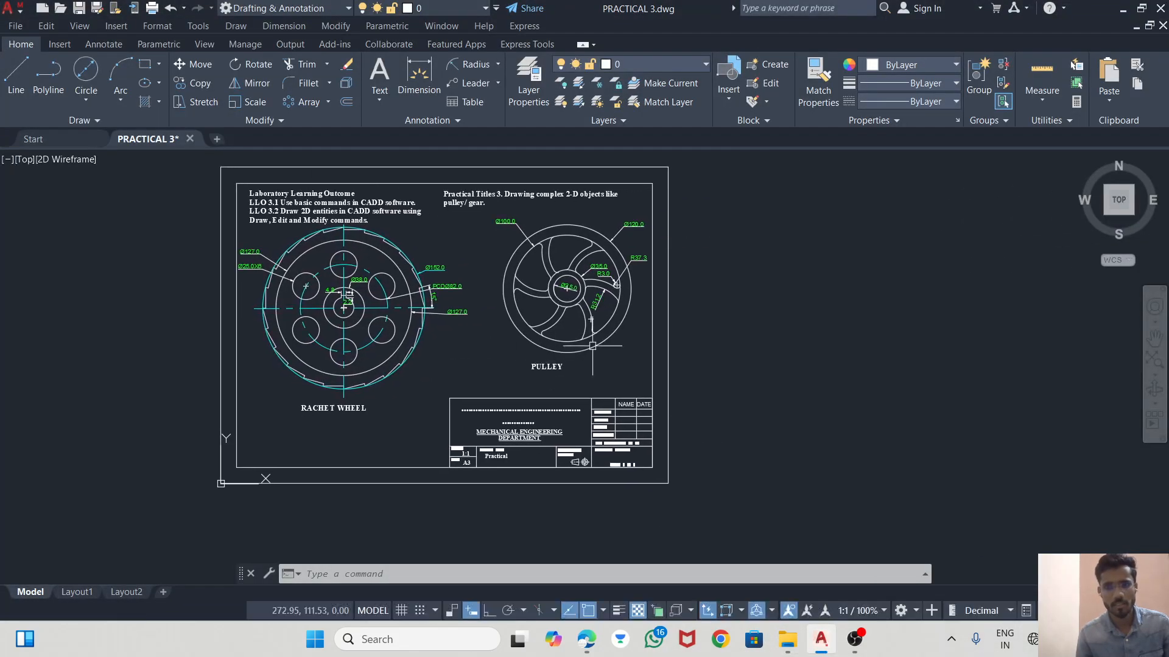
middle_click_drag(786, 303, 654, 310)
left_click(86, 71)
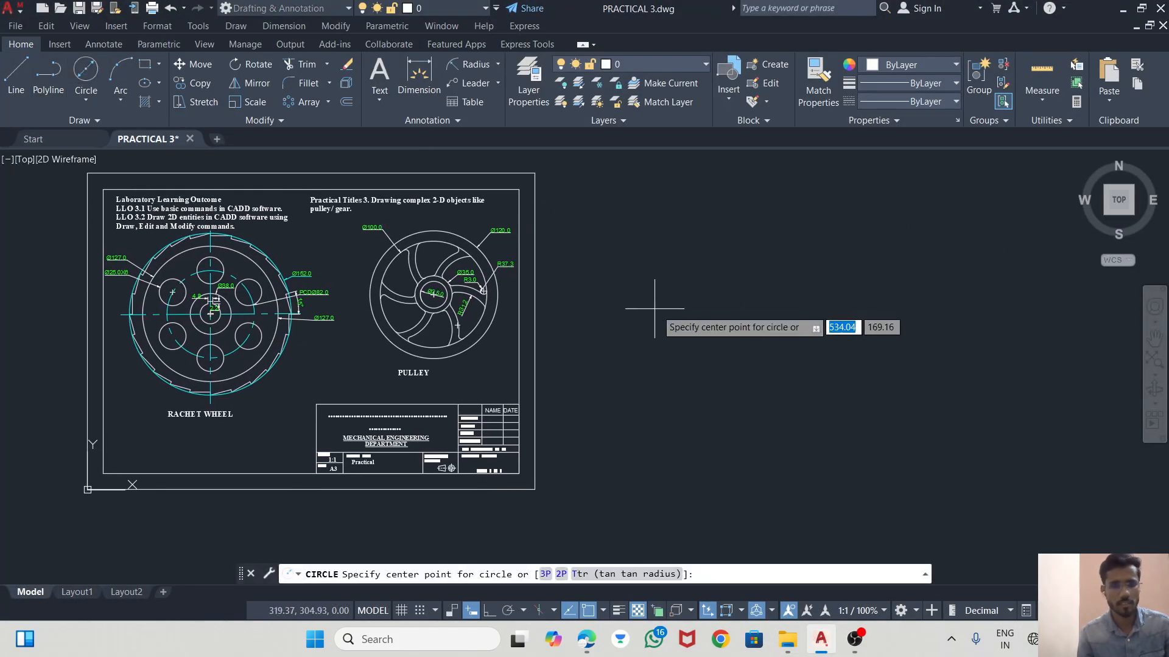
left_click(749, 297)
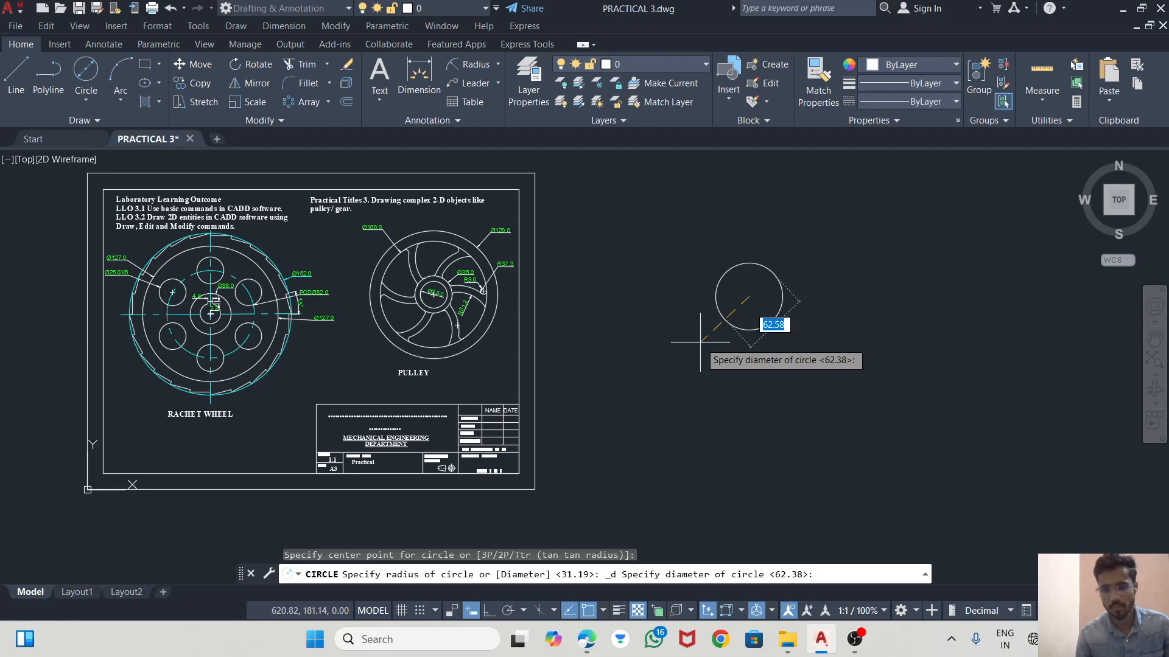
type("100")
key("Return")
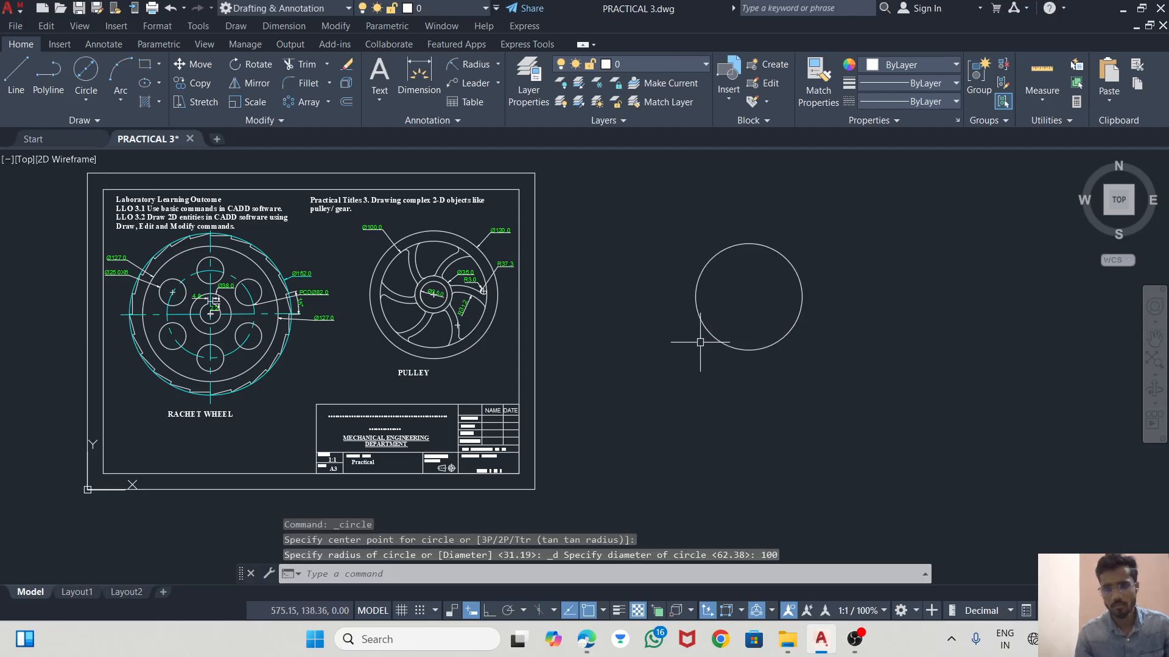
- Draw a concentric circle of diameter 70 inside the 100 diameter circle
left_click(96, 66)
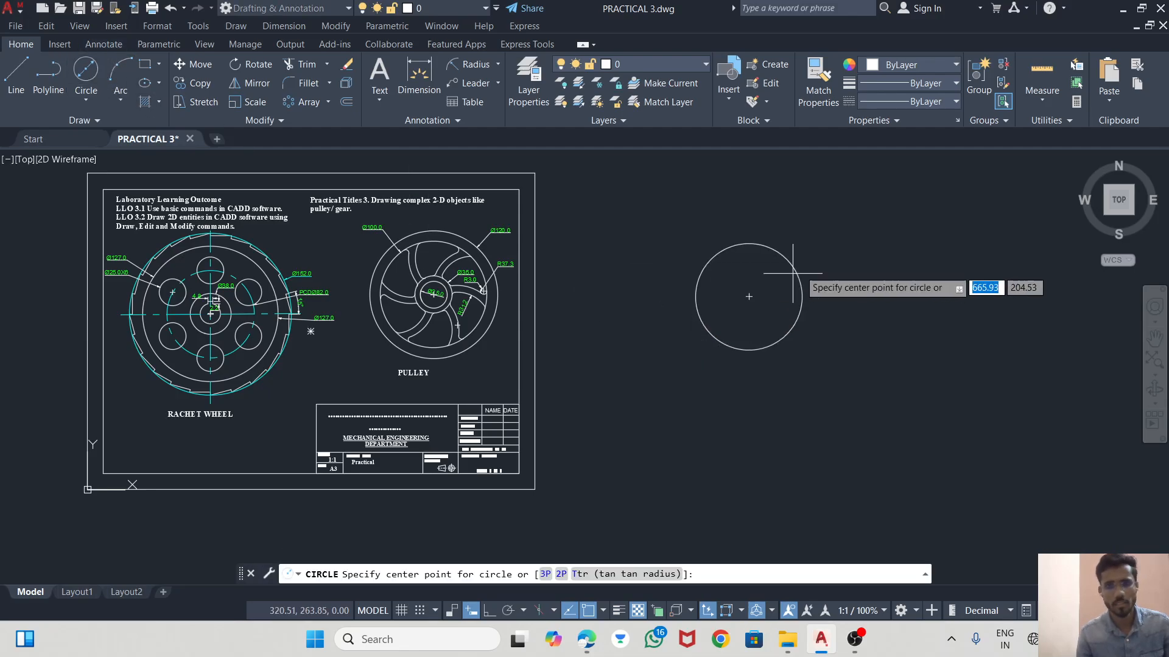
left_click(749, 297)
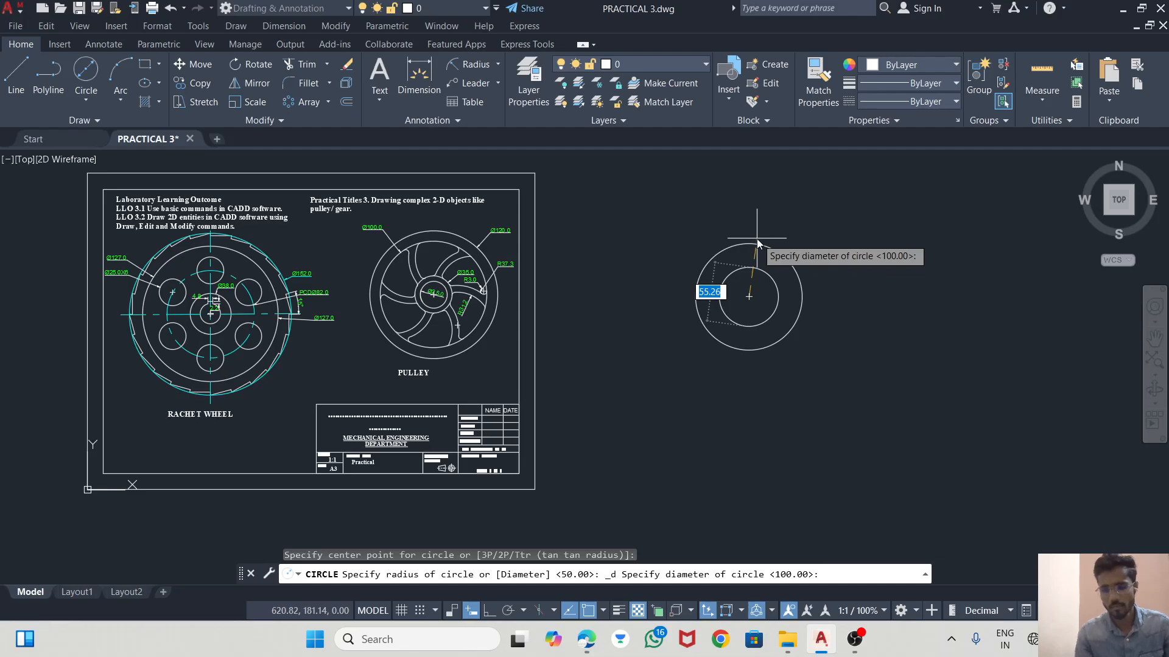
type("70")
key("Return")
- Draw a three-point arc starting on the 100 diameter circle near its top and passing through the 70 diameter circle
scroll(756, 237, "up", 4)
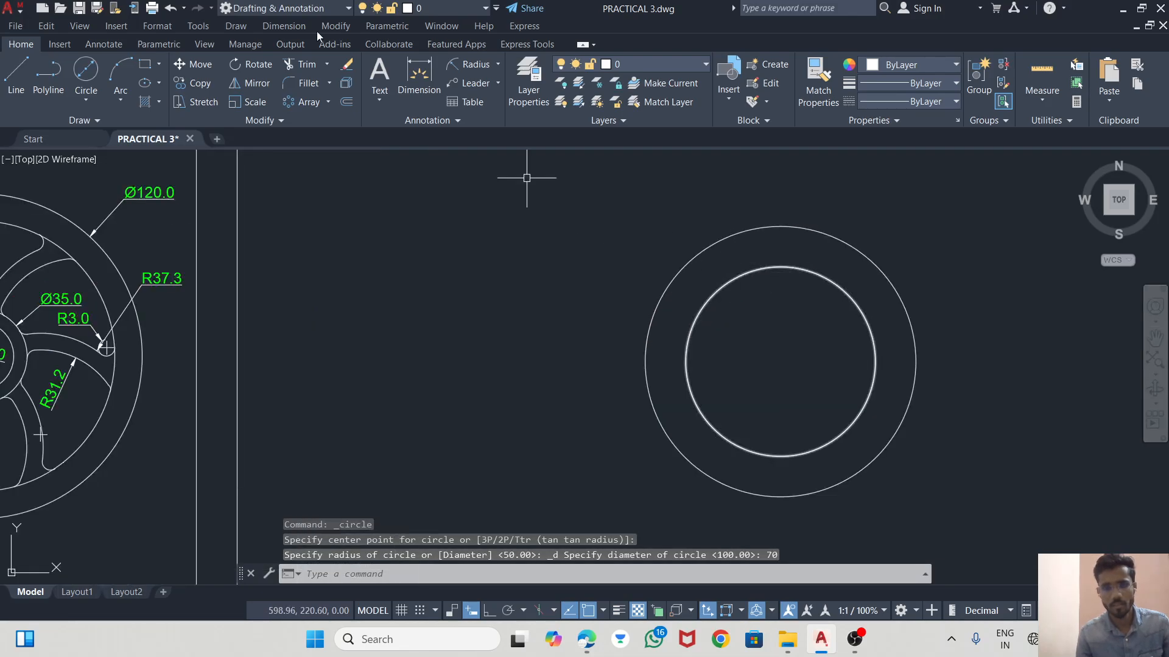
left_click(119, 72)
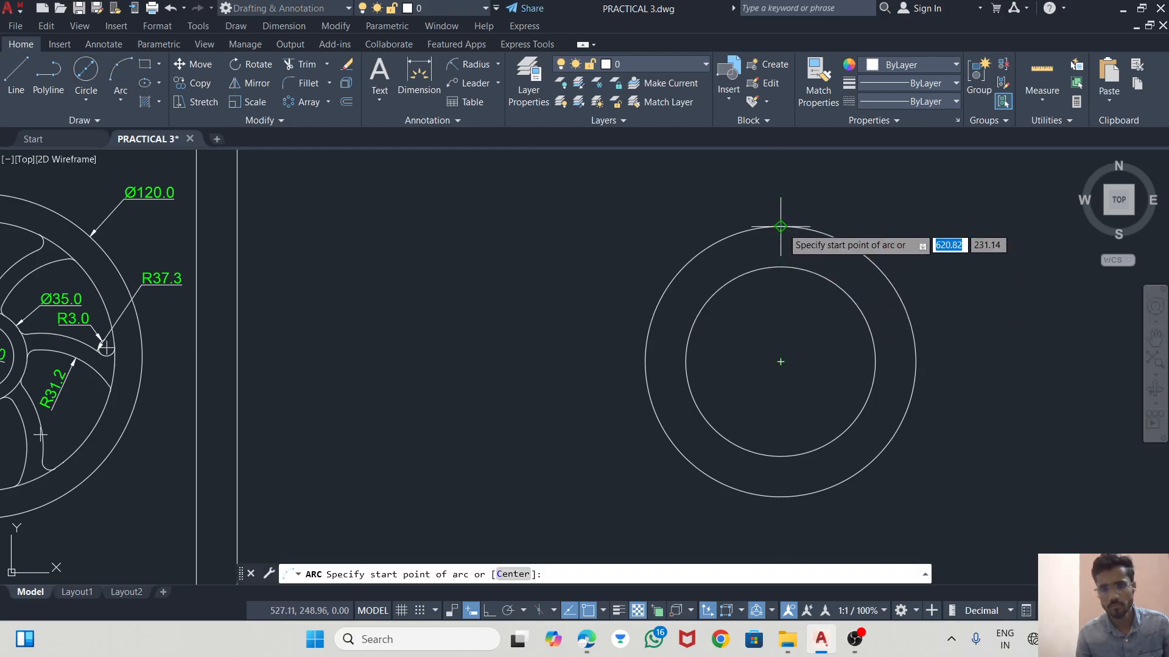
left_click(800, 227)
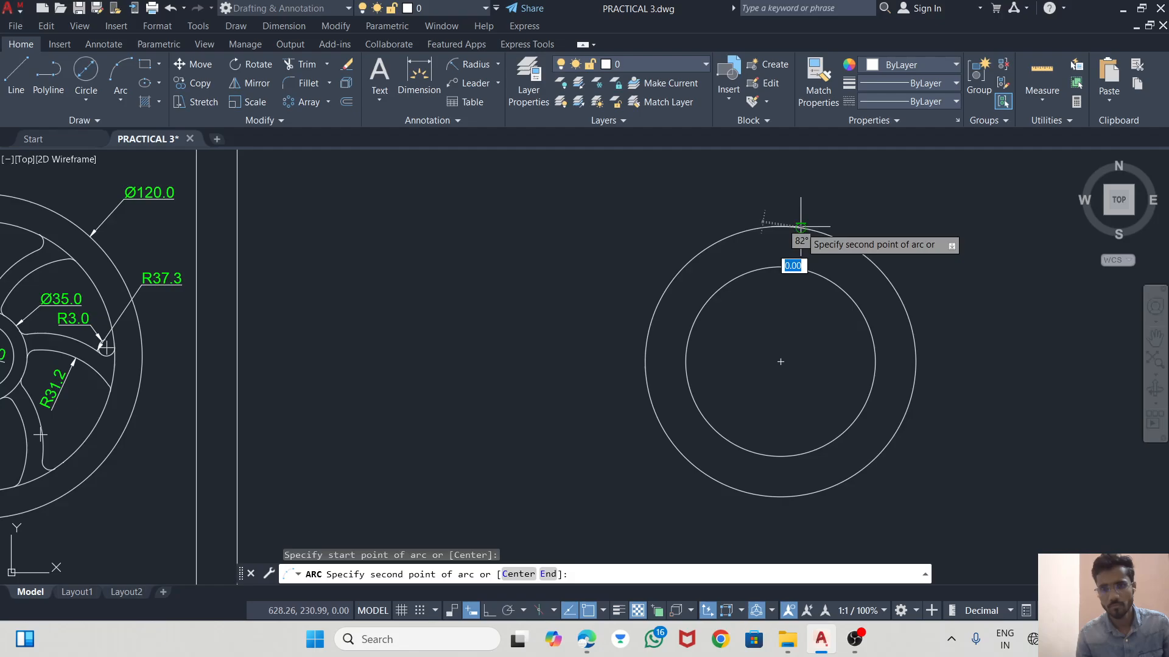
left_click(808, 270)
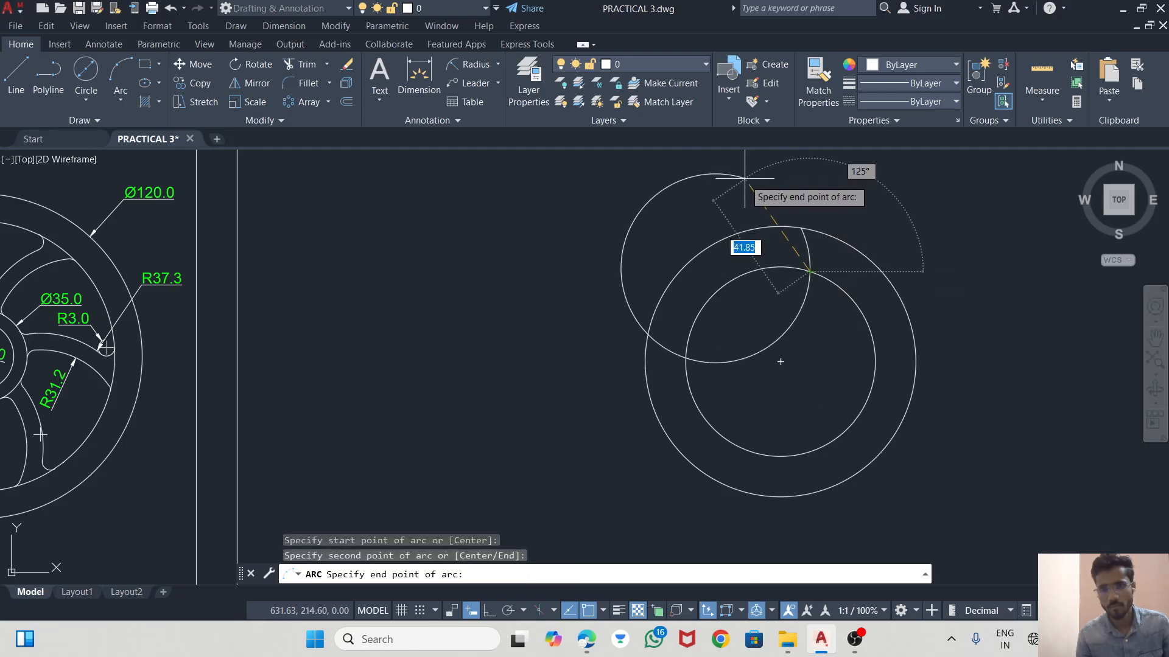
left_click(745, 196)
- Trim the arc so that only its short tooth-flank portion between the two concentric circles remains
scroll(819, 247, "up", 4)
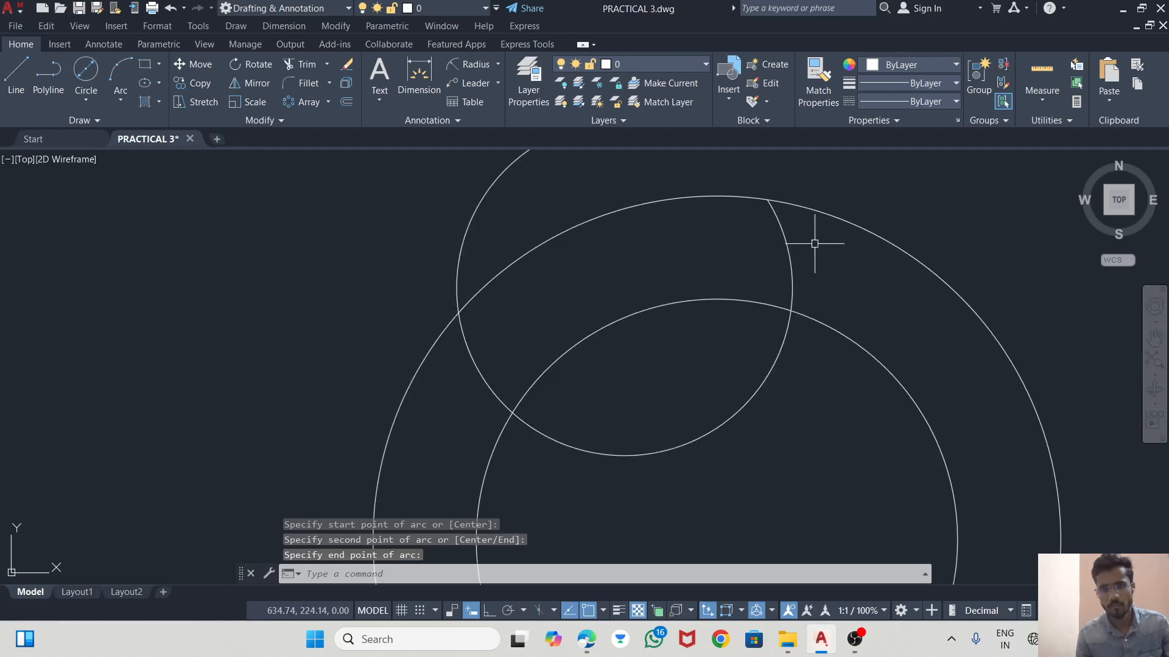
left_click(309, 72)
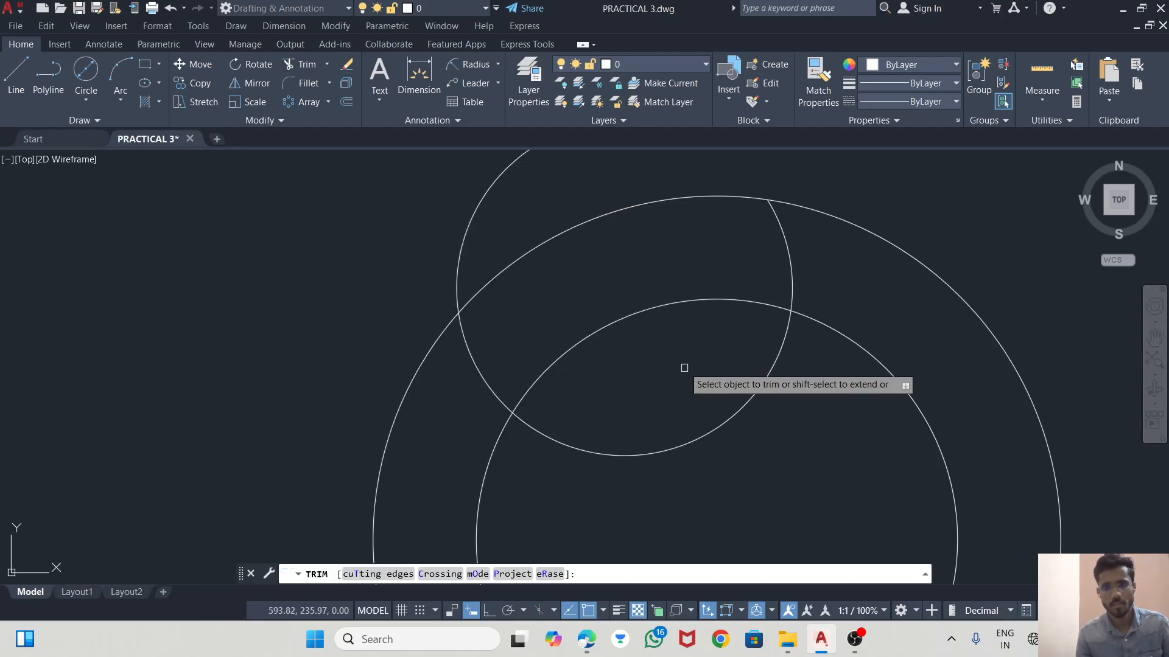
left_click(757, 392)
left_click_drag(483, 354, 472, 363)
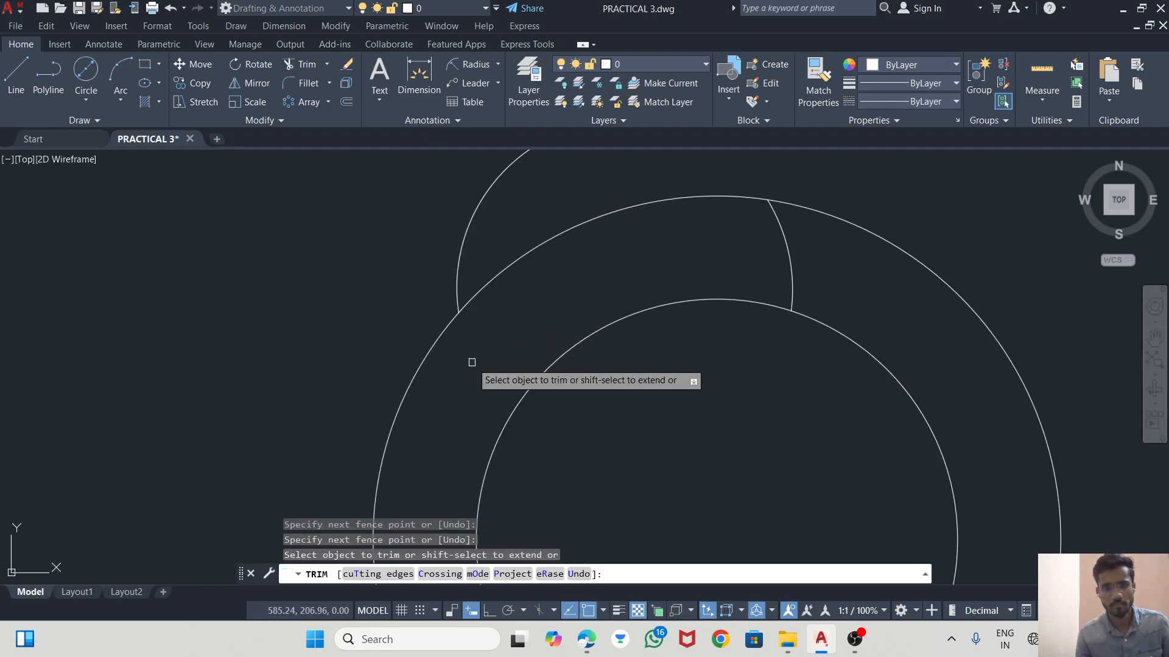
left_click_drag(451, 243, 469, 229)
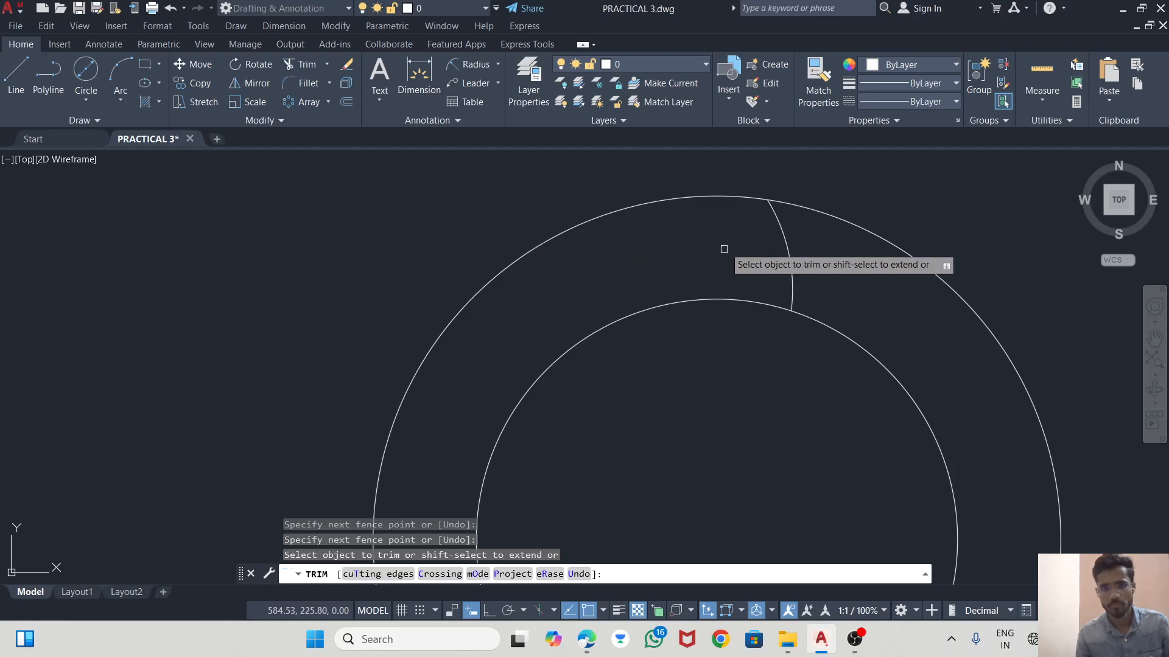
key("Escape")
- Stretch the flank arc's lower end slightly clockwise along the inner circle and its upper end slightly counterclockwise along the outer circle
left_click(803, 254)
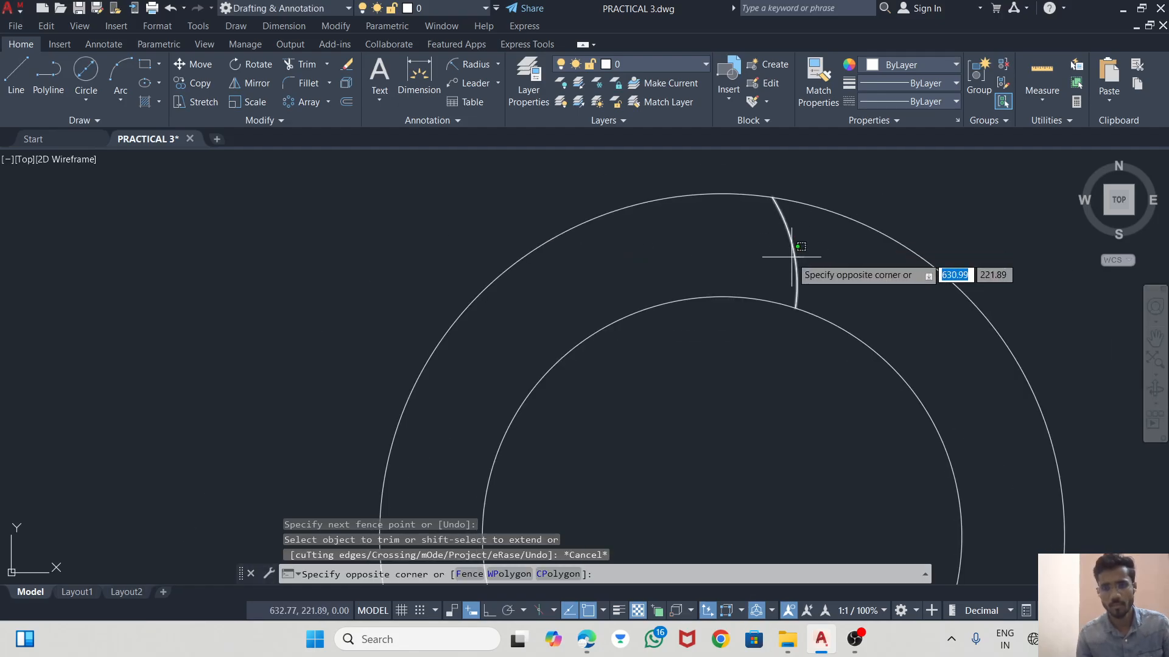
left_click(793, 313)
left_click(795, 309)
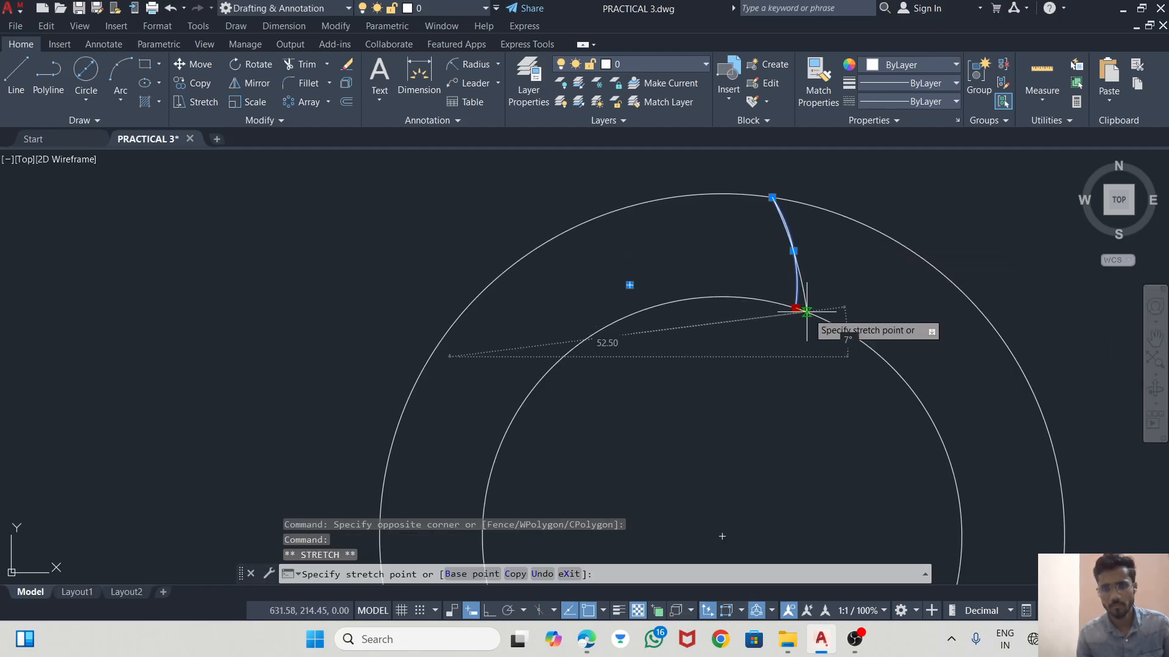
left_click(809, 313)
scroll(835, 247, "down", 3)
scroll(818, 240, "up", 2)
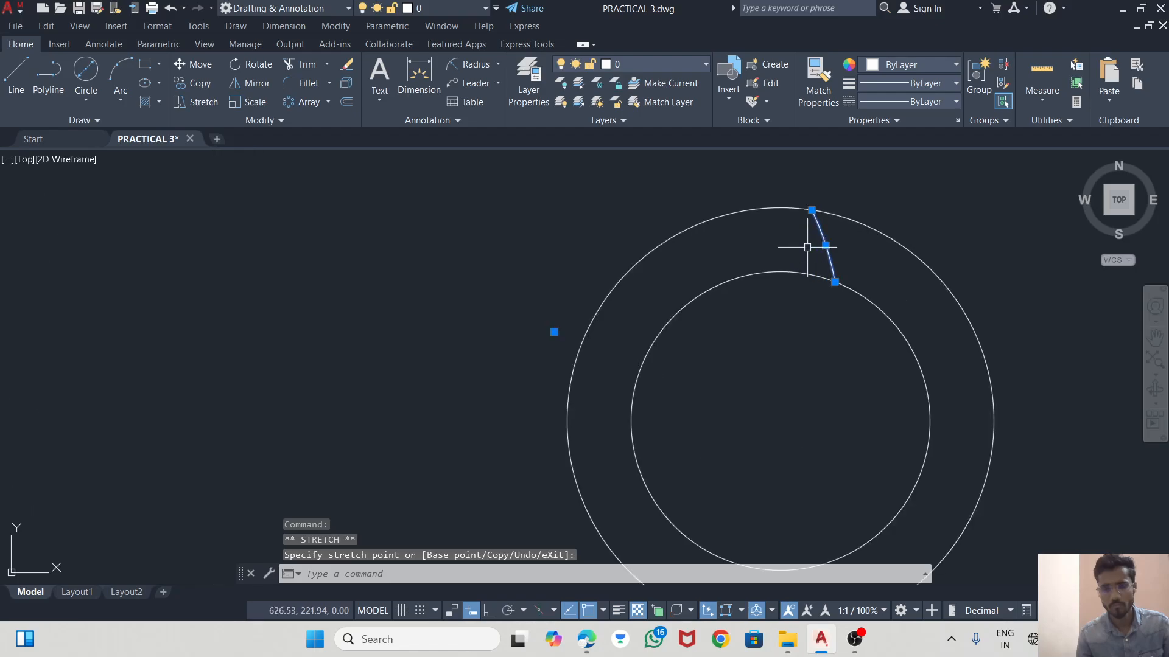
left_click(811, 210)
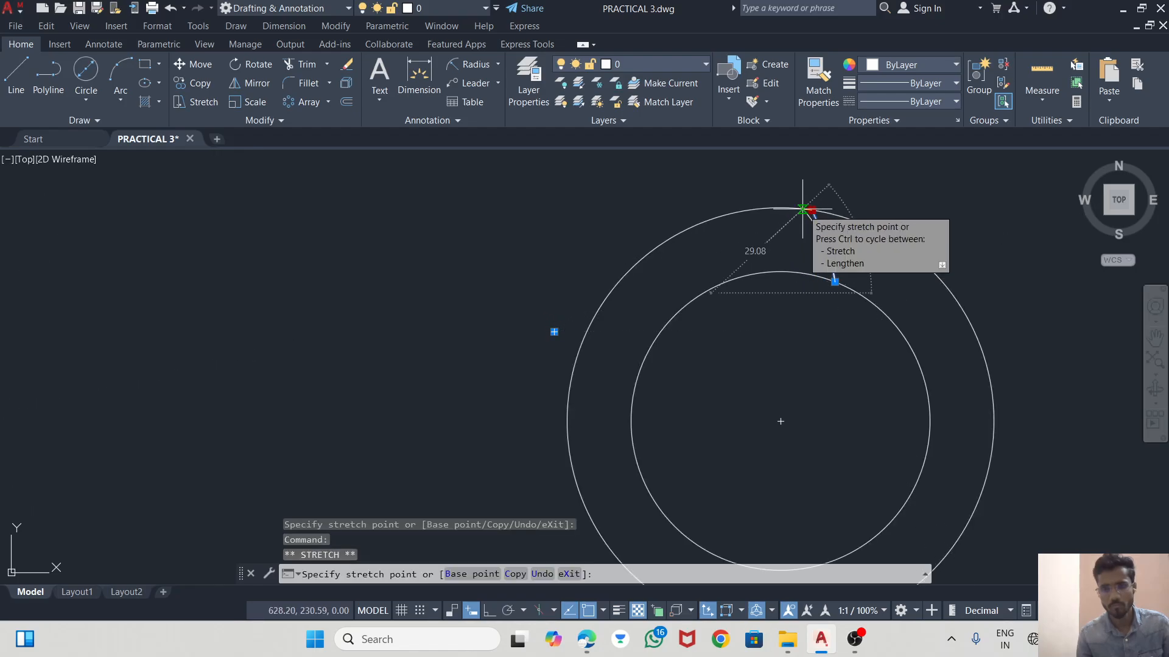
left_click(803, 209)
key("Escape")
scroll(744, 205, "down", 2)
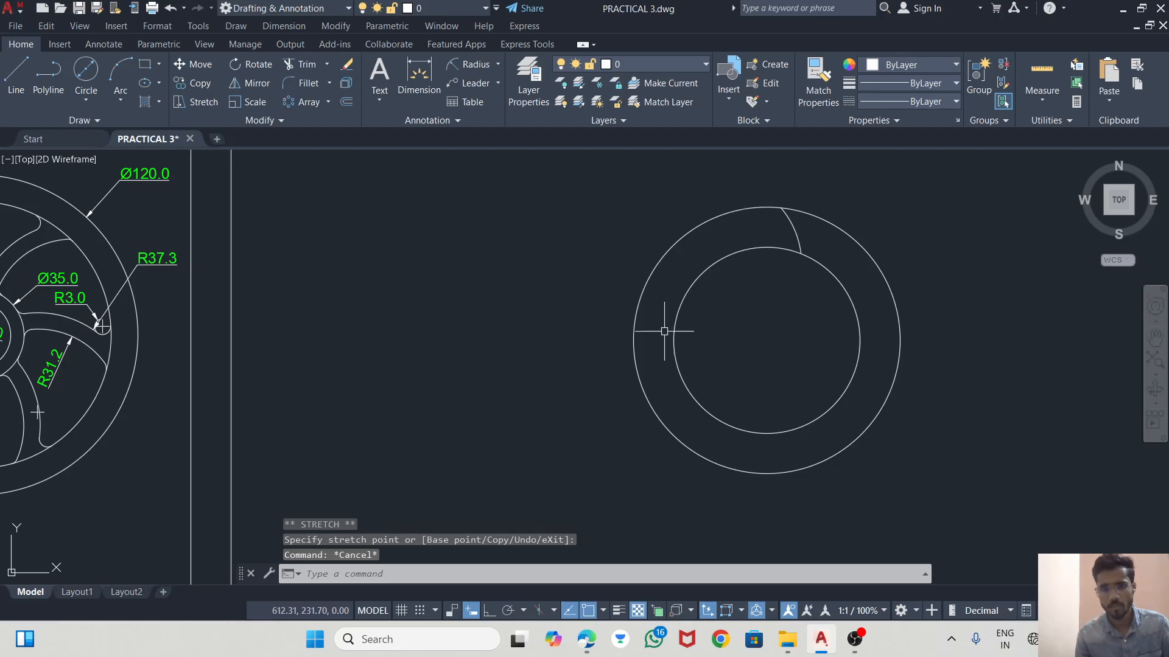
- Turn on Ortho and draw a vertical line about 64 long from the circles' centre up past the outer circle
left_click(10, 72)
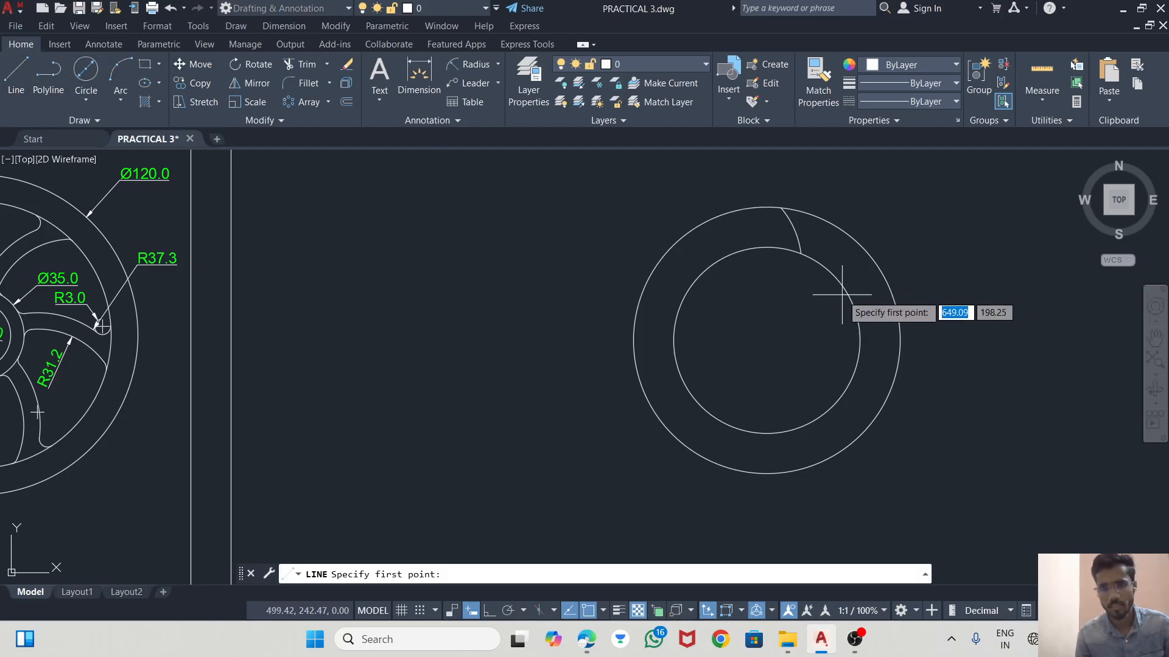
left_click(767, 340)
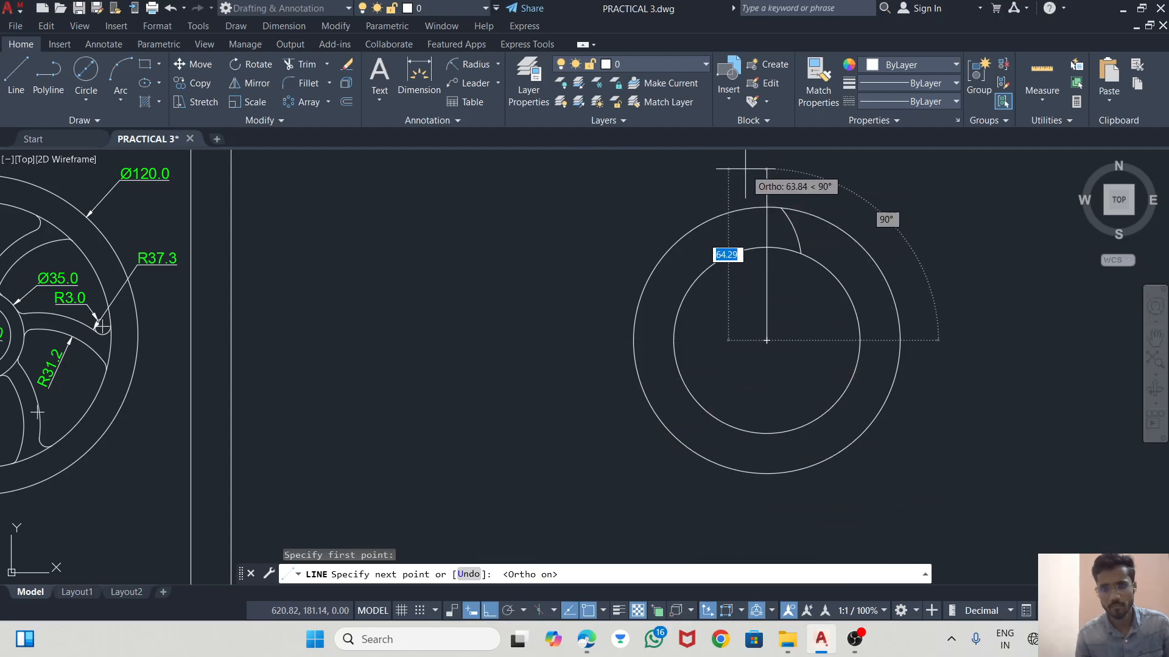
key("F8")
key("Escape")
scroll(794, 225, "up", 2)
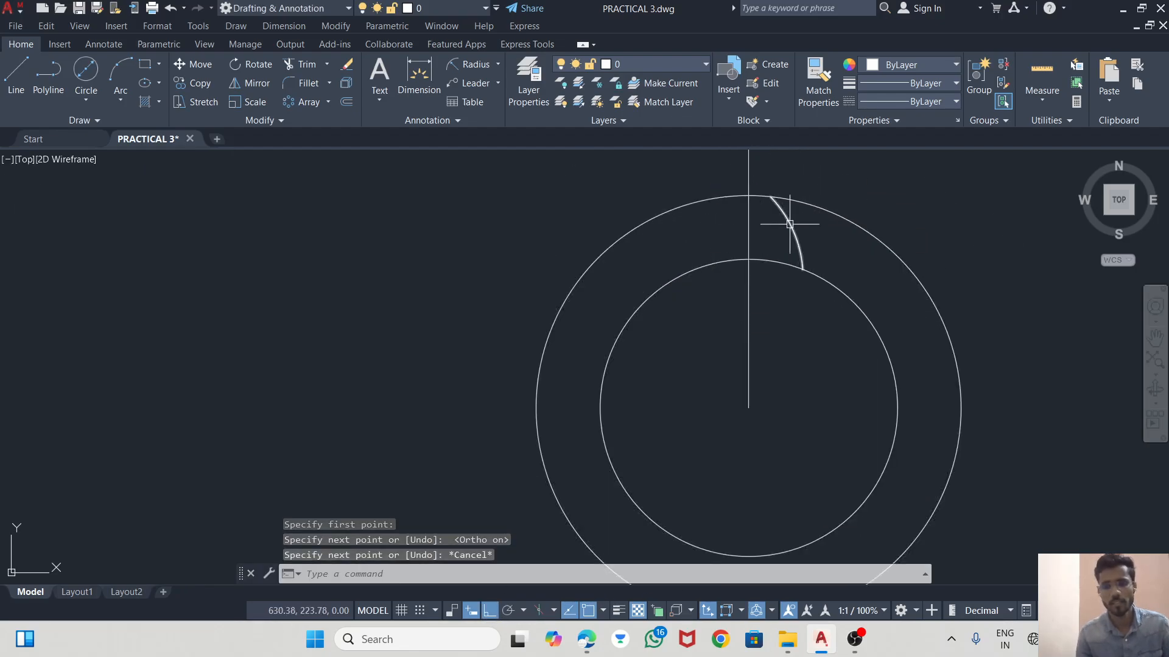
- Mirror the flank arc about the vertical centre line, keeping the original arc
left_click(791, 225)
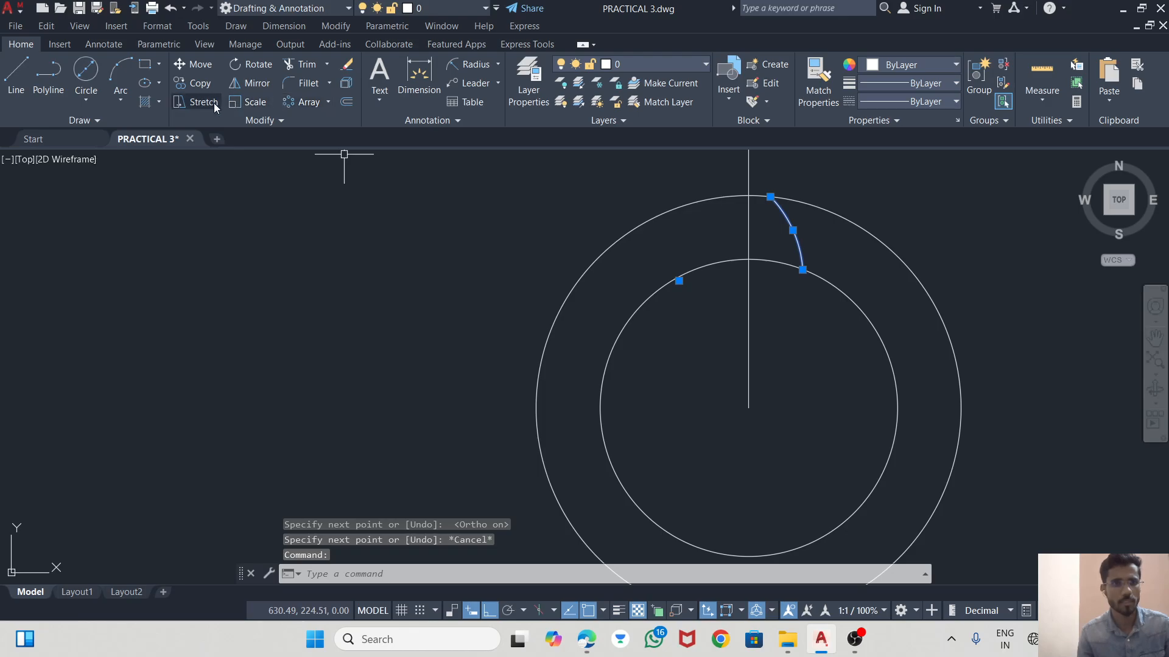
left_click(241, 83)
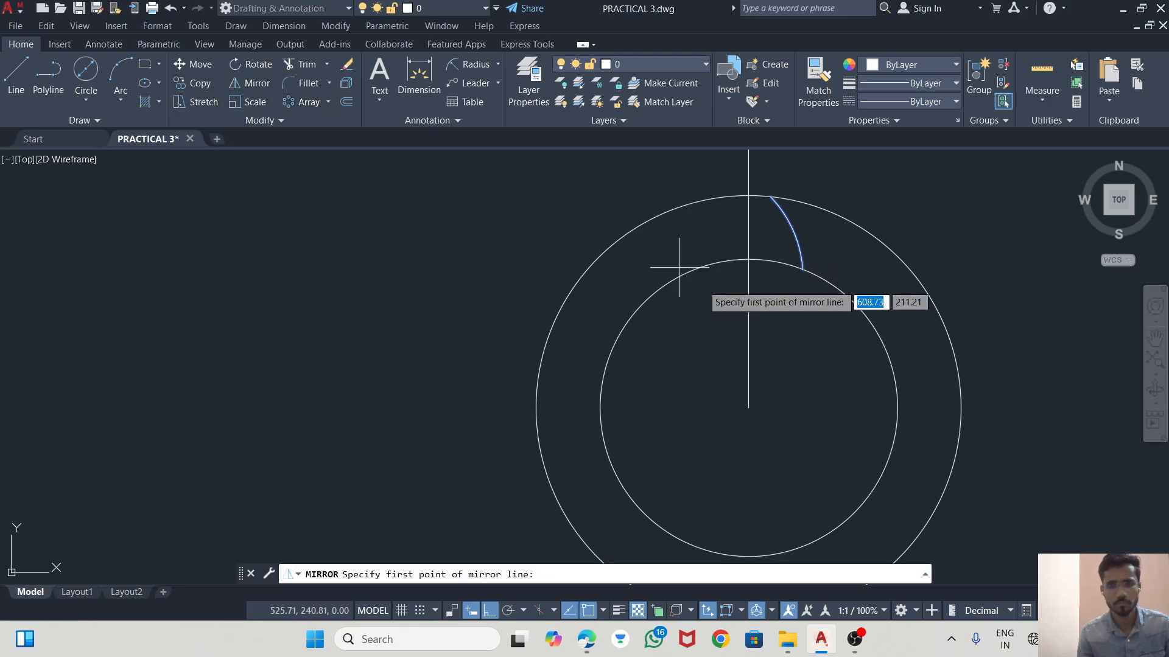
left_click(748, 408)
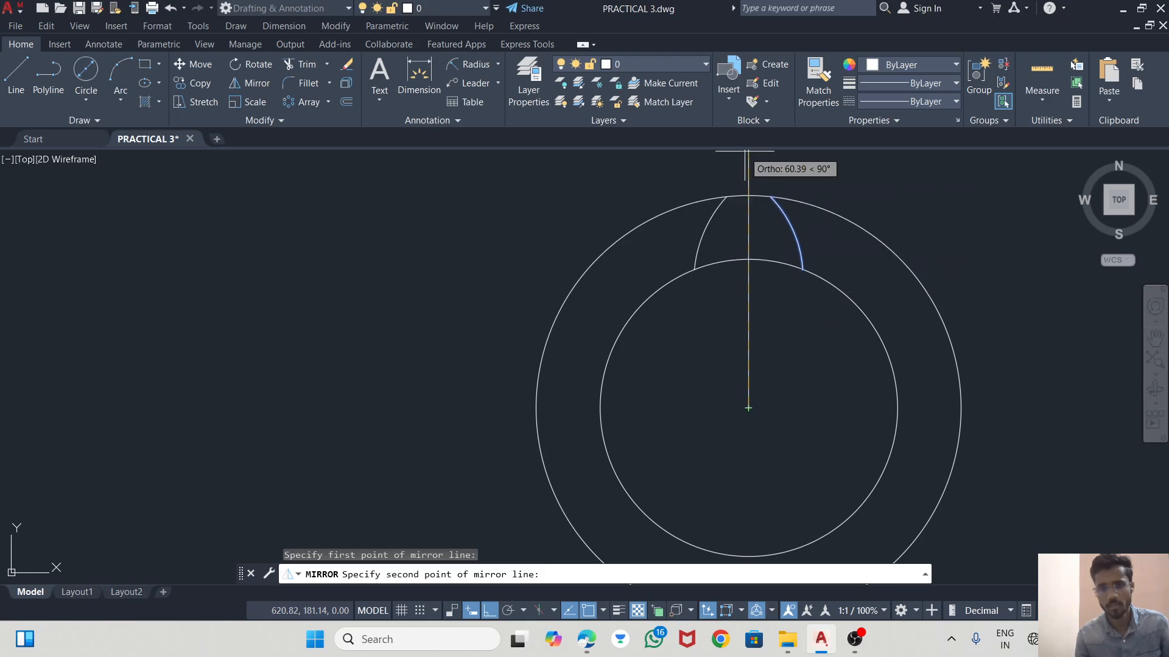
scroll(755, 280, "down", 2)
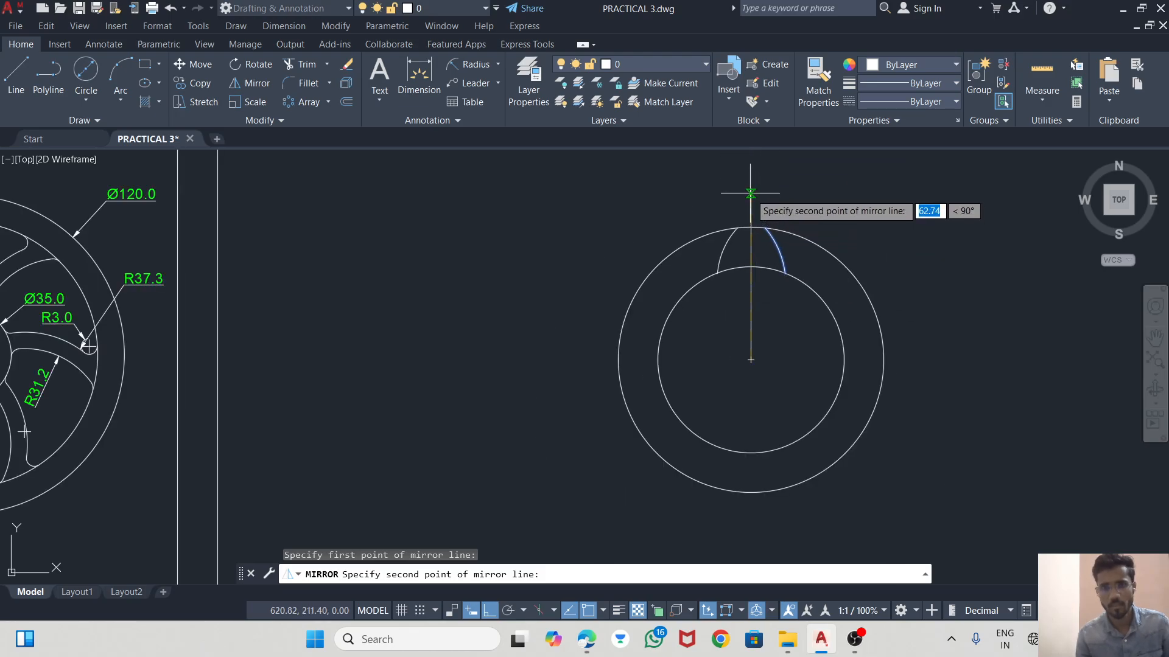
left_click(751, 194)
left_click(783, 244)
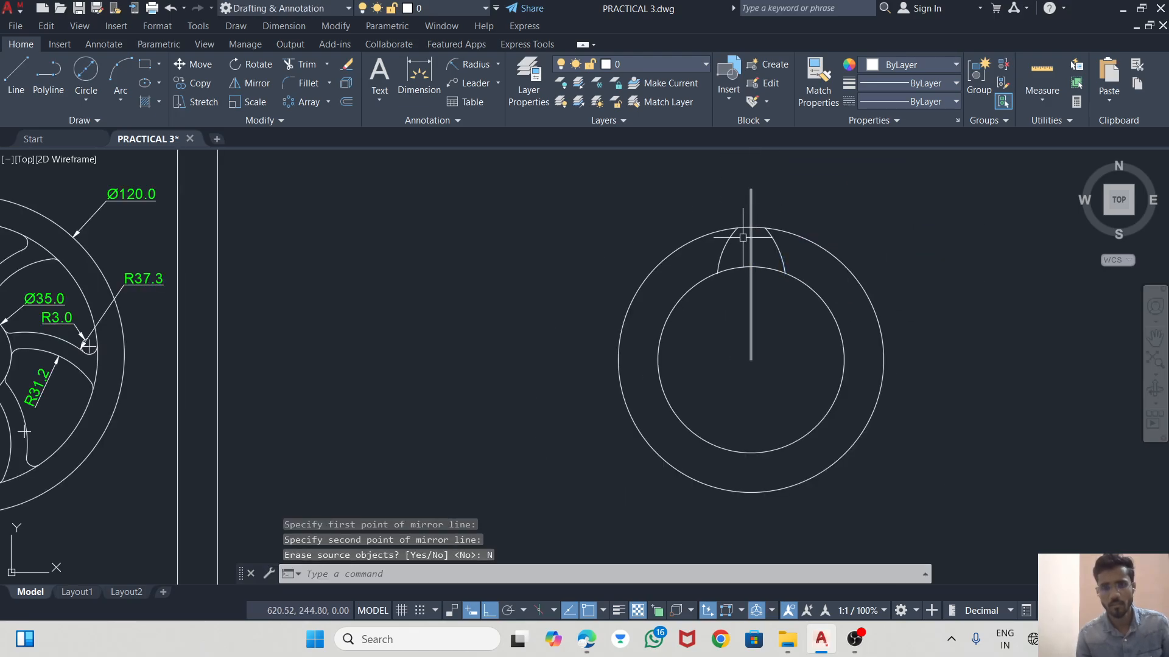
- Trim away the outer circle except for the tooth tip between the flanks, and remove the vertical centre line
scroll(744, 244, "up", 2)
left_click(312, 63)
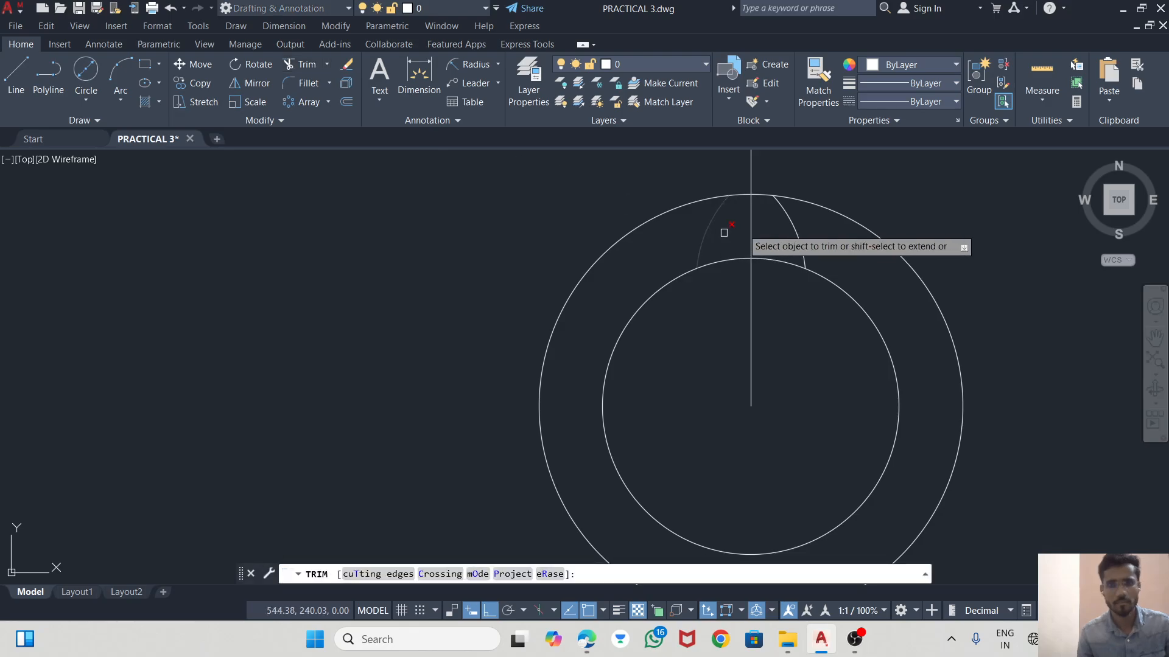
left_click(697, 201)
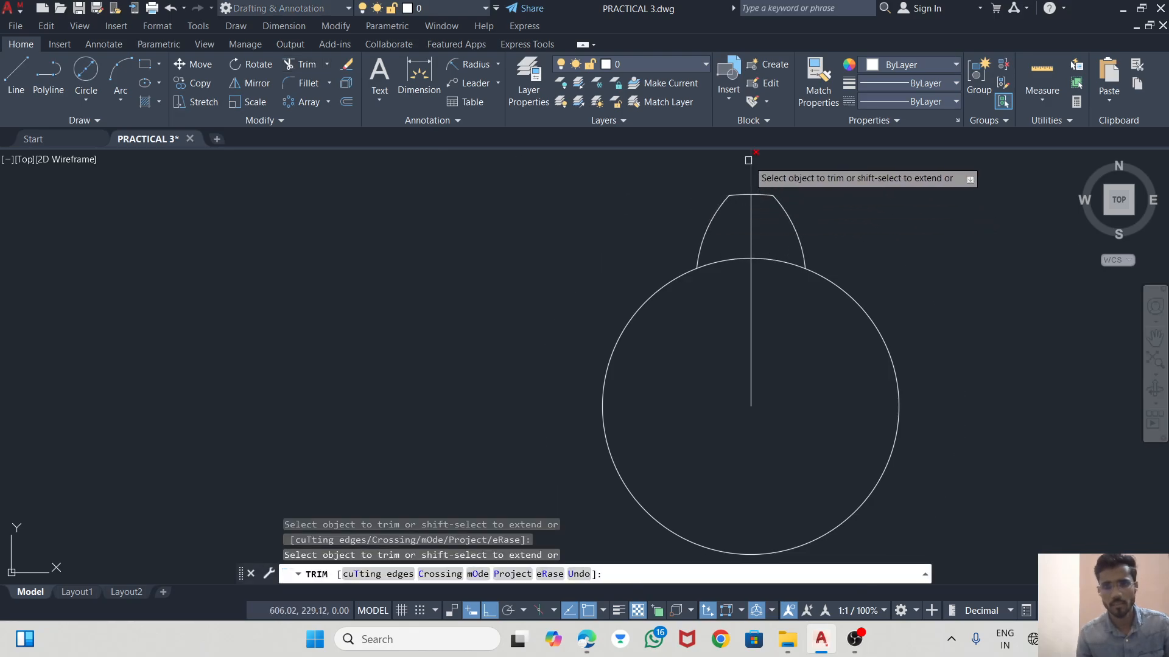
left_click(747, 231)
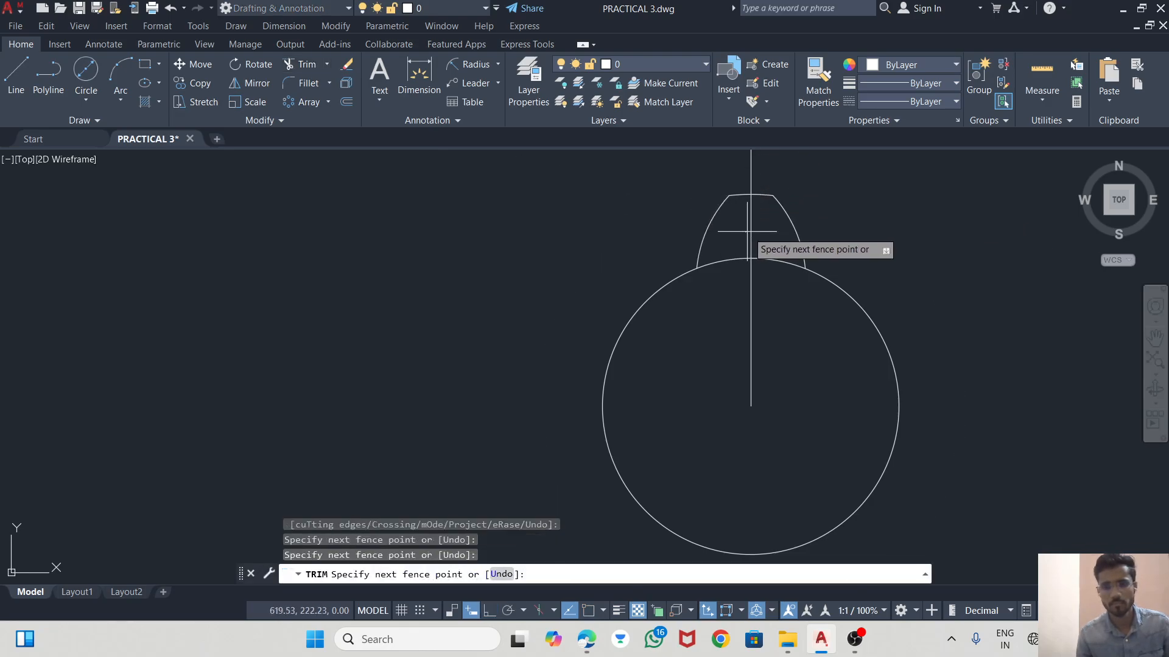
key("Return")
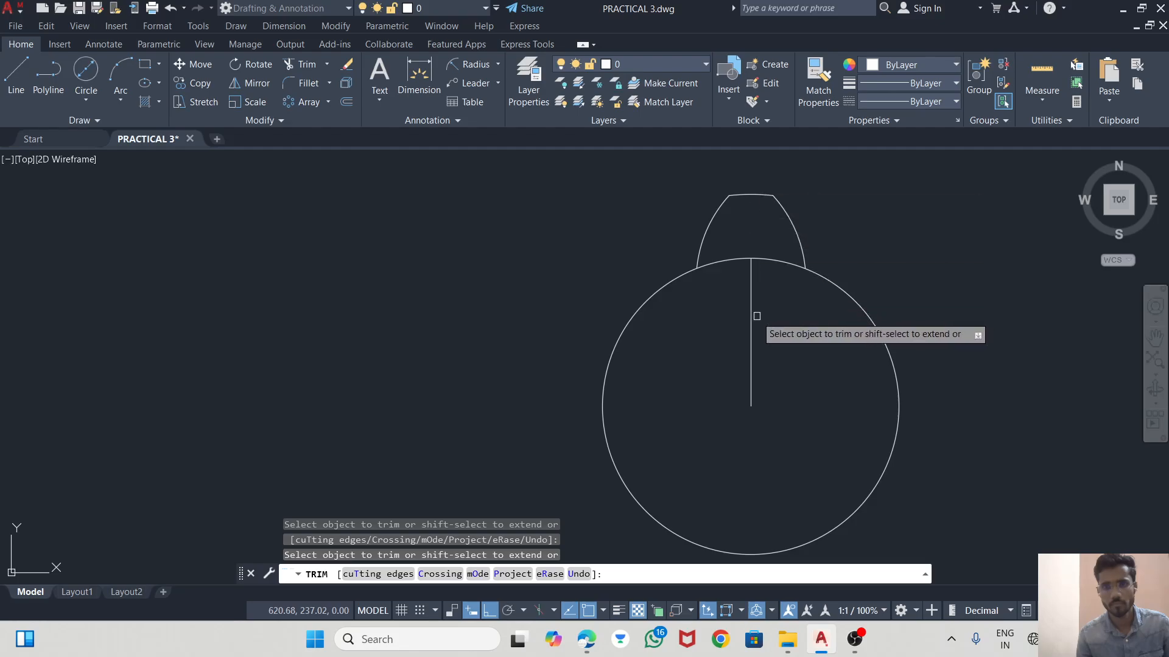
key("Escape")
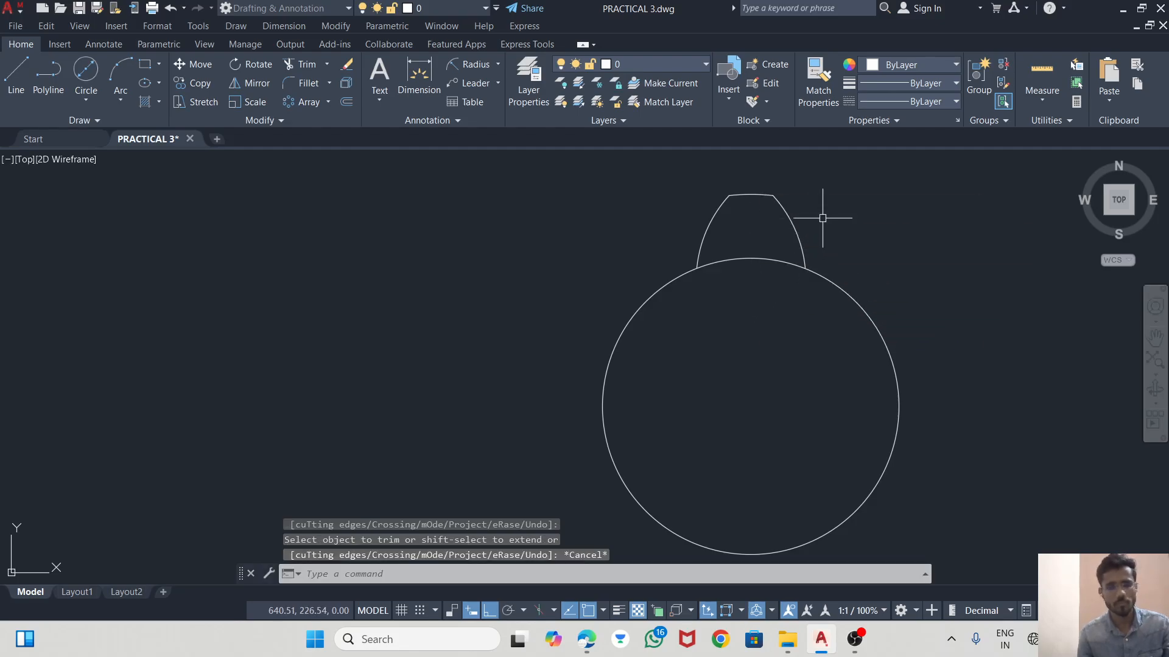
left_click(791, 228)
left_click(757, 197)
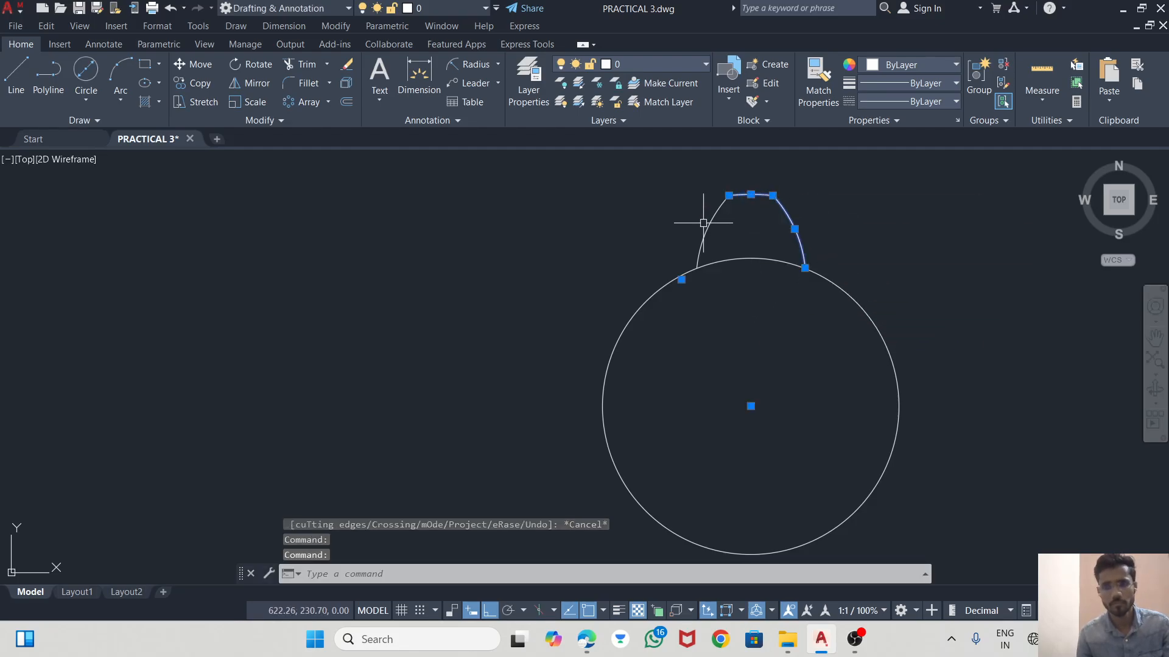
left_click(703, 222)
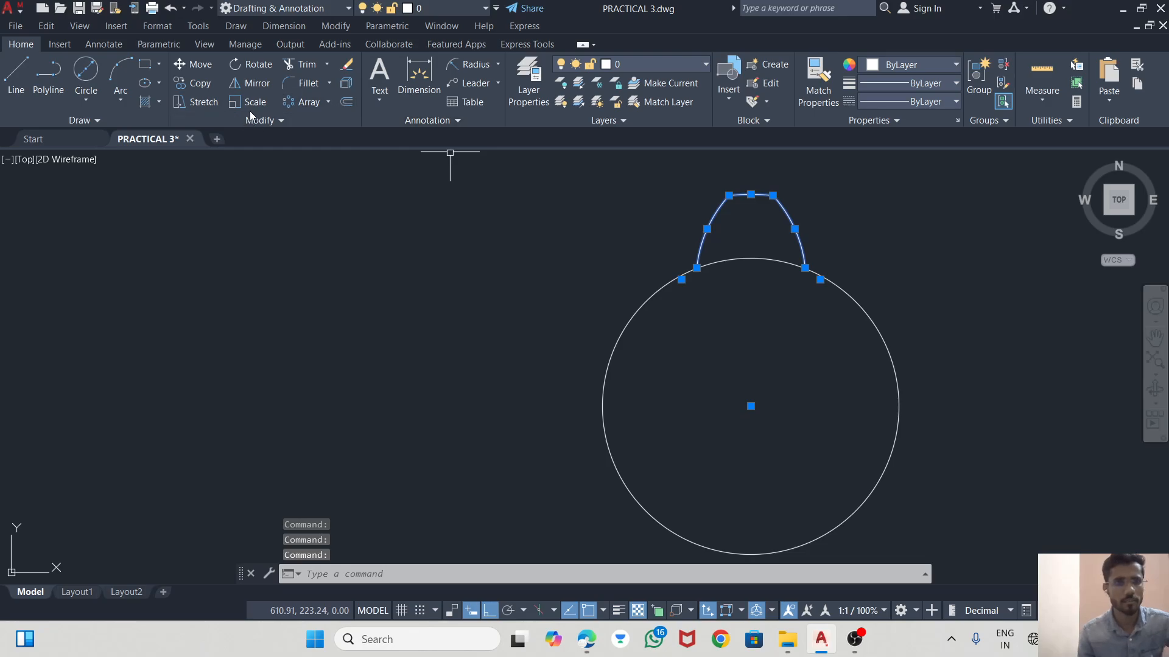
left_click(309, 103)
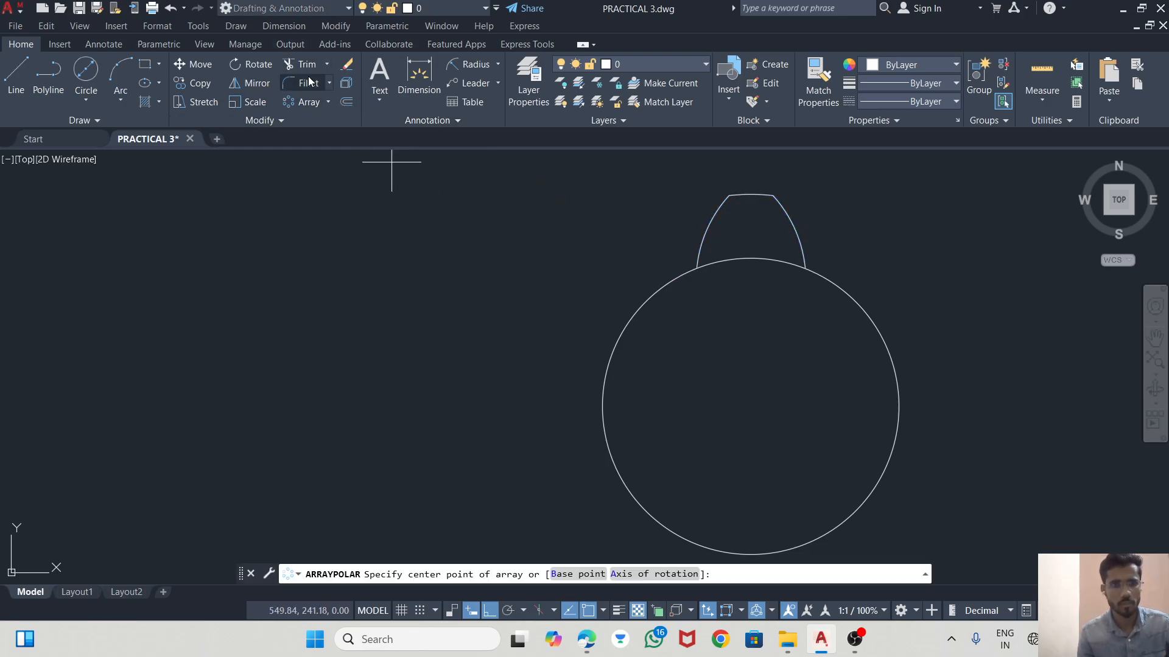
- Create a polar array of the tooth's two flank arcs and tip arc around the circle's centre
left_click(329, 100)
left_click(322, 189)
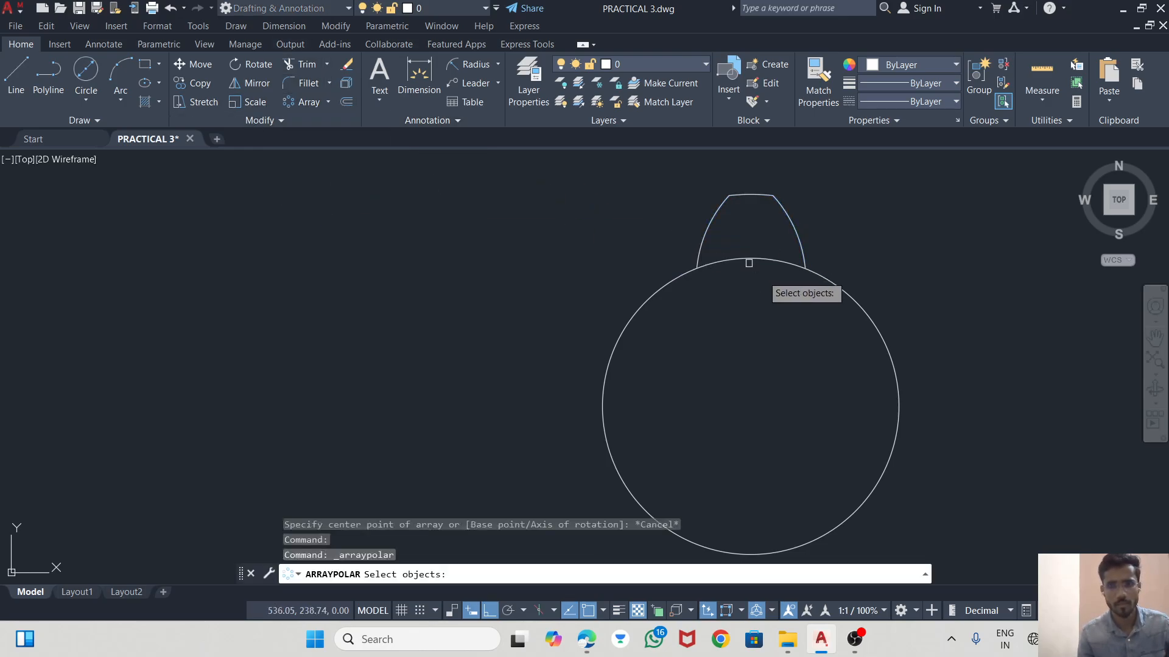
left_click(791, 224)
left_click(751, 195)
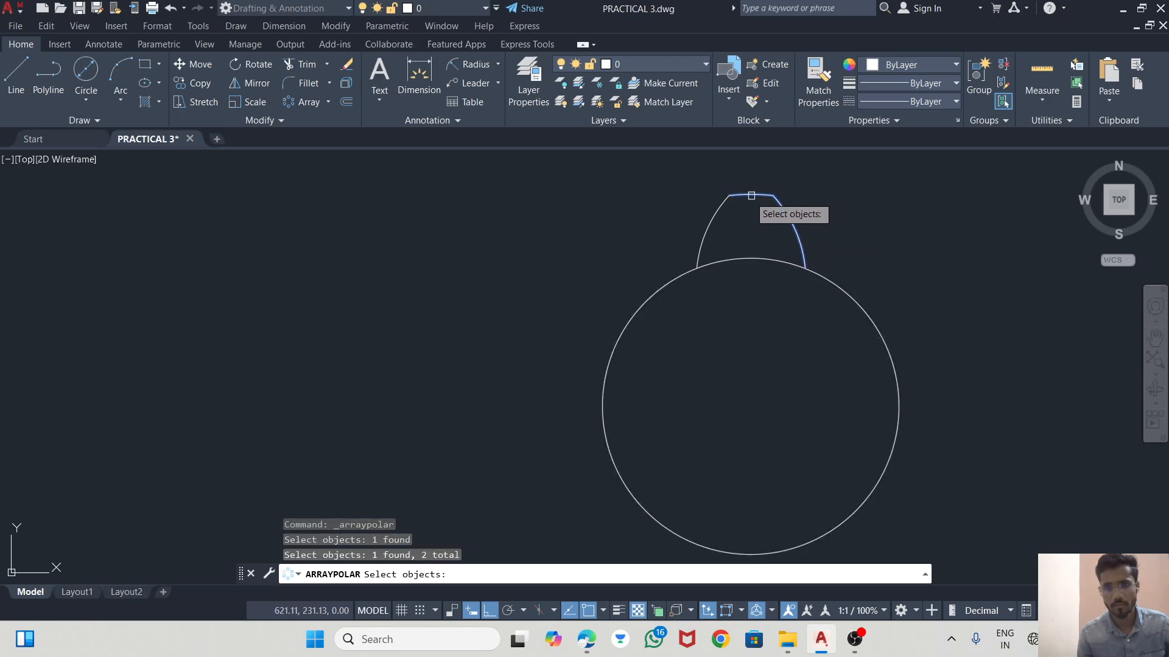
left_click(716, 219)
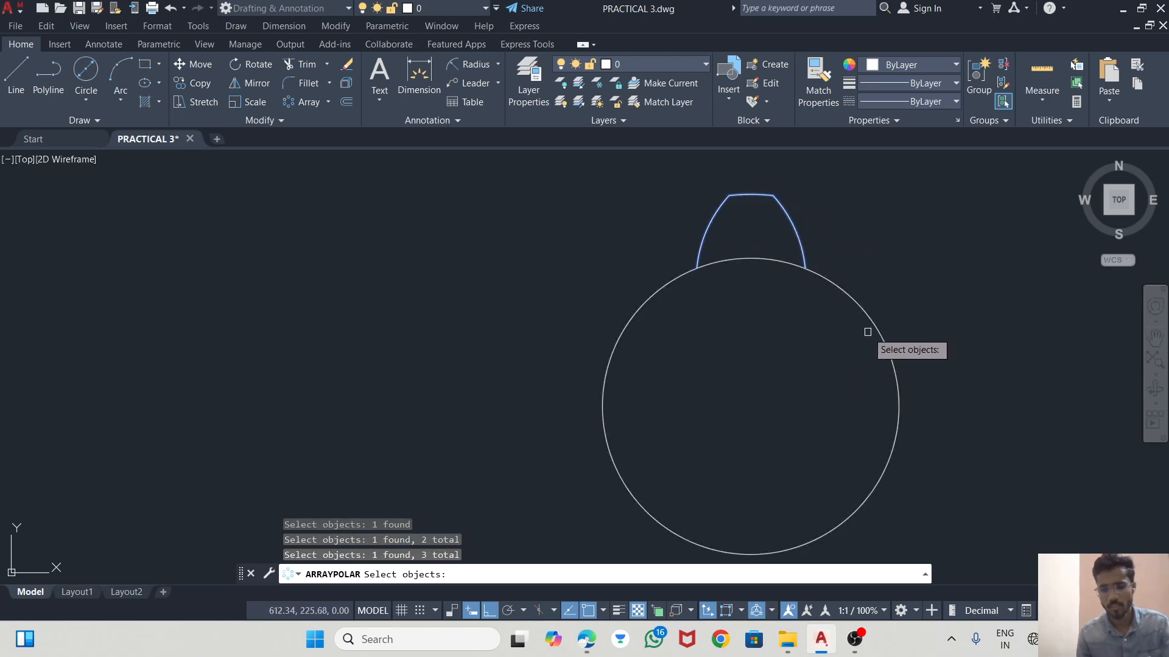
key("Return")
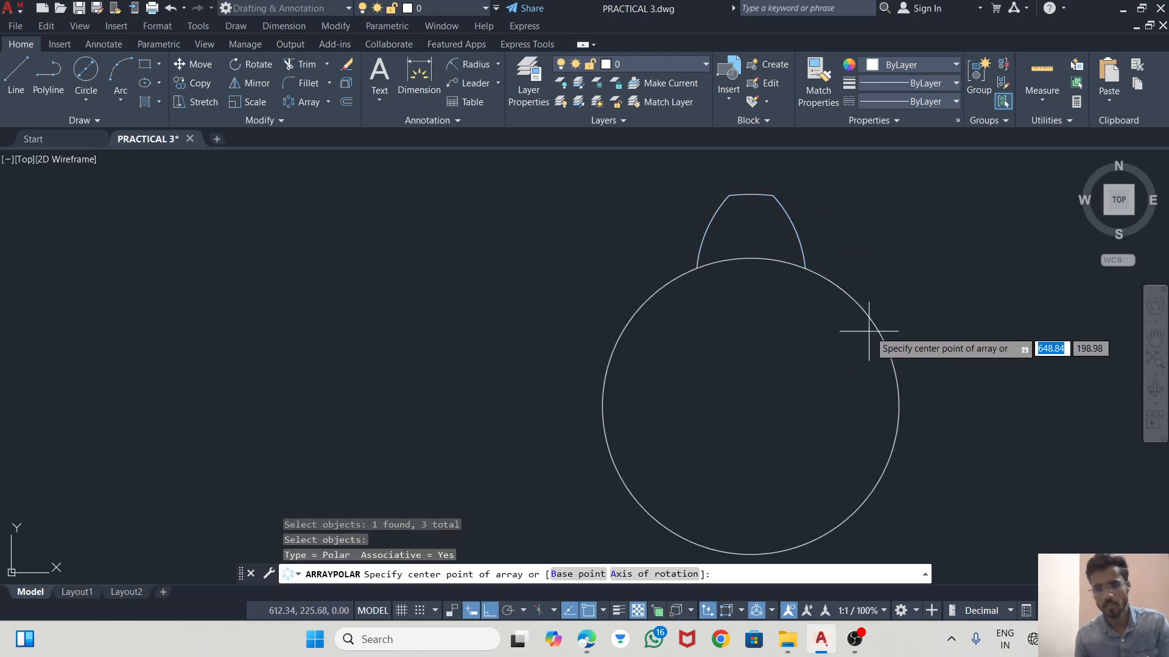
left_click(751, 406)
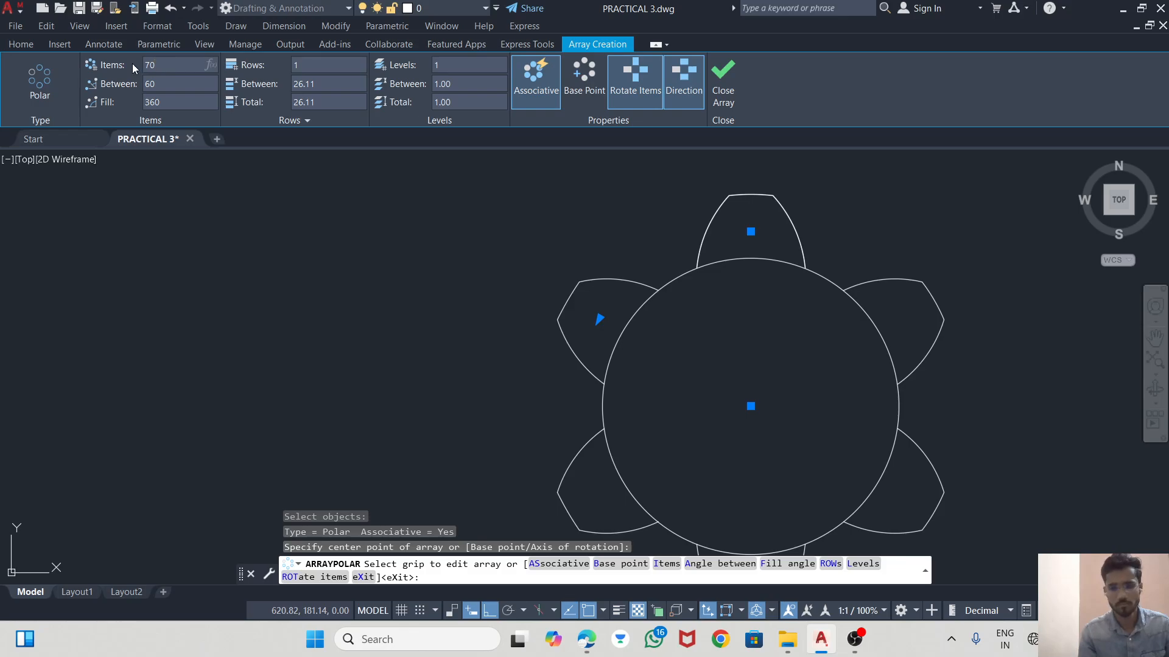
- Set the polar array to 7 items over the full 360 degrees and finish the array
key("BackSpace")
key("Return")
scroll(544, 150, "down", 2)
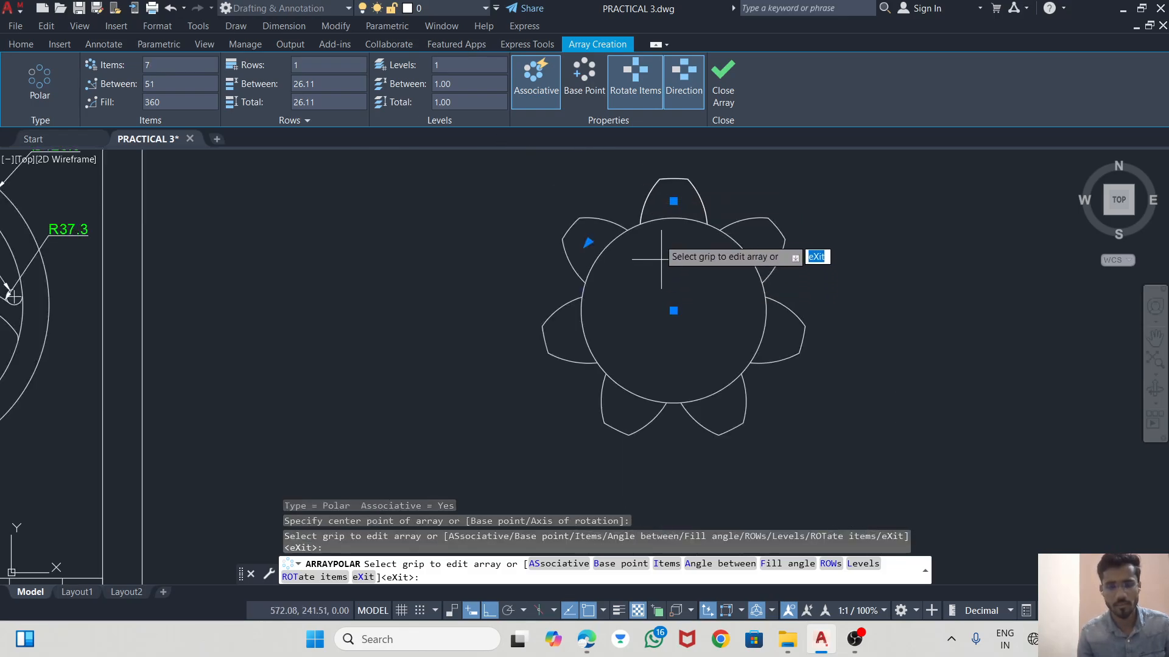
scroll(662, 259, "up", 2)
scroll(661, 249, "down", 2)
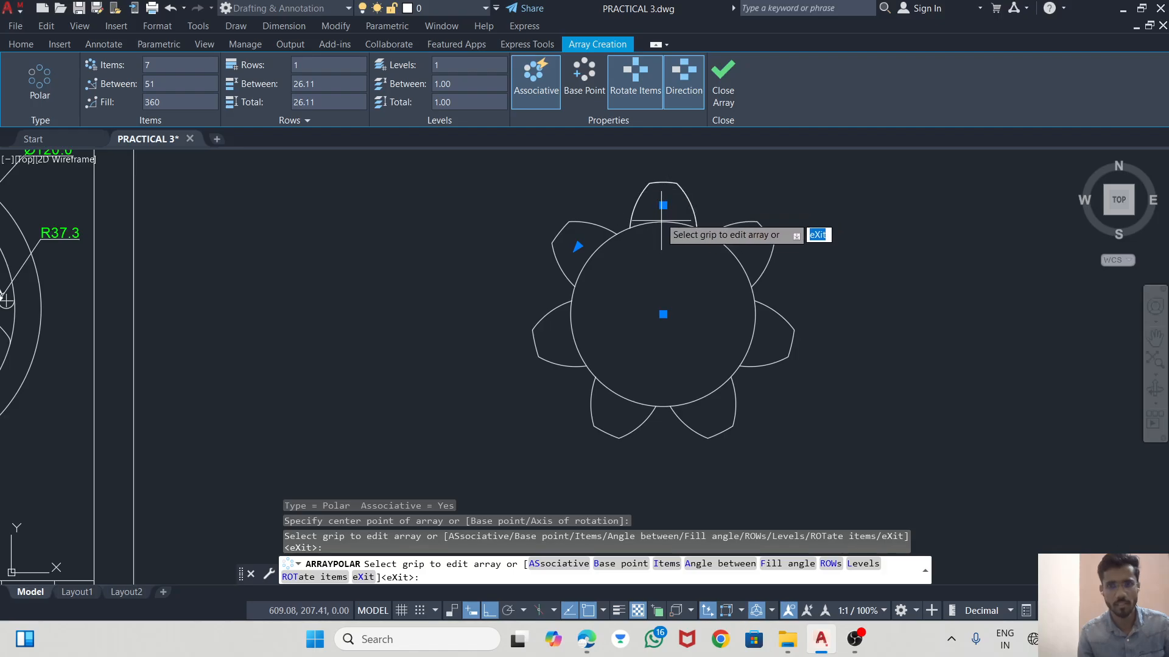
scroll(661, 221, "up", 4)
key("Return")
scroll(675, 231, "down", 2)
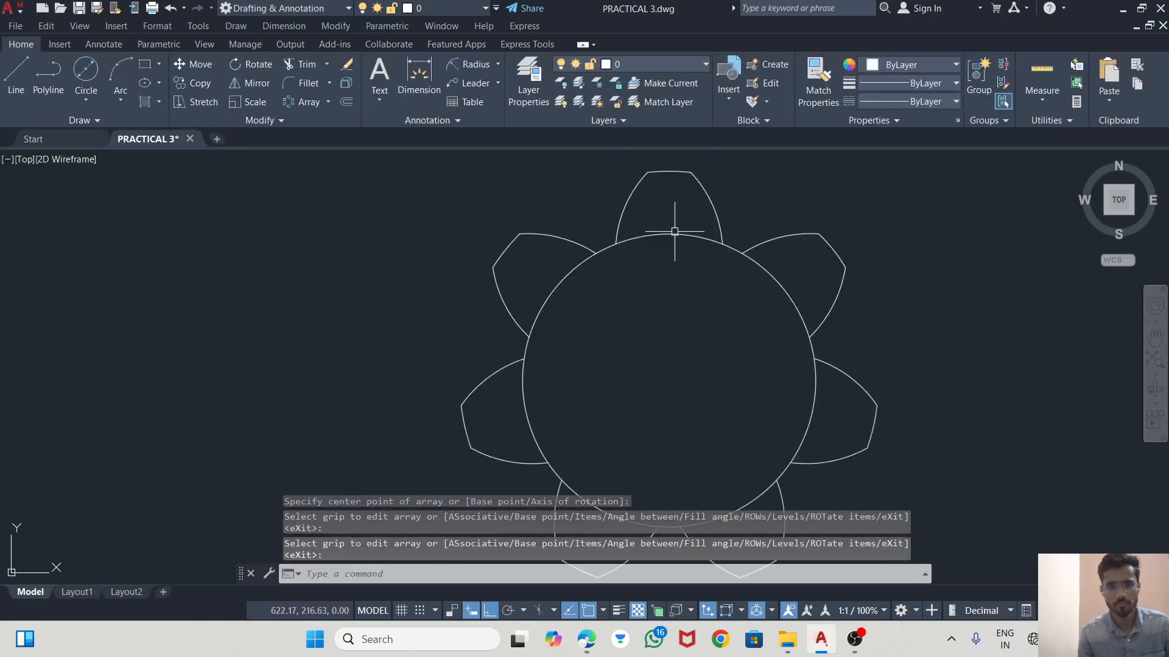
scroll(675, 231, "down", 2)
scroll(648, 245, "up", 2)
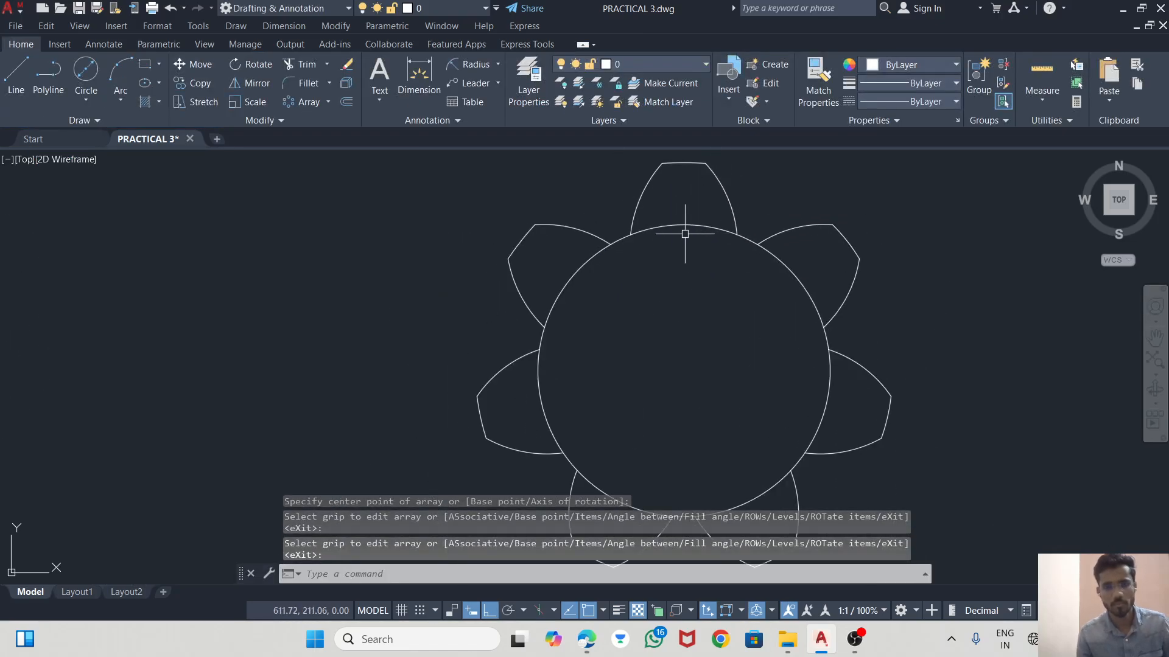
- Trim away the base circle's arcs inside all seven teeth, keeping the short root arcs between them
left_click(291, 65)
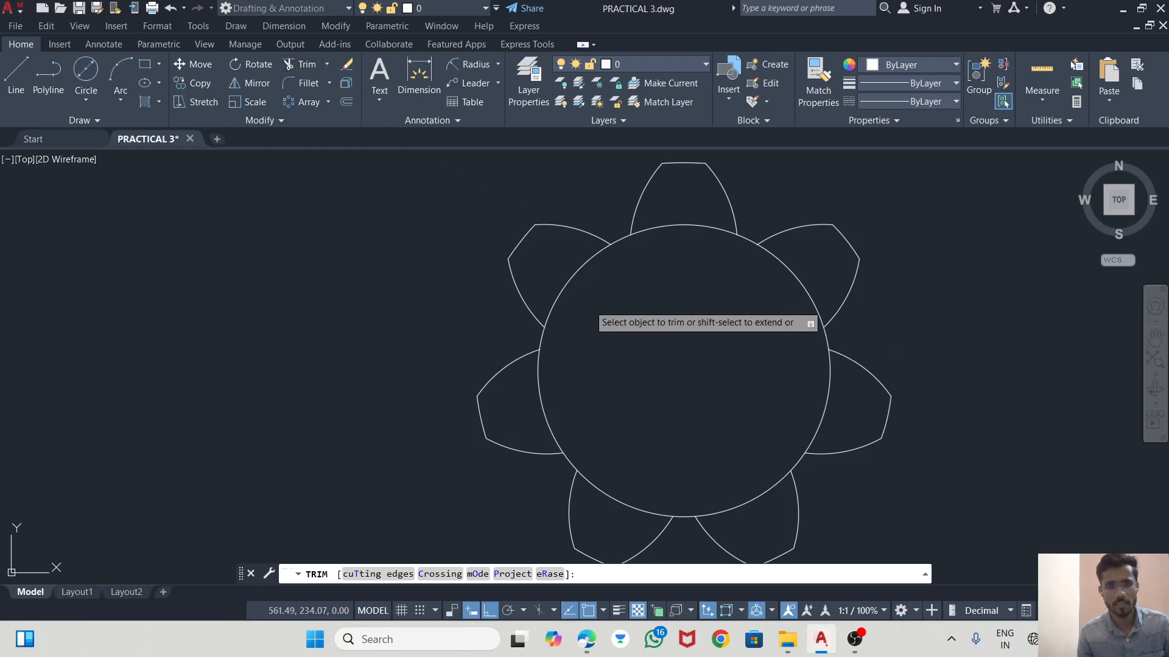
mouse_move(565, 271)
left_mouse_down()
mouse_move(548, 262)
mouse_move(585, 278)
left_mouse_up()
left_click(686, 226)
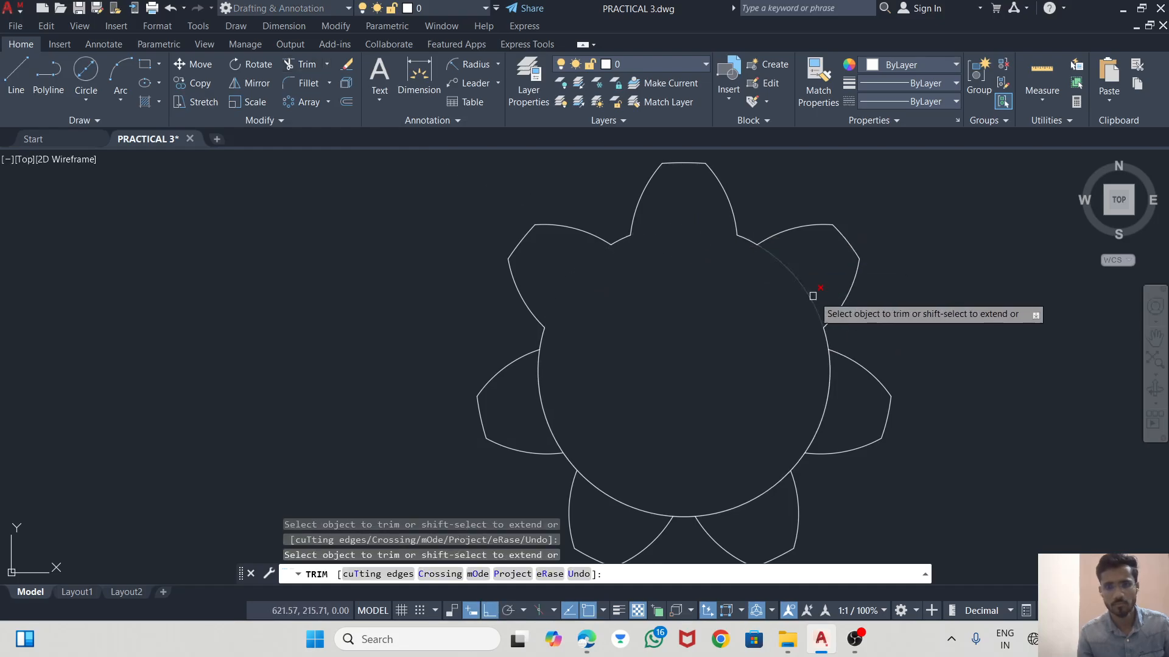
left_click_drag(799, 294, 799, 286)
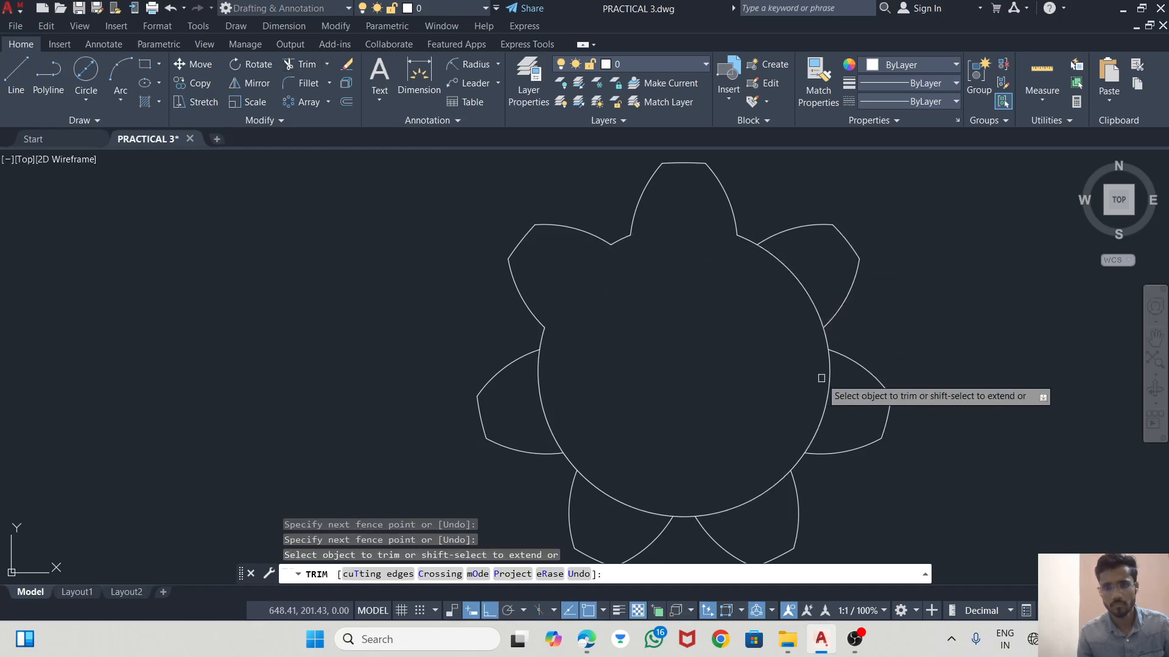
left_click_drag(820, 378, 835, 395)
left_click_drag(798, 301, 814, 276)
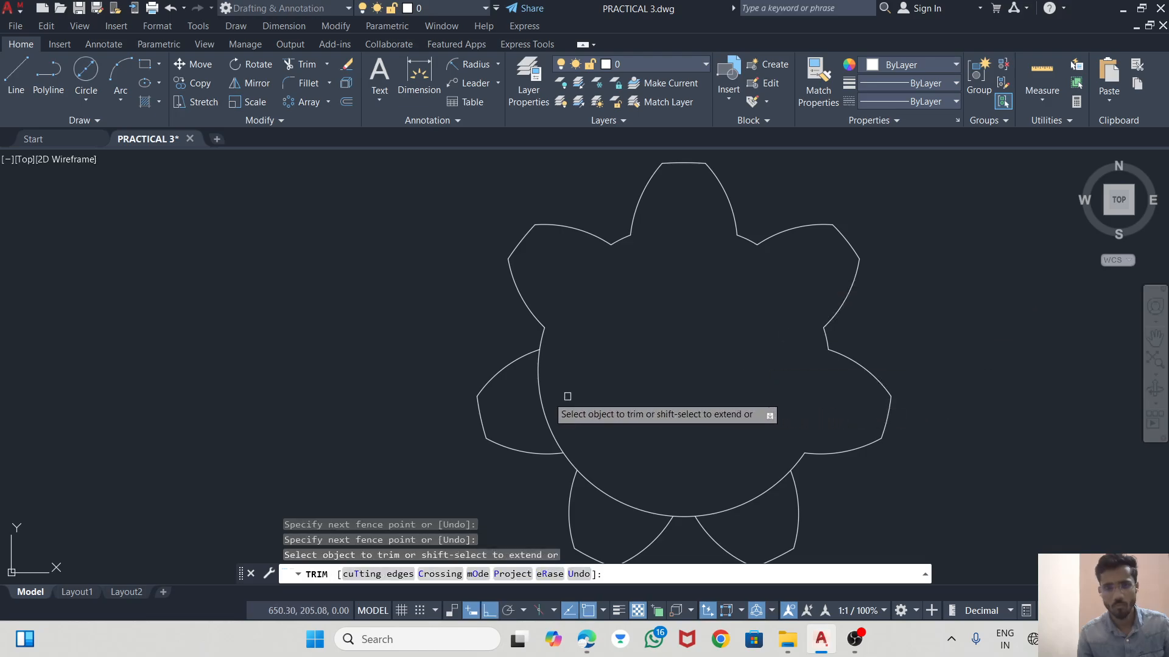
left_click_drag(567, 397, 535, 396)
left_click(629, 506)
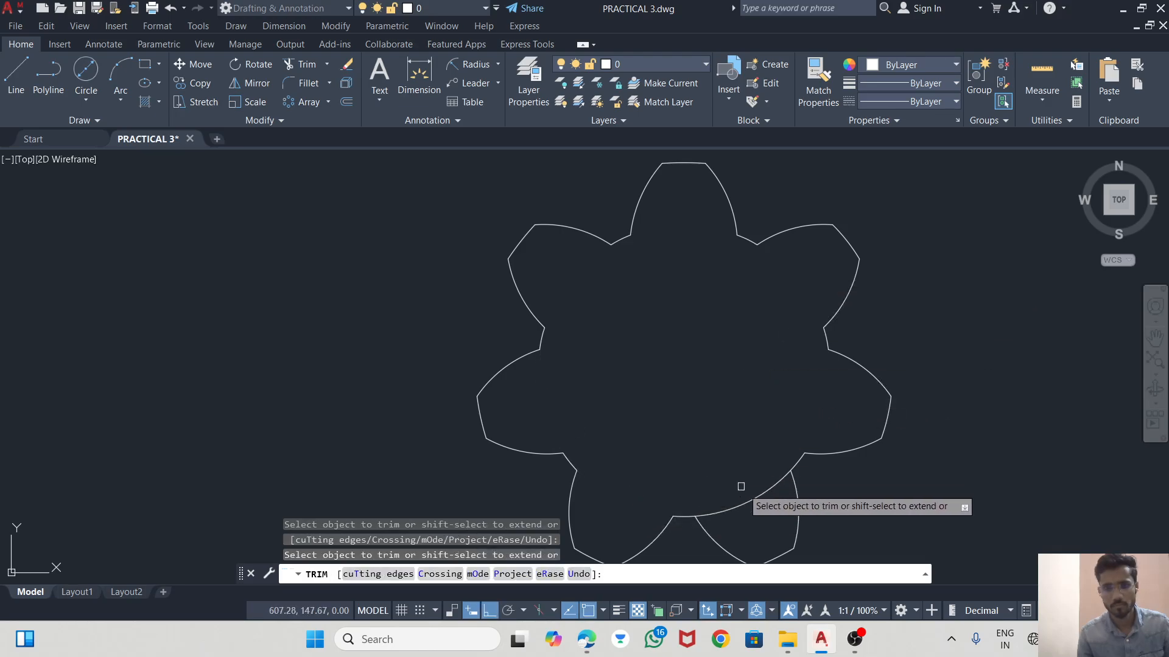
left_click_drag(766, 507, 752, 485)
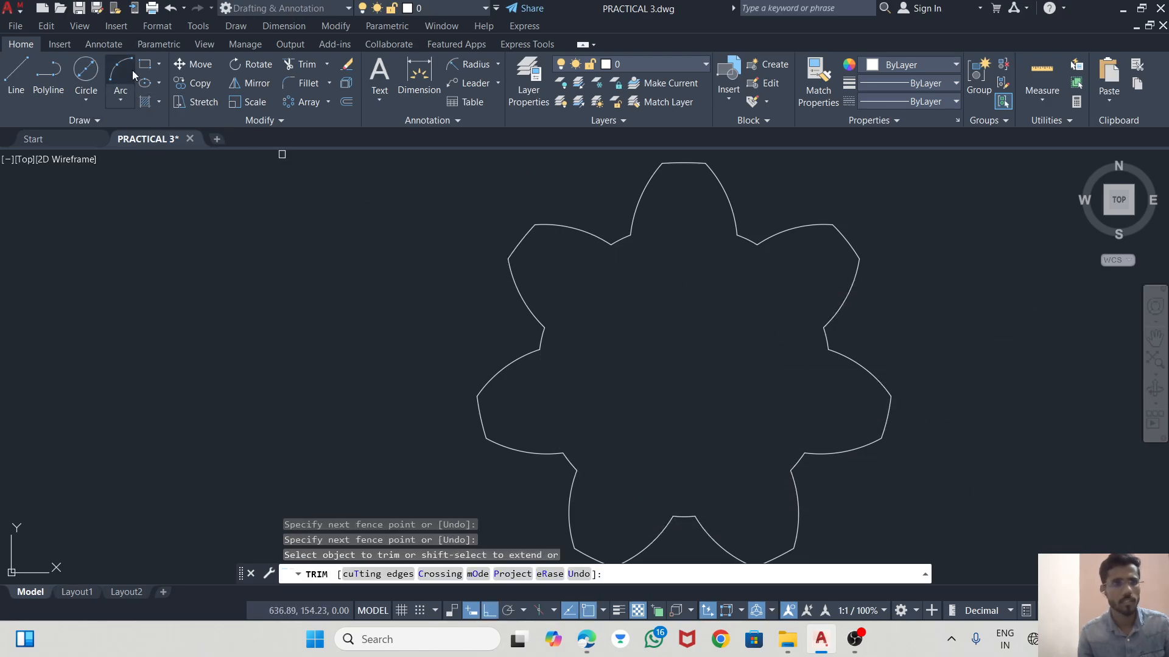
- Draw two concentric hub circles at the gear's centre, about 22 and 26.7 in diameter
left_click(96, 64)
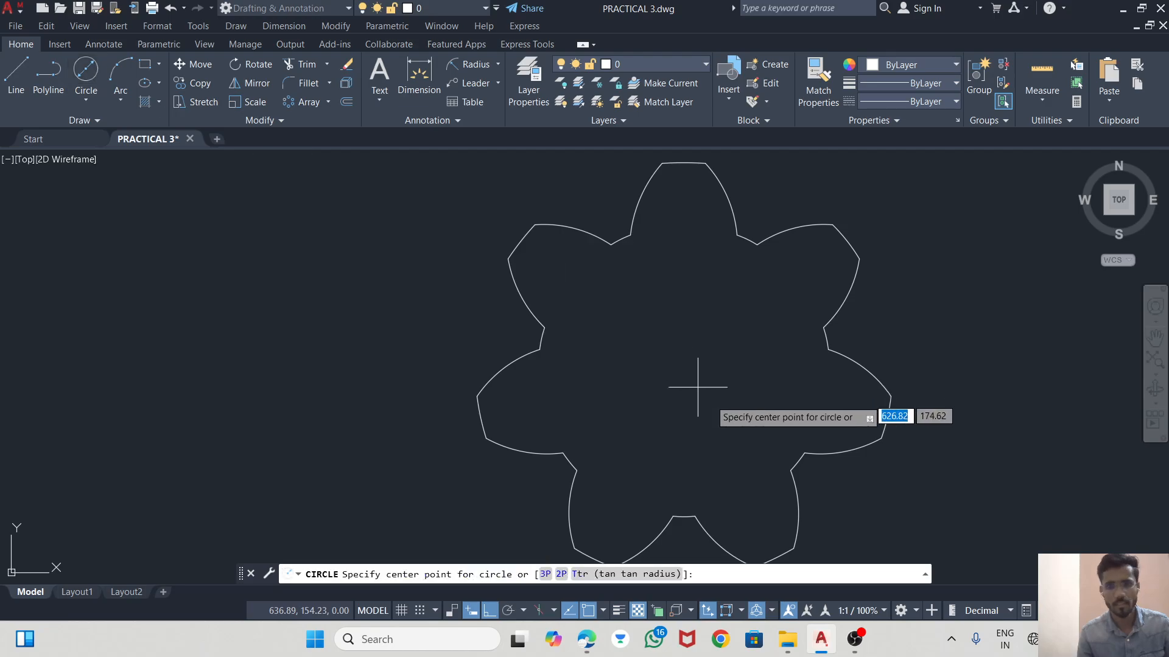
left_click(683, 370)
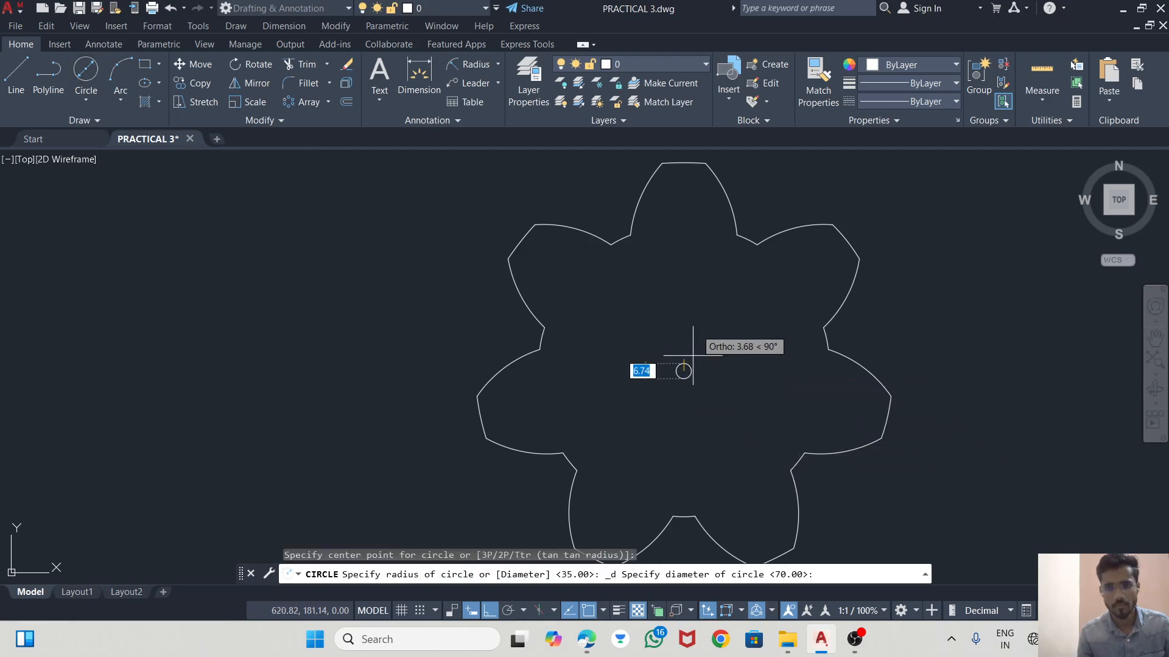
left_click(704, 279)
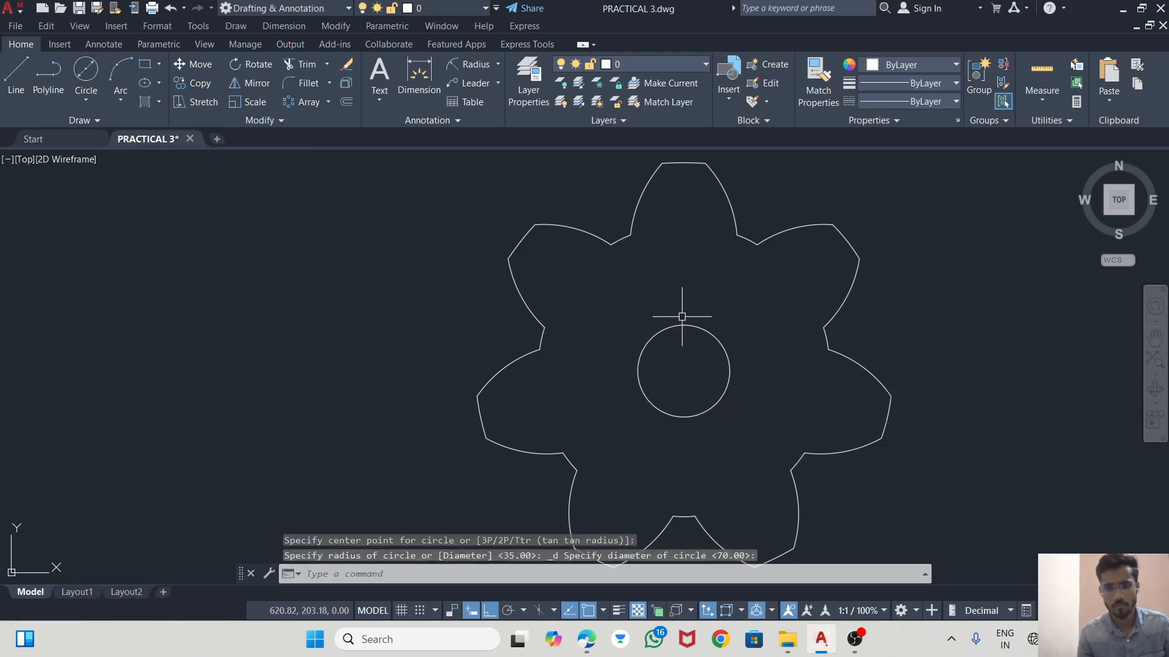
left_click(90, 75)
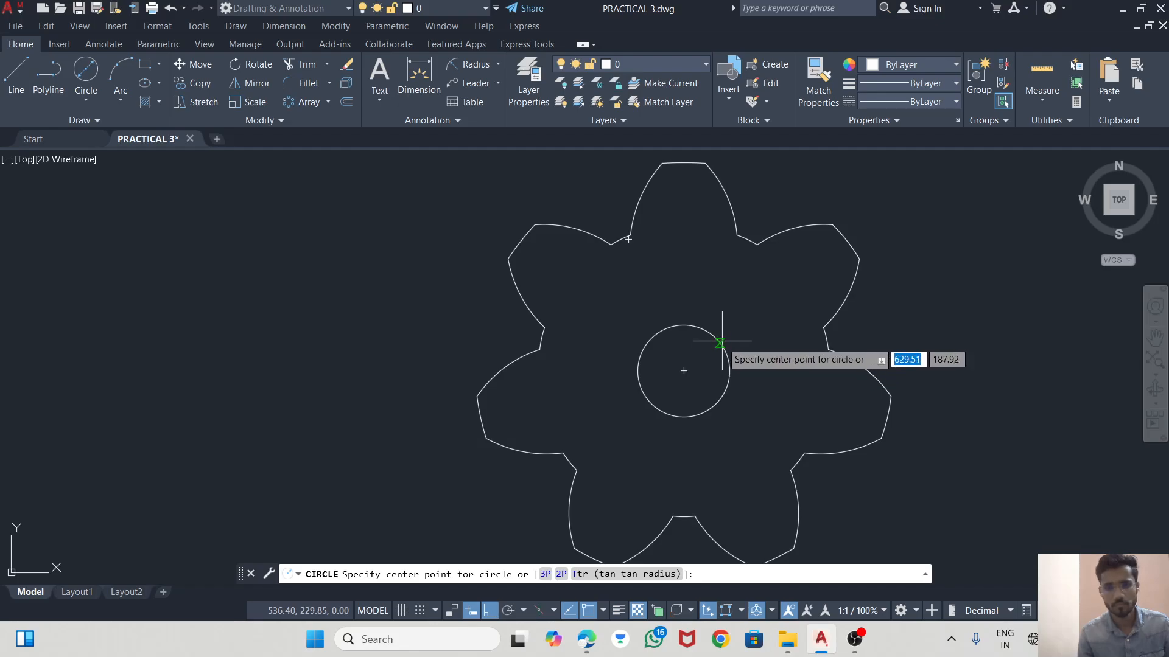
left_click(683, 370)
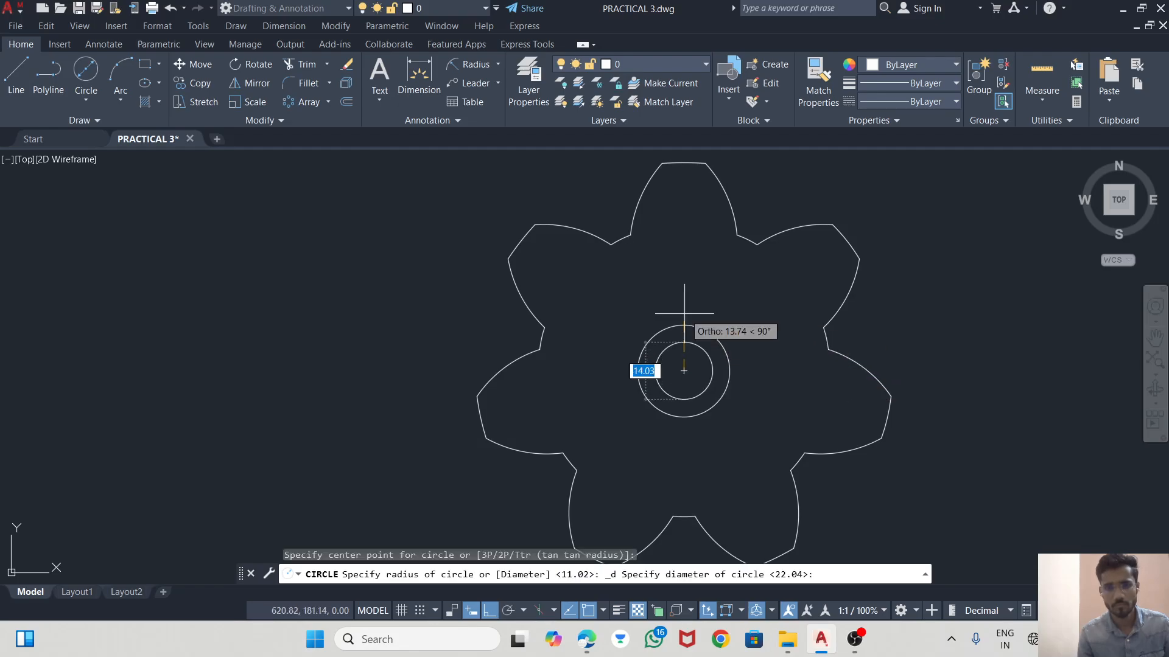
left_click(683, 260)
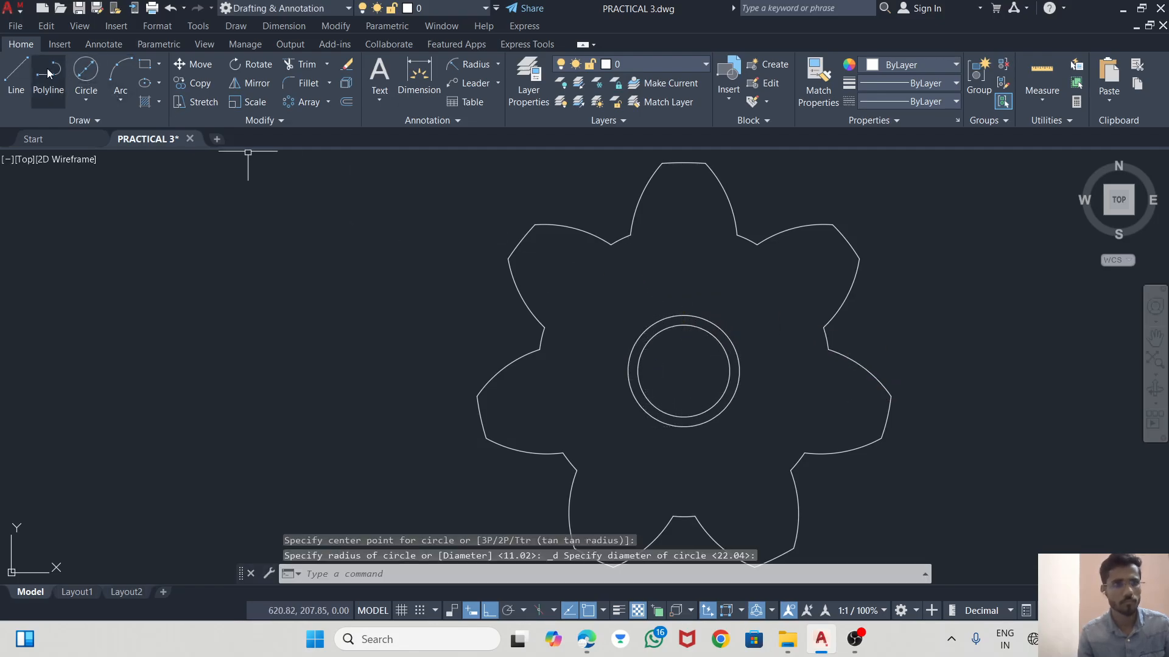
- Draw a vertical line from the gear's centre up to the top of the outer hub circle, about 13.4 long
left_click(16, 74)
scroll(665, 310, "up", 4)
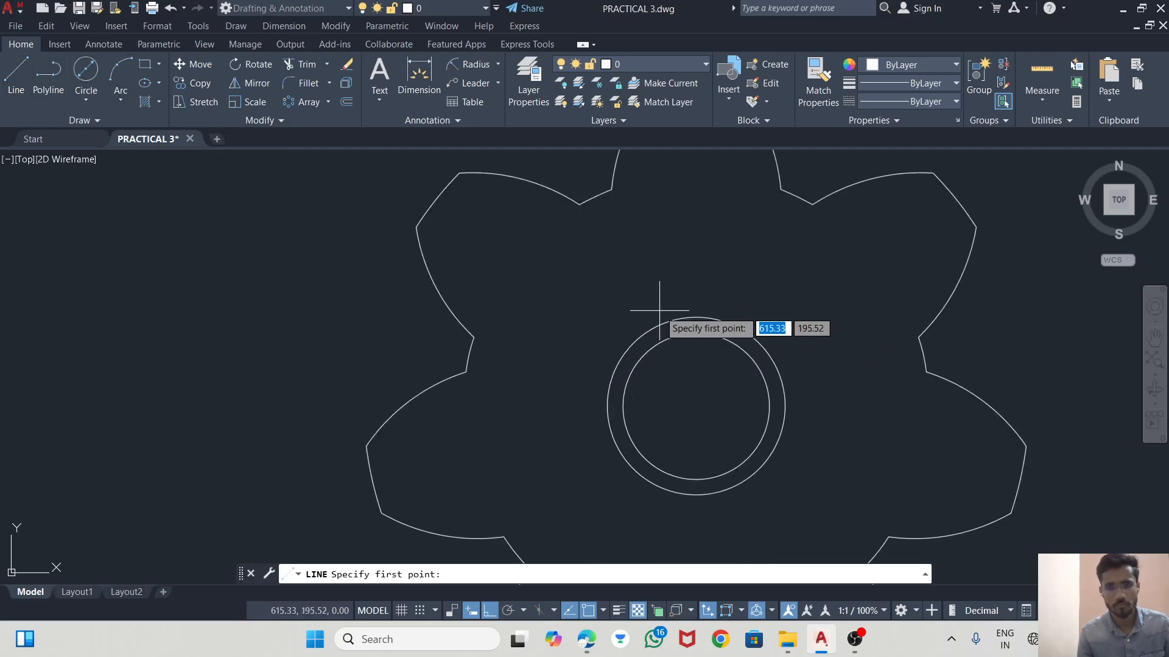
left_click(715, 463)
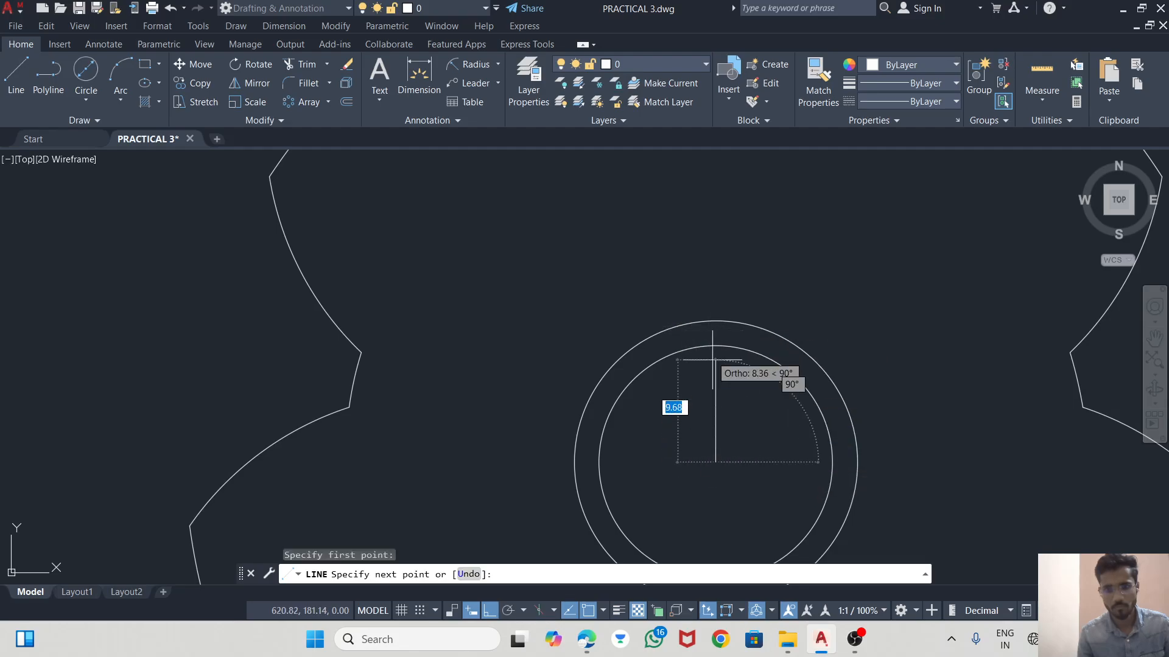
left_click(715, 321)
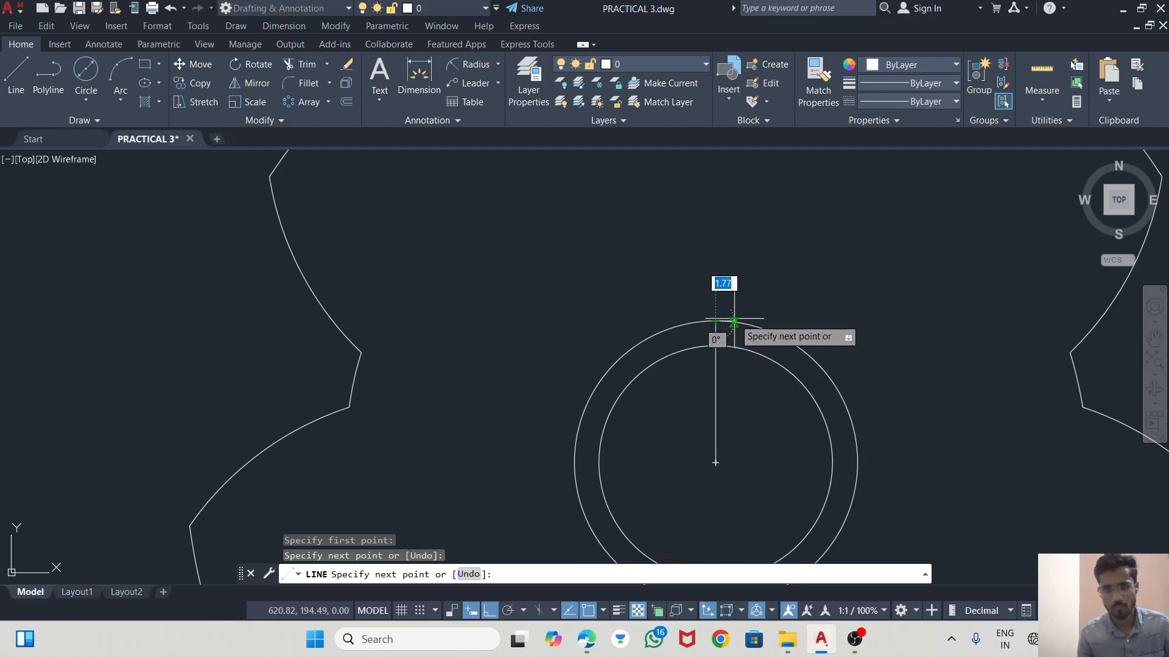
- Try to extend the line with a short chord and a slanted segment to the inner hub circle, and erase both segments
left_click(733, 321)
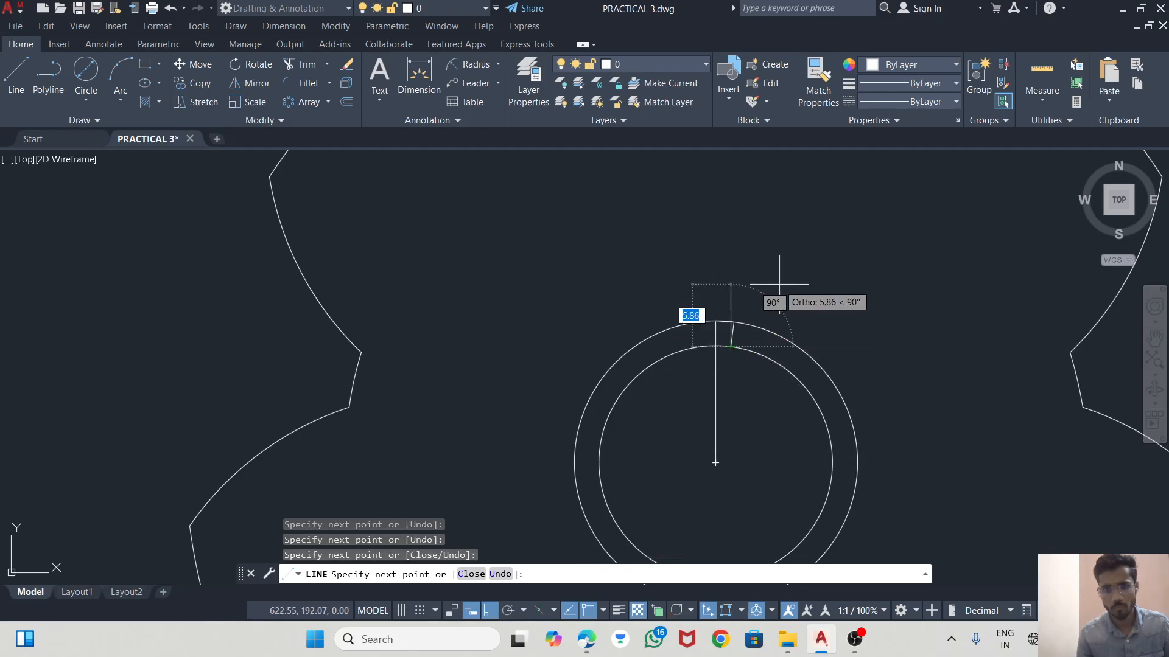
key("Escape")
scroll(750, 364, "up", 4)
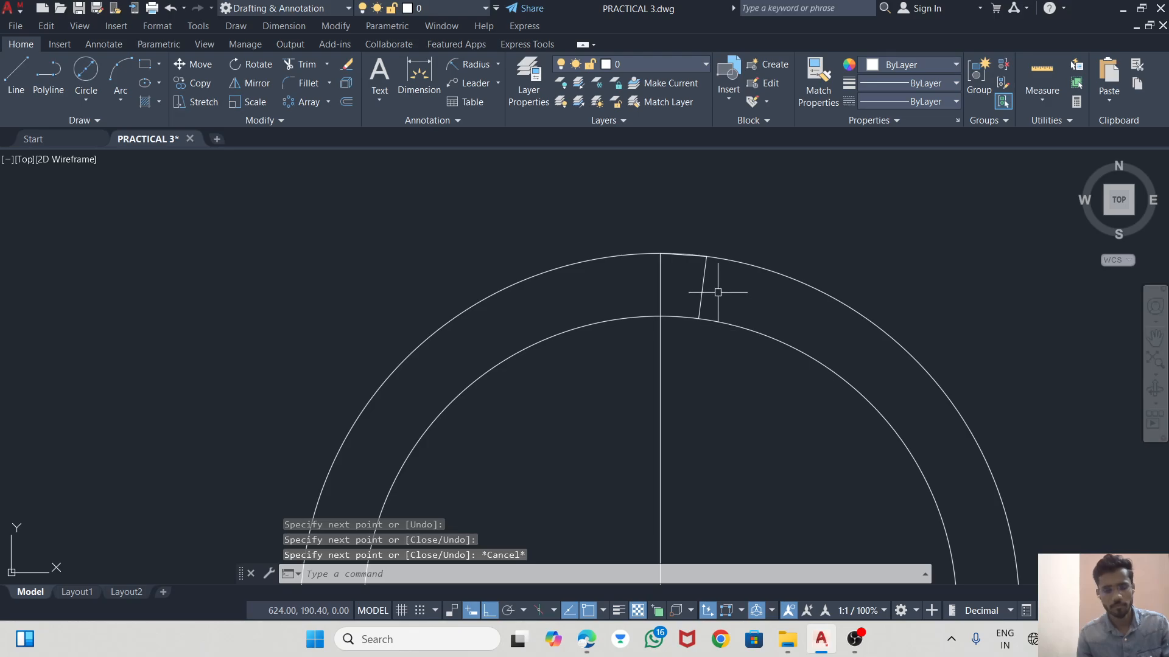
key("ctrl+z")
left_click(732, 334)
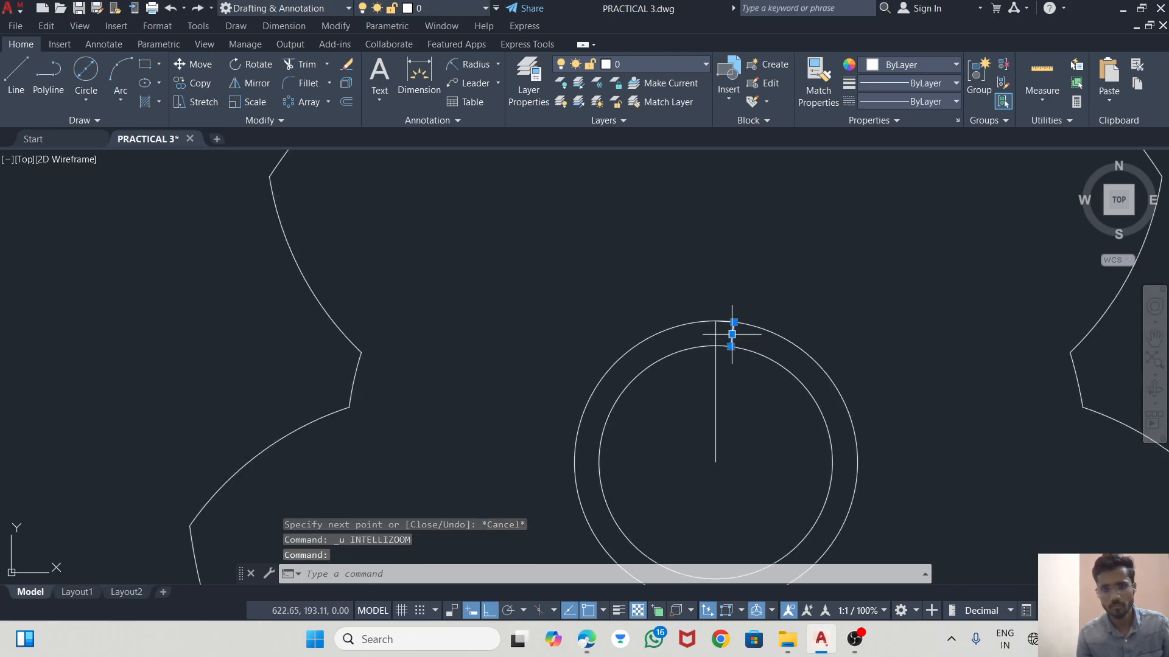
key("Delete")
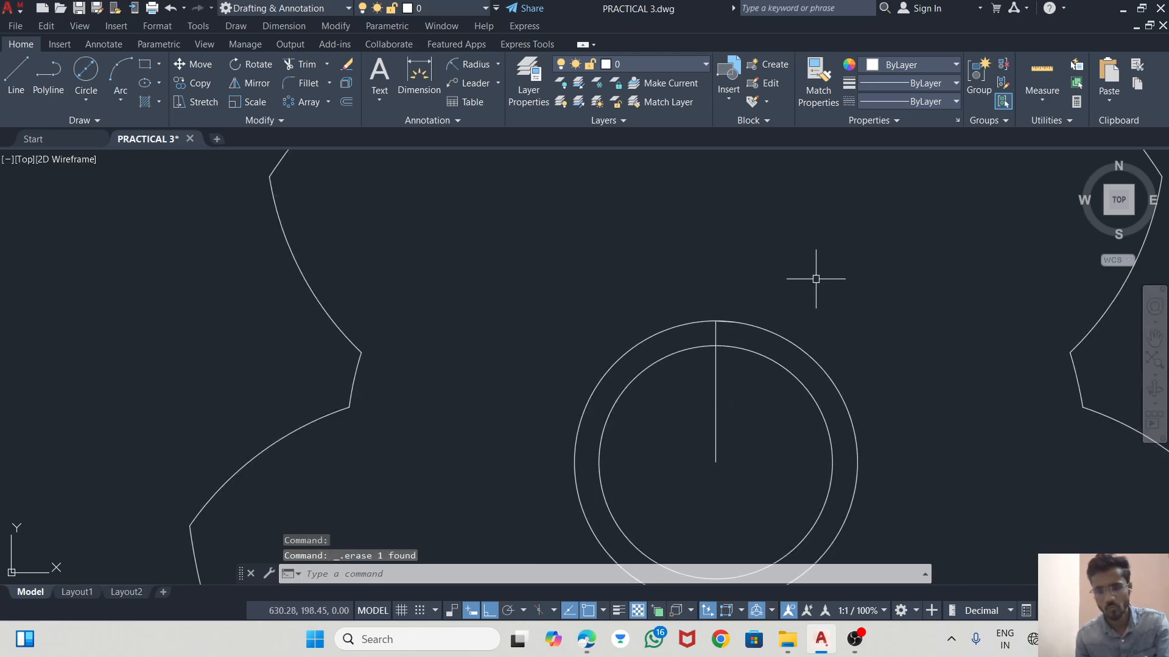
left_click(15, 74)
scroll(730, 311, "up", 4)
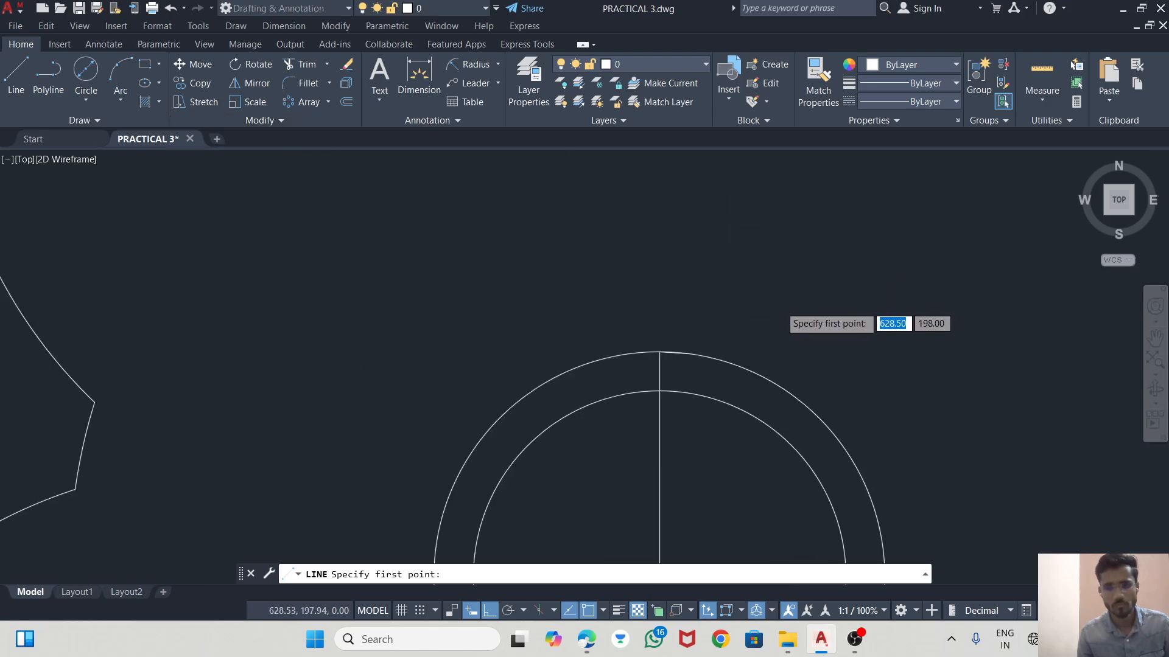
scroll(634, 347, "up", 4)
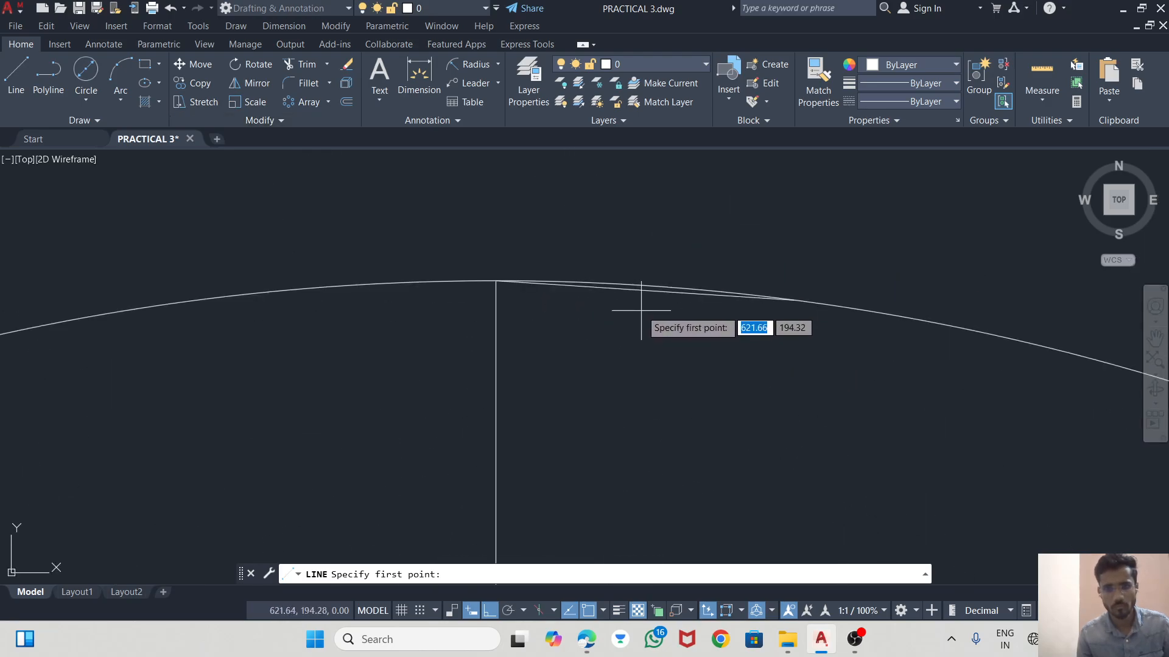
key("Escape")
left_click(664, 295)
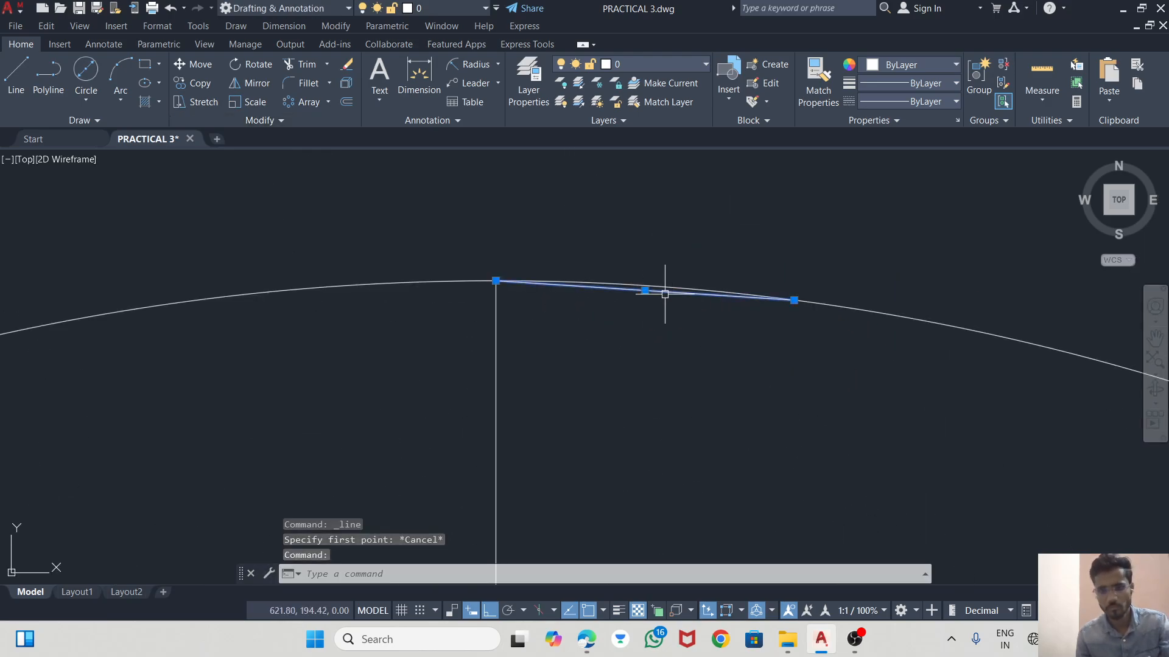
key("Delete")
scroll(365, 182, "down", 2)
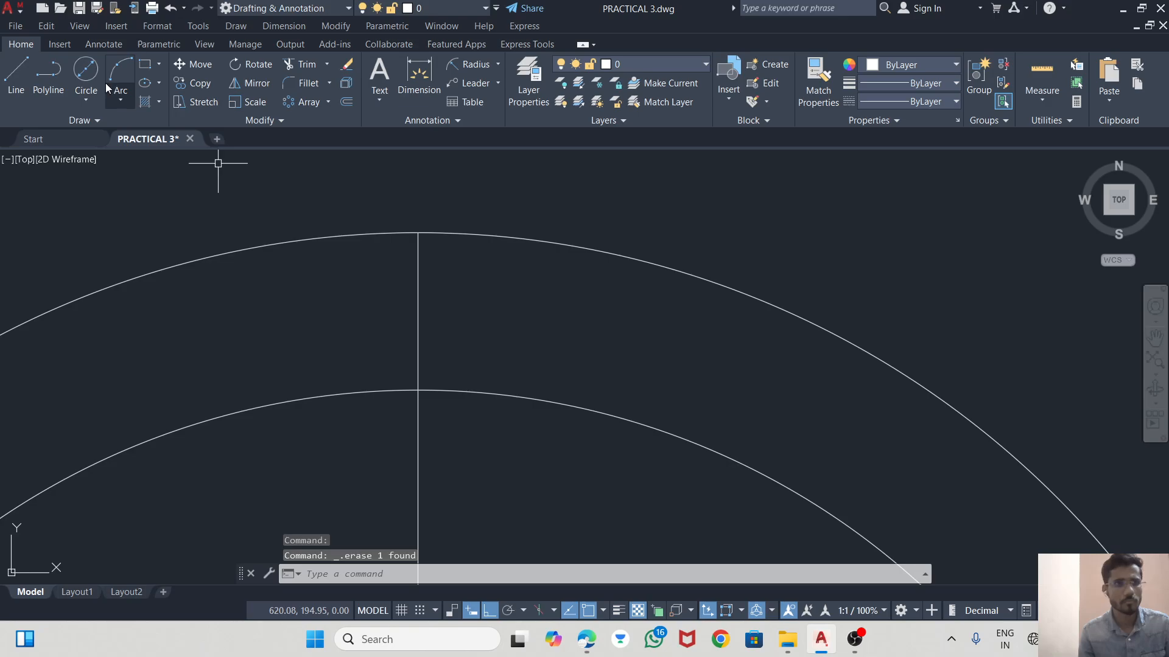
- Draw a short vertical line crossing both hub circles, about 2.9 to the right of the vertical centre line, and select it
left_click(15, 70)
left_click(611, 213)
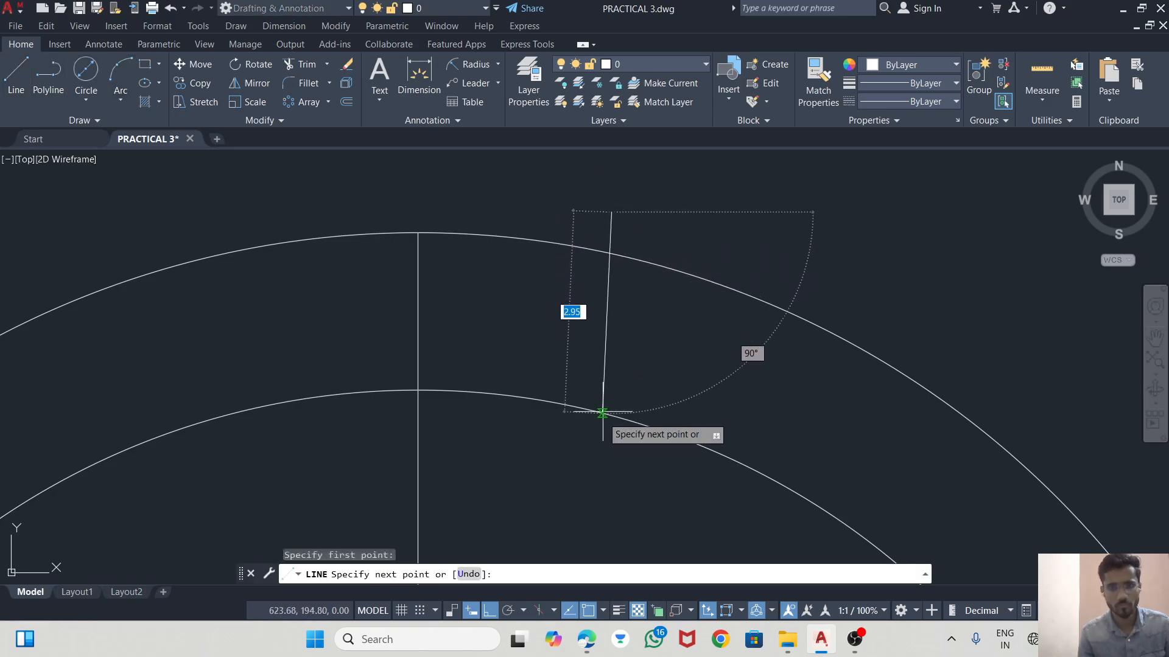
left_click(611, 440)
key("Escape")
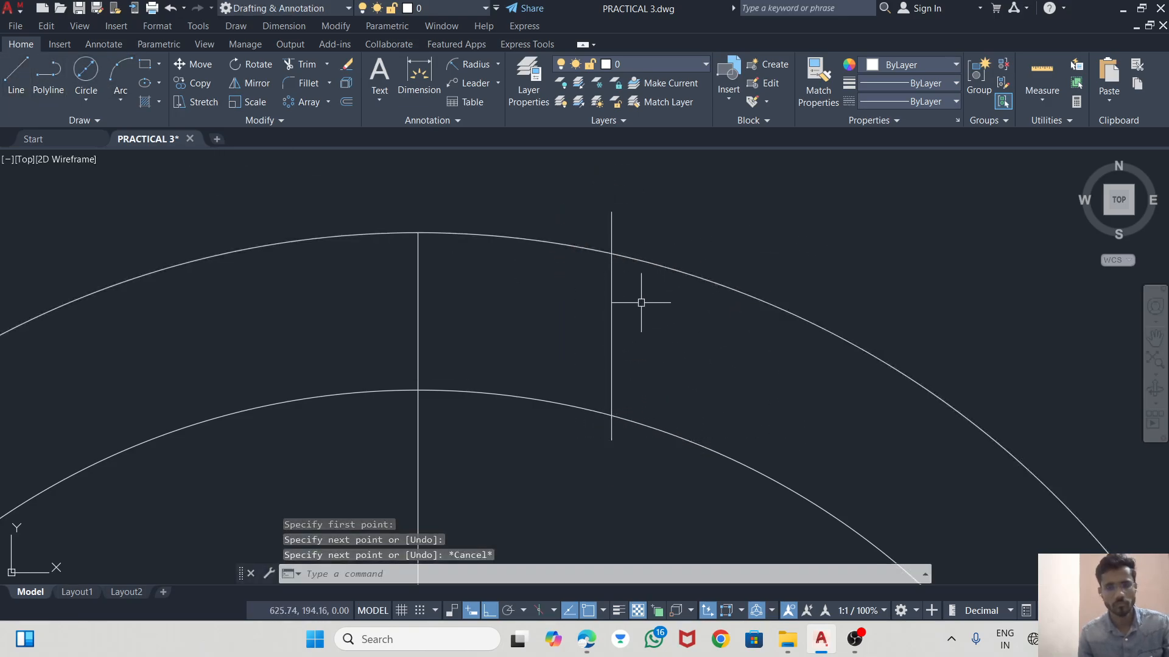
left_click(613, 315)
scroll(783, 242, "down", 5)
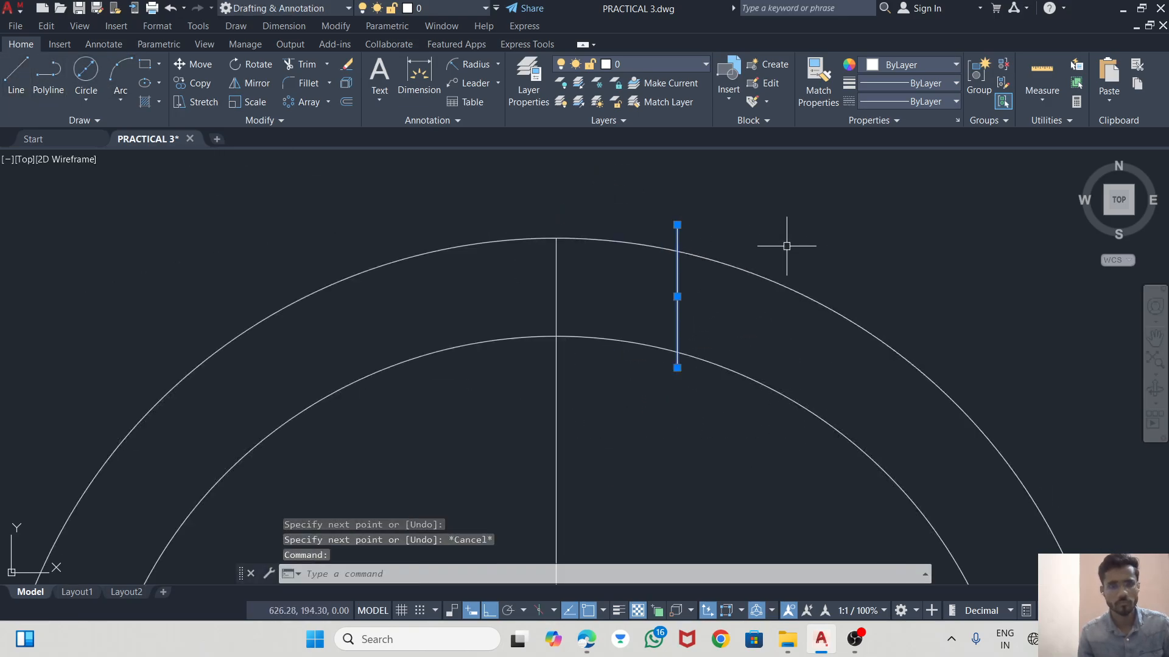
- Mirror the short vertical line about the vertical centre line, keeping the original
left_click(254, 83)
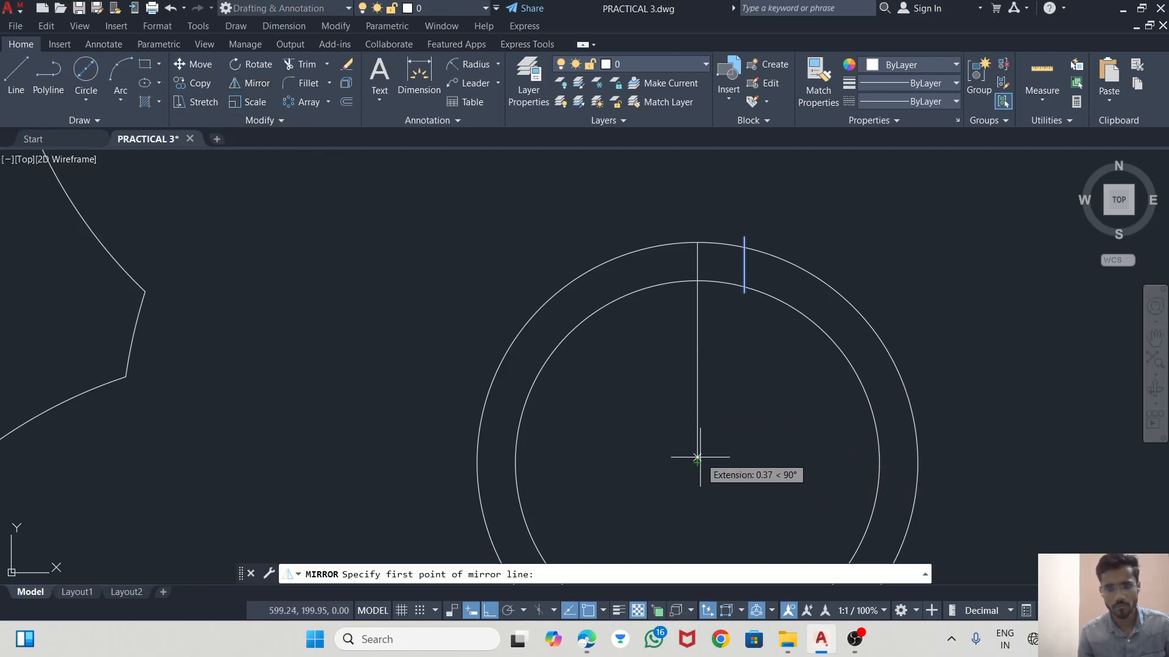
left_click(697, 461)
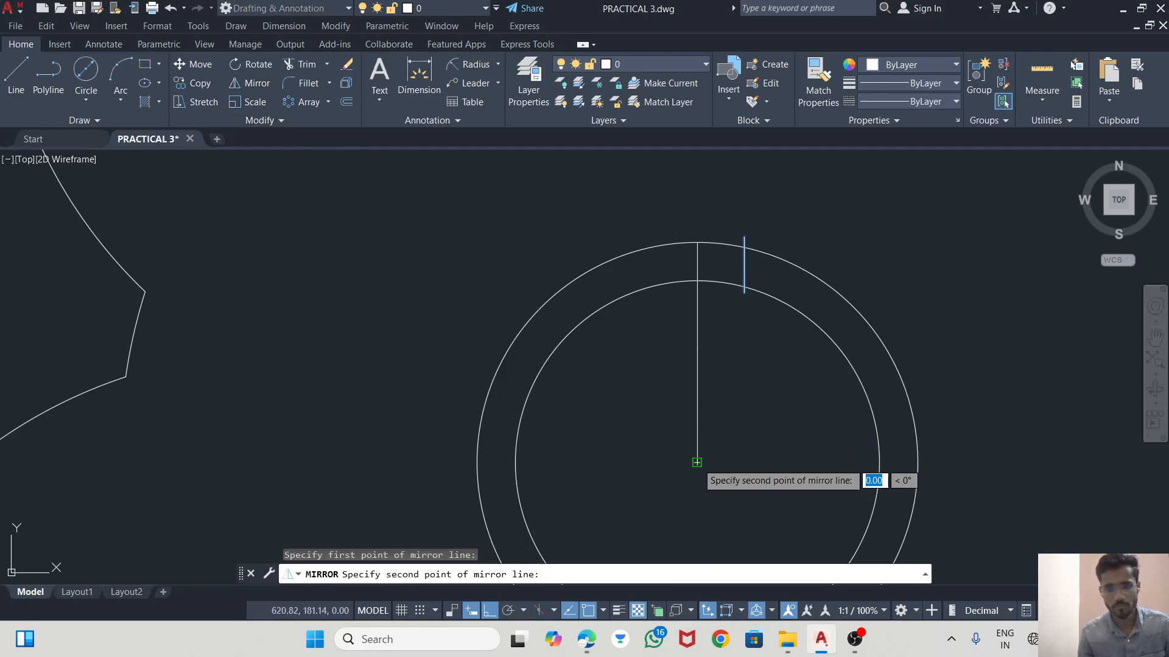
left_click(697, 242)
scroll(732, 225, "down", 6)
left_click(765, 278)
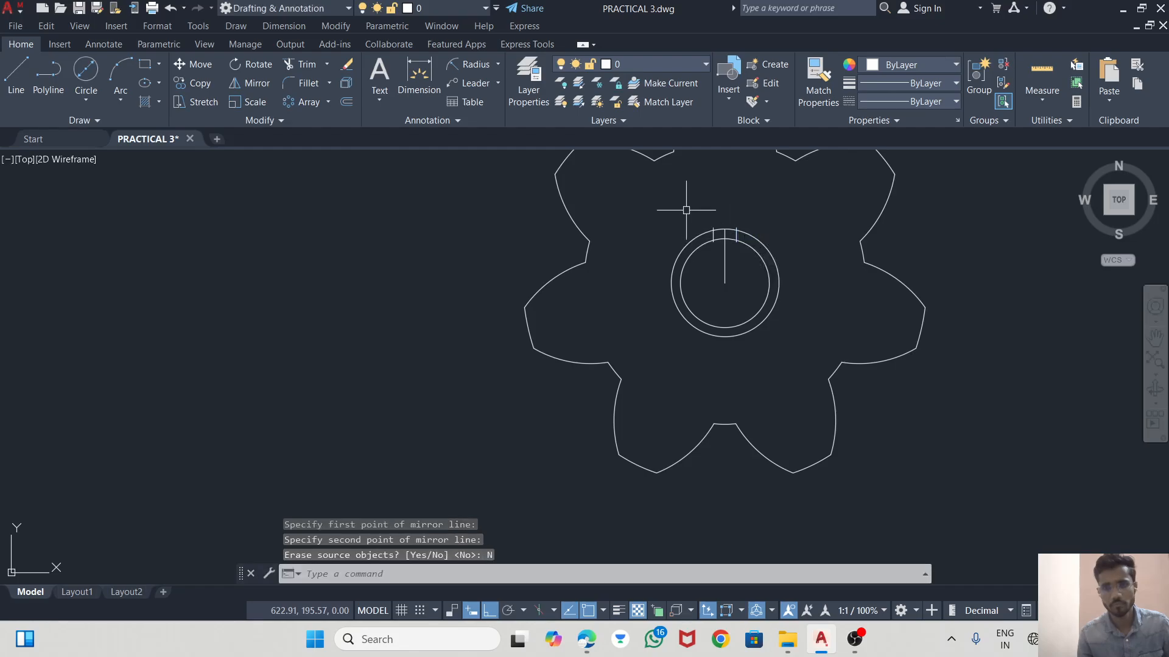
- Trim the outer hub circle outside the two short lines, and the inner circle's top arc and the centre line below it
scroll(686, 210, "up", 5)
left_click(303, 64)
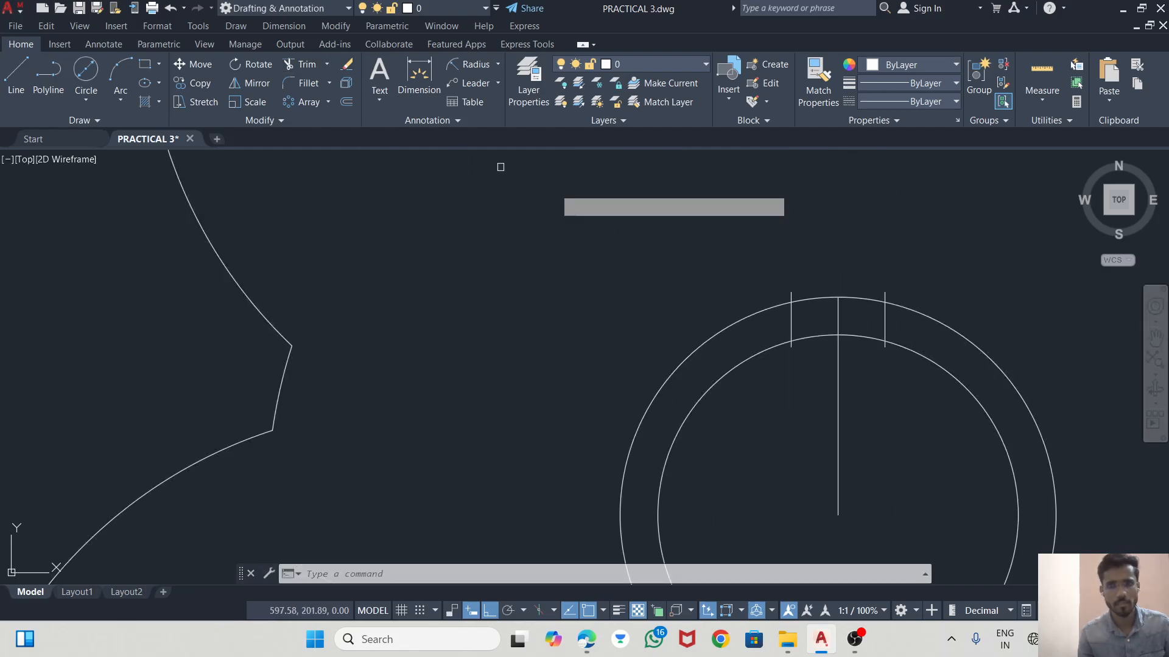
left_click(886, 297)
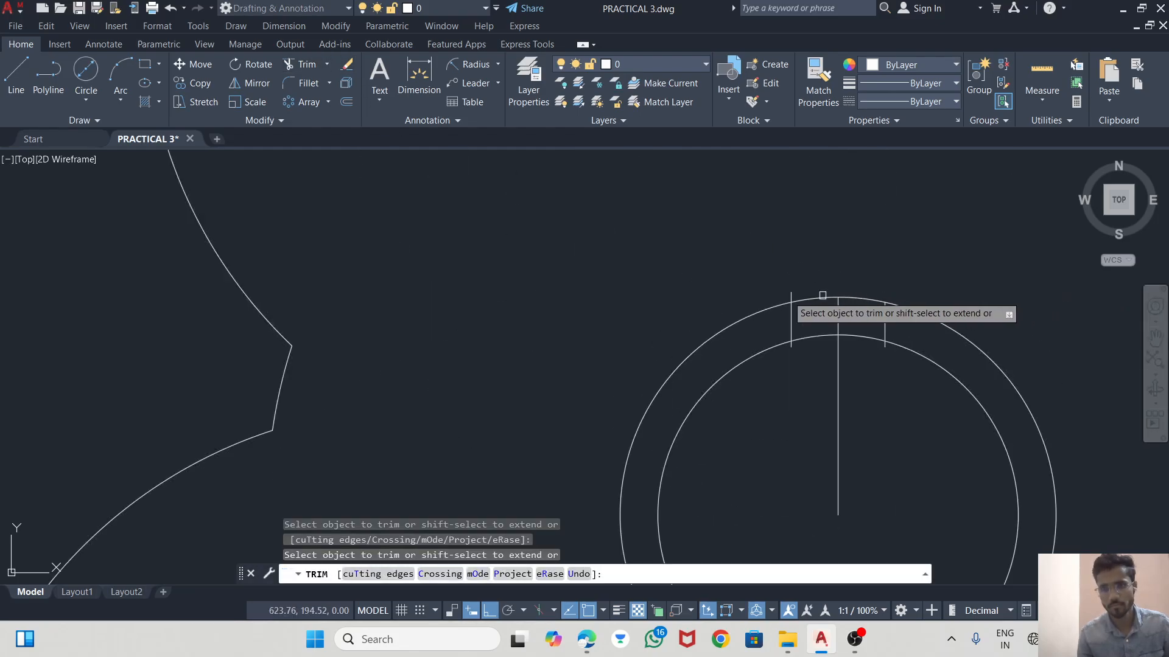
left_click(779, 306)
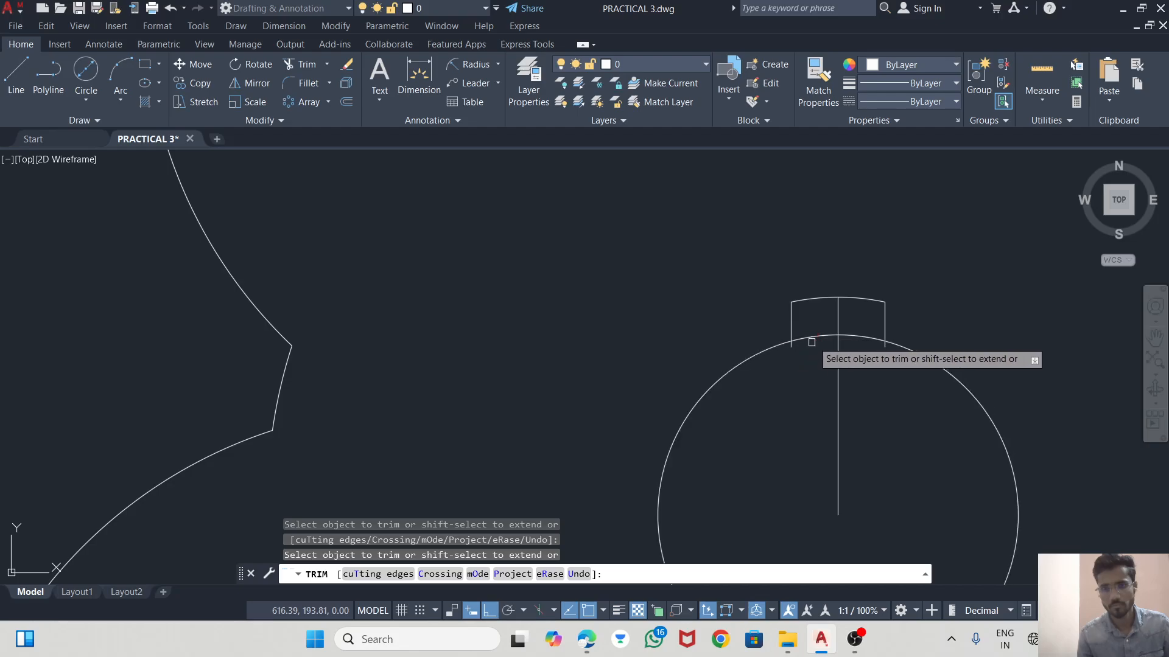
left_click(817, 338)
left_click(837, 366)
left_click(855, 336)
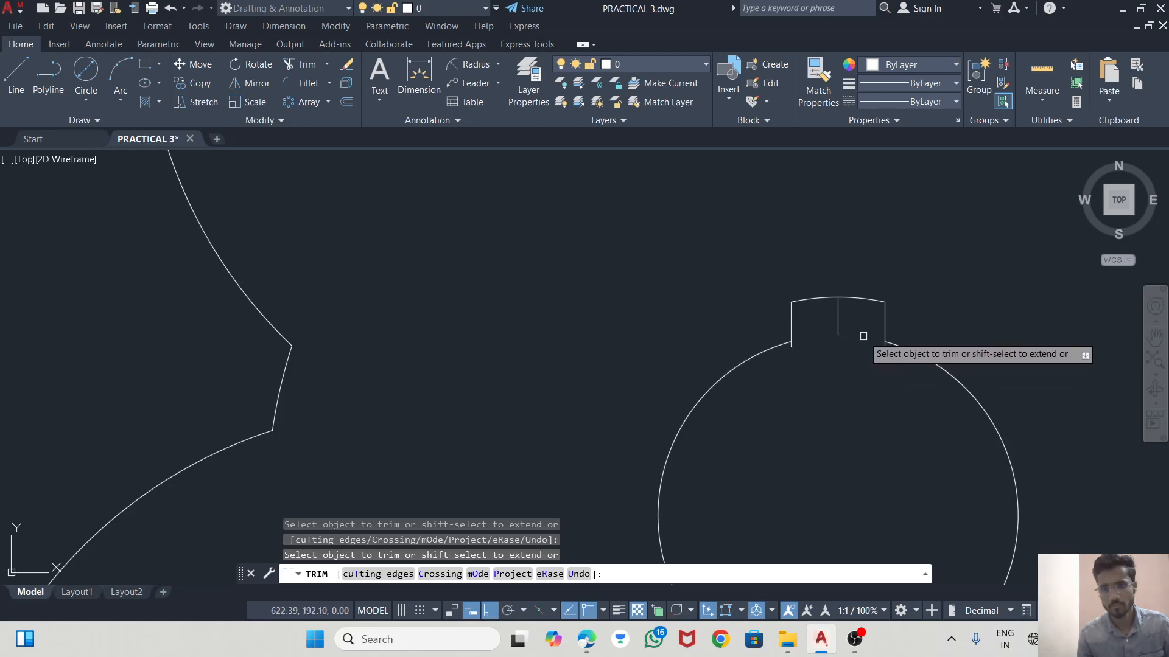
- Remove the remaining centre line stub and trim both keyway sides back to the inner hub circle
scroll(887, 358, "up", 2)
scroll(882, 350, "up", 2)
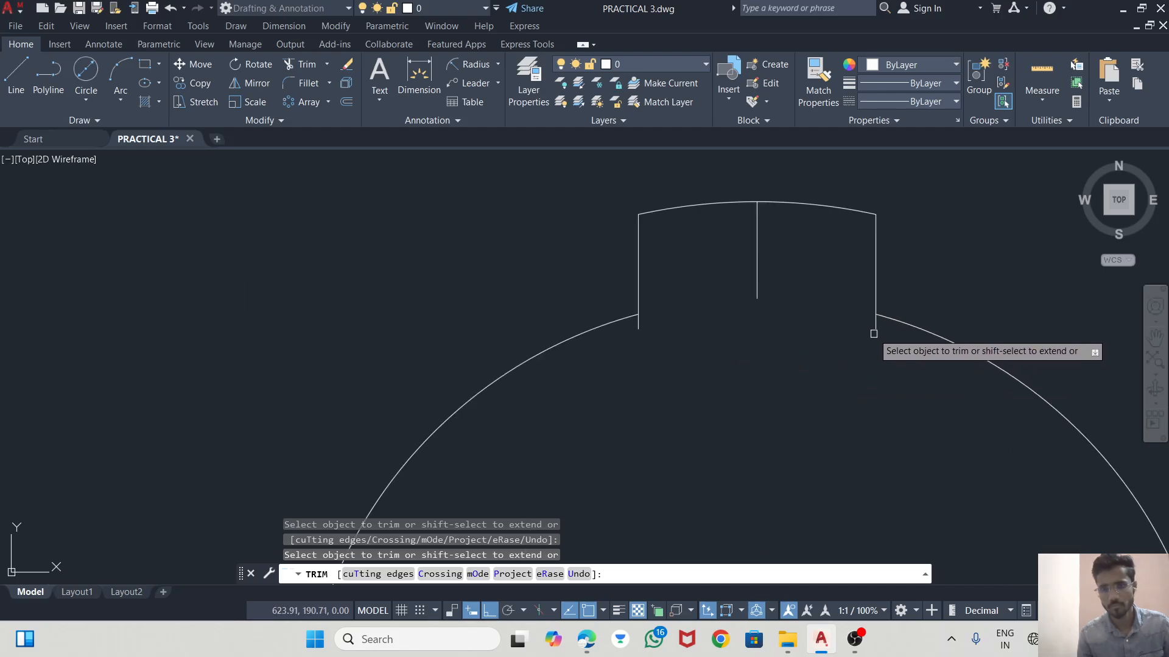
left_click(757, 271)
left_click(630, 327)
left_click(640, 325)
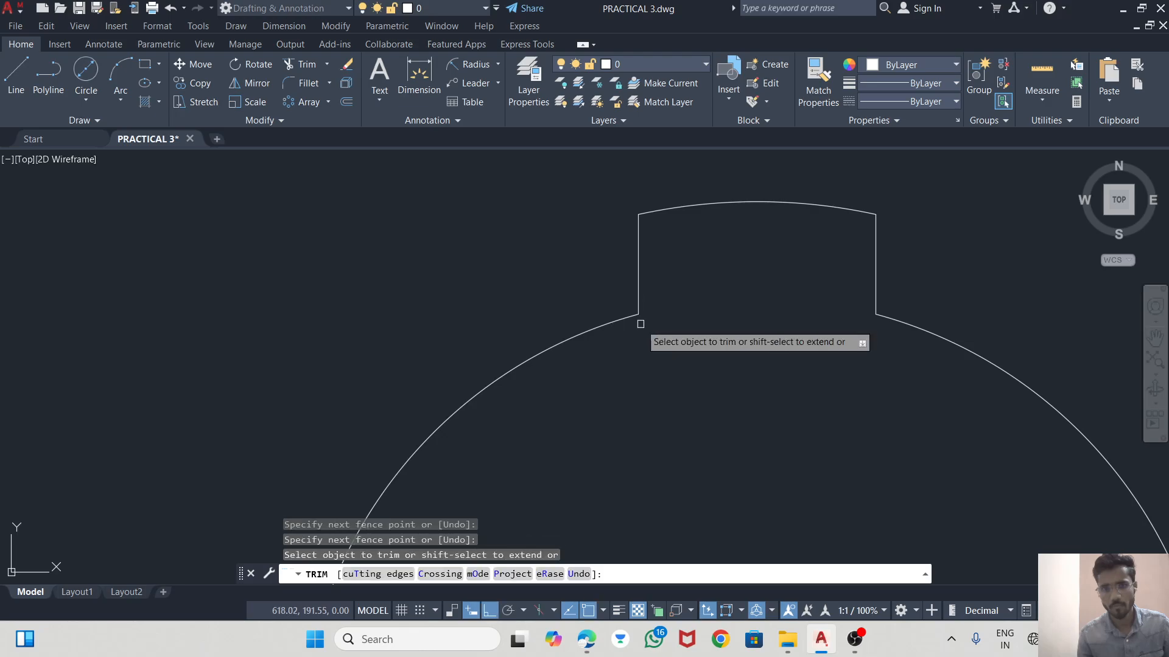
scroll(716, 293, "down", 10)
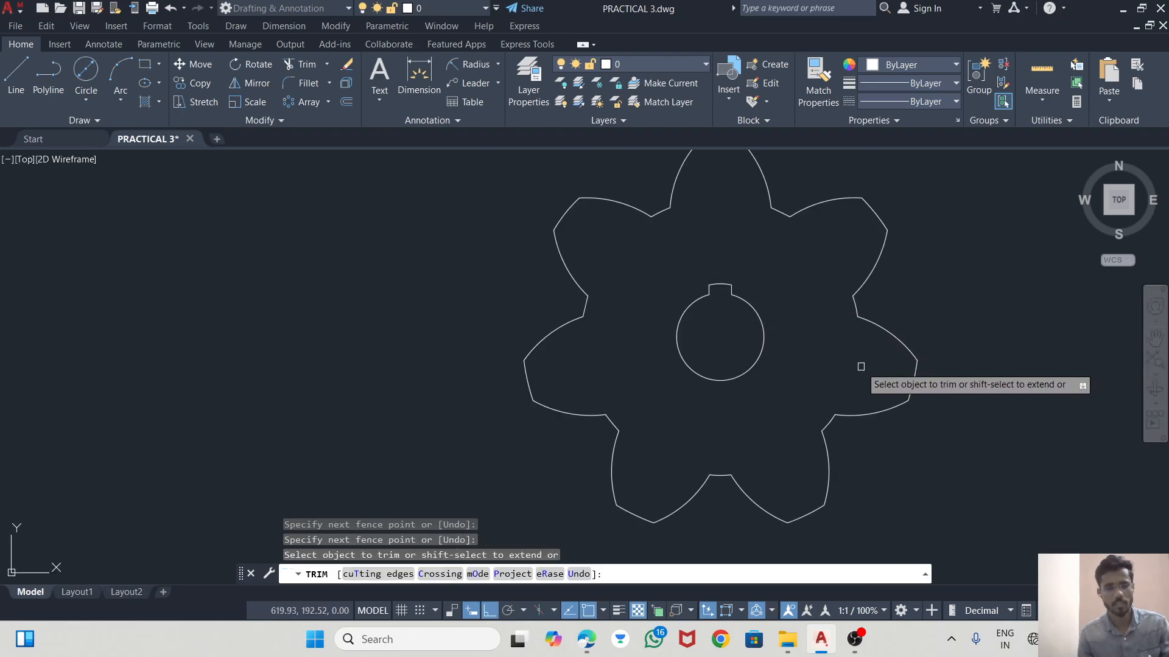
key("Escape")
- Review the finished gear, the ratchet wheel and pulley on the sheet, and the available array types
scroll(819, 335, "down", 4)
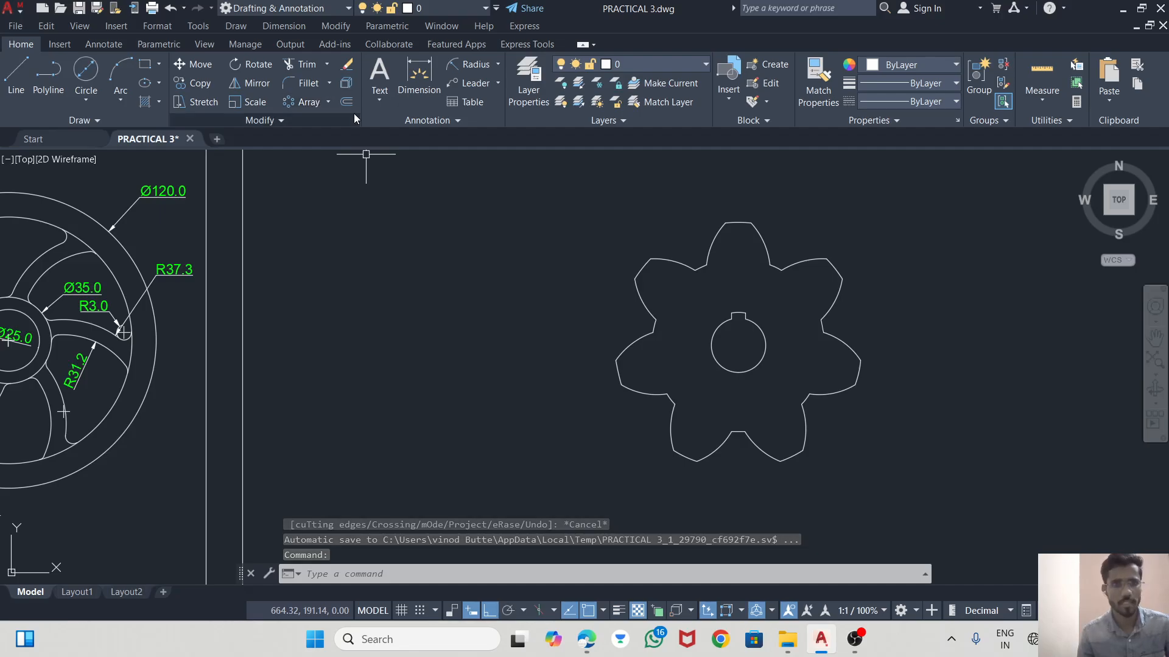
scroll(789, 280, "down", 4)
middle_click_drag(349, 278, 456, 287)
scroll(456, 286, "up", 6)
scroll(585, 254, "down", 4)
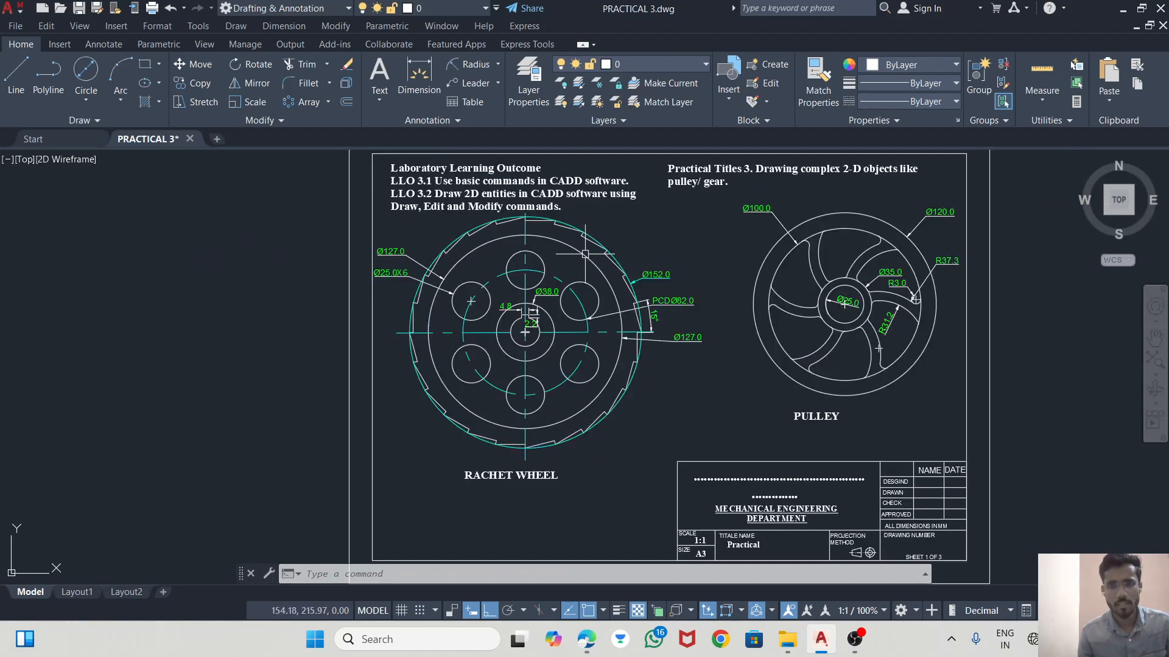
middle_click_drag(802, 344, 771, 366)
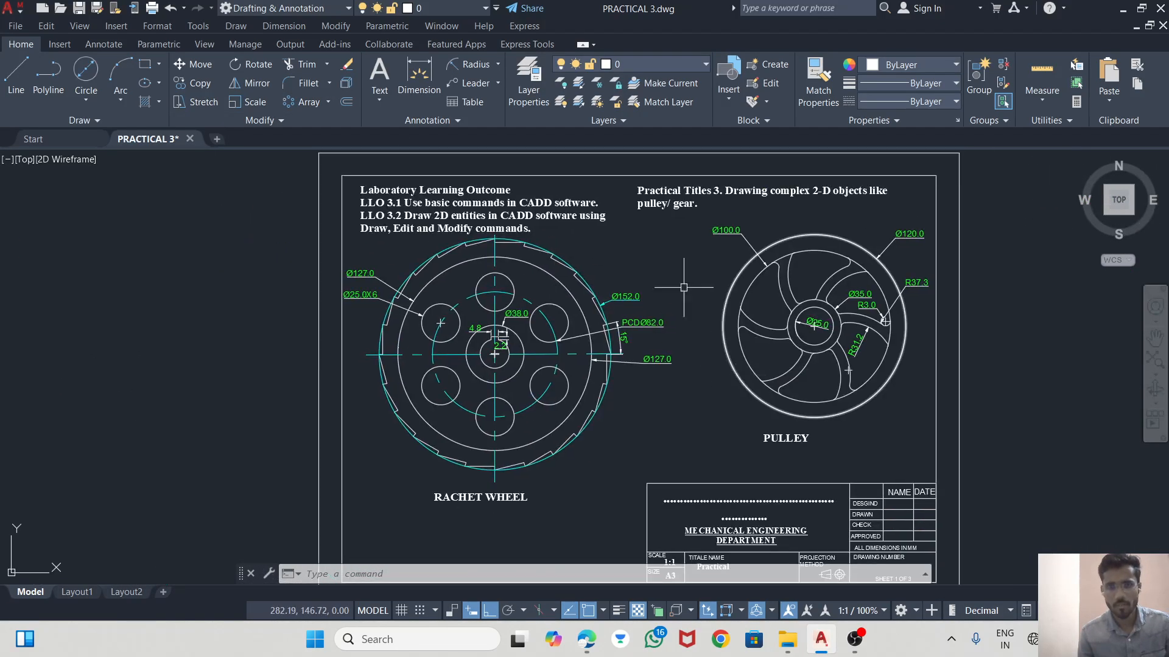
left_click(327, 103)
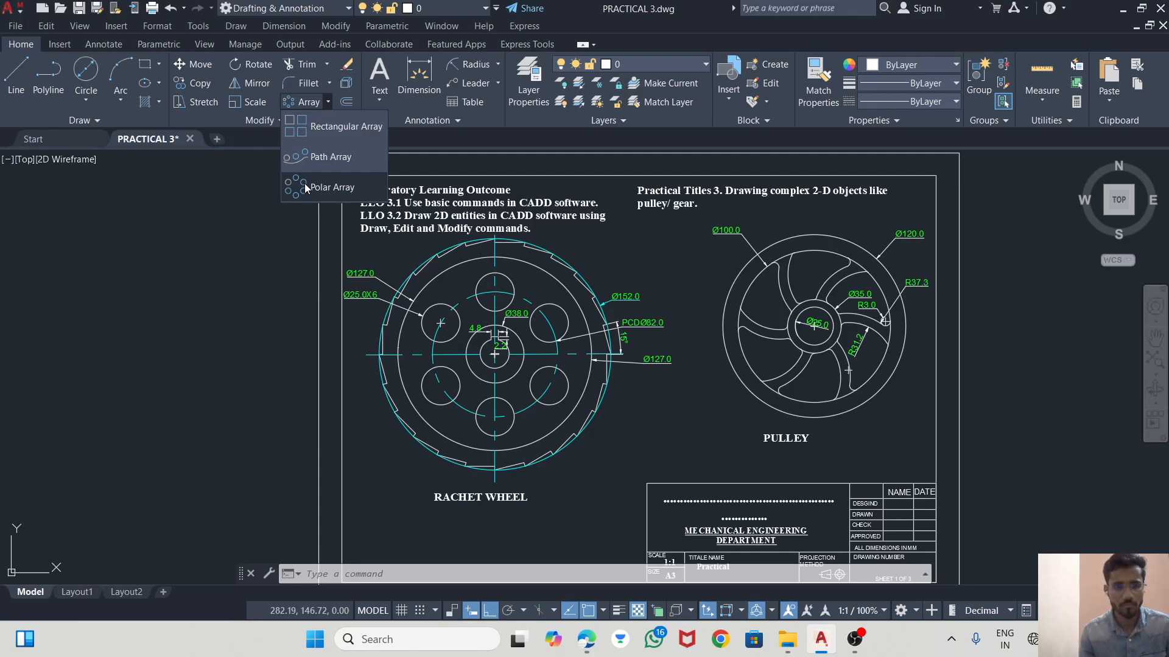
scroll(695, 279, "down", 2)
scroll(695, 279, "up", 2)
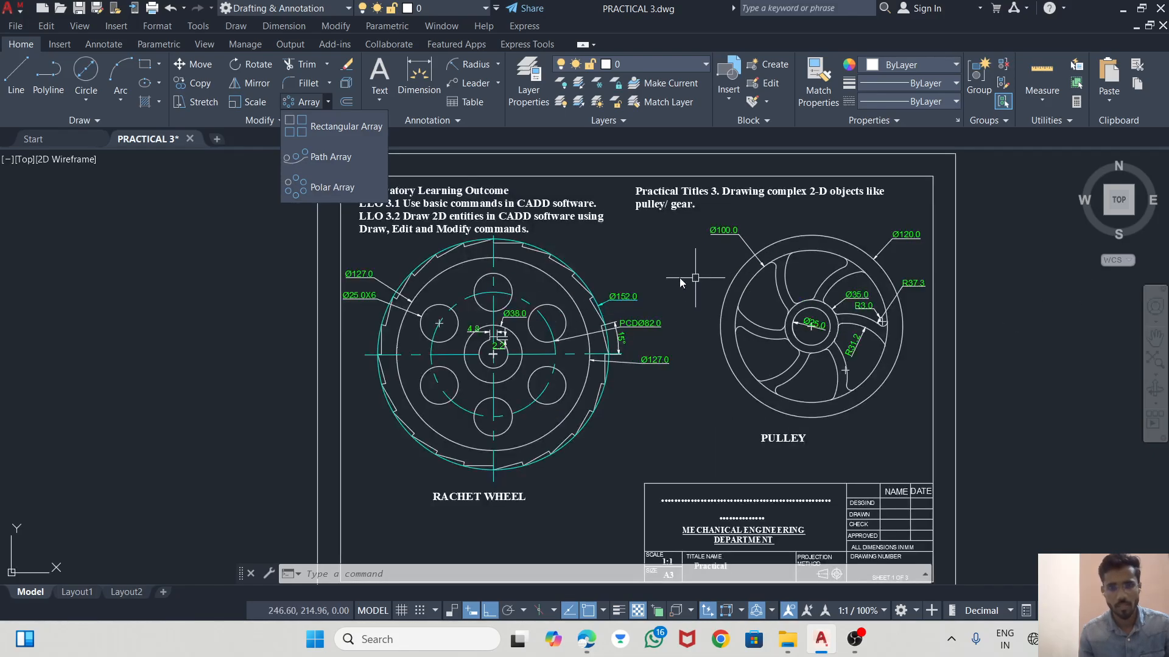
left_click(500, 165)
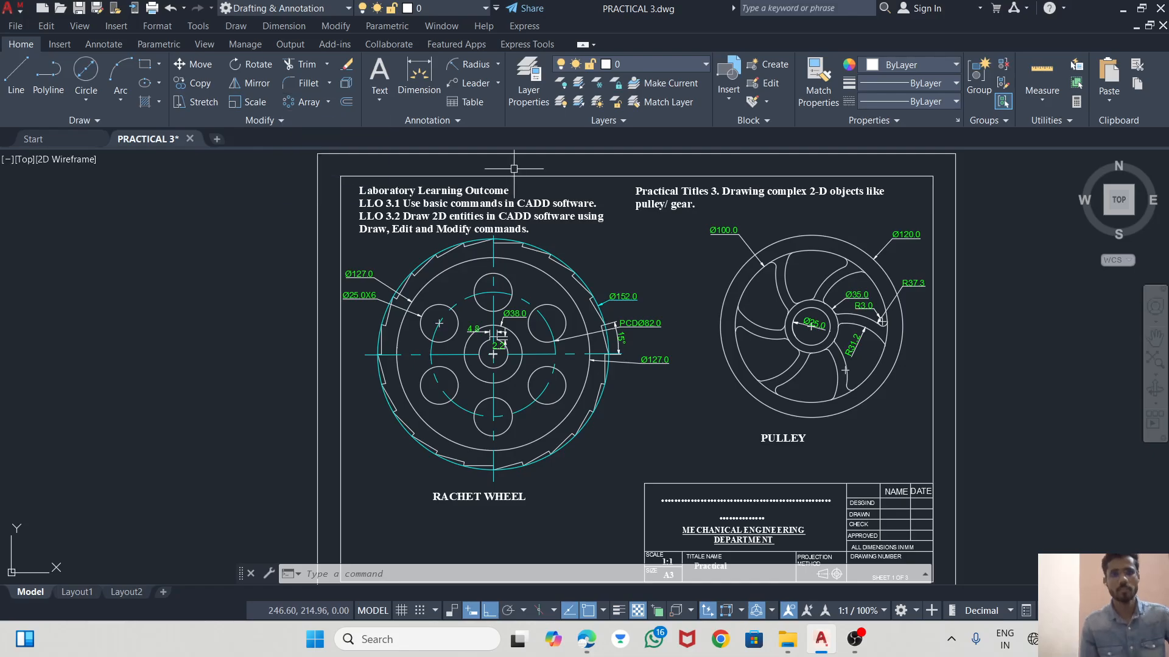
middle_click_drag(667, 376, 609, 321)
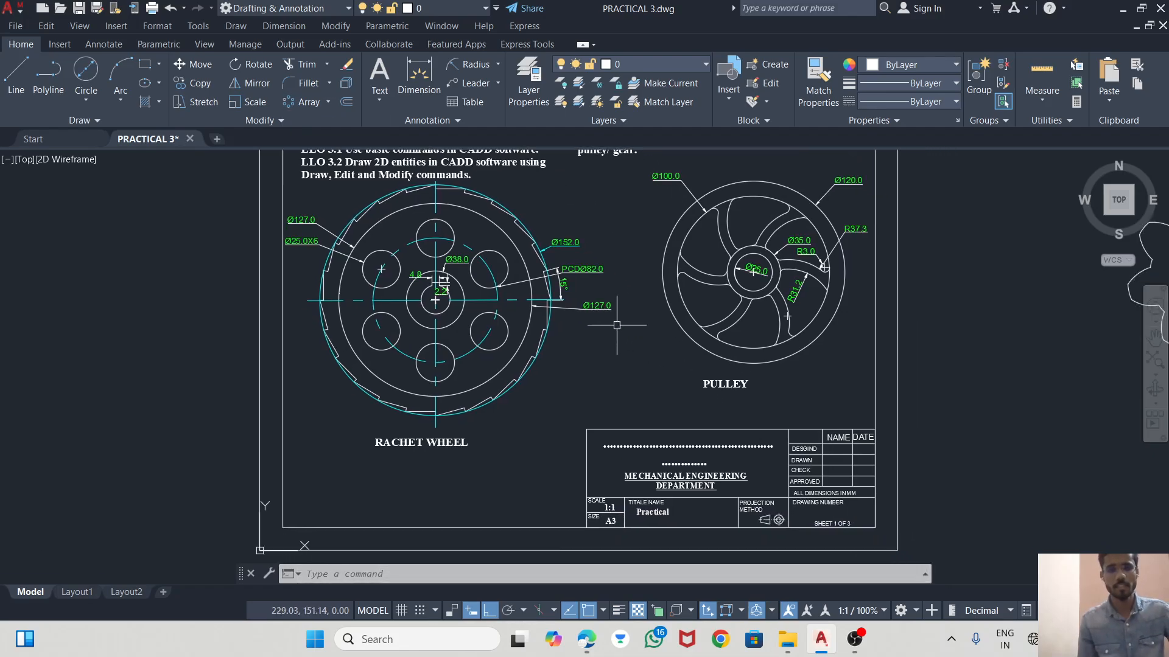
middle_click_drag(571, 375, 562, 418)
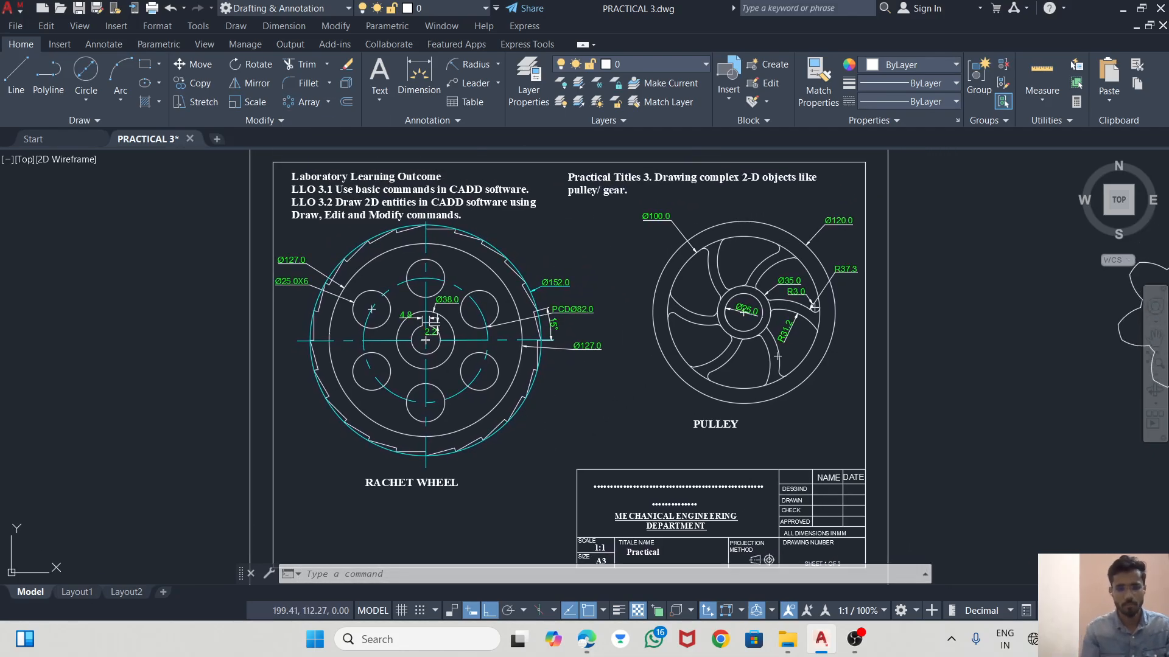
- Open the plot settings and choose DWG To PDF.pc3 as the plotter
key("ctrl+p")
left_click(501, 207)
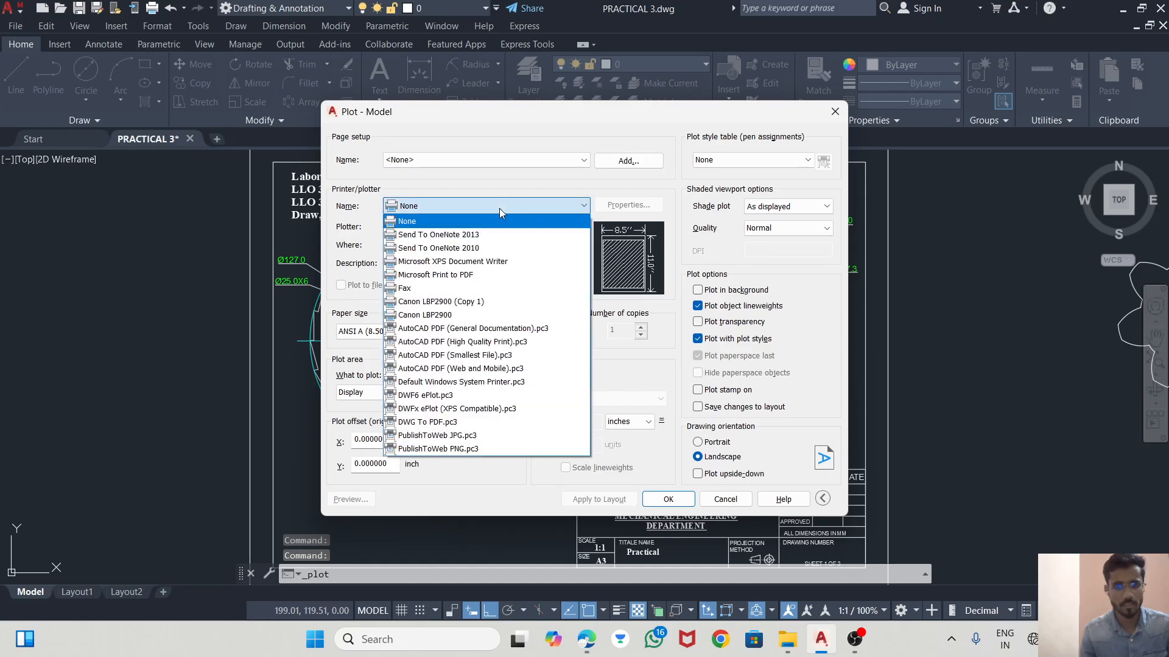
left_click(457, 409)
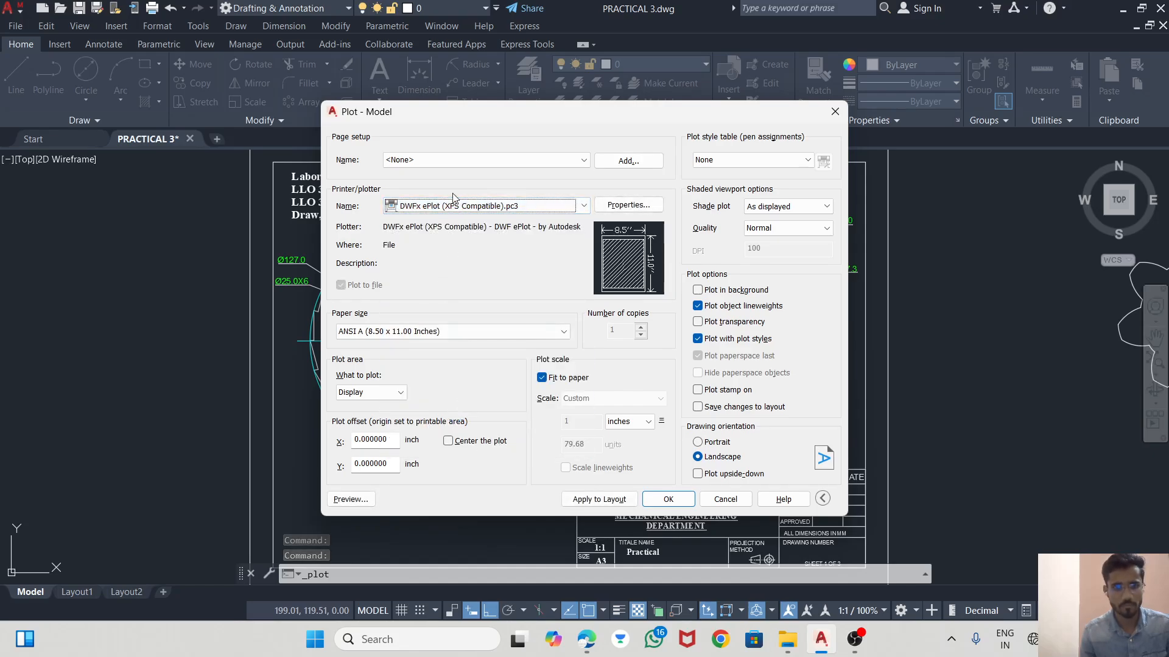
left_click(456, 205)
left_click(418, 422)
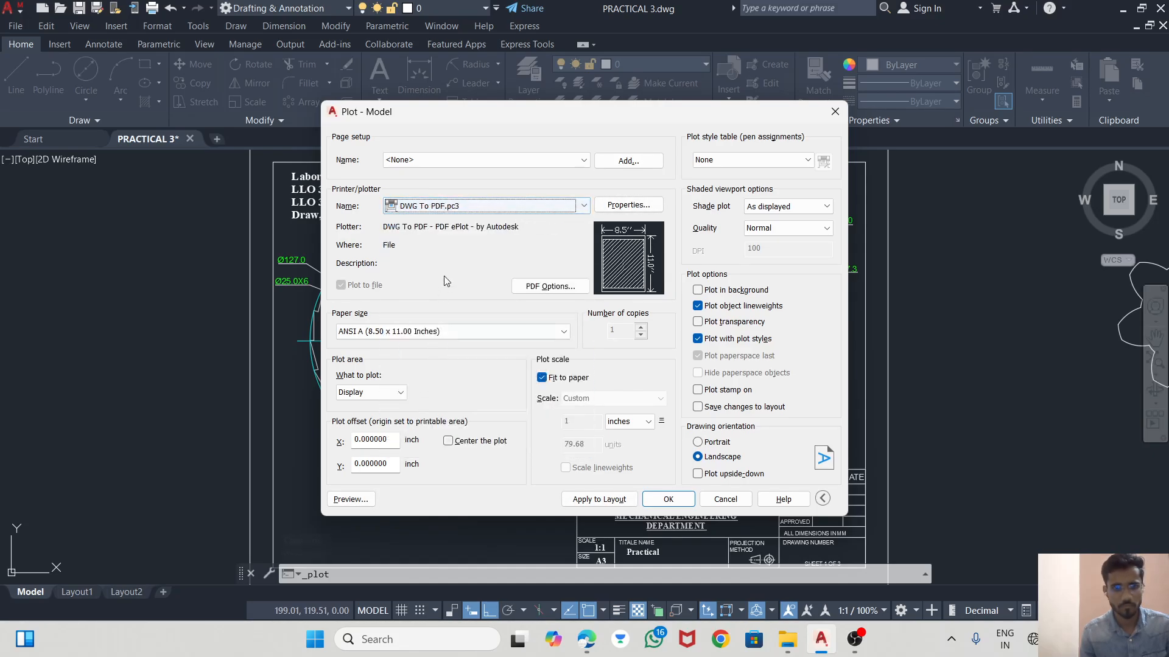
- Try the ISO A3 (297.00 x 420.00 MM) paper size, switching to portrait and back to landscape orientation
left_click(418, 332)
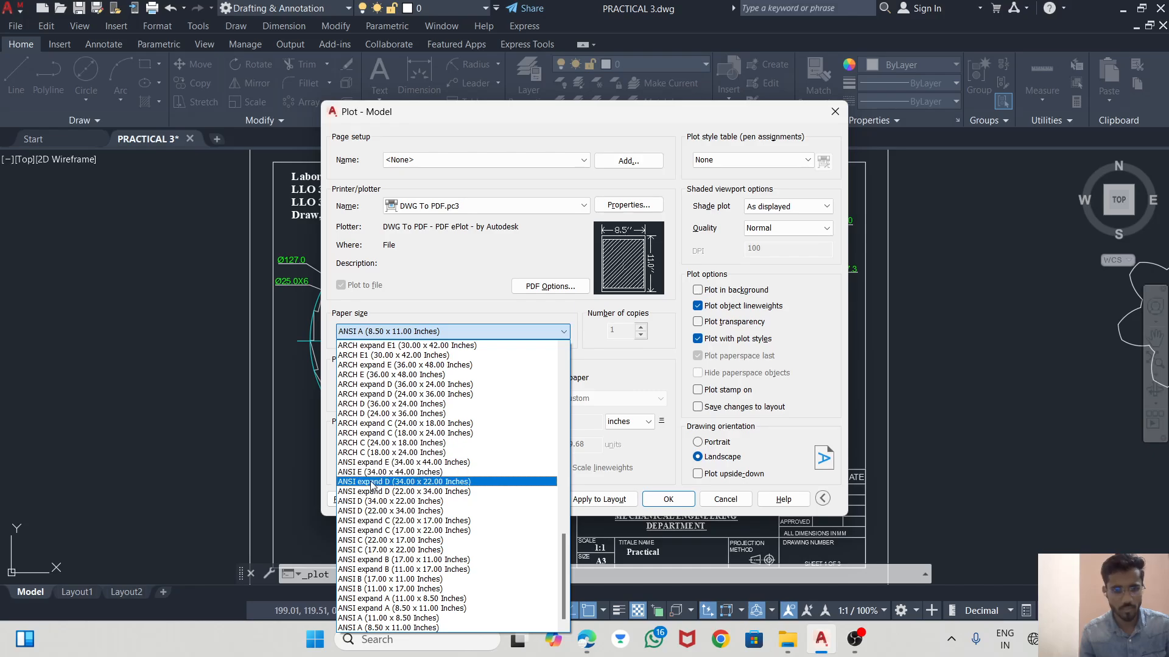
scroll(368, 505, "up", 5)
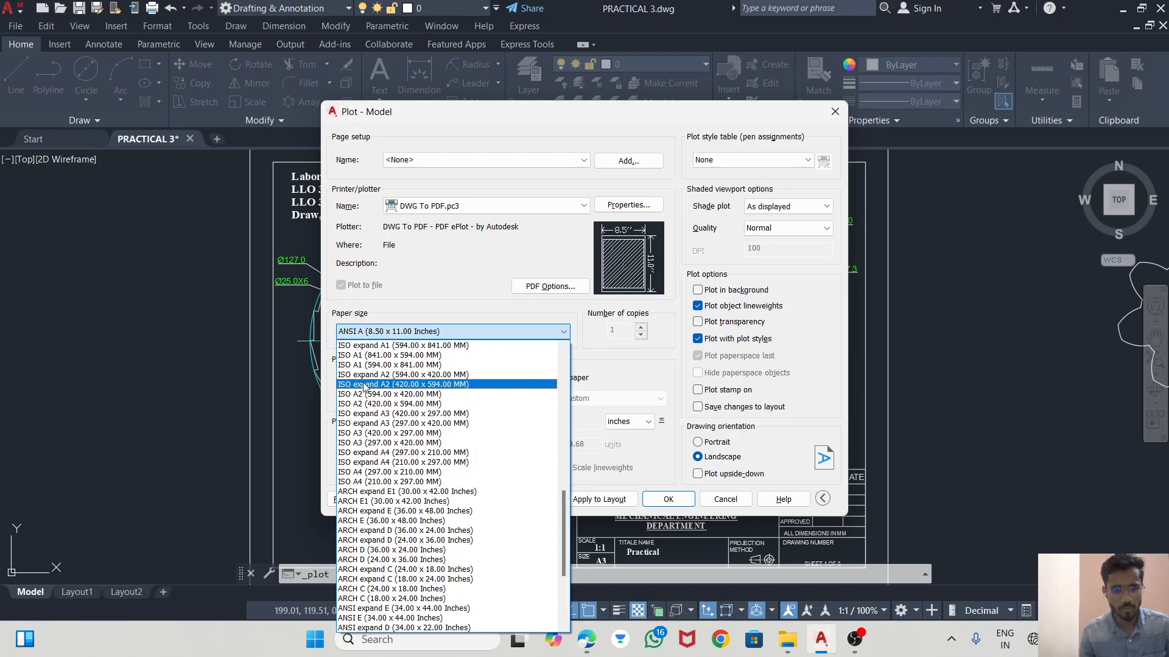
left_click(359, 443)
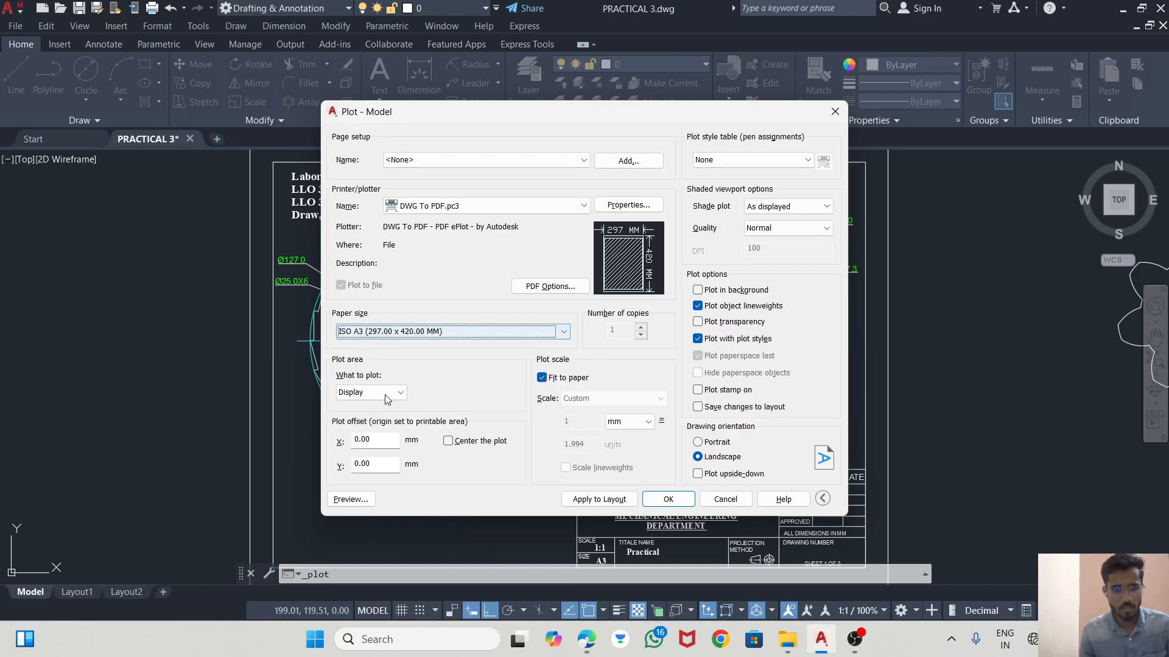
left_click(697, 442)
left_click(697, 456)
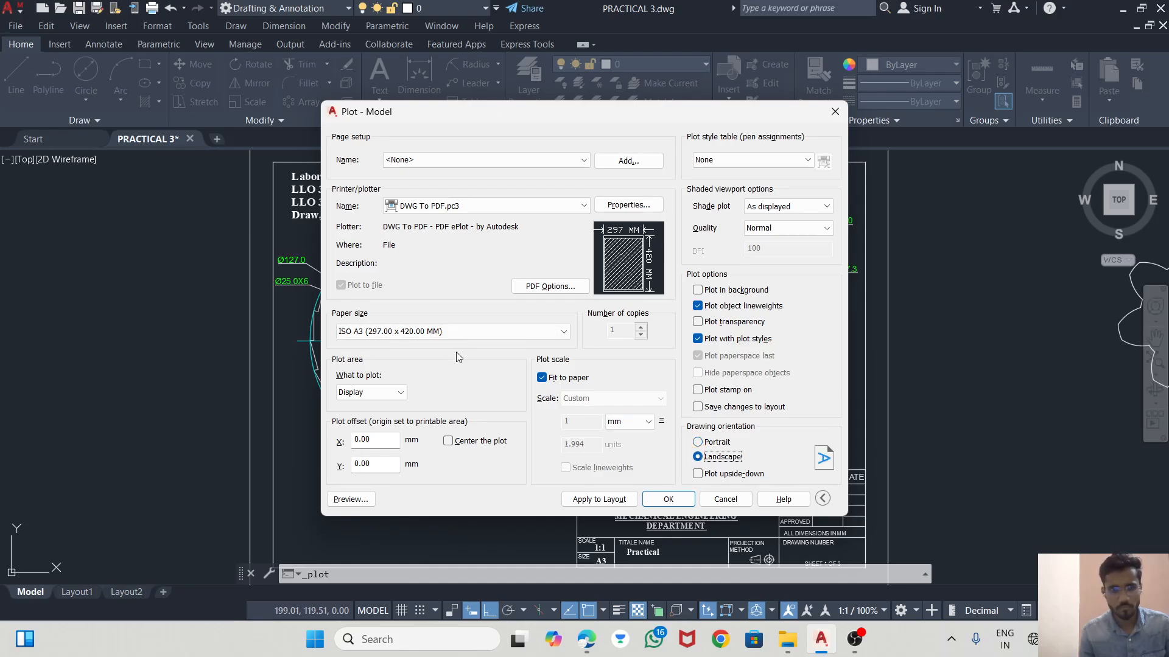
- Set the paper size to ISO expand A4 (297.00 x 210.00 MM) and the plot area to a window around the sheet's outer border
left_click(442, 332)
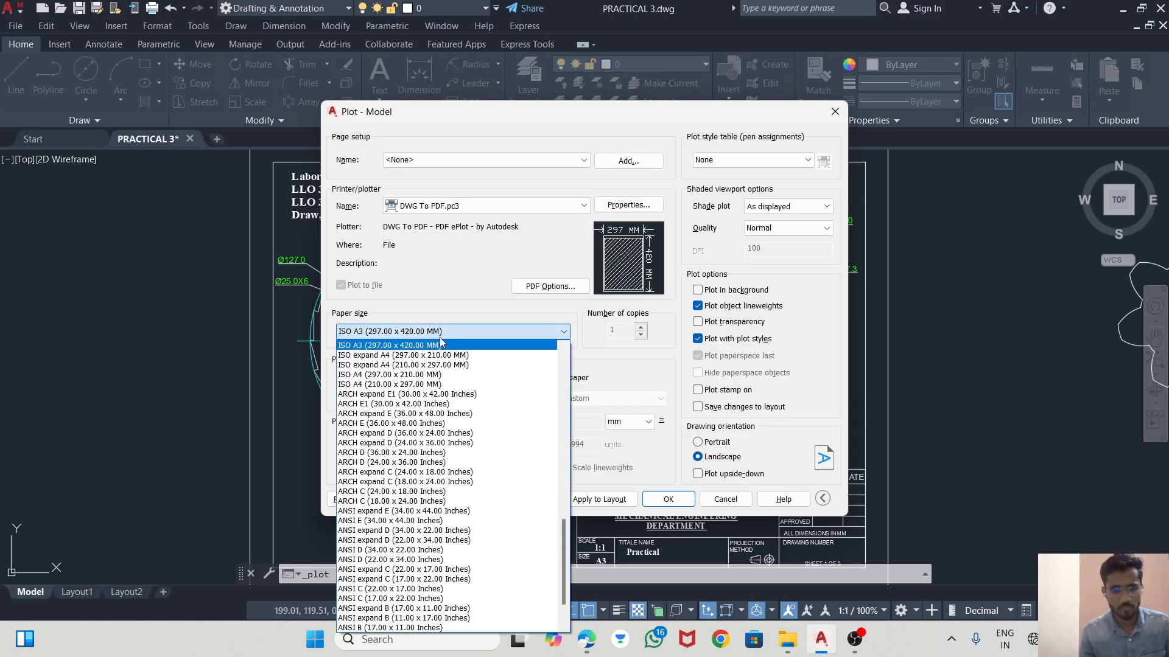
left_click(384, 355)
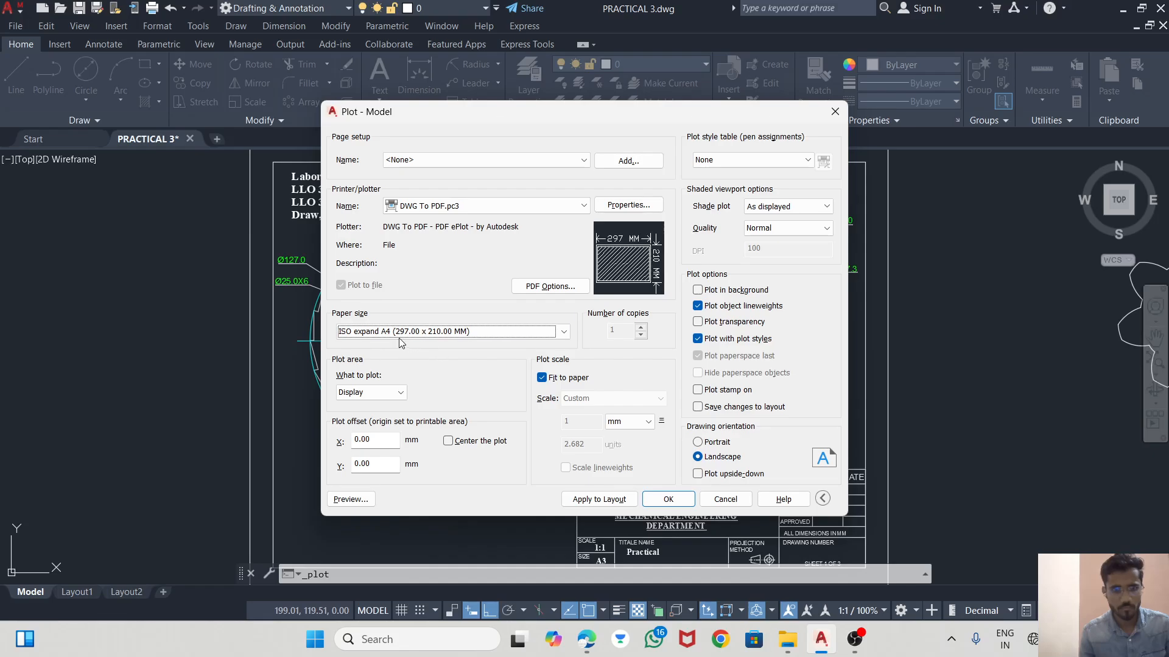
left_click(393, 393)
left_click(365, 434)
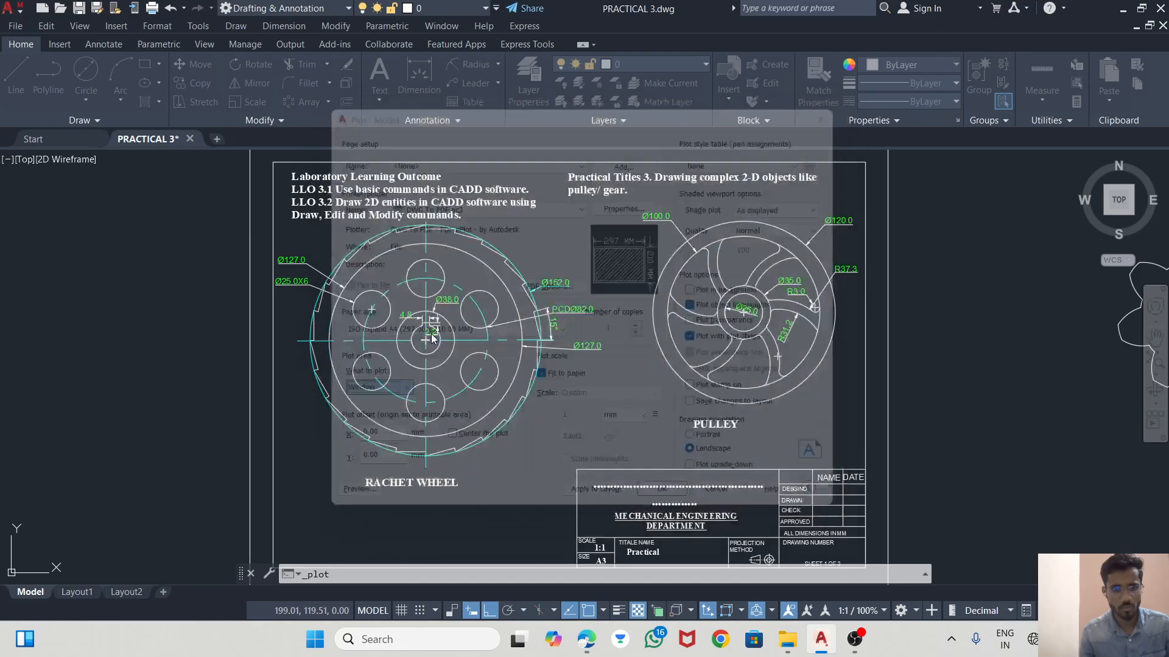
scroll(431, 338, "down", 4)
left_click(368, 242)
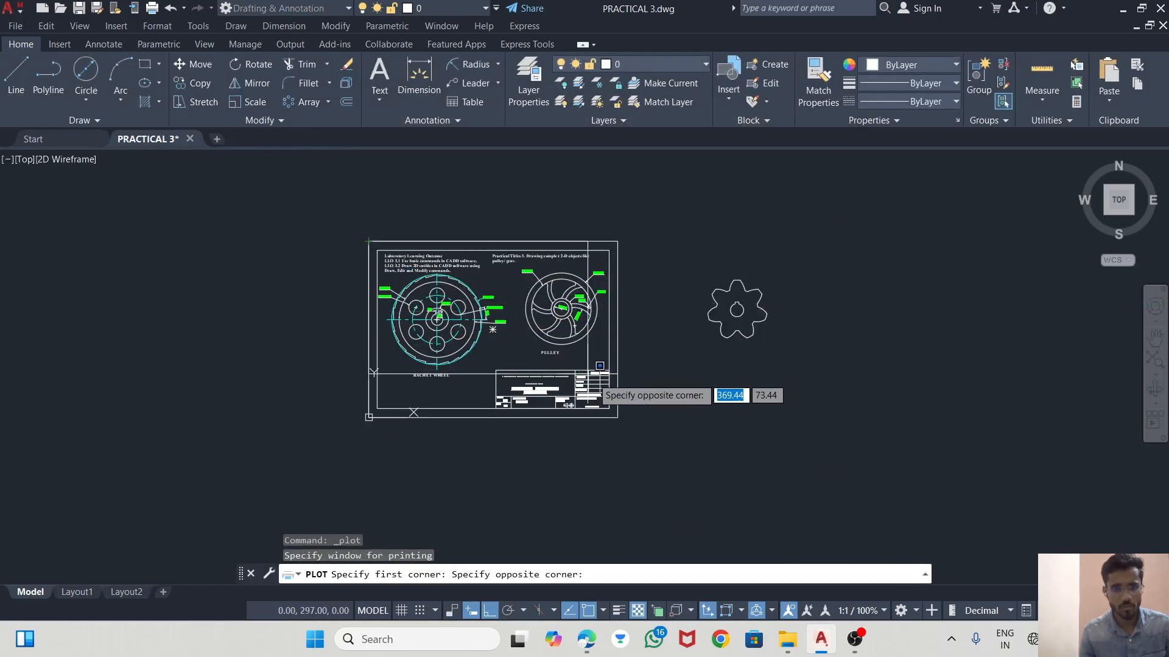
left_click(619, 416)
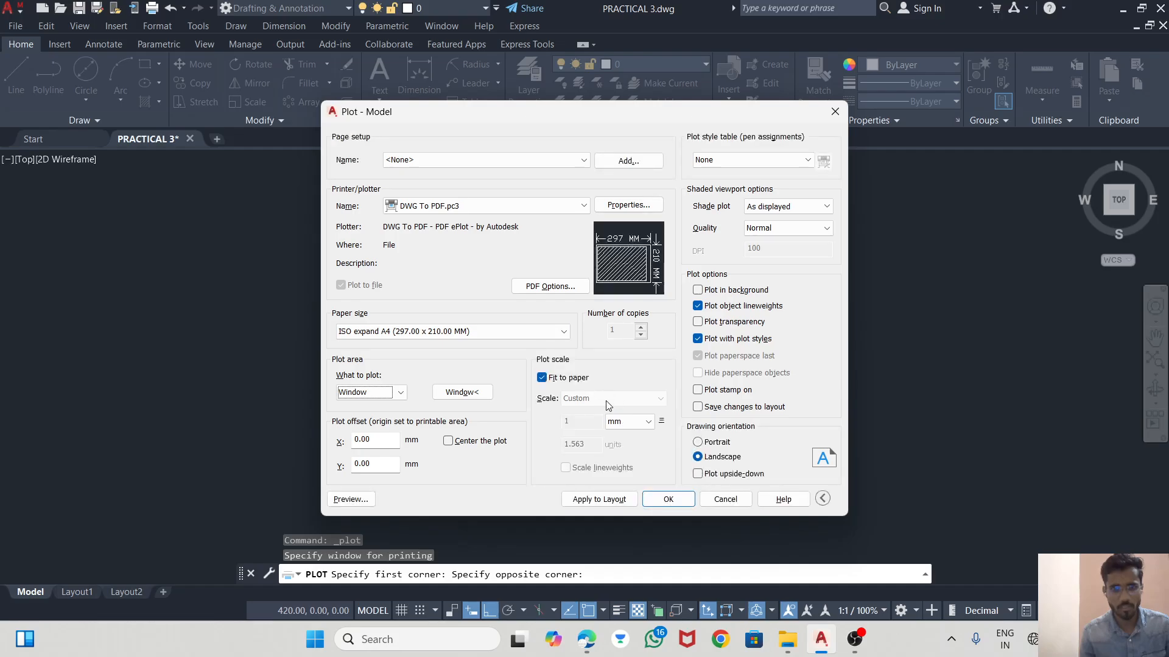
- Center the plot on the paper and plot the sheet to the Desktop as PRACTICAL 3-Model.pdf
left_click(449, 442)
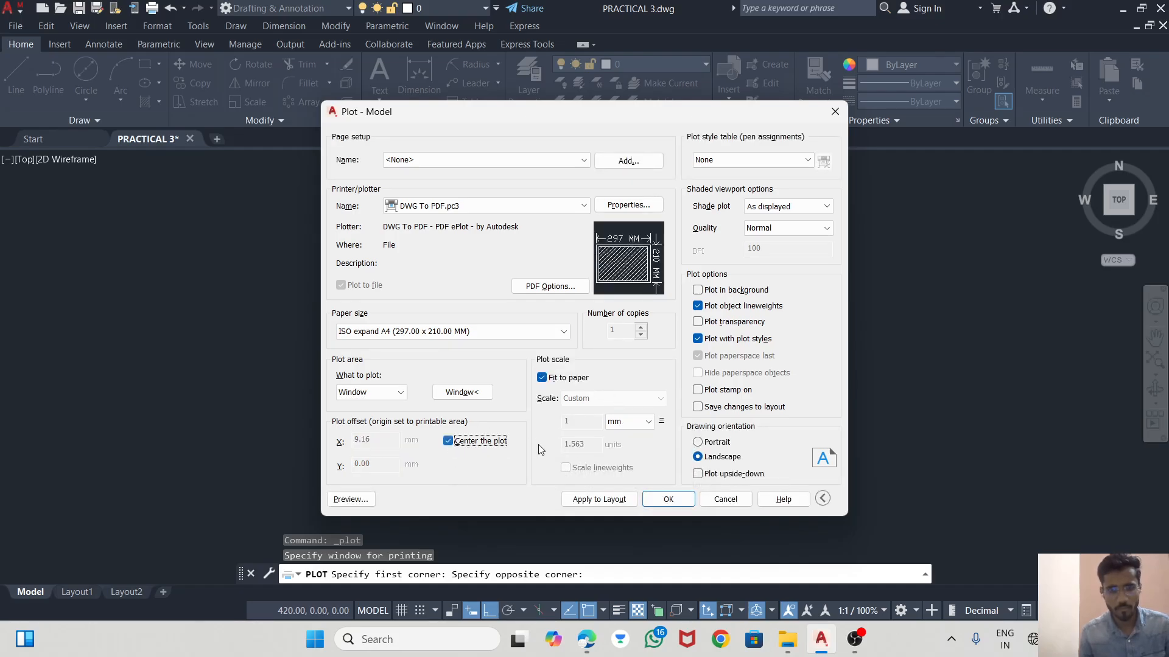
left_click(647, 500)
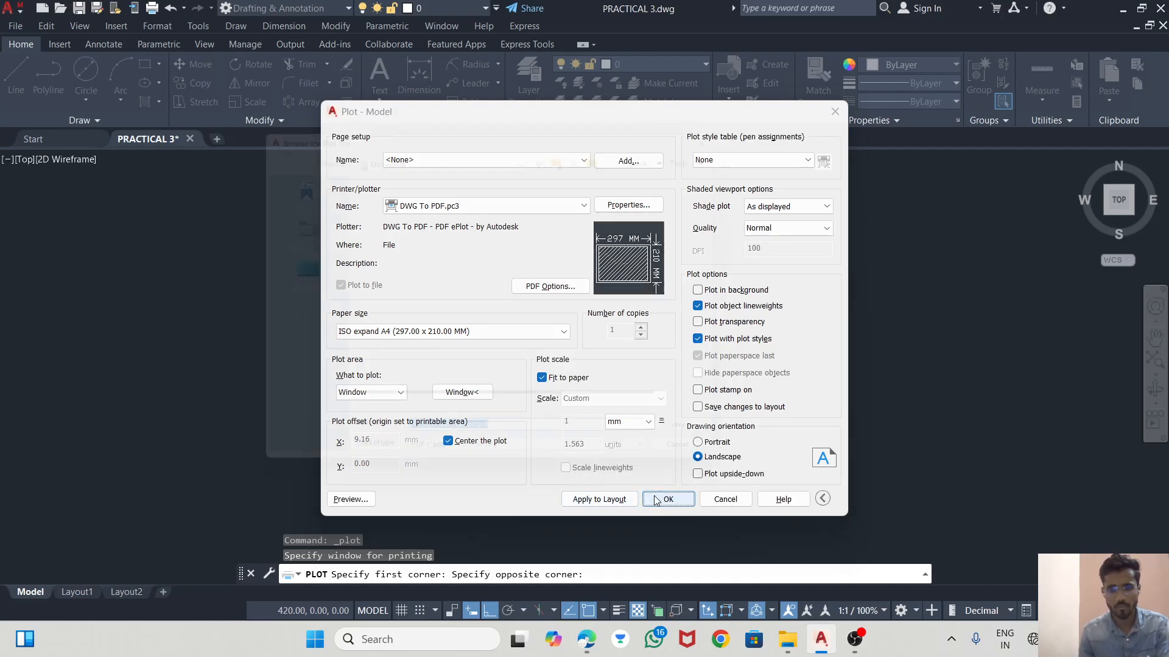
left_click(285, 269)
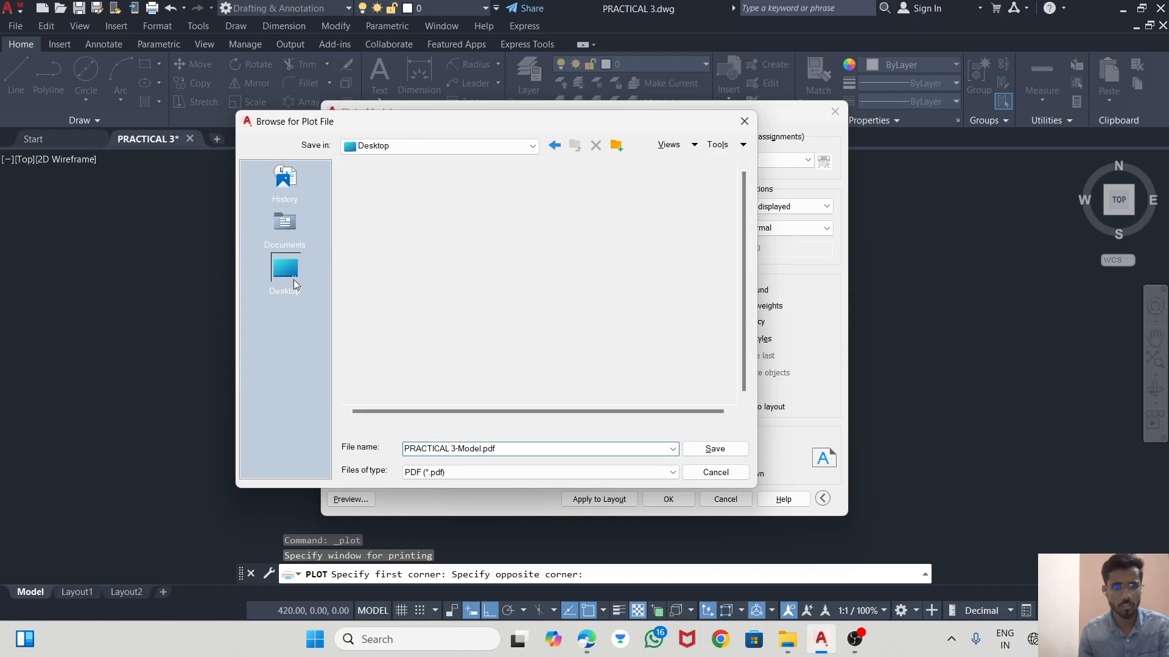
scroll(413, 347, "down", 7)
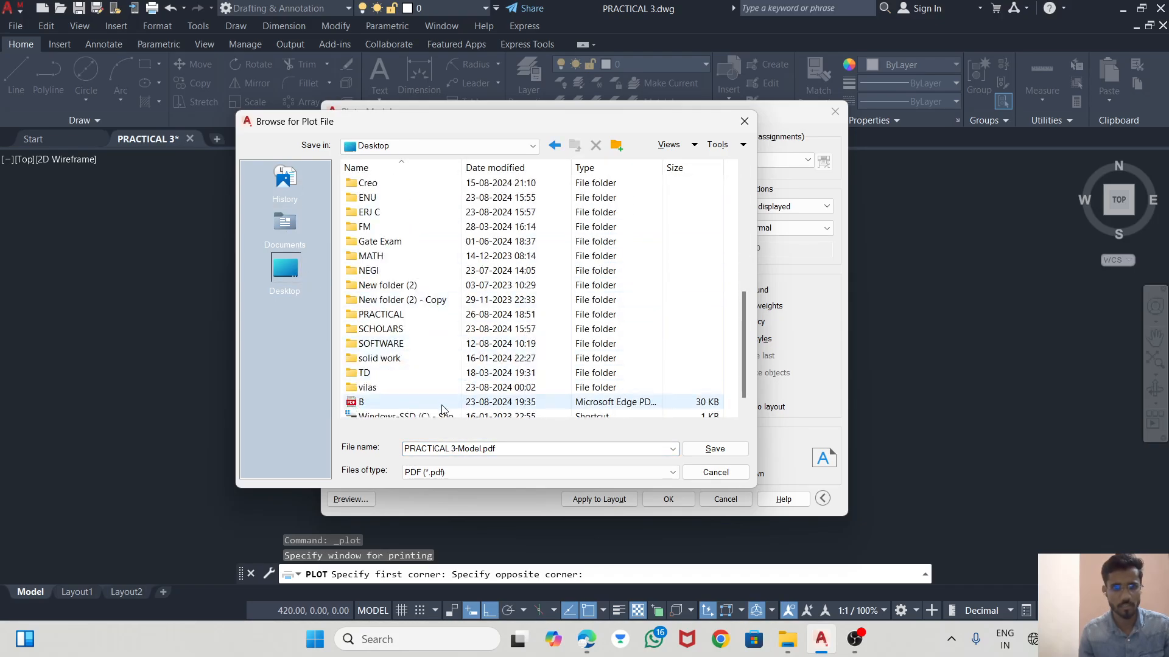
scroll(413, 361, "up", 8)
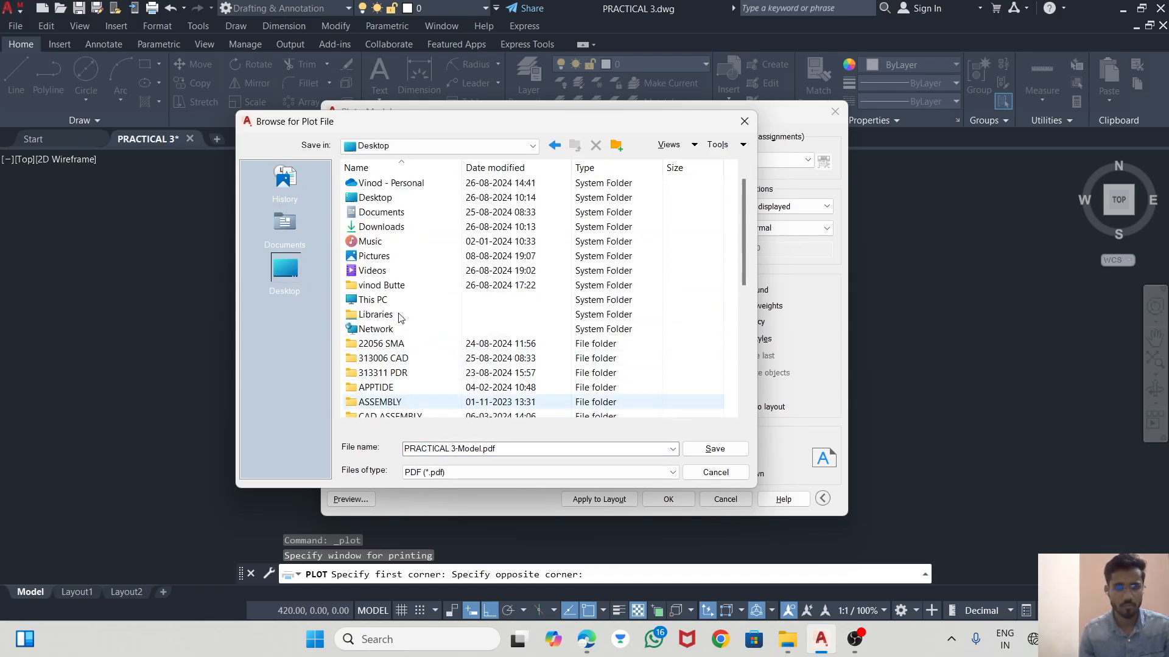
left_click(713, 450)
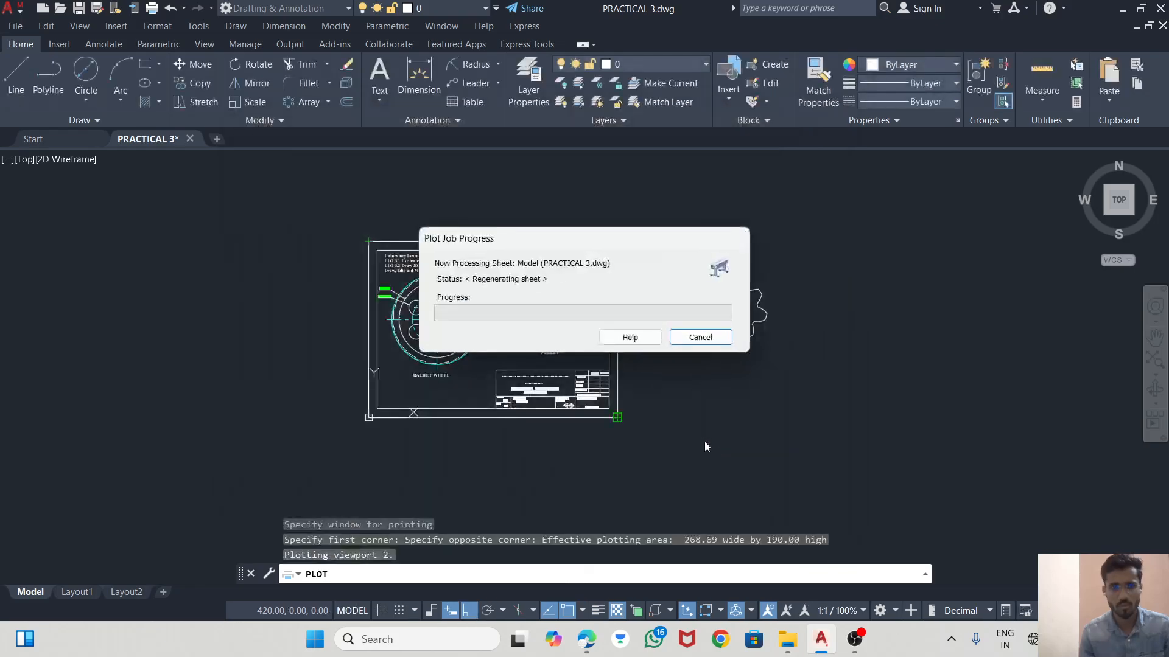
- Examine the plotted PDF in the browser, checking the ratchet wheel, pulley, dimensions, headings and title block
scroll(645, 333, "down", 1)
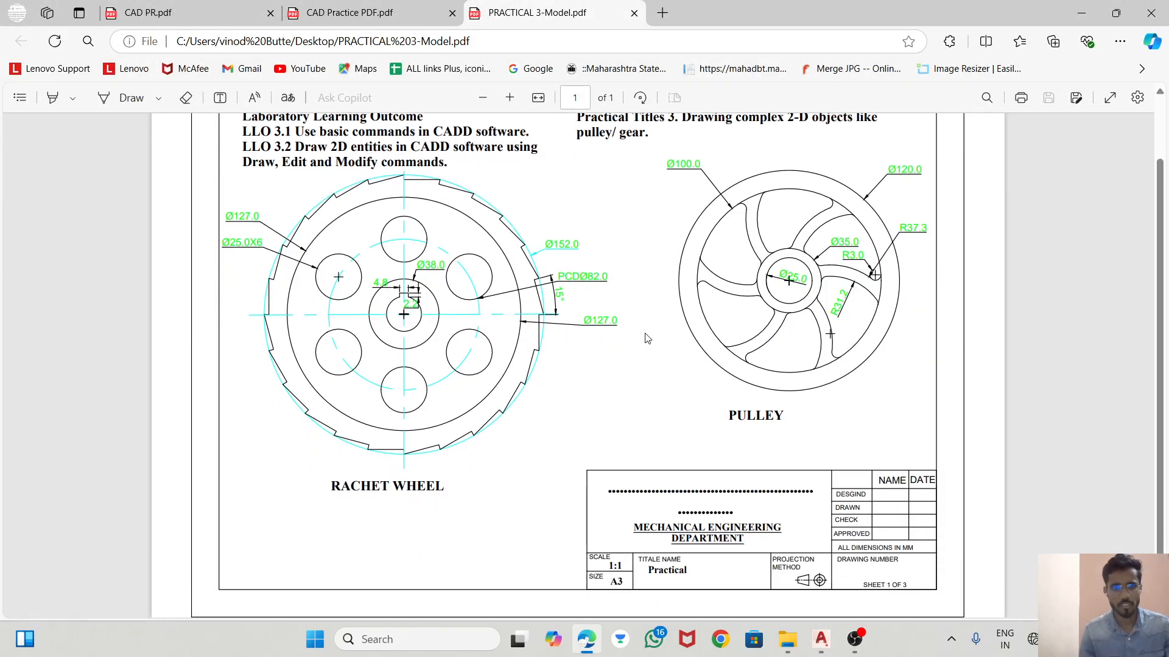
scroll(645, 332, "down", 3, "ctrl")
scroll(647, 336, "up", 1, "ctrl")
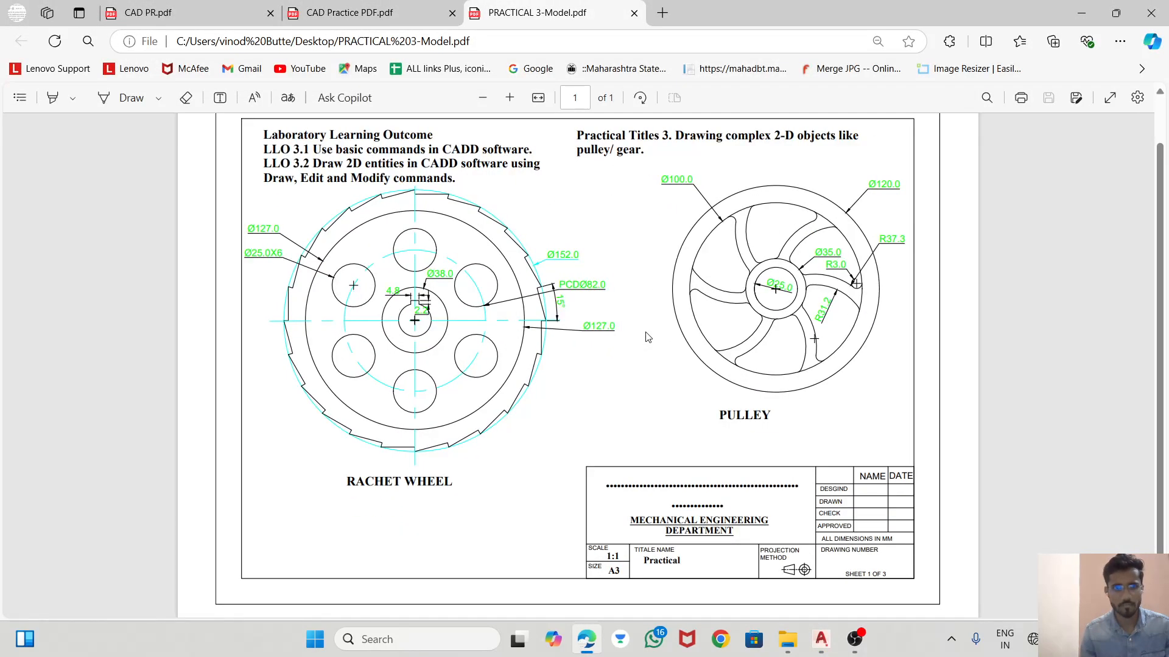
scroll(647, 337, "up", 1)
scroll(608, 271, "down", 1)
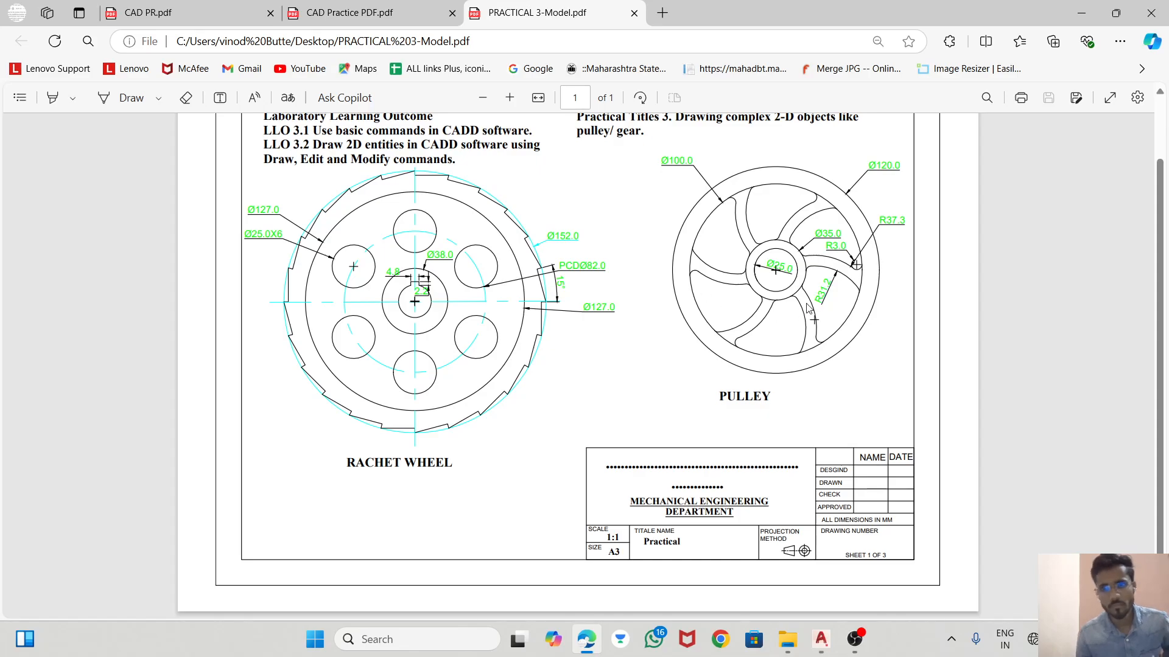
scroll(454, 188, "up", 1)
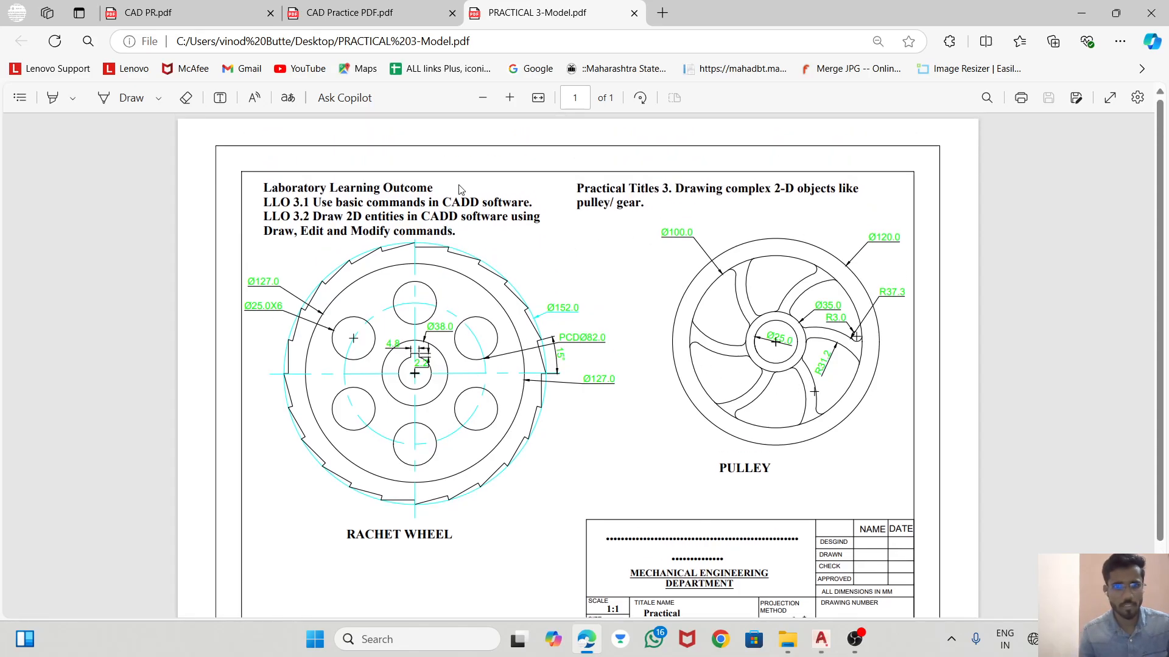
scroll(551, 235, "down", 1)
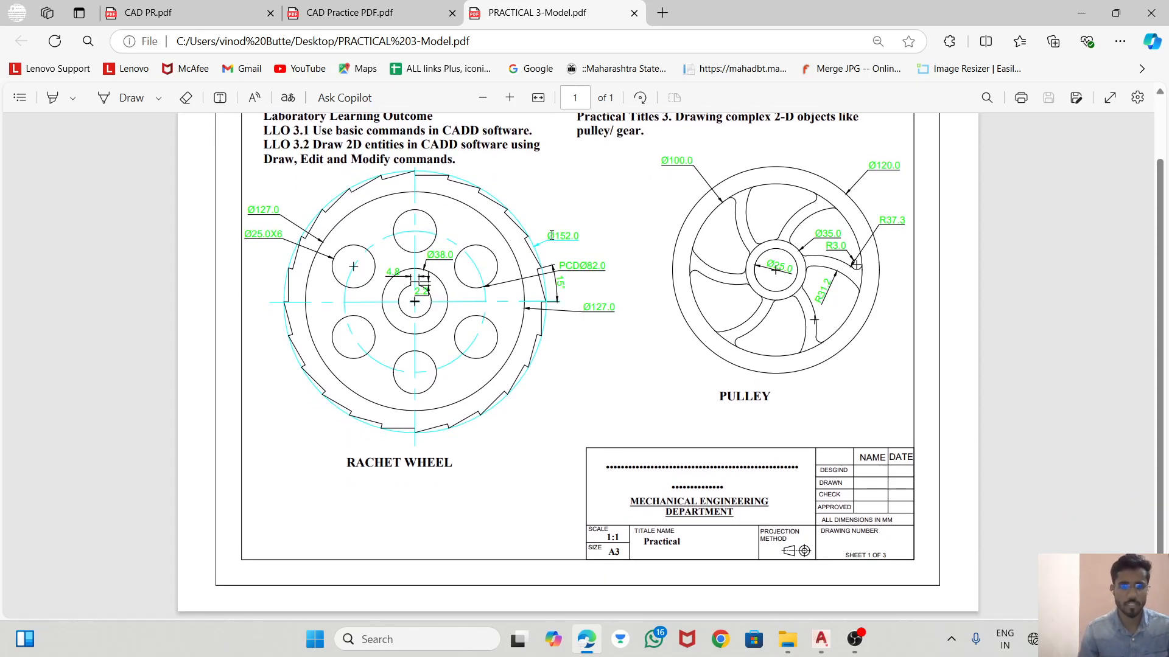